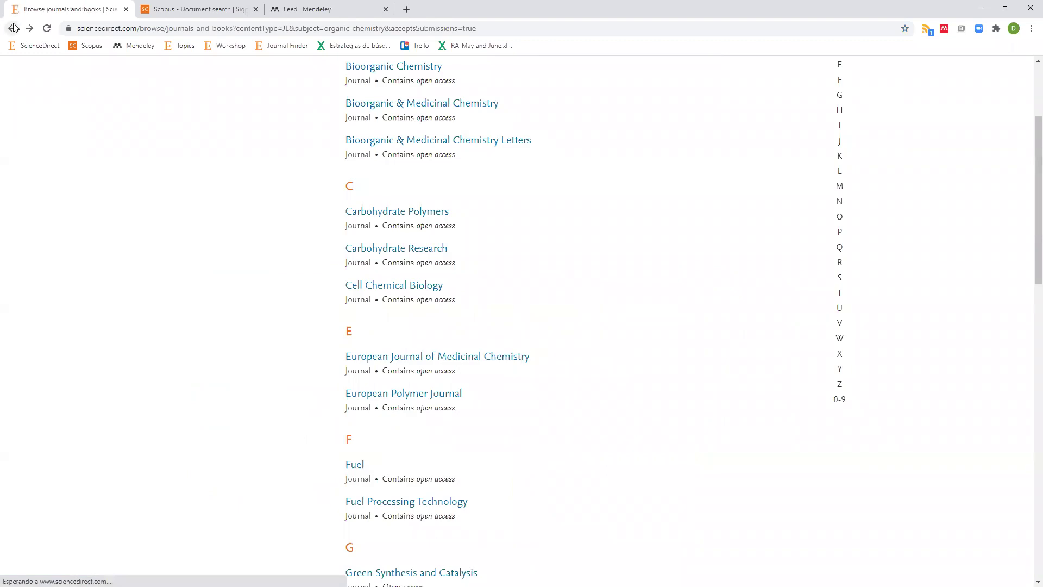
- Return from the organic chemistry journal list to the ScienceDirect home page
click(12, 27)
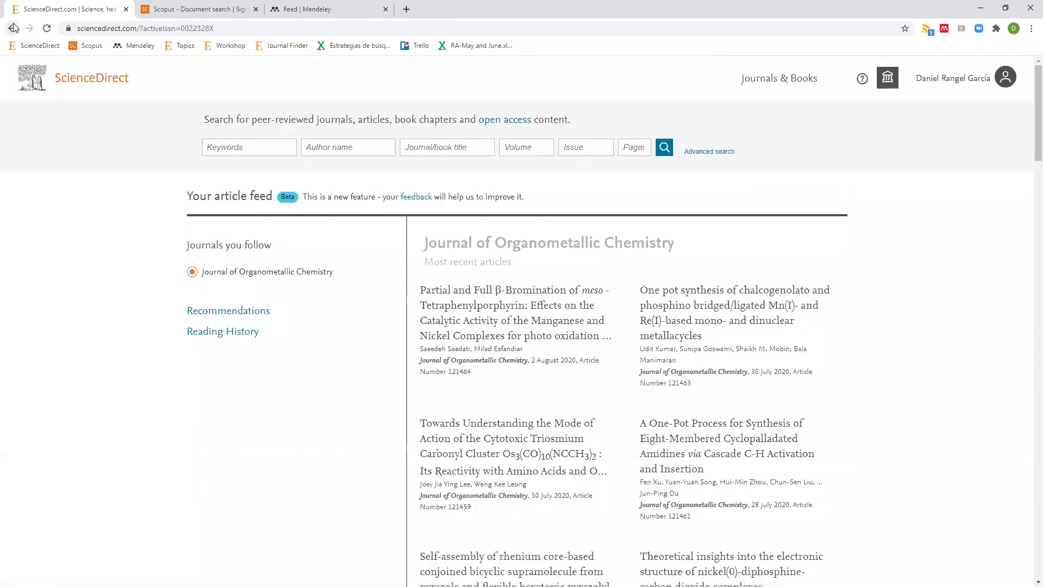
click(12, 28)
click(36, 45)
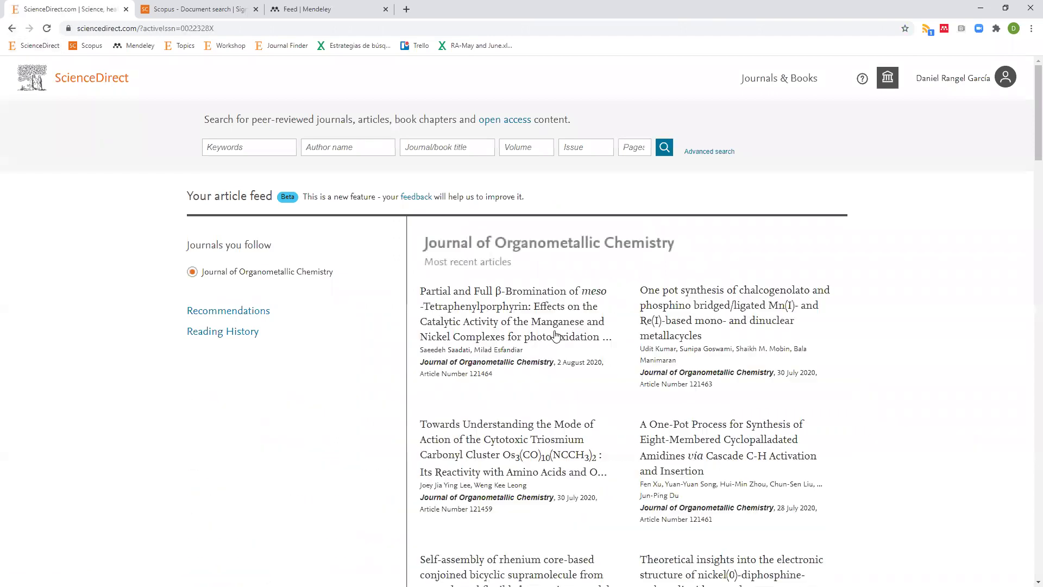
- Look through the ScienceDirect home page, including the article feed, subject areas, publication title index and keyword search
scroll(870, 303, down, 1)
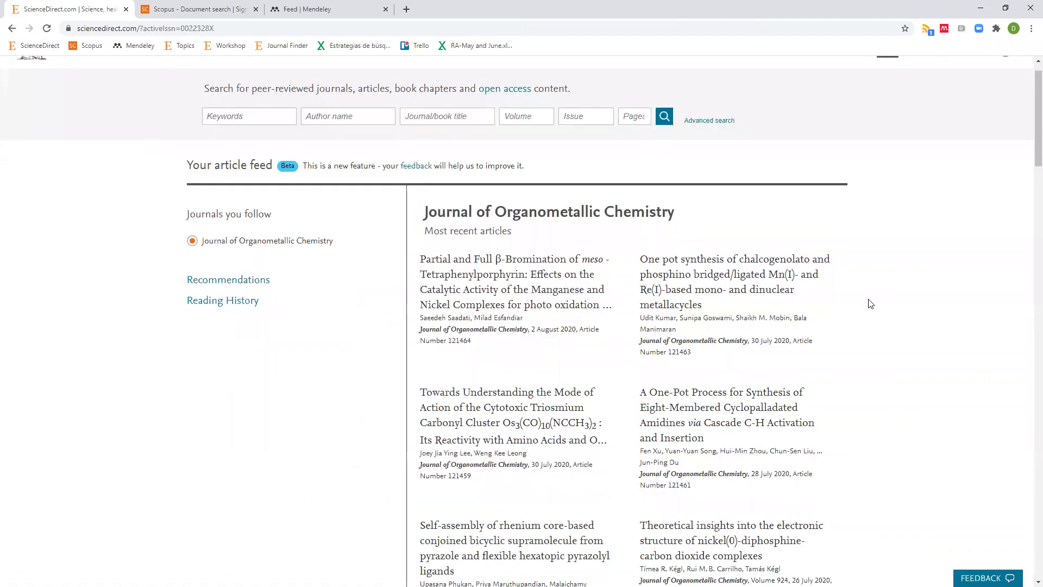
scroll(871, 304, down, 20)
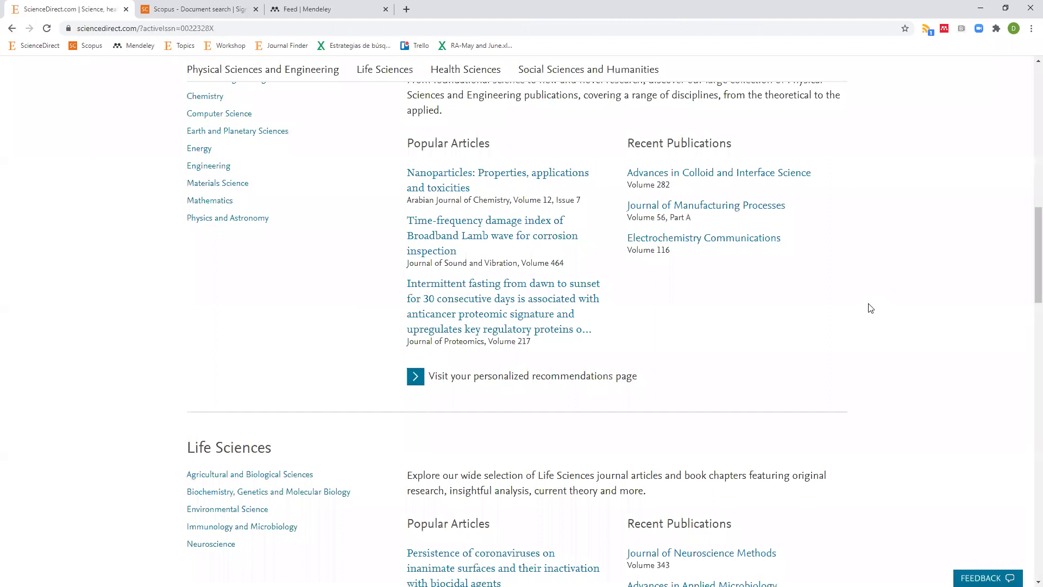
scroll(871, 307, down, 19)
scroll(872, 307, up, 15)
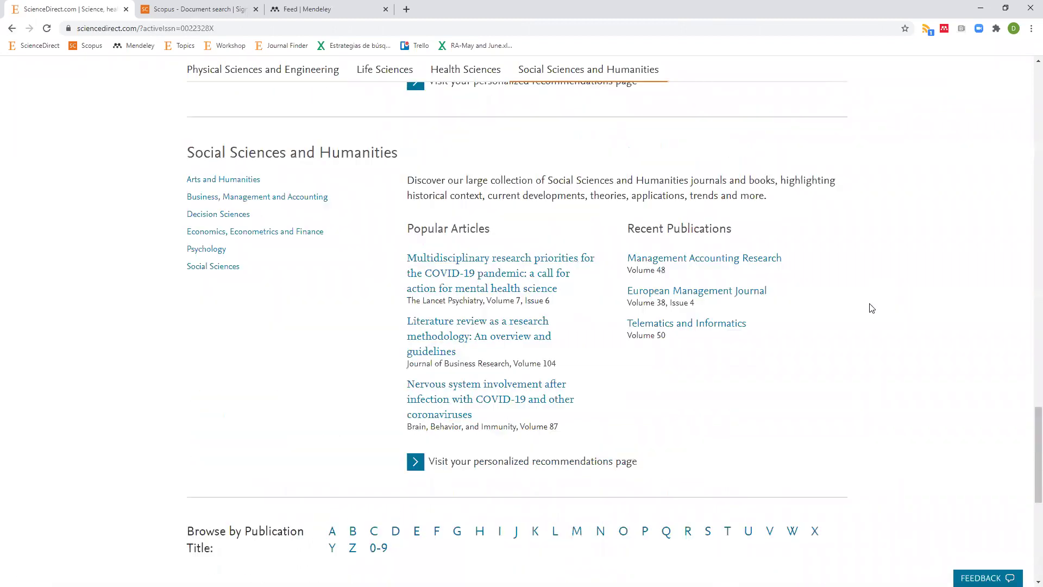
scroll(872, 309, up, 20)
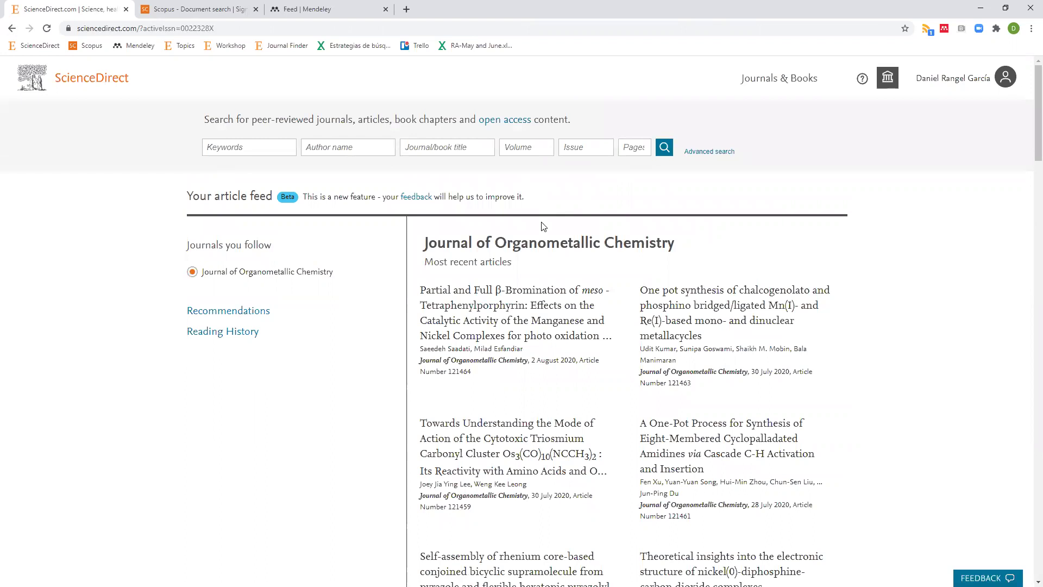
scroll(537, 287, down, 1)
scroll(537, 286, down, 8)
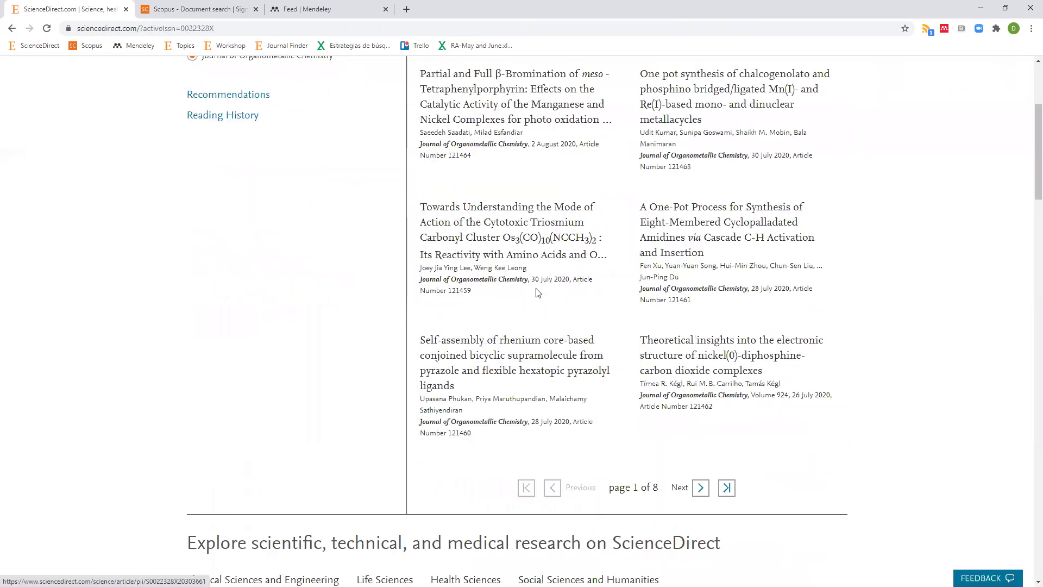
scroll(537, 291, down, 1)
scroll(537, 292, up, 8)
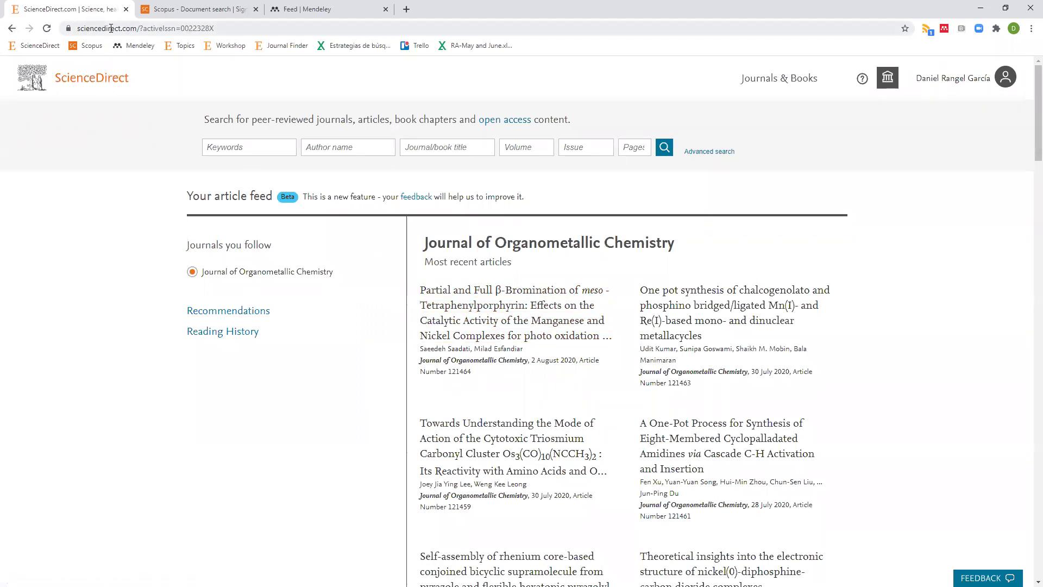
click(222, 148)
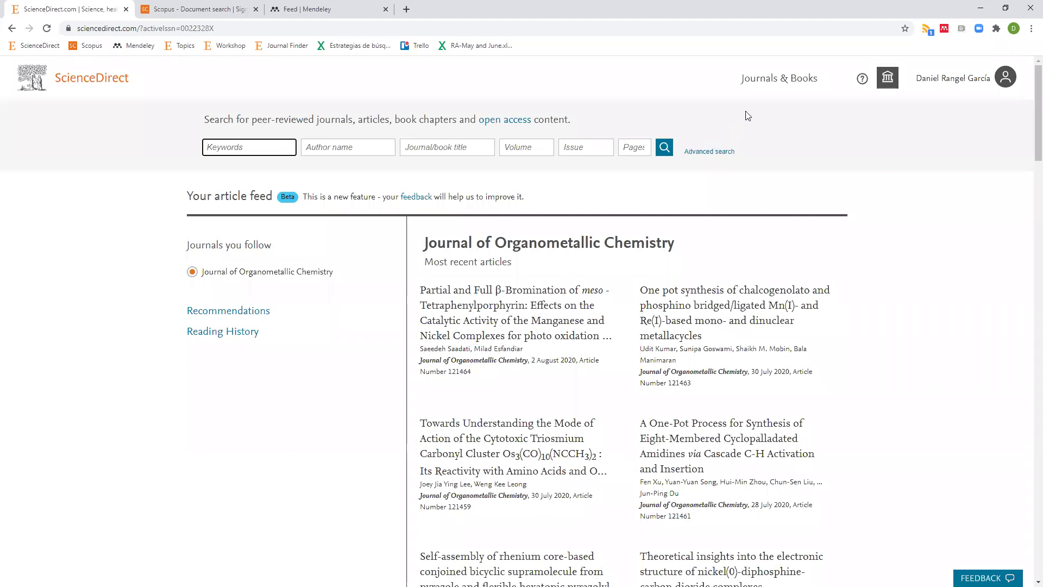
- Switch to Scopus and open its list of sources
click(193, 9)
click(184, 216)
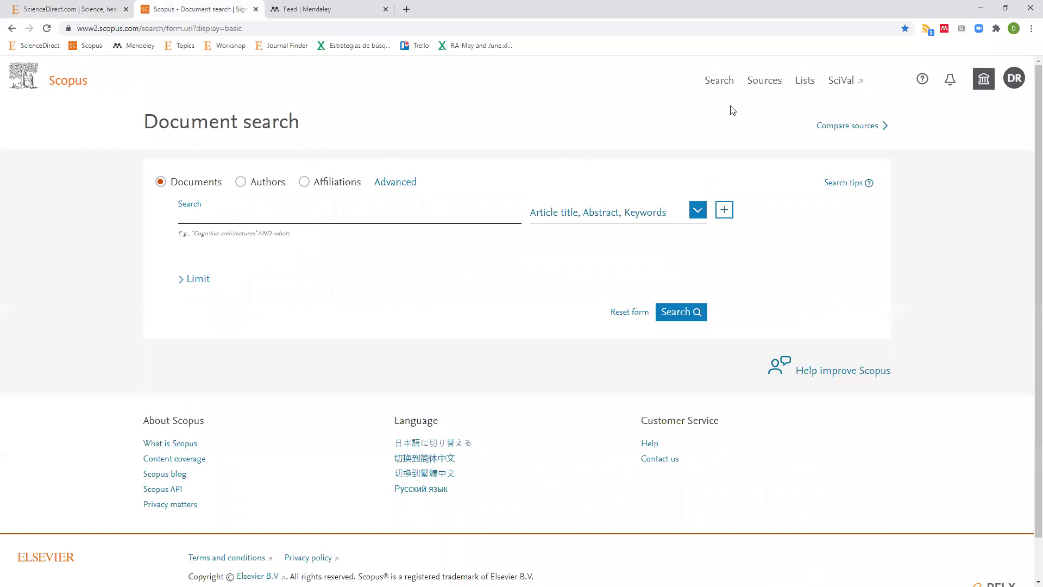
click(770, 87)
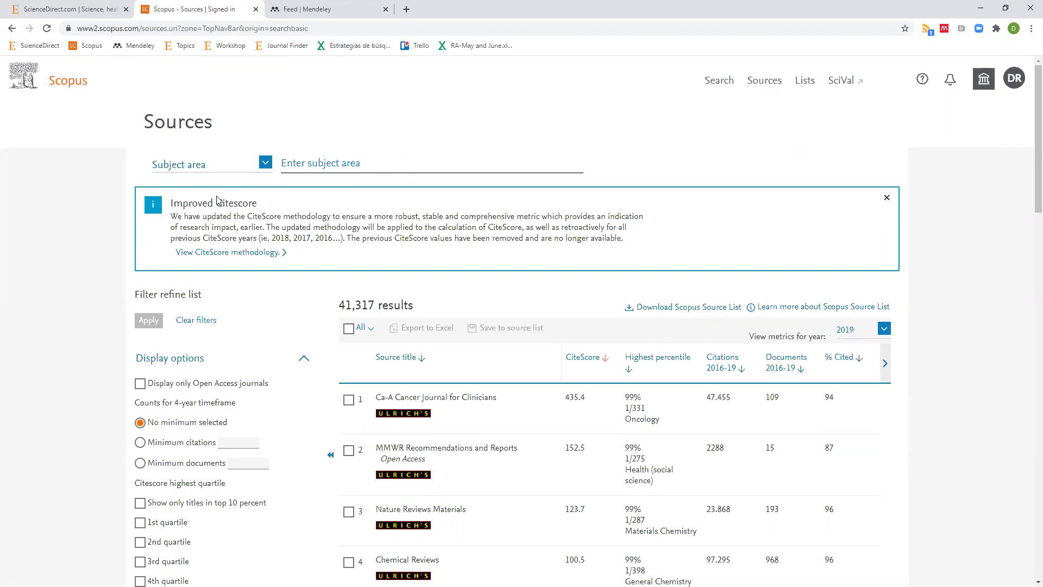
- Filter the Scopus sources by the subject area Medicine and look over the filtered list
click(180, 185)
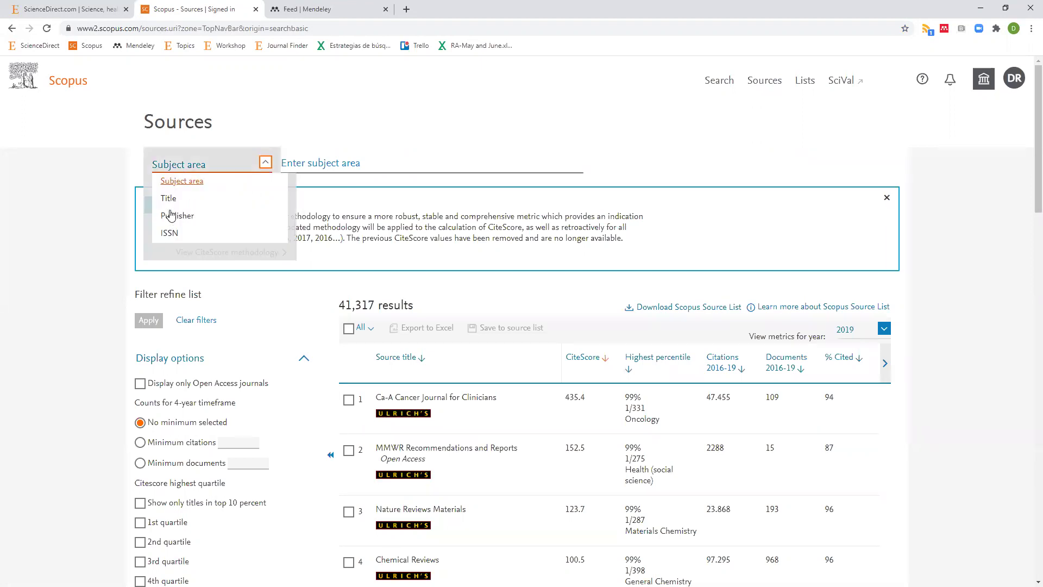
click(350, 163)
click(350, 163)
text(medici)
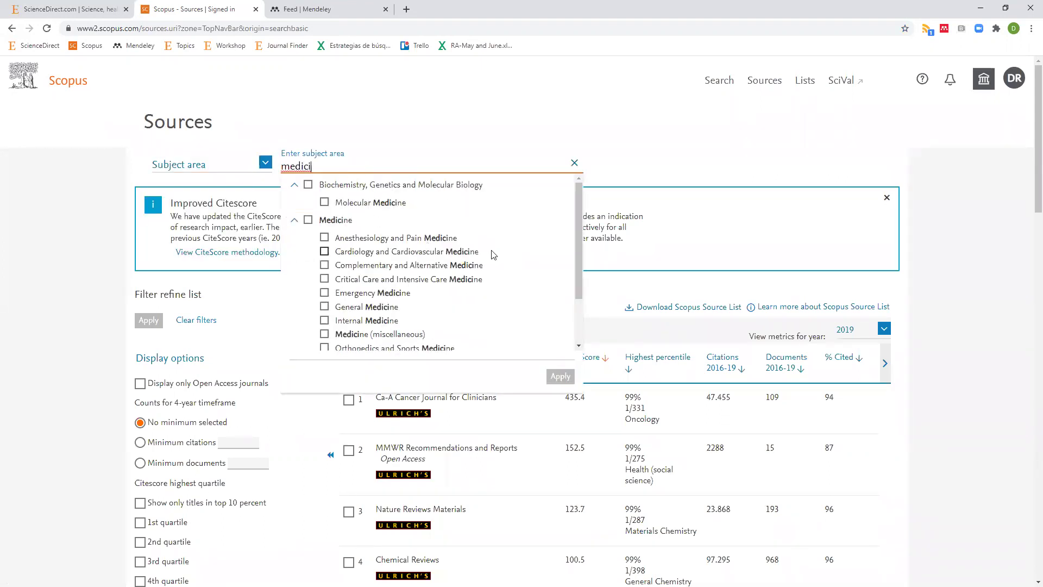
click(309, 220)
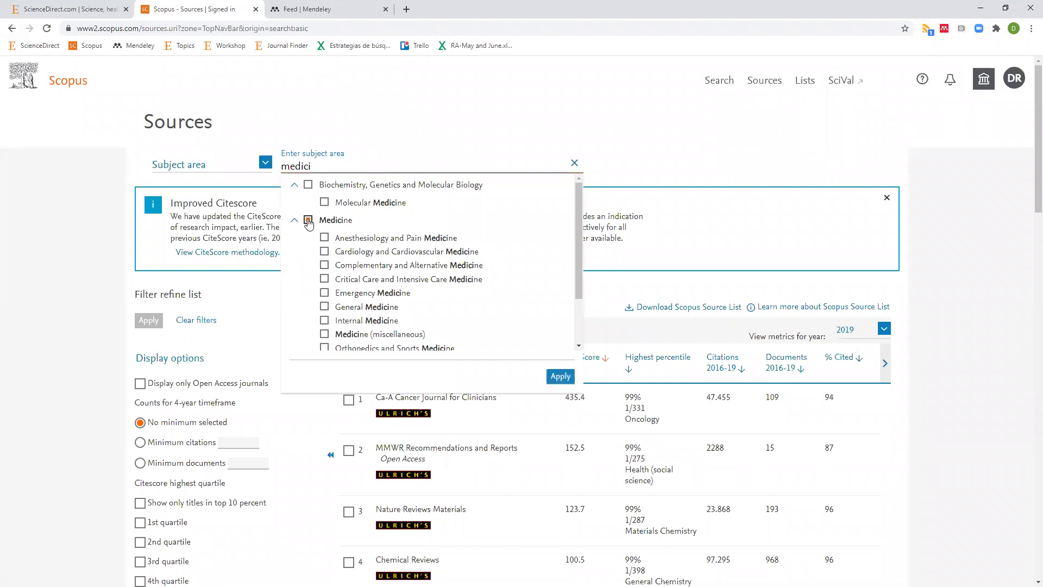
click(560, 377)
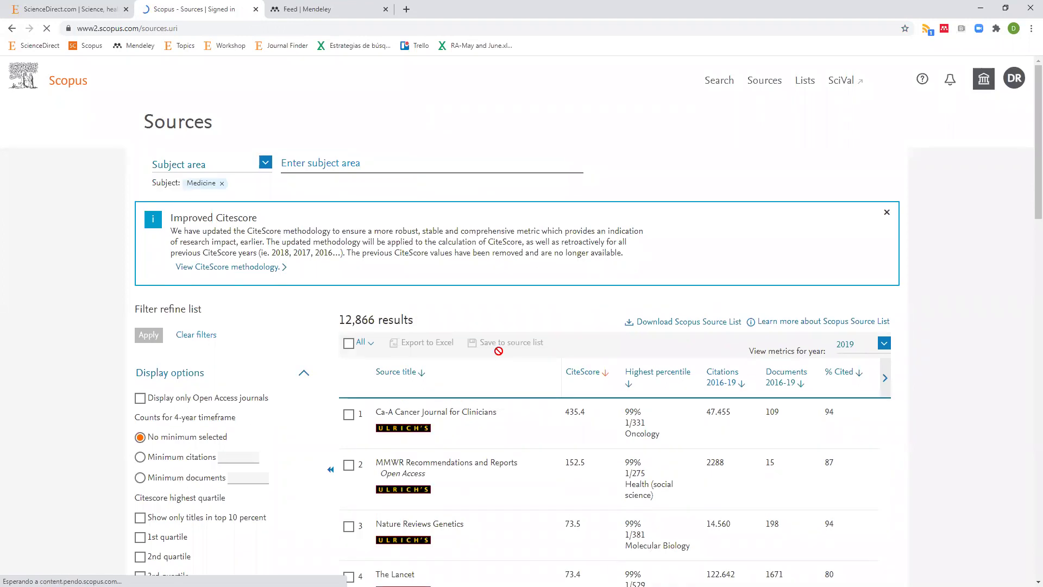
scroll(498, 351, down, 14)
scroll(499, 351, up, 14)
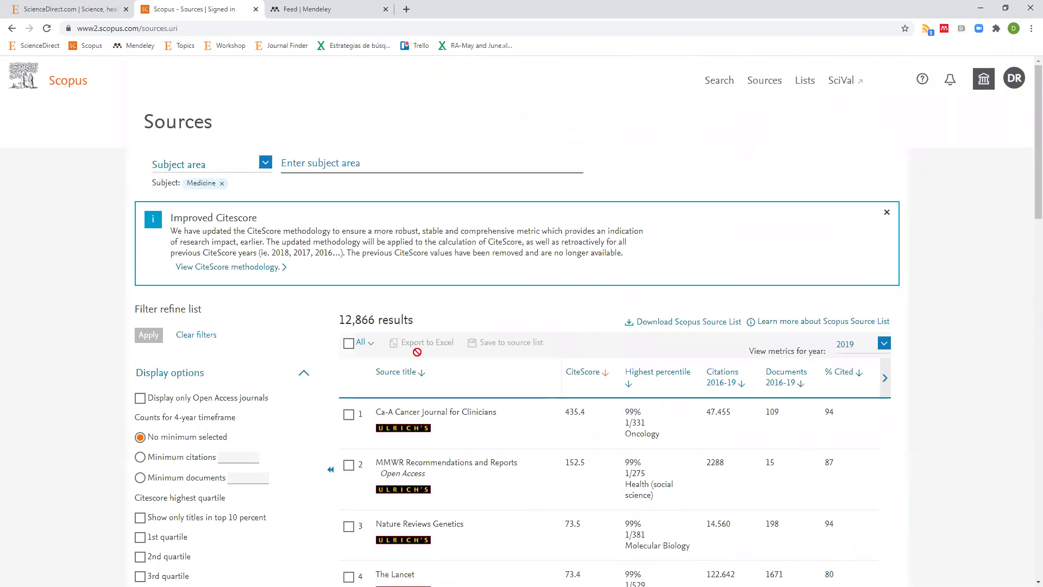
- Return to the Scopus document search and enter the query covid-19 AND mexico
click(68, 78)
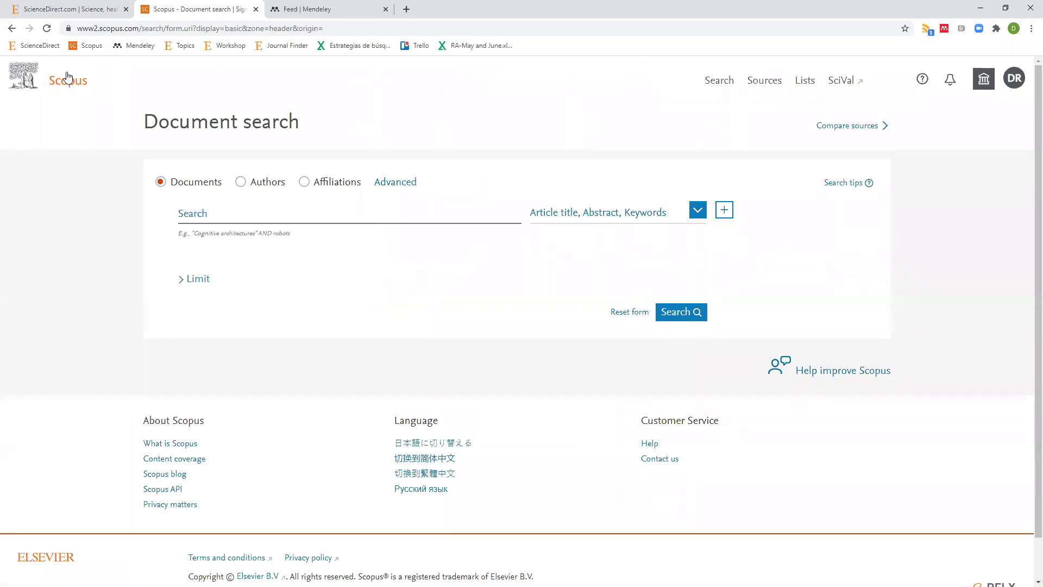
click(201, 221)
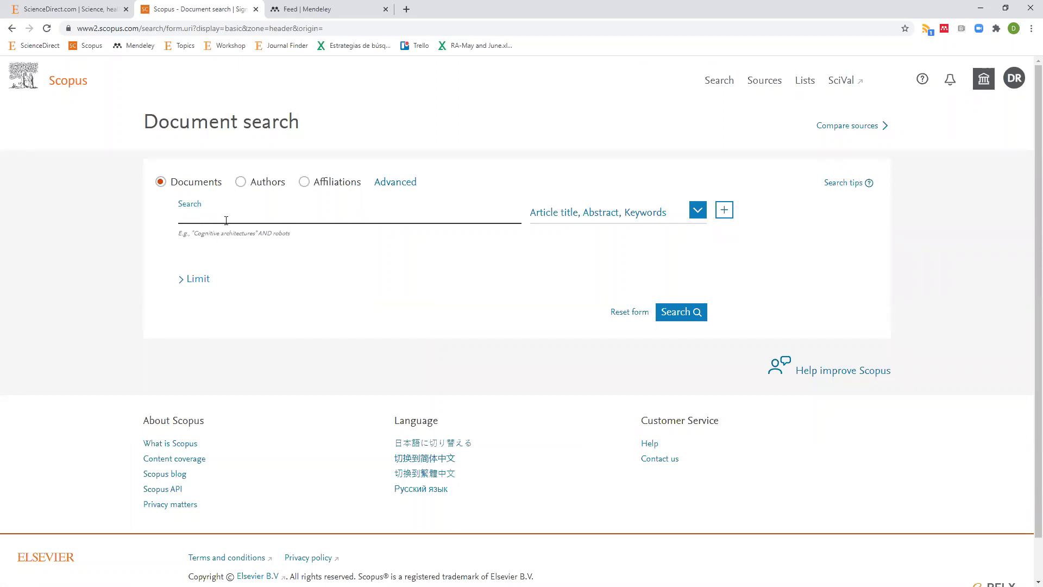
text(covid19-)
drag(227, 218, 136, 218)
click(218, 218)
drag(217, 217, 157, 221)
click(170, 216)
key(Right)
text(mexico)
text(AND)
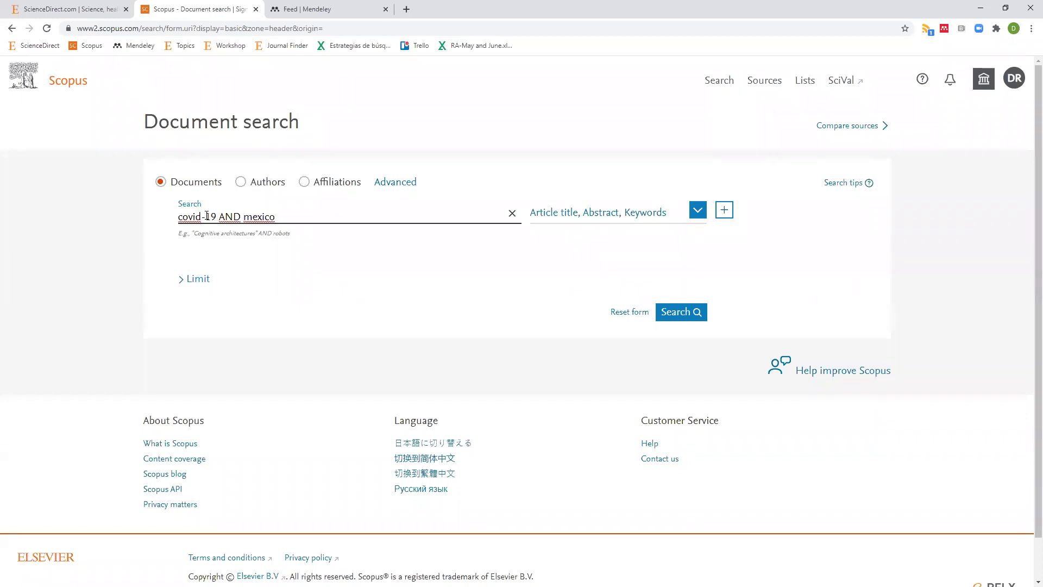
- Enclose the term covid-19 in double quotation marks within the document search query
key(Left)
key(Left)
key(Left)
key(Left)
key(Left)
key(Left)
click(181, 217)
text(")
key(Right)
text(")
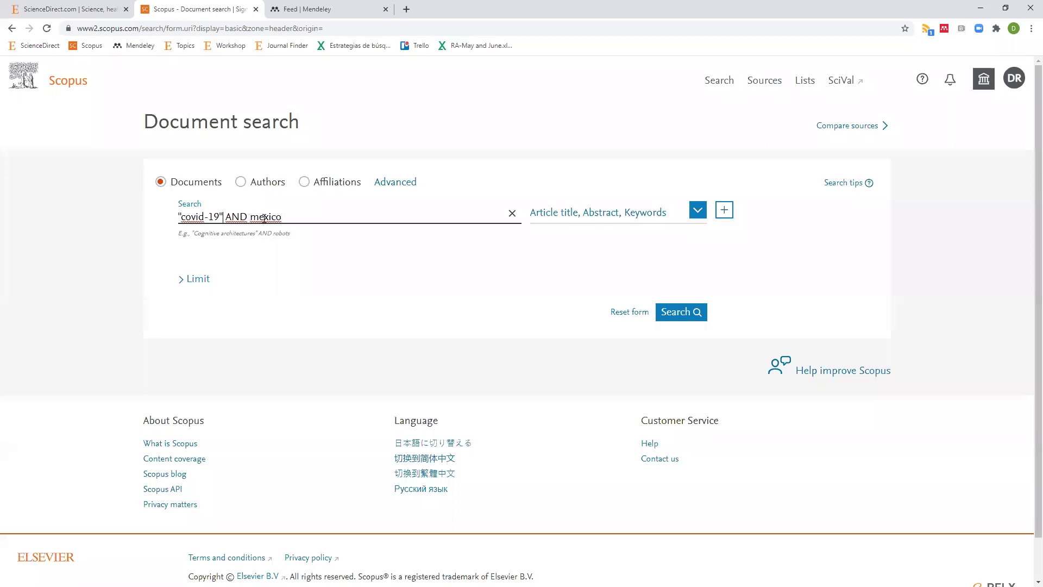
- Keep the search scope at Article title, Abstract, Keywords and run the document search
click(566, 223)
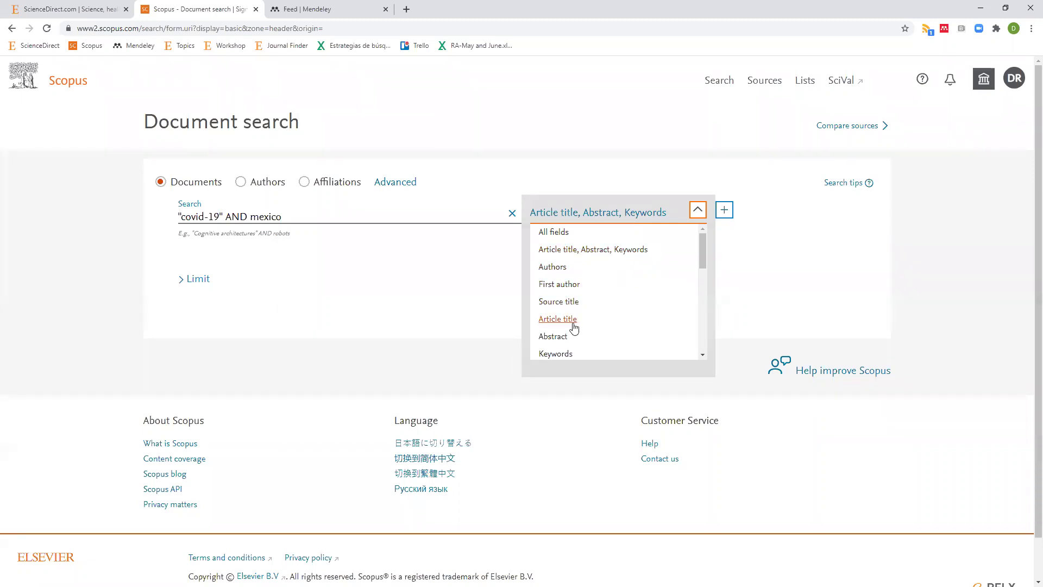
click(613, 250)
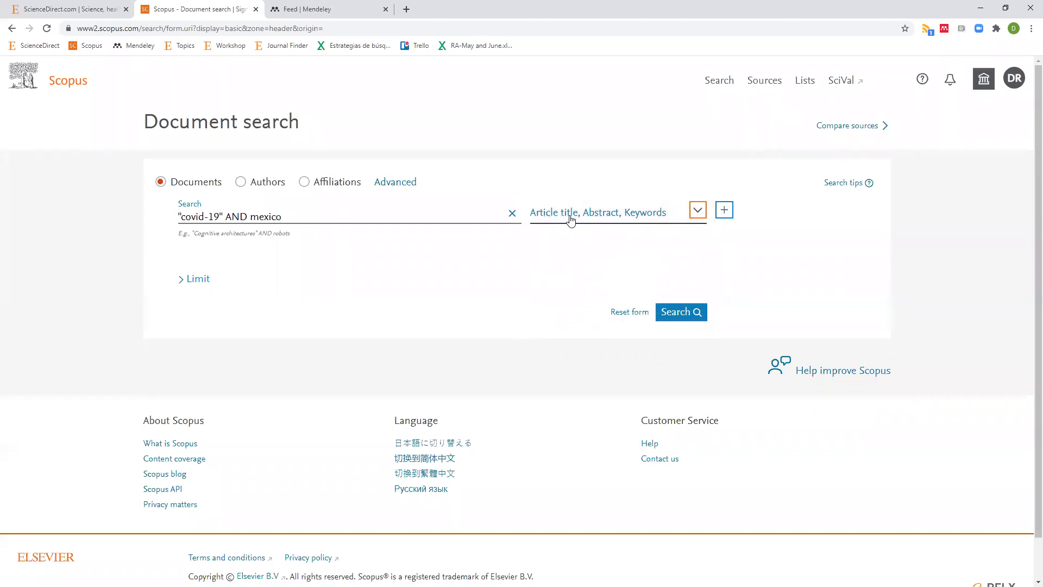
click(688, 310)
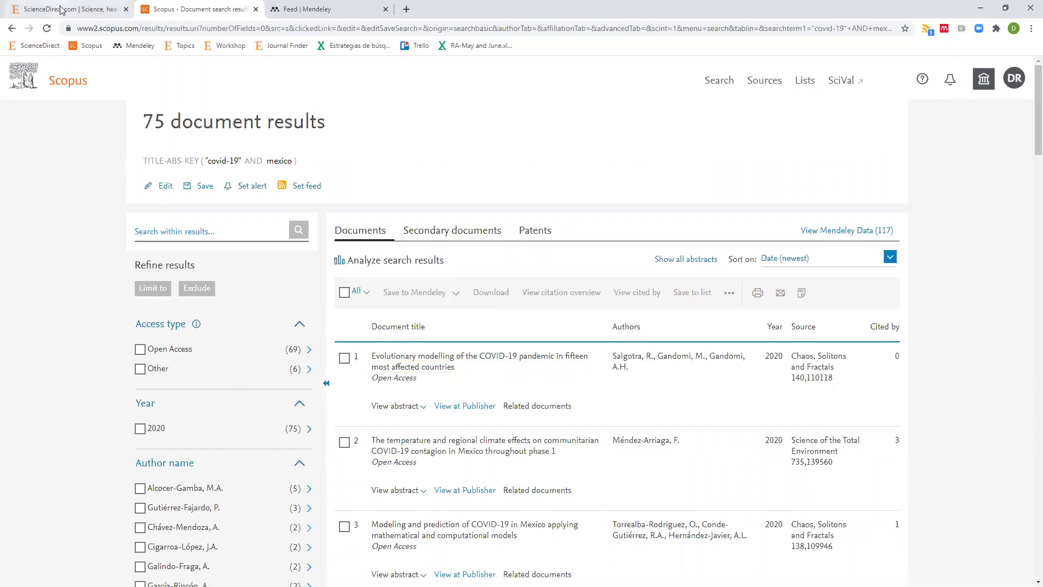
- Switch to ScienceDirect and enter "covid-19" in quotation marks as the search keyword
key(ctrl+Page_Up)
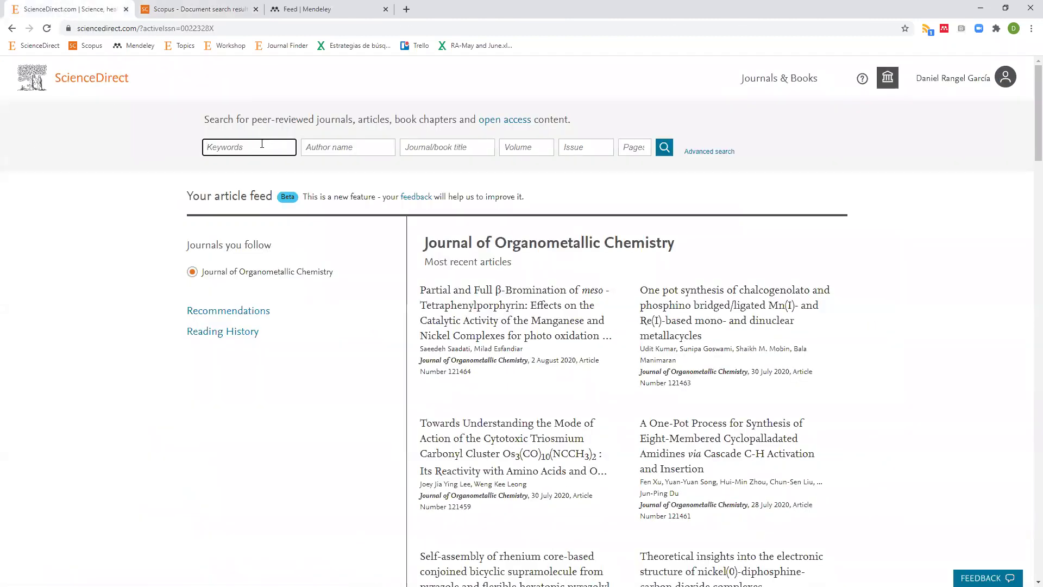
text(l)
key(F11)
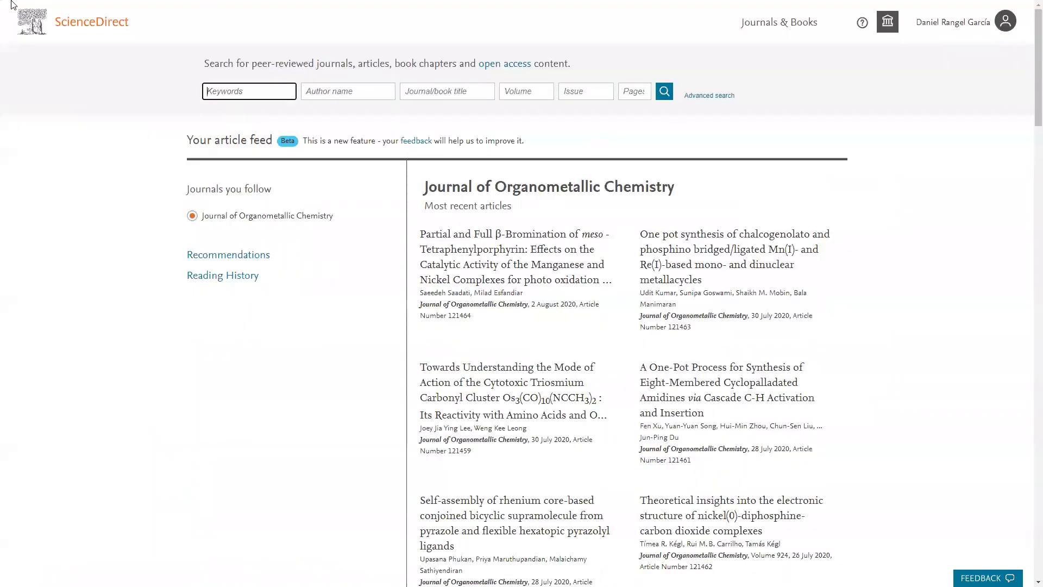
text("covid-19)
key(F11)
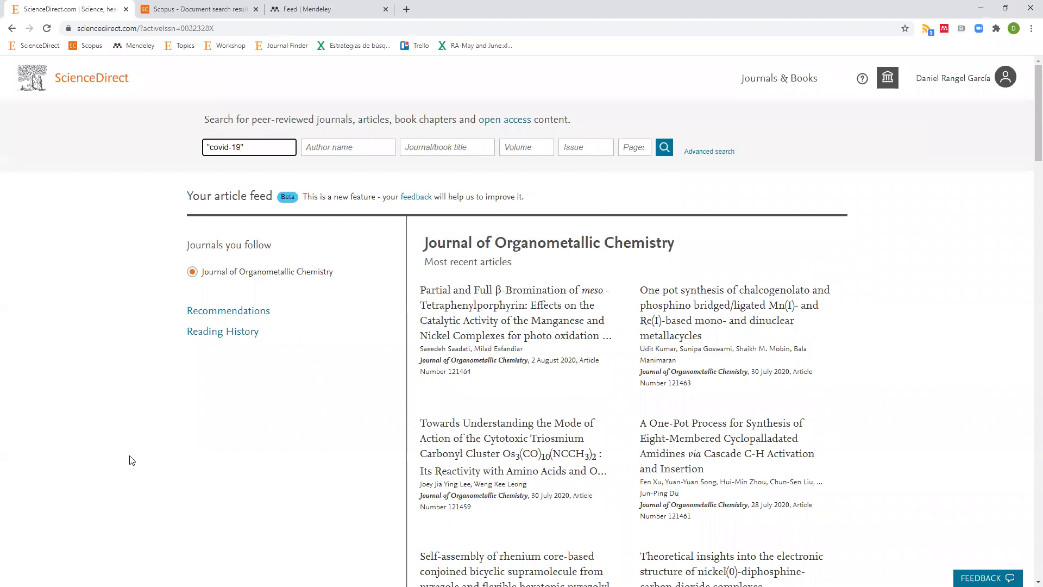
text(")
- Extend the ScienceDirect keyword query with AND mexico and run the search
key(F11)
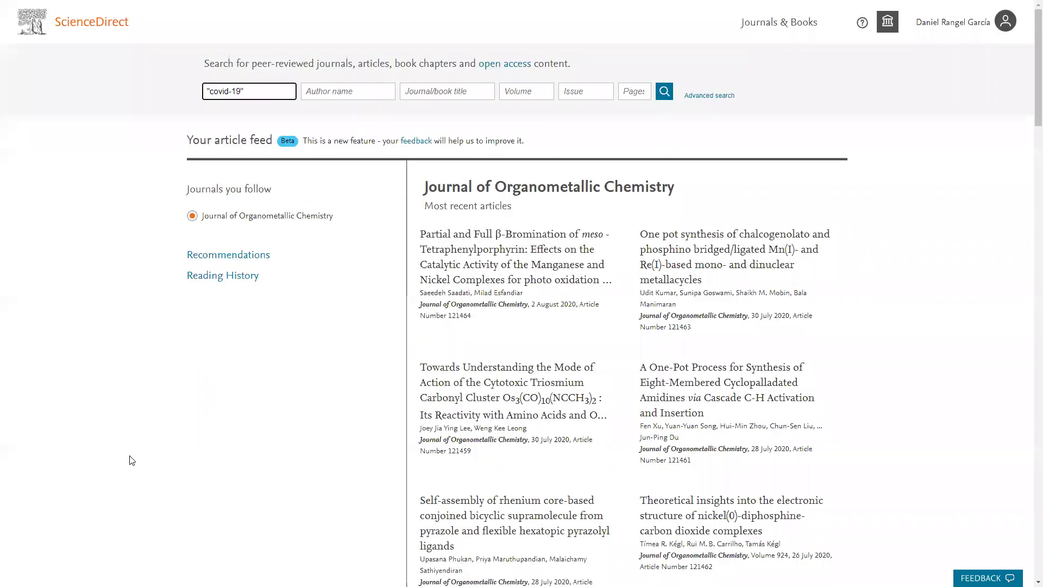
key(F11)
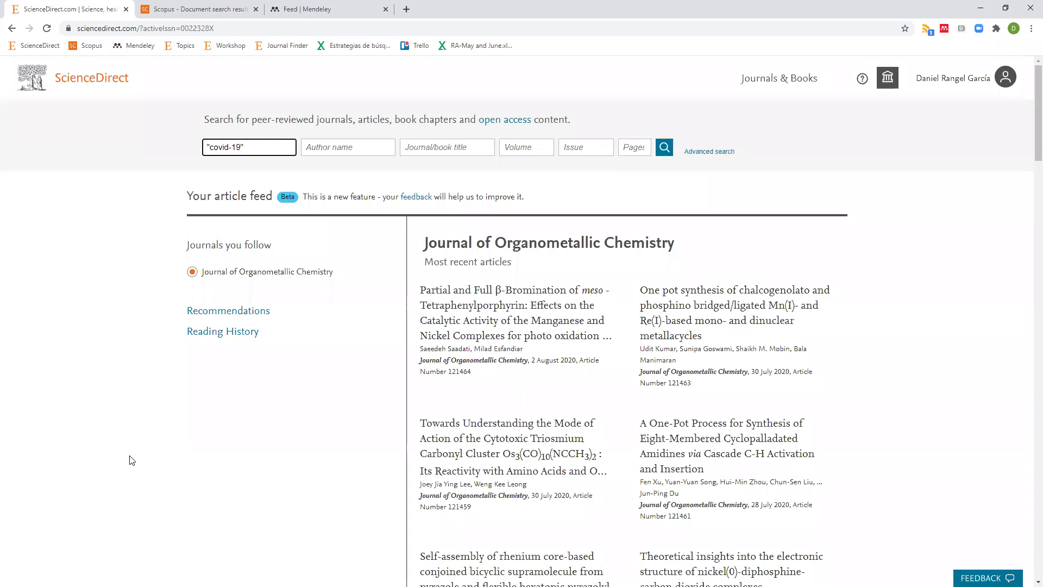
key(F11)
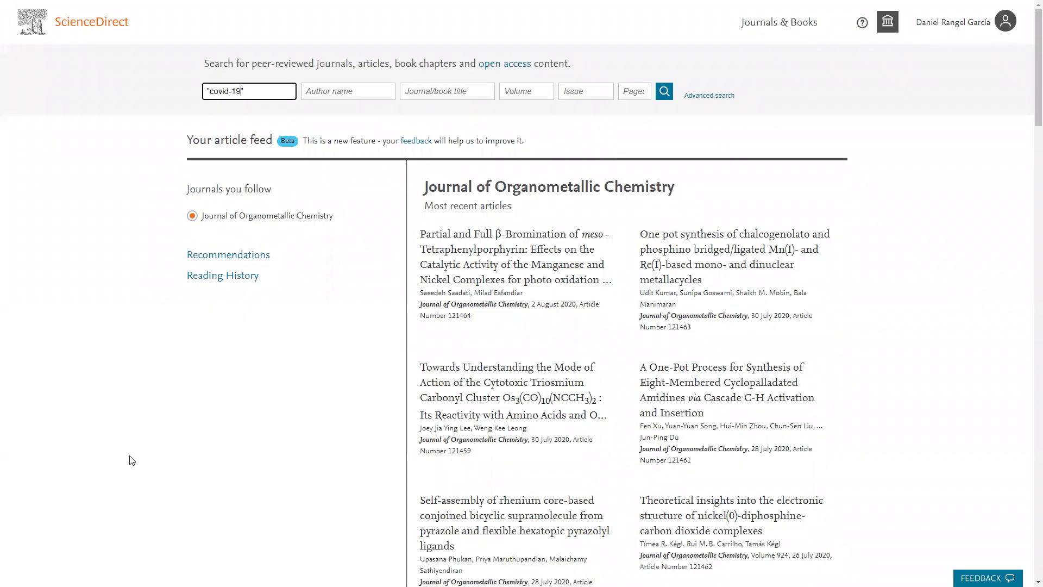
key(F11)
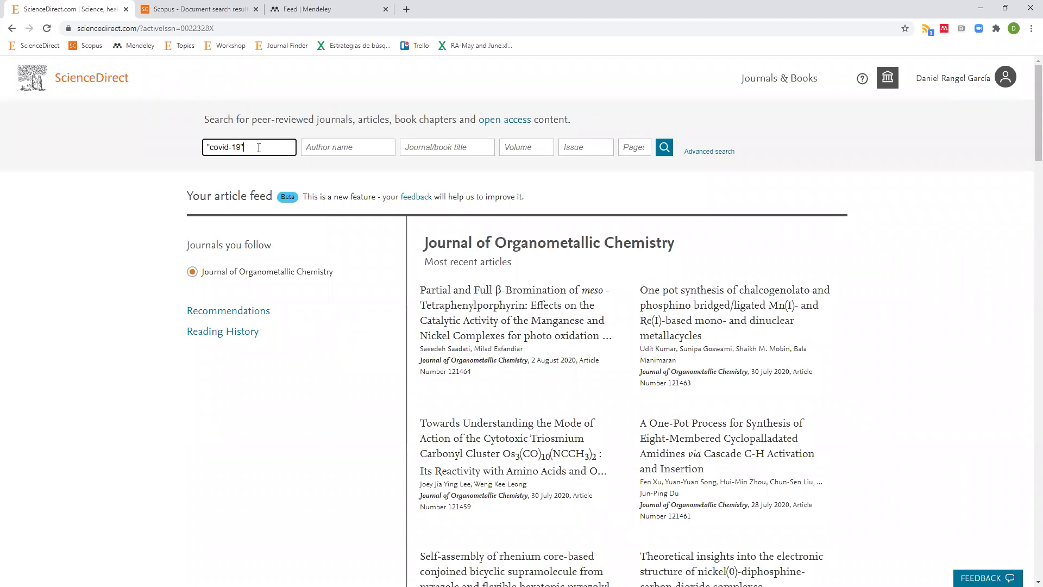
text(AND mexico)
click(664, 148)
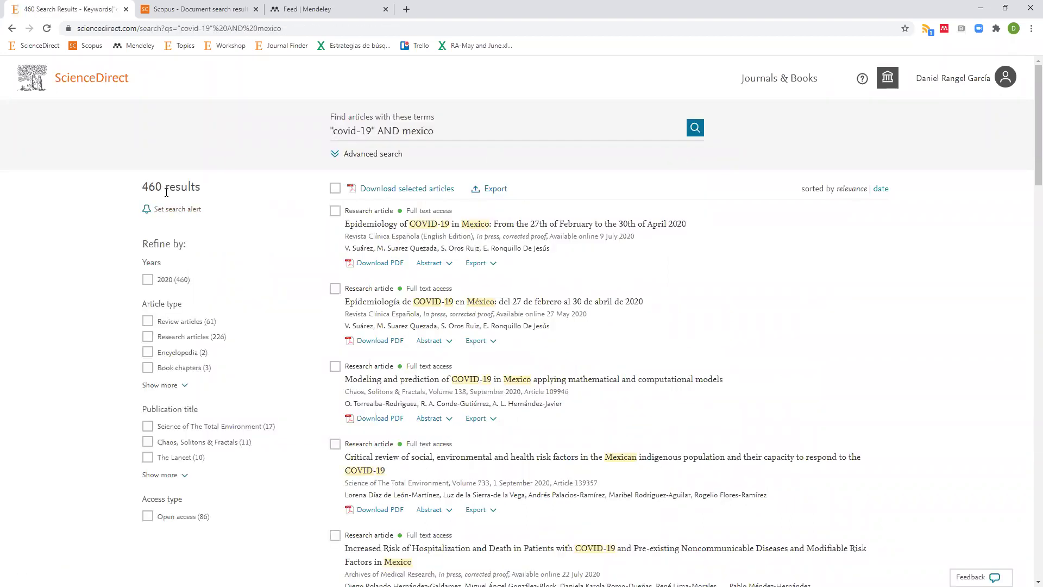
- Compare the number of results for the same query in Scopus and ScienceDirect, highlighting the Scopus count and the ScienceDirect query
click(207, 10)
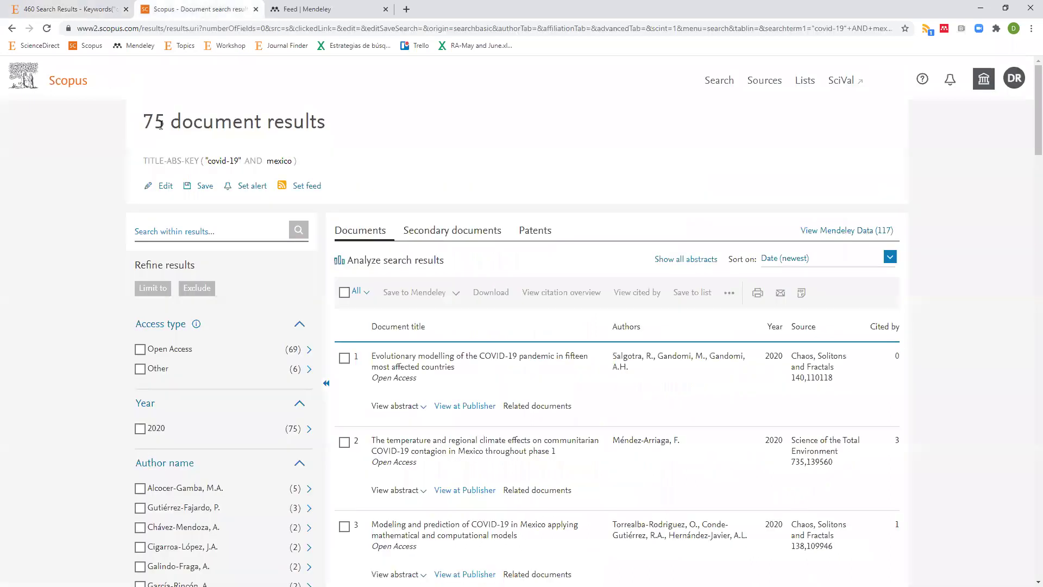
drag(178, 126, 144, 125)
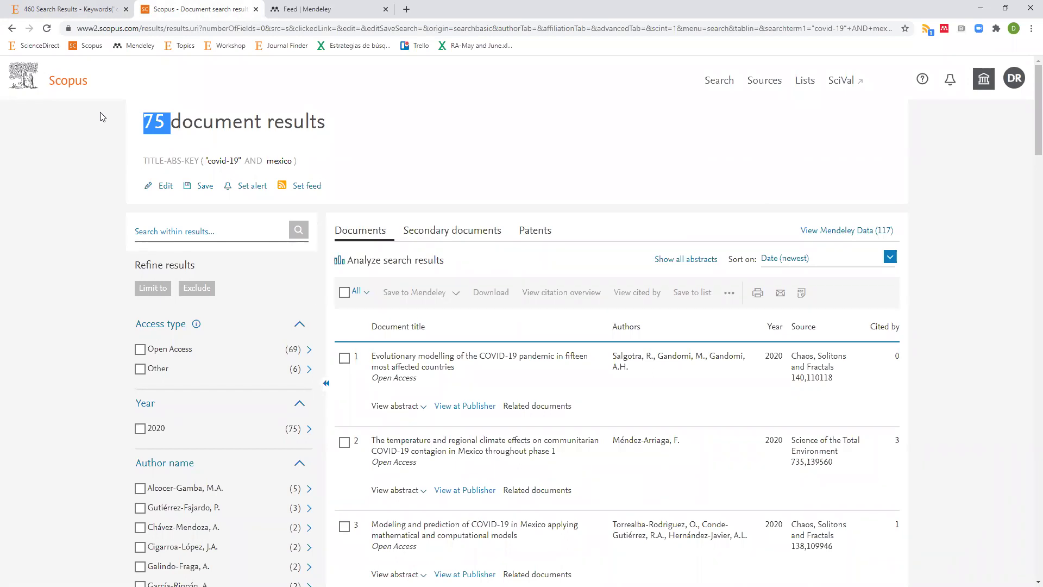
click(79, 9)
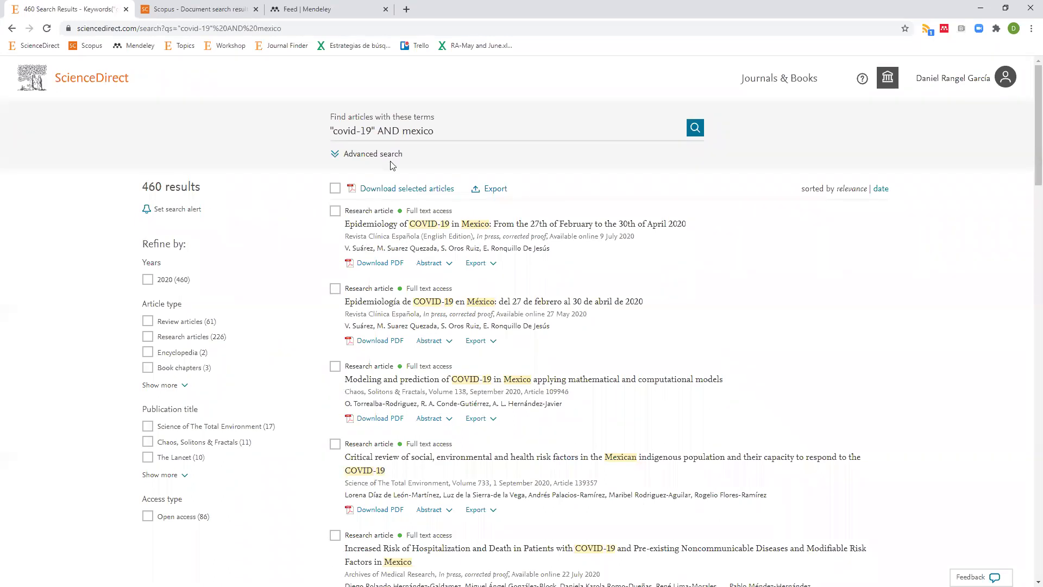
drag(449, 131, 297, 132)
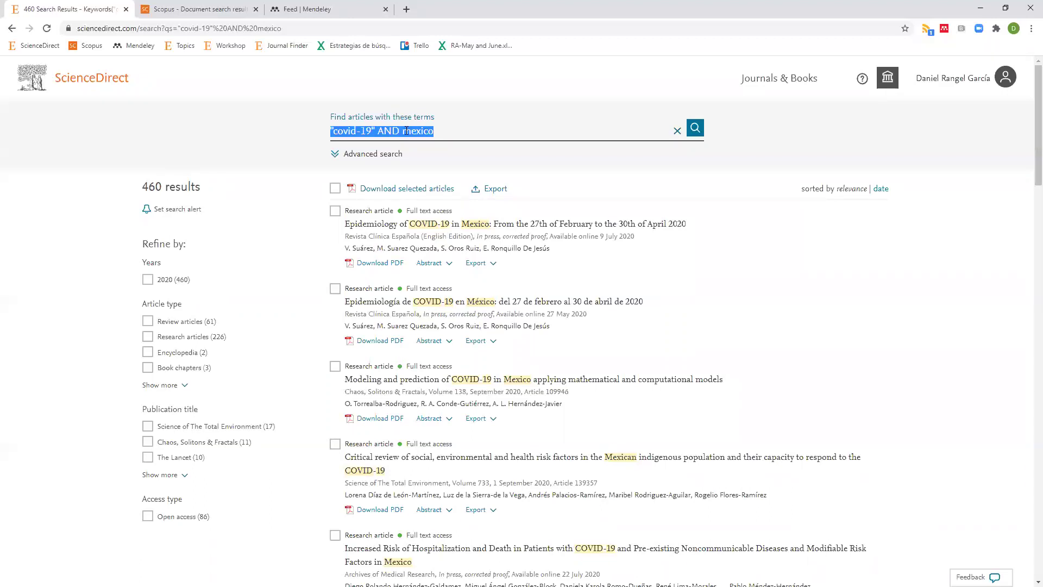
- Compare the result counts for the same query in Scopus and ScienceDirect, highlighting the count in ScienceDirect
click(206, 11)
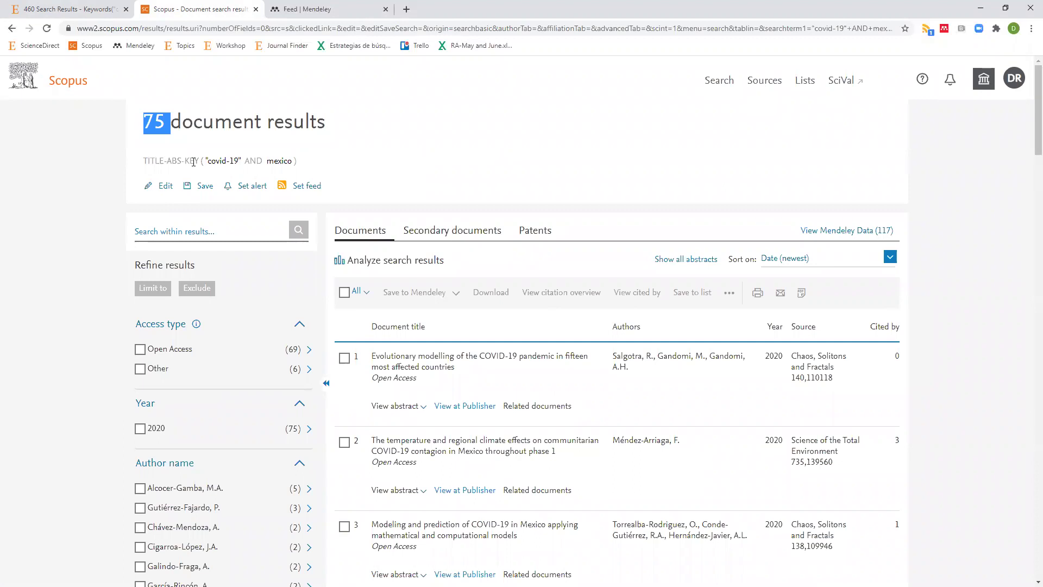
click(97, 11)
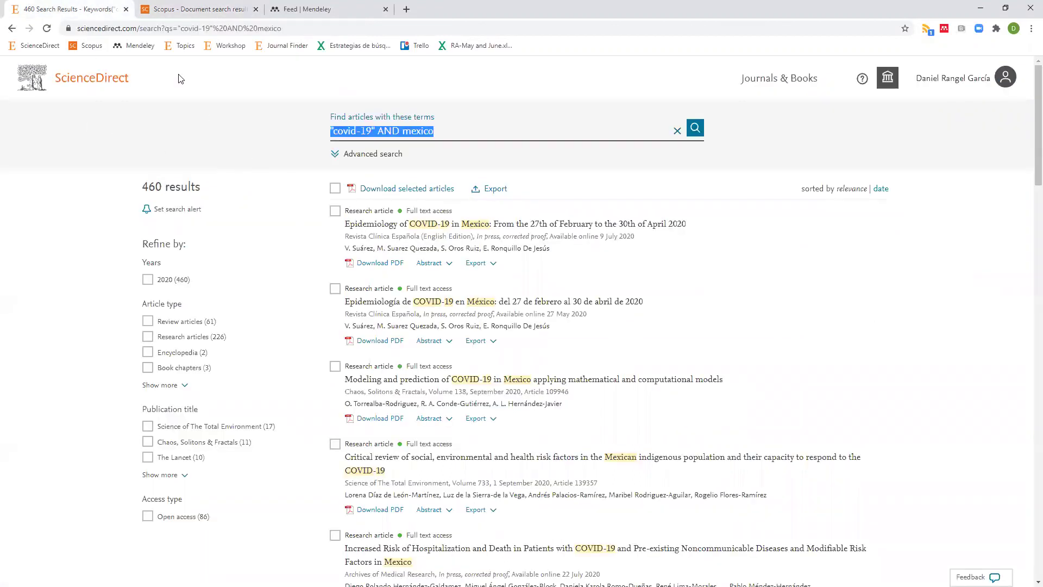
click(190, 15)
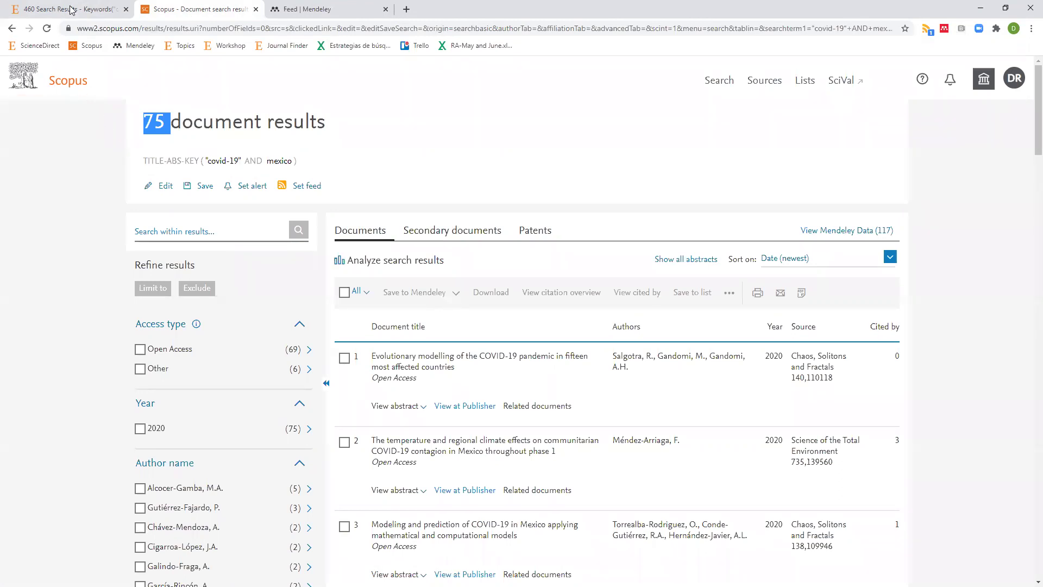
key(ctrl+shift+Tab)
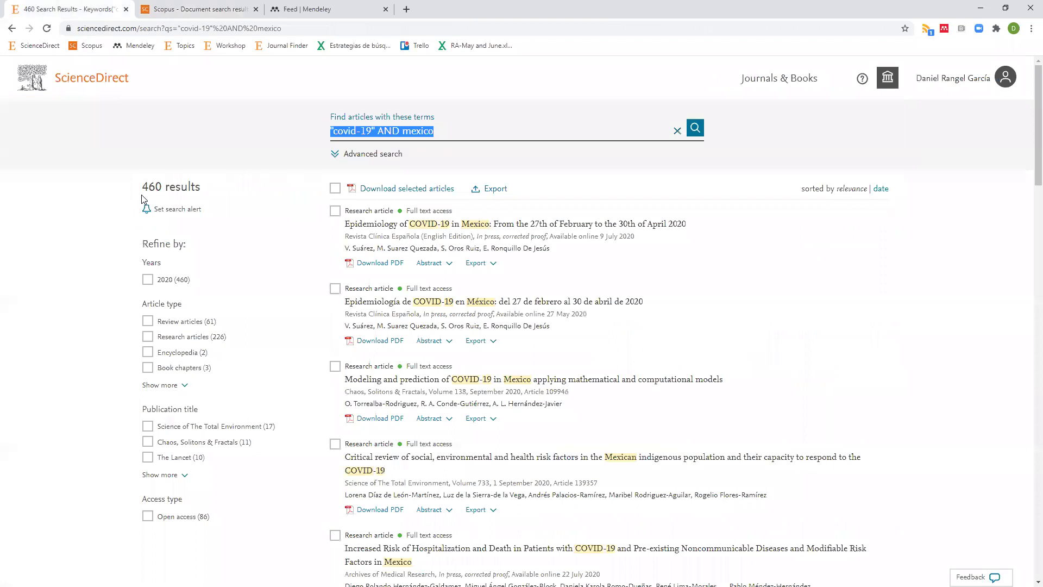
drag(143, 187, 188, 188)
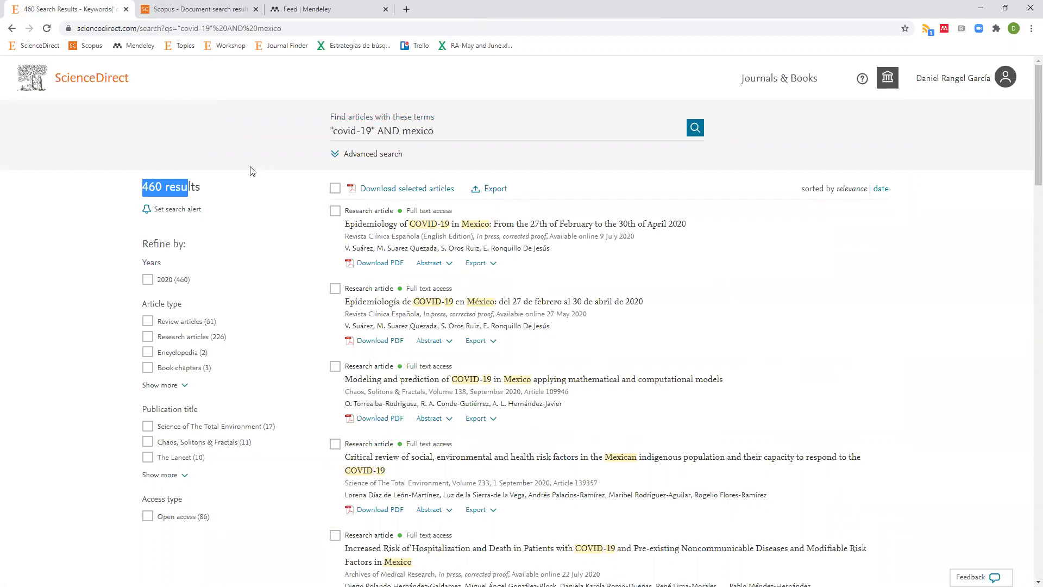
- In ScienceDirect's advanced search, move the query "covid-19" AND mexico from the general terms to Title, abstract or author-specified keywords
click(377, 155)
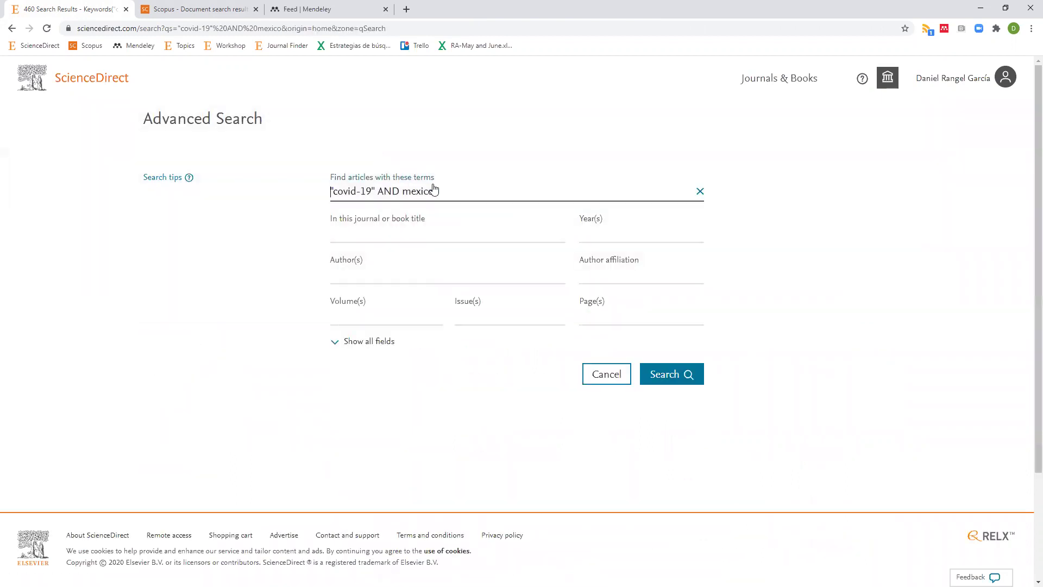
key(ctrl+a)
key(ctrl+c)
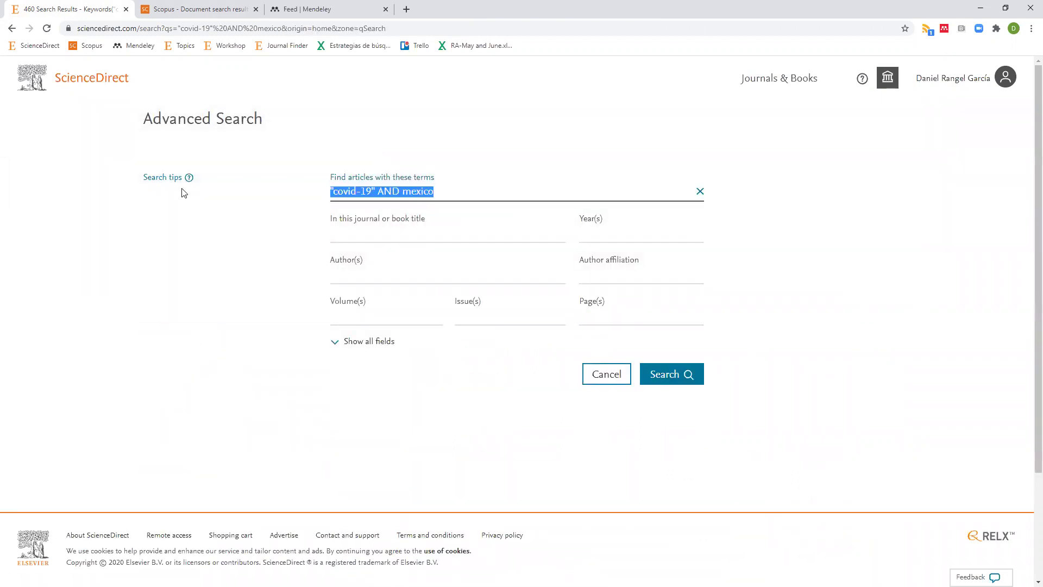
key(BackSpace)
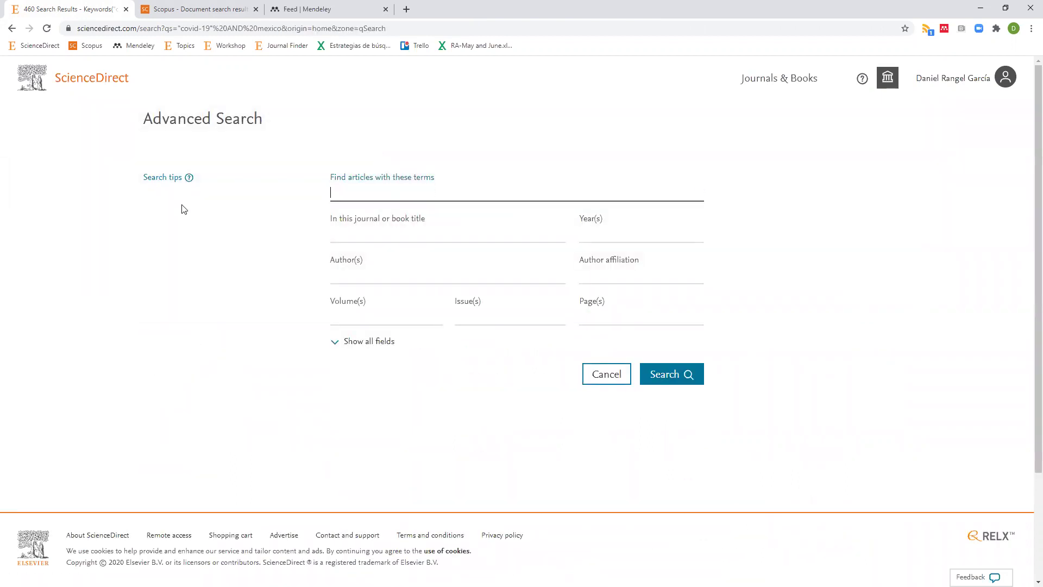
click(364, 349)
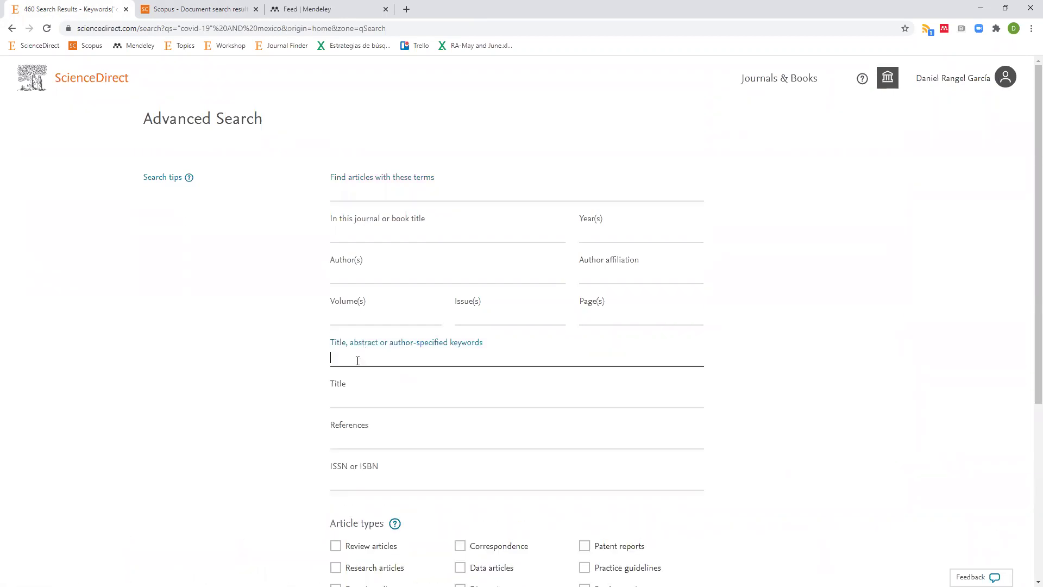
key(ctrl+v)
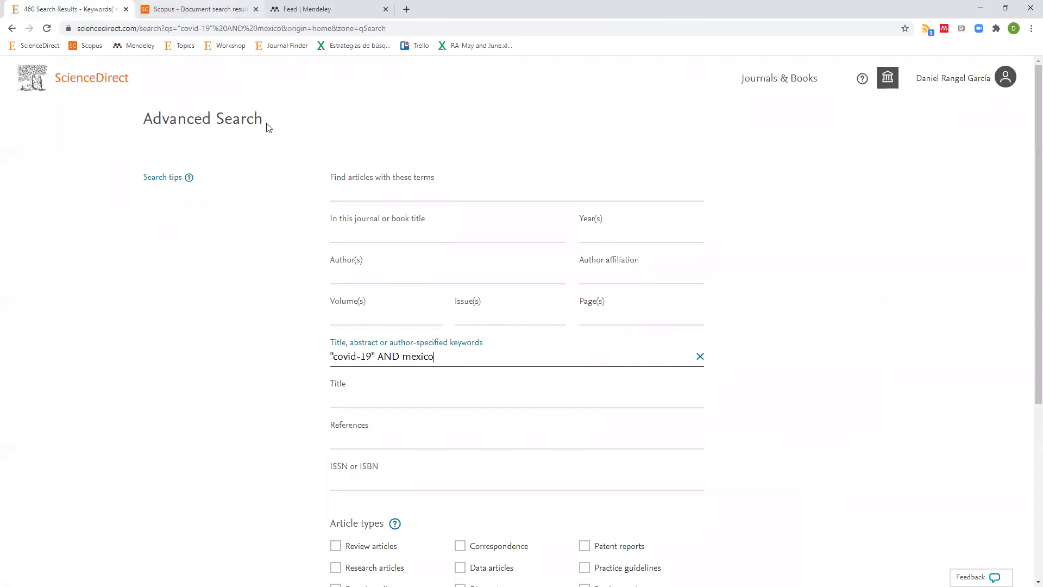
- Switch to Scopus, edit the "covid-19" AND mexico query to search All fields, and run the search
click(227, 14)
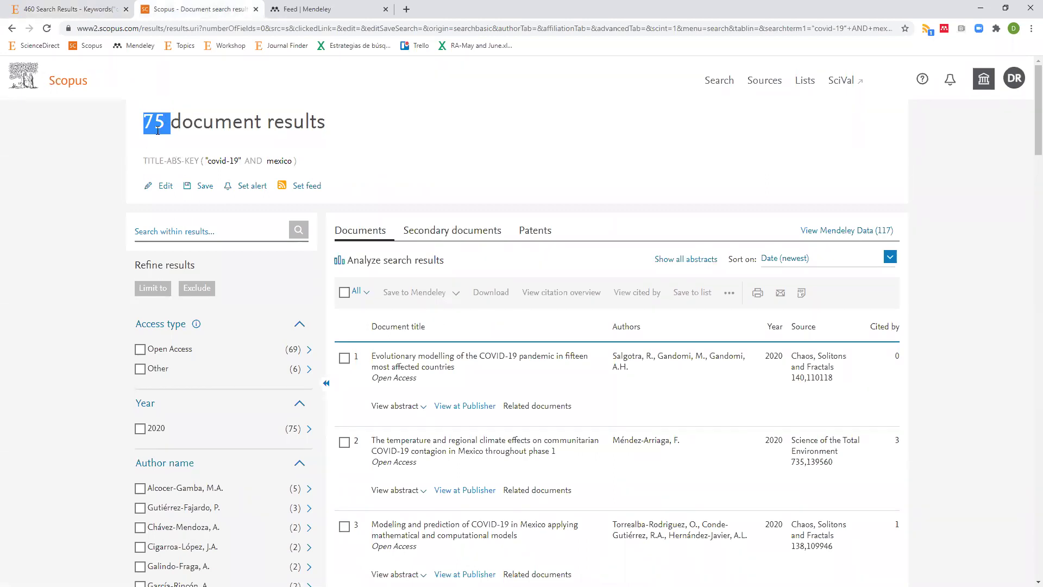
click(162, 190)
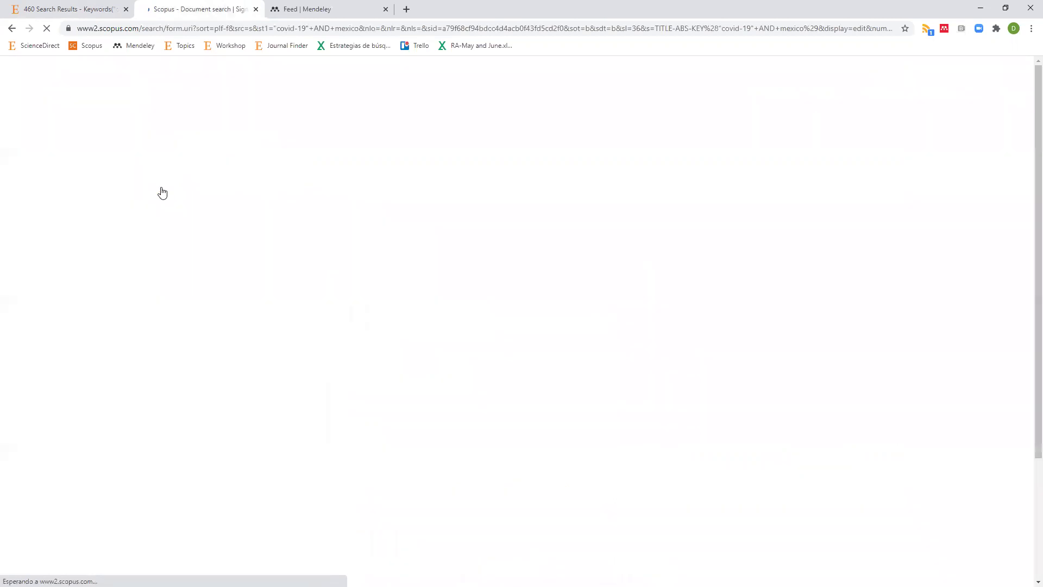
click(303, 220)
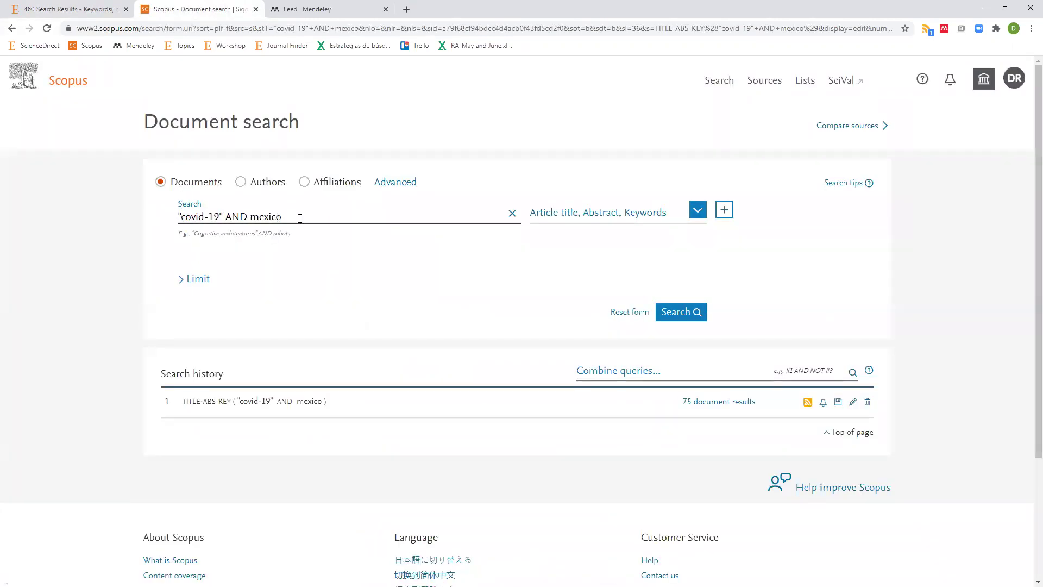
drag(303, 220, 96, 226)
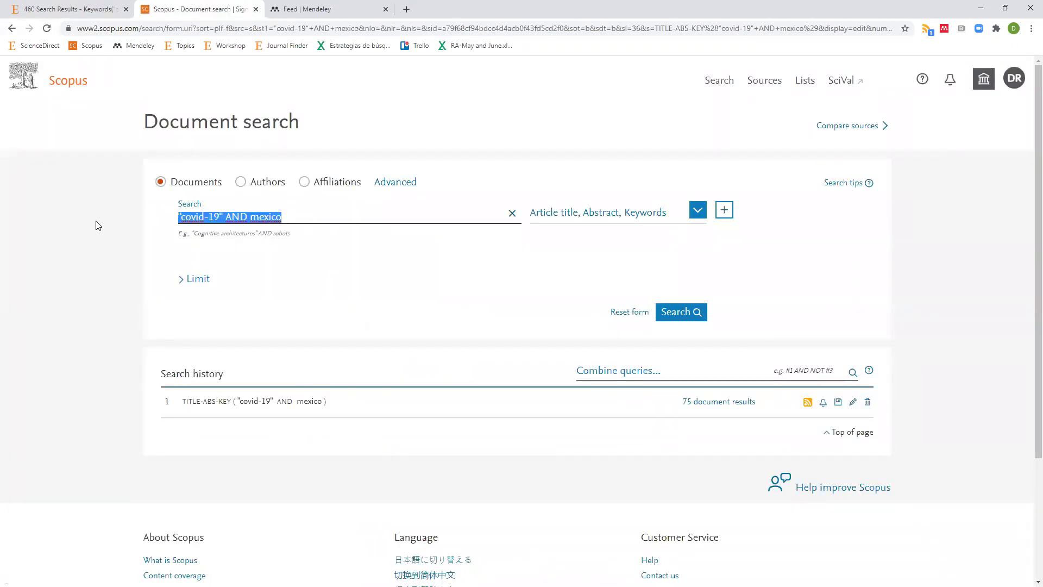
click(560, 222)
click(554, 220)
click(552, 234)
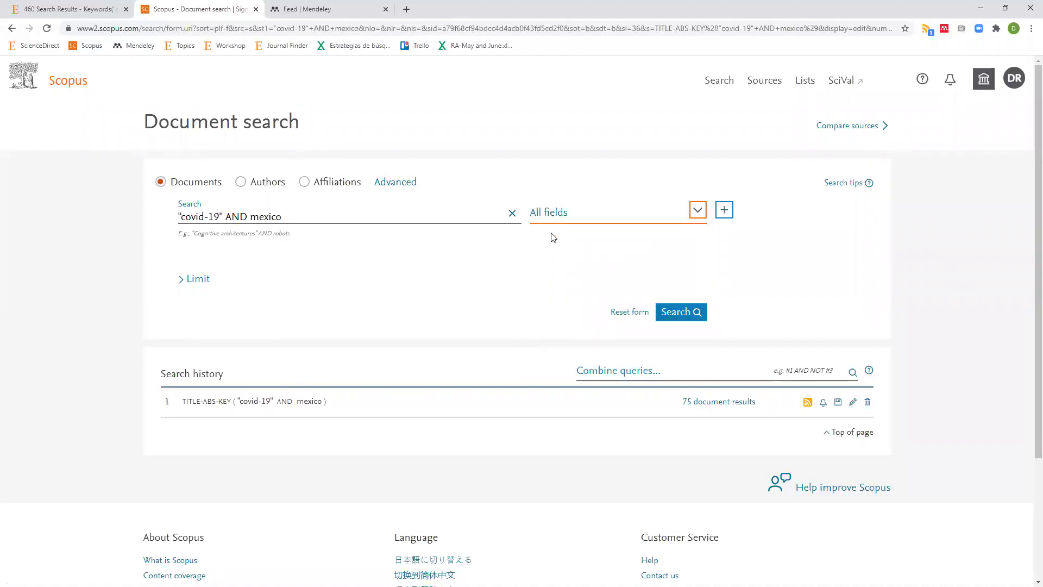
click(684, 319)
click(685, 315)
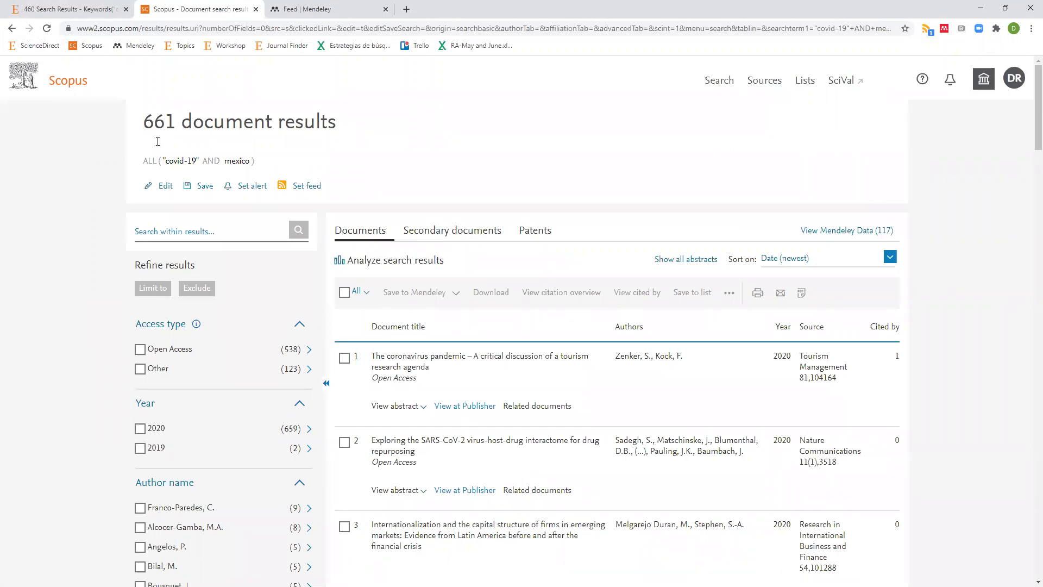
- Edit the Scopus query to remove AND mexico, leaving only "covid-19" in All fields, and run it
click(161, 191)
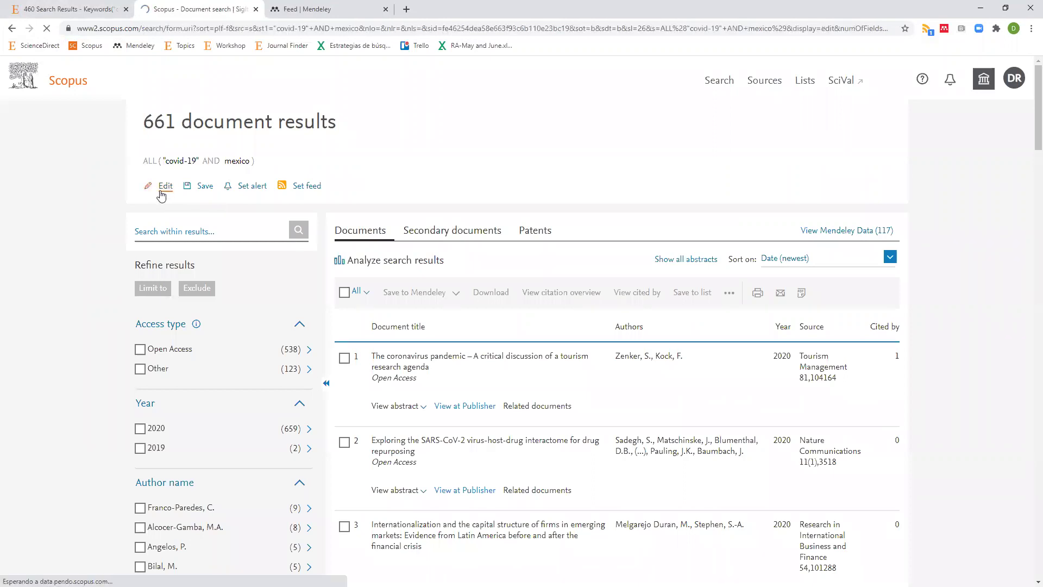
drag(225, 217, 429, 217)
key(BackSpace)
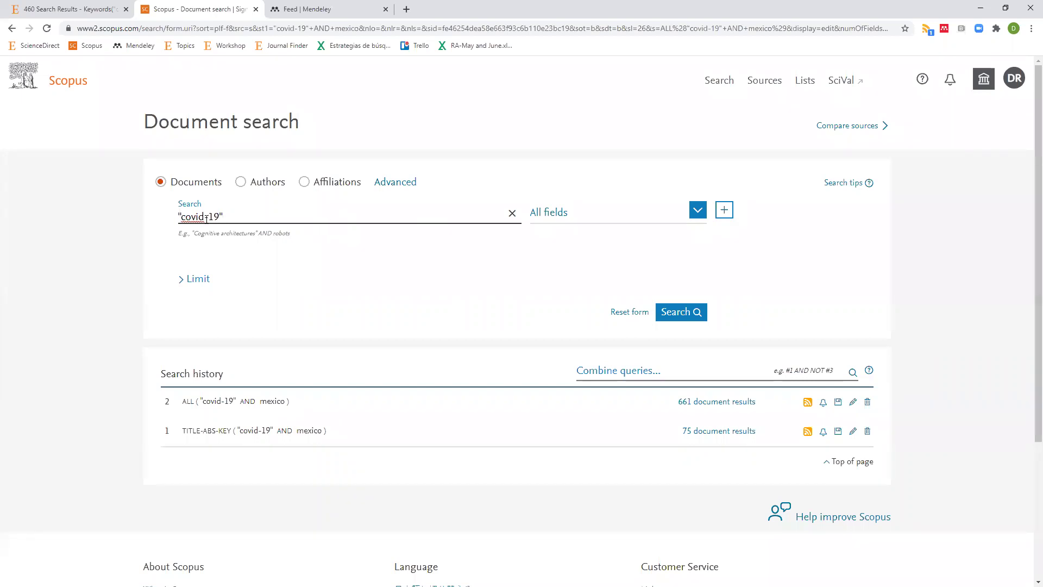
click(699, 321)
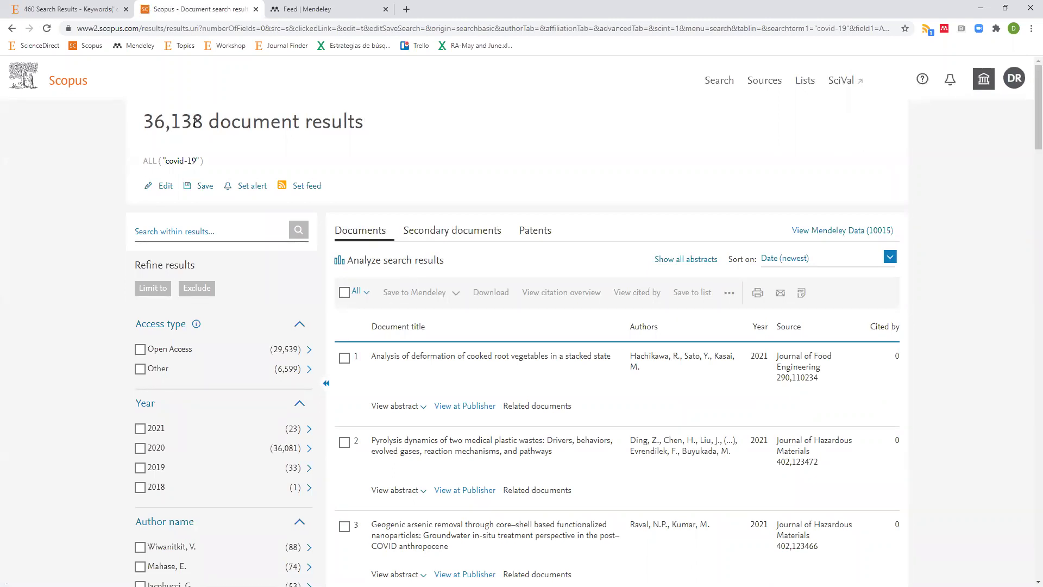
- Switch to ScienceDirect, reduce the query to "covid-19", move it to Find articles with these terms, and run the search
click(60, 8)
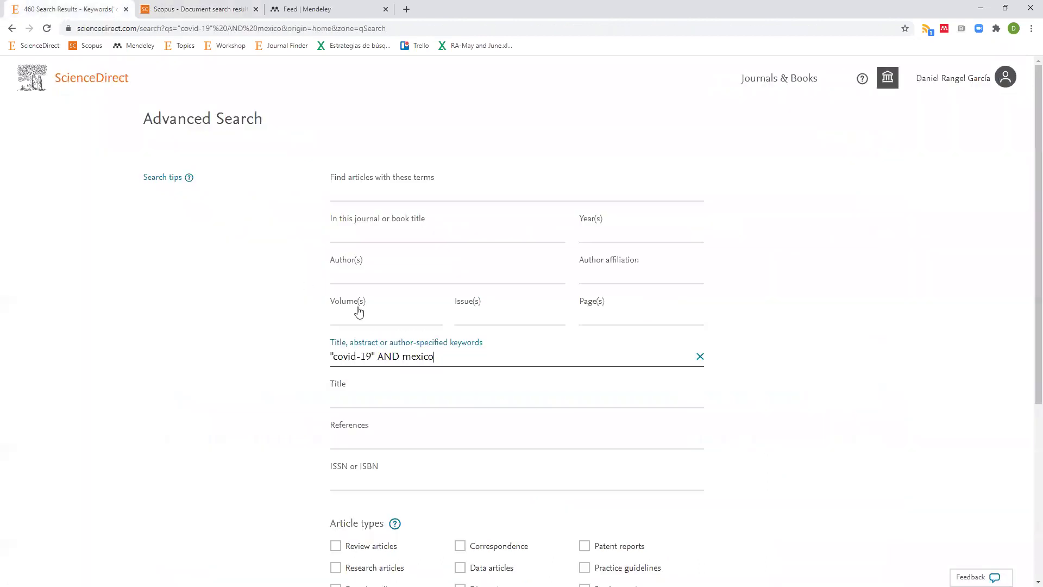
drag(458, 357, 312, 363)
key(BackSpace)
key(BackSpace)
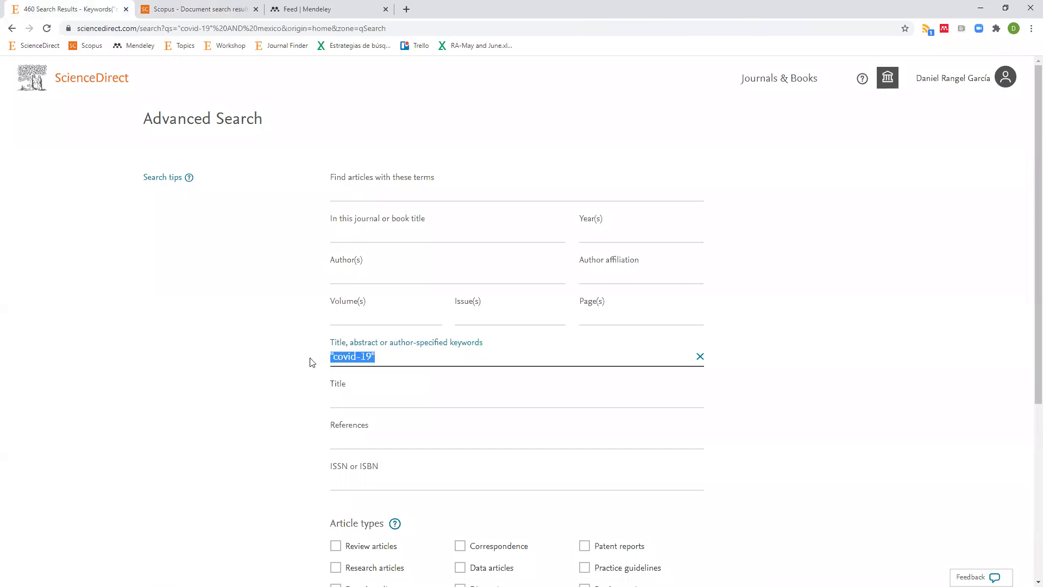
key(ctrl+x)
click(364, 194)
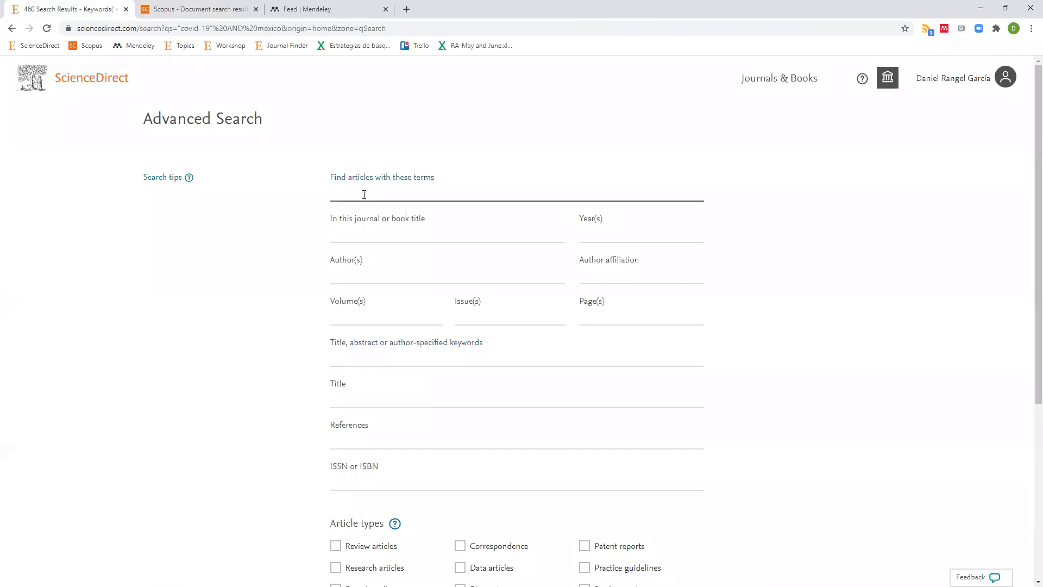
key(ctrl+v)
scroll(384, 424, down, 5)
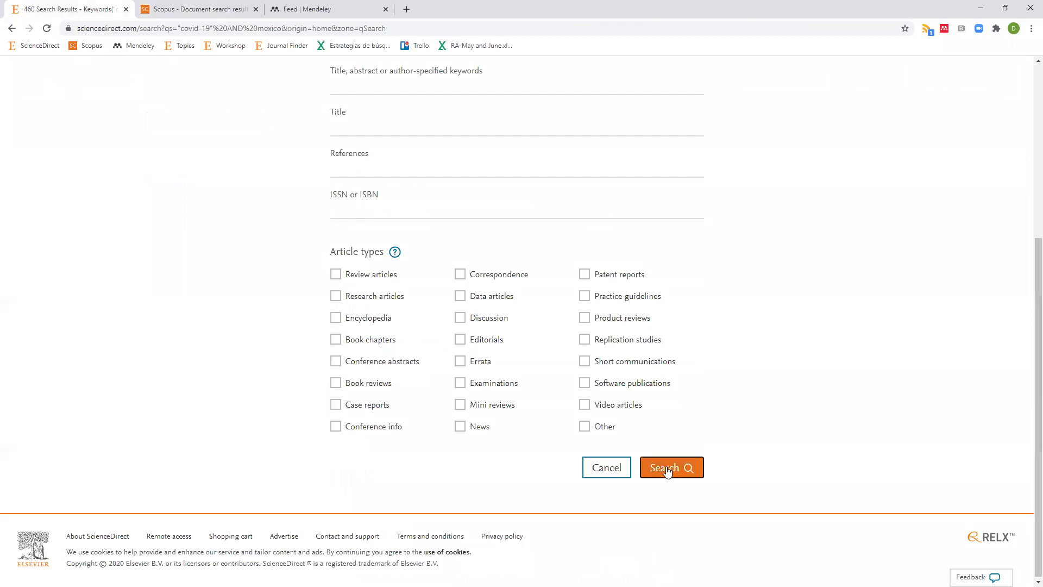
click(668, 470)
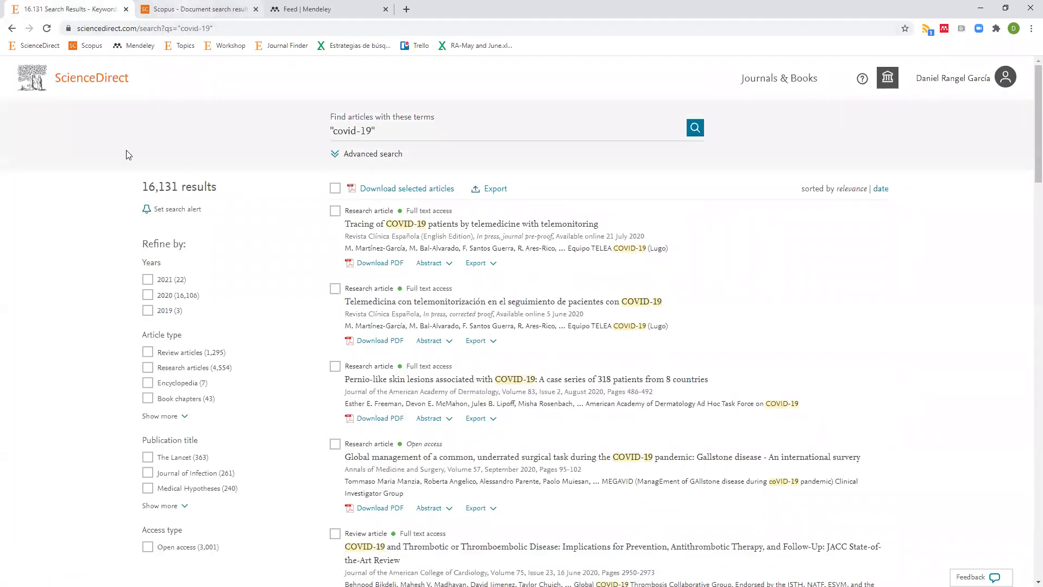
- Compare the "covid-19" results in both databases and examine the abstract, keywords and full text of ScienceDirect's first article before returning to the results
key(ctrl+Tab)
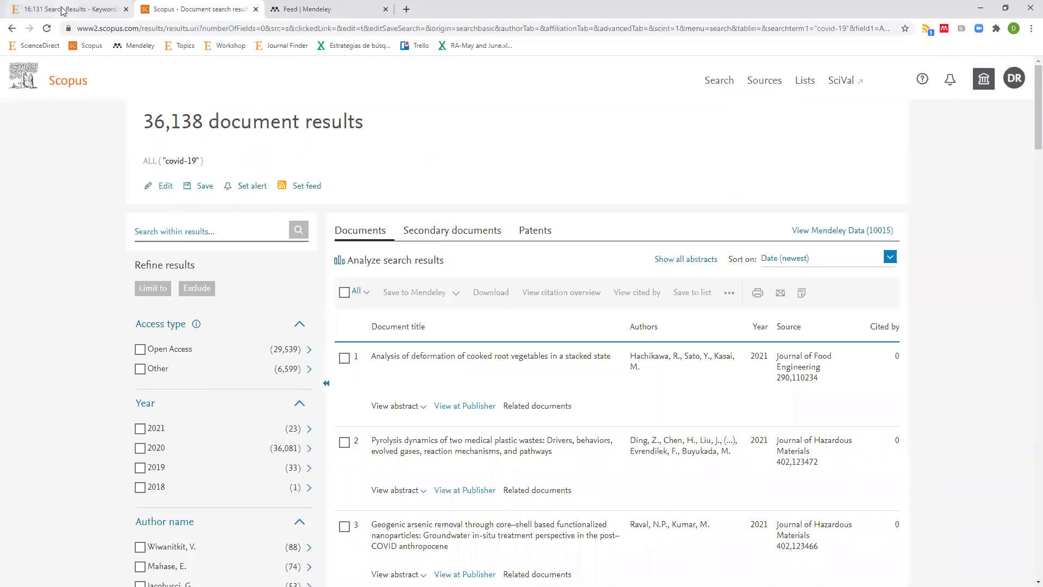
key(ctrl+shift+Tab)
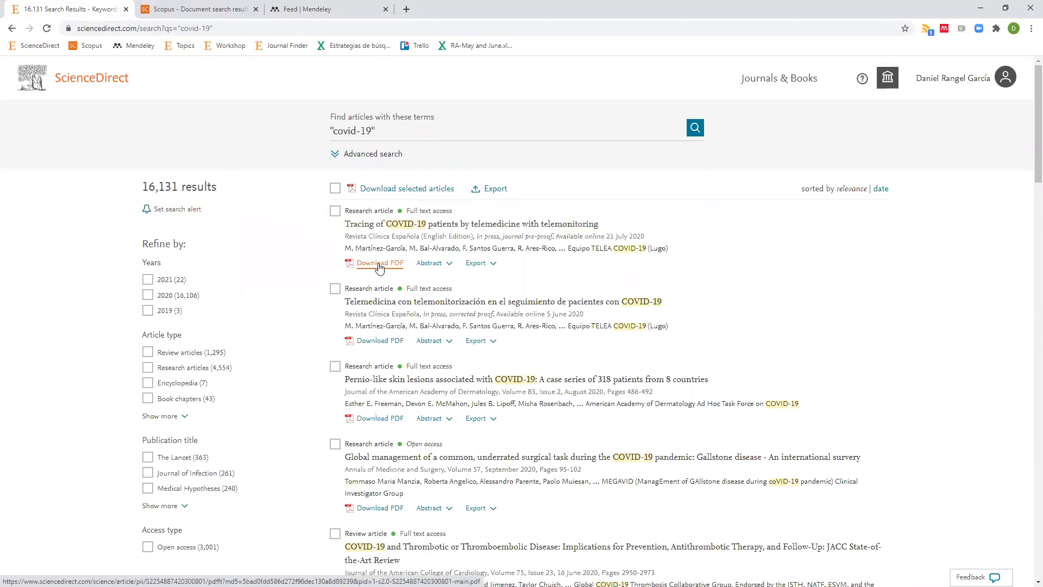
click(400, 227)
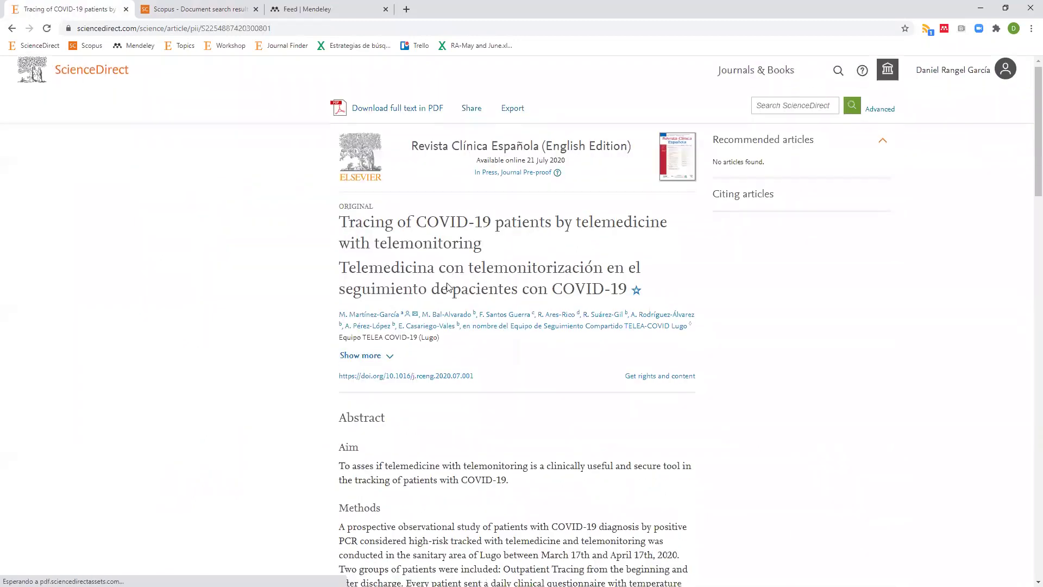
scroll(447, 283, down, 10)
scroll(448, 285, down, 5)
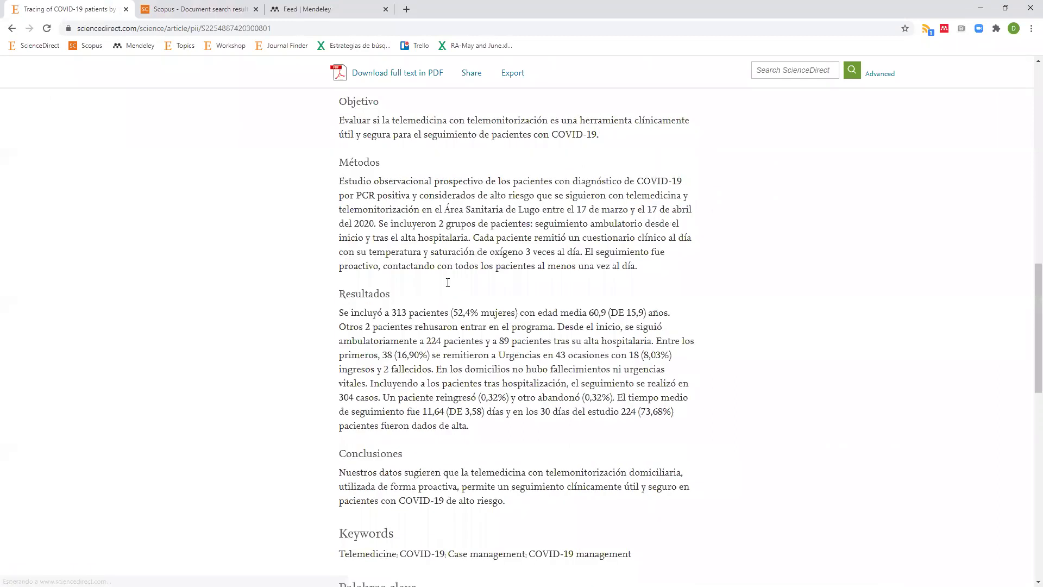
scroll(434, 290, up, 1)
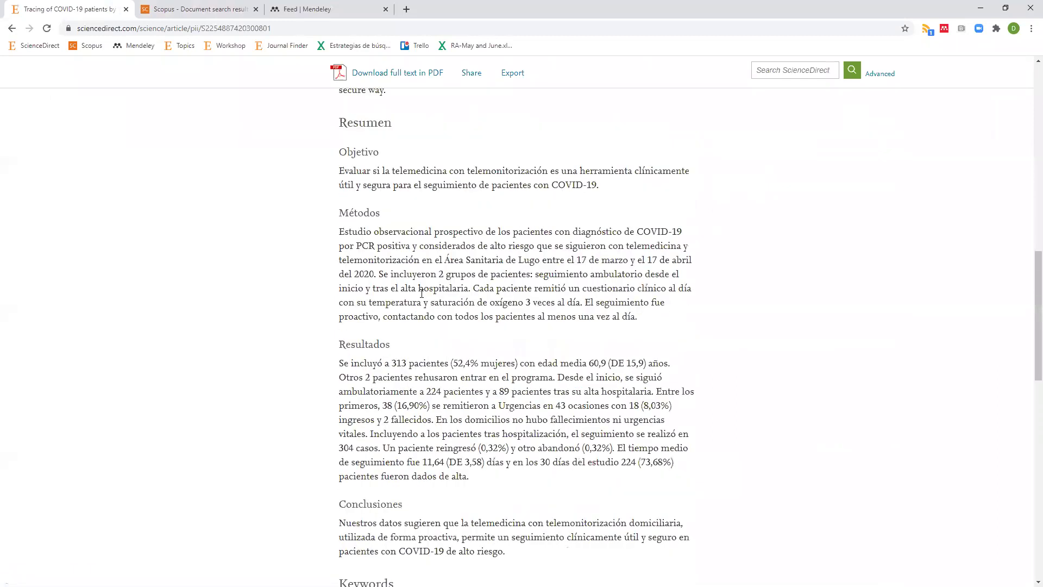
scroll(181, 289, up, 15)
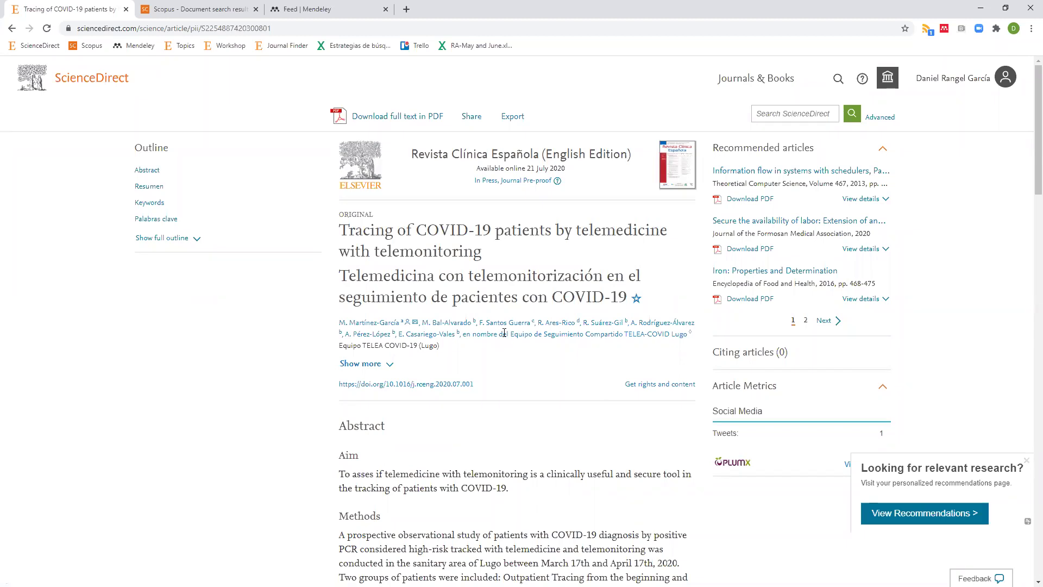
scroll(504, 332, down, 15)
scroll(338, 312, down, 10)
scroll(462, 310, down, 3)
scroll(454, 319, up, 5)
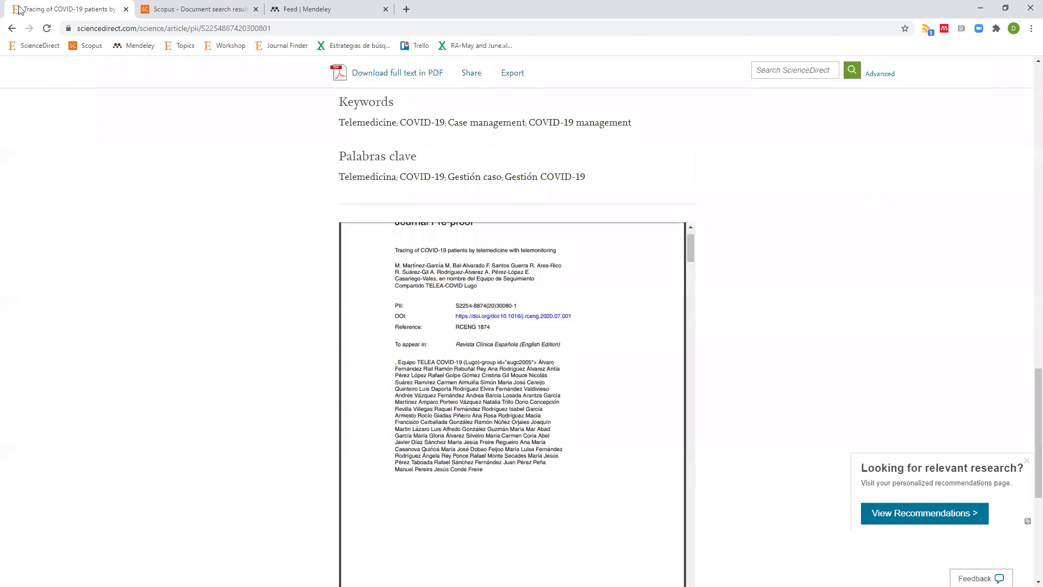
click(12, 28)
click(12, 28)
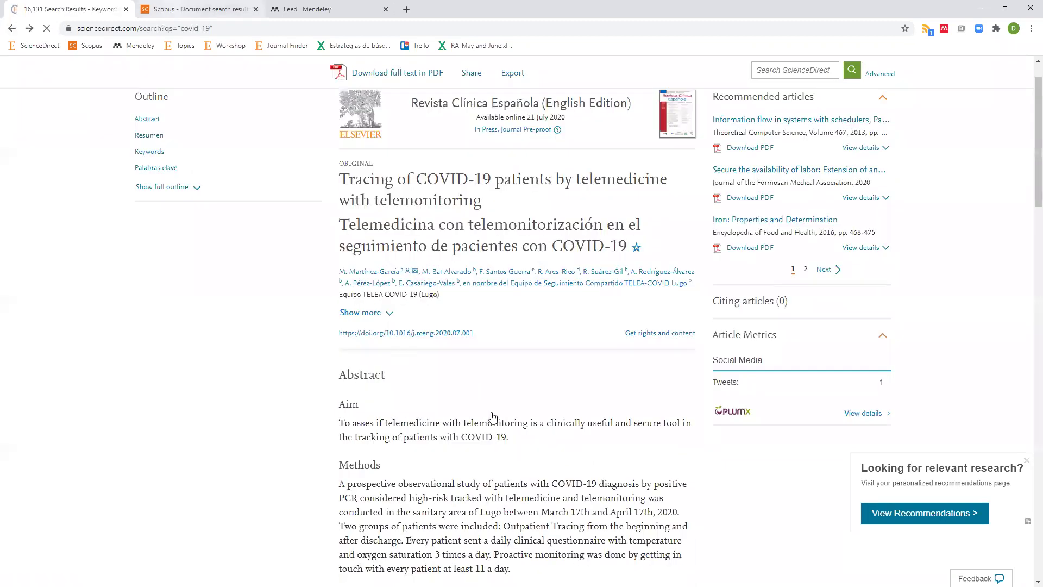
- Switch to Scopus, open the first document in the results, and examine its abstract, keywords and references
key(ctrl+Tab)
click(480, 356)
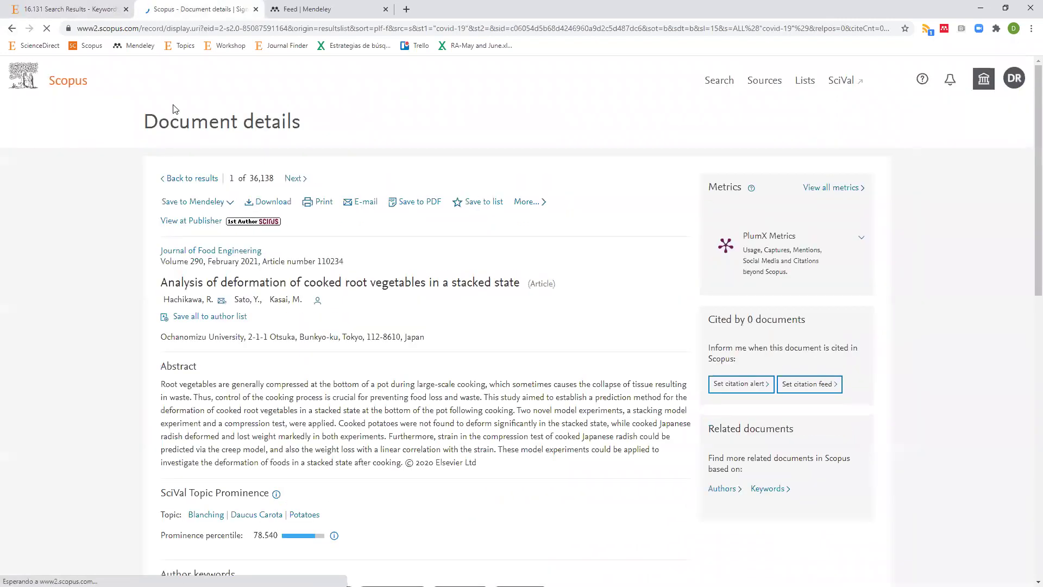
scroll(289, 416, down, 5)
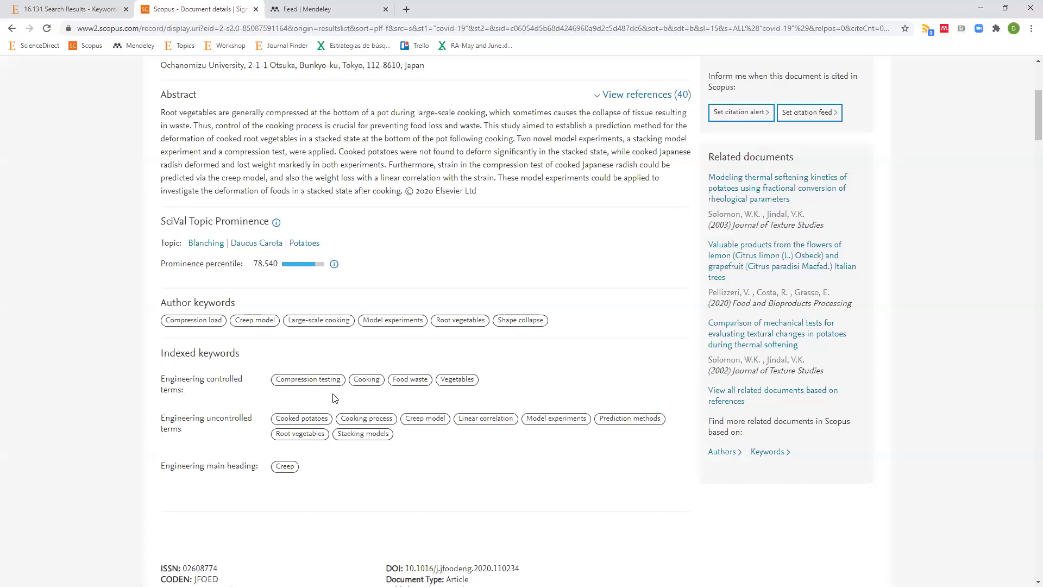
scroll(259, 410, down, 3)
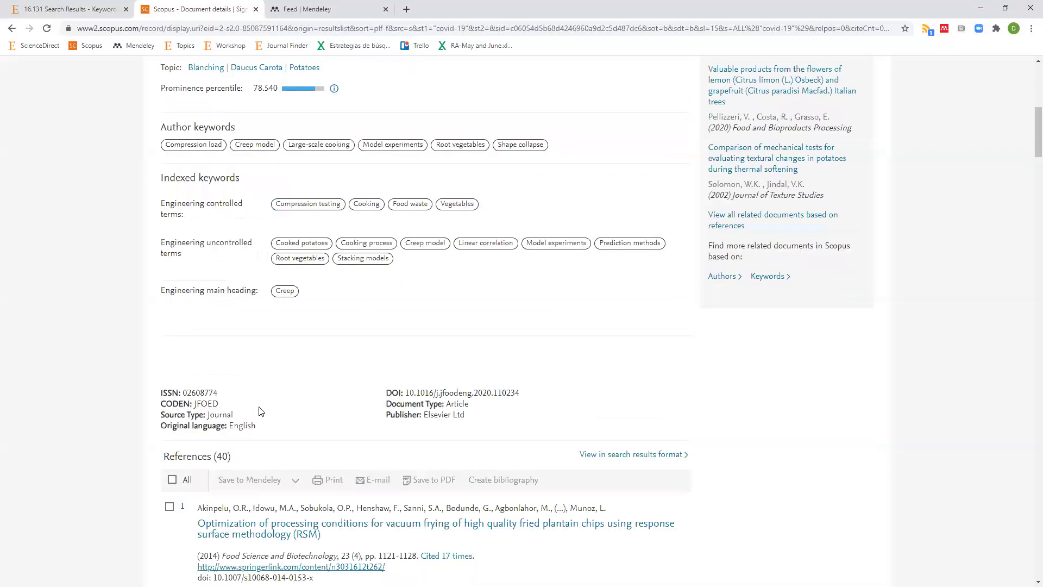
- Return to the Scopus results list, switch to ScienceDirect, and review the refine filters beside its "covid-19" results
scroll(259, 411, down, 2)
scroll(109, 184, up, 6)
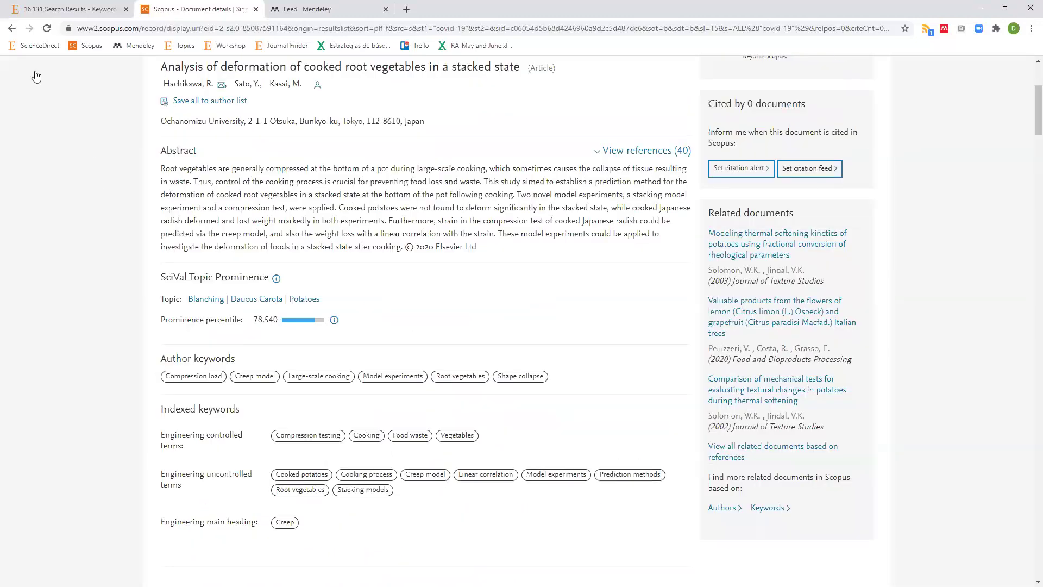
click(11, 28)
click(39, 12)
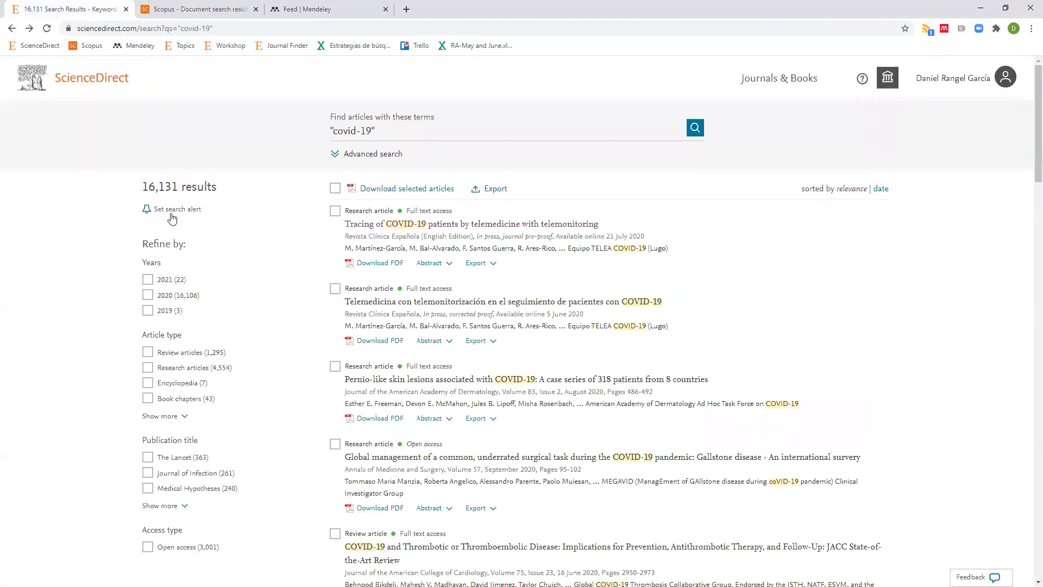
click(402, 136)
scroll(264, 207, down, 2)
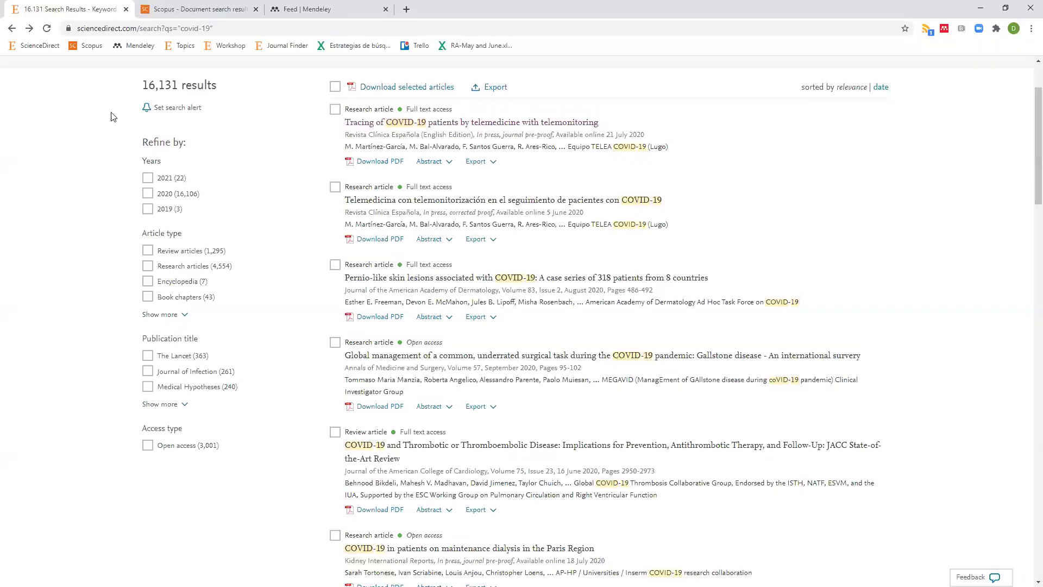
scroll(111, 114, up, 2)
- Switch to Scopus and examine its refine filters, from access type, year and author through keyword, affiliation, funding sponsor, country and source type
click(168, 5)
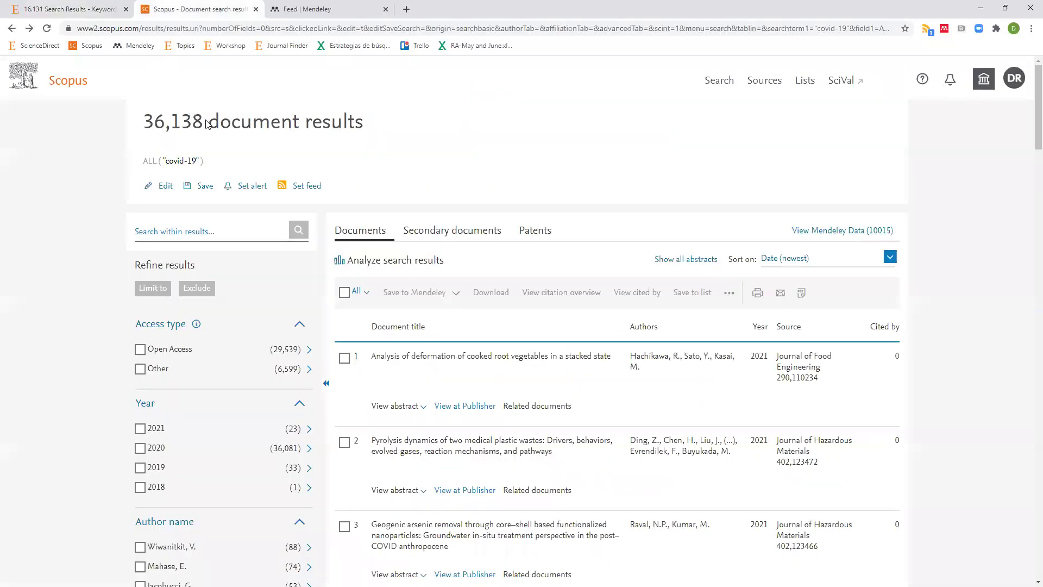
scroll(158, 143, down, 6)
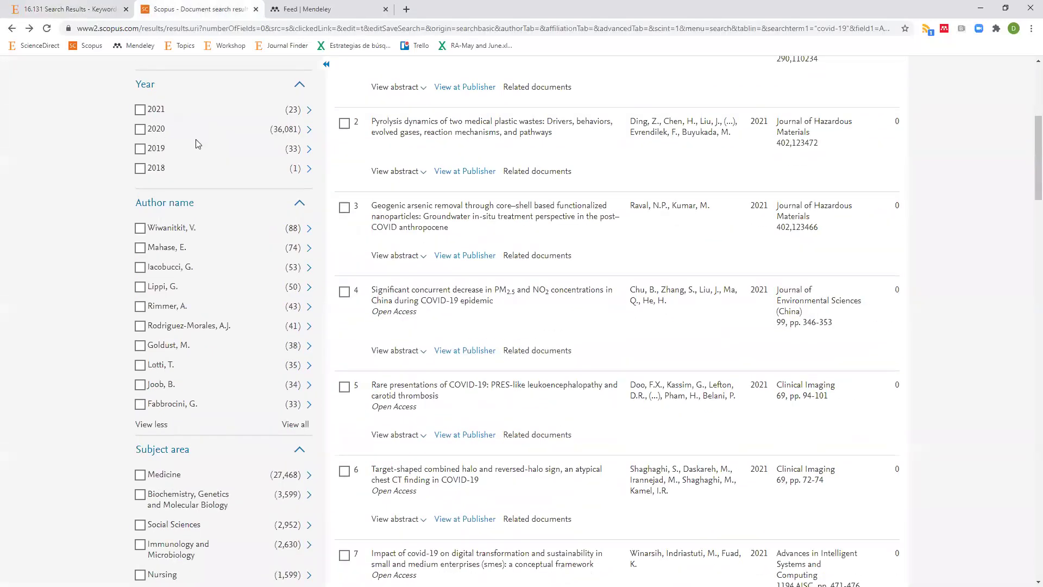
scroll(144, 92, down, 1)
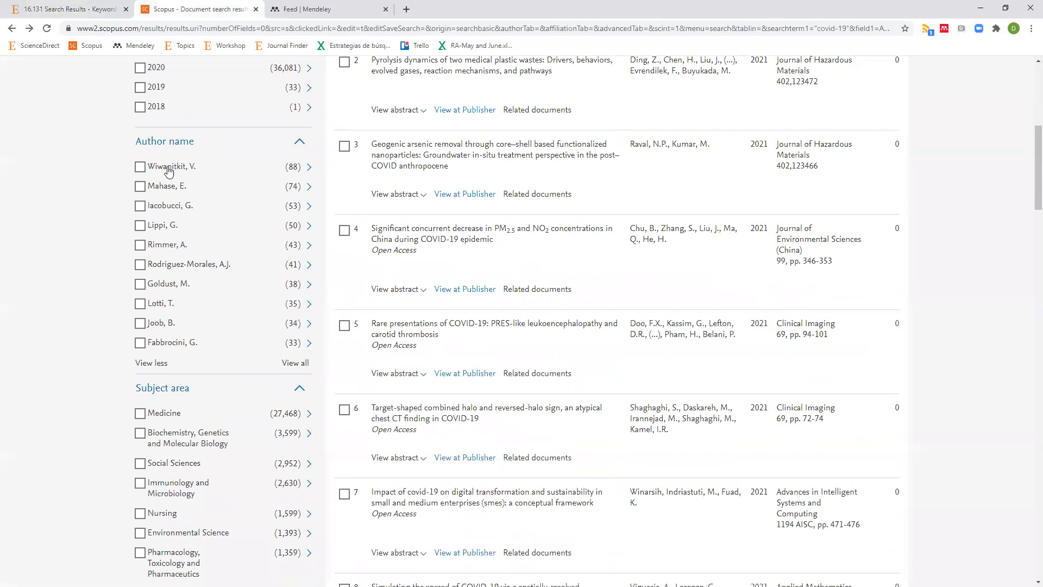
scroll(164, 173, down, 1)
scroll(165, 181, down, 6)
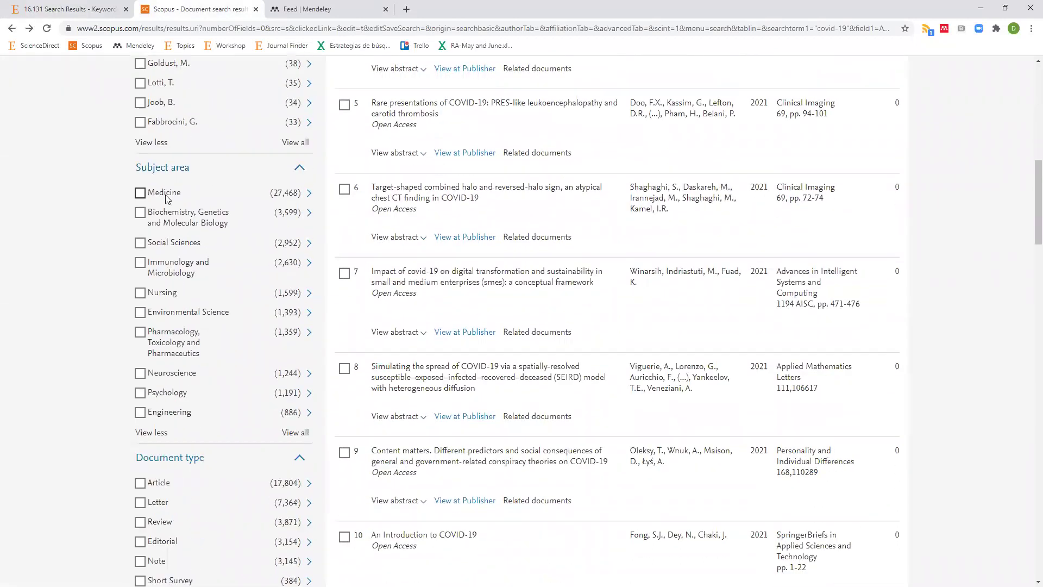
scroll(171, 229, down, 3)
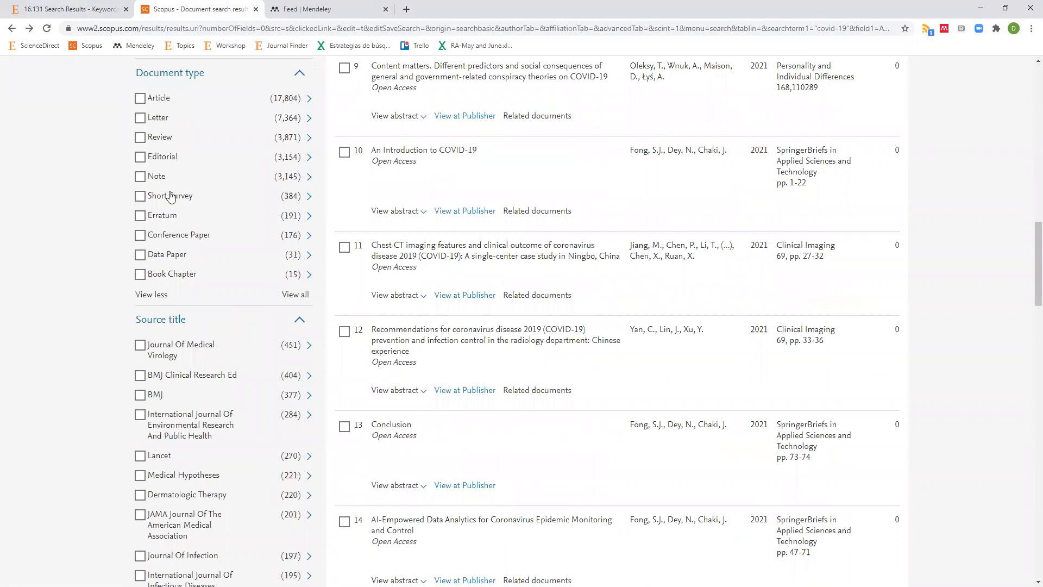
scroll(163, 191, down, 9)
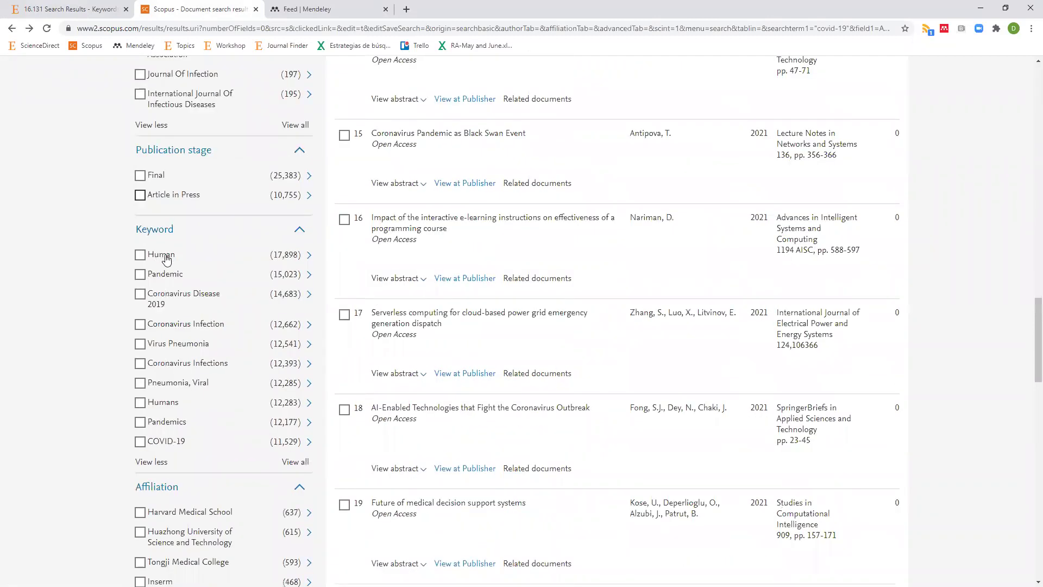
scroll(163, 258, down, 1)
scroll(176, 280, down, 2)
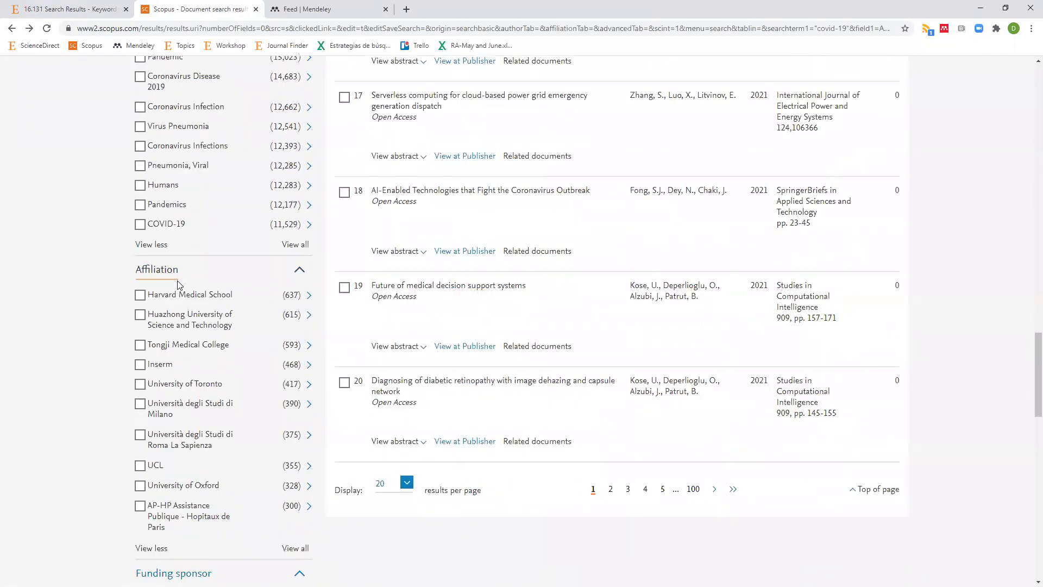
scroll(178, 285, down, 7)
scroll(179, 285, up, 1)
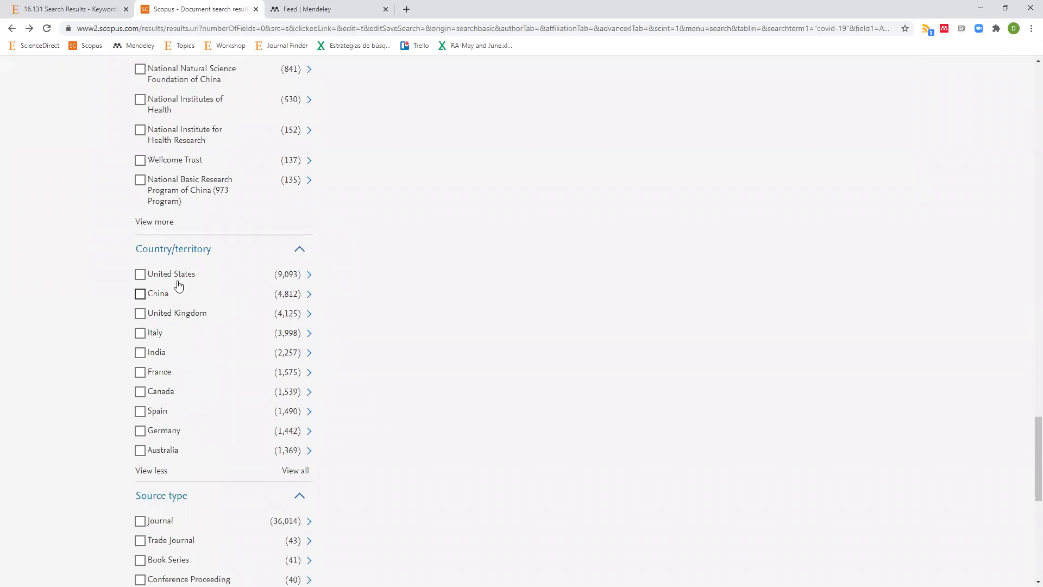
scroll(178, 285, up, 15)
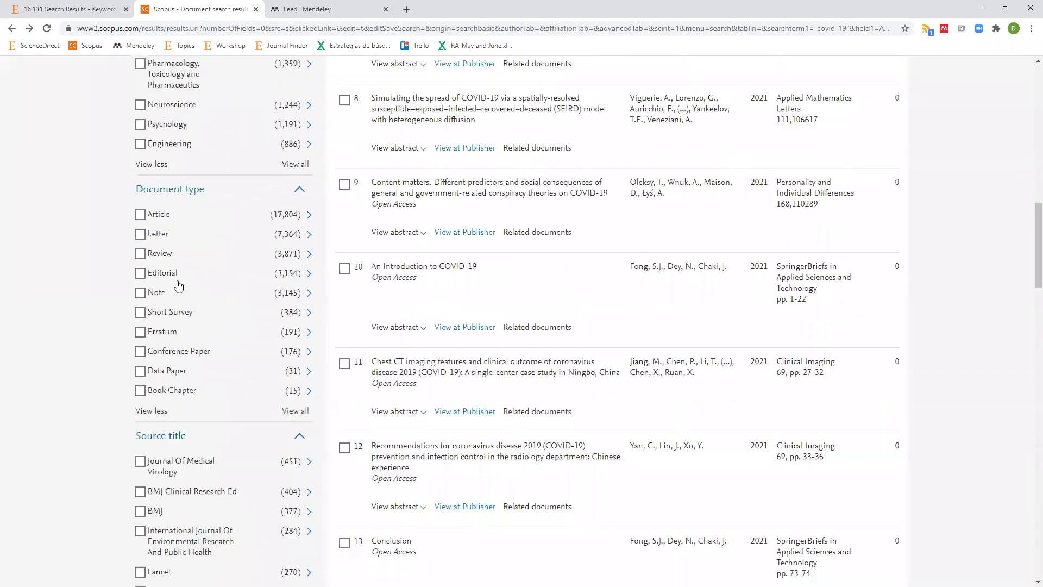
scroll(182, 255, up, 15)
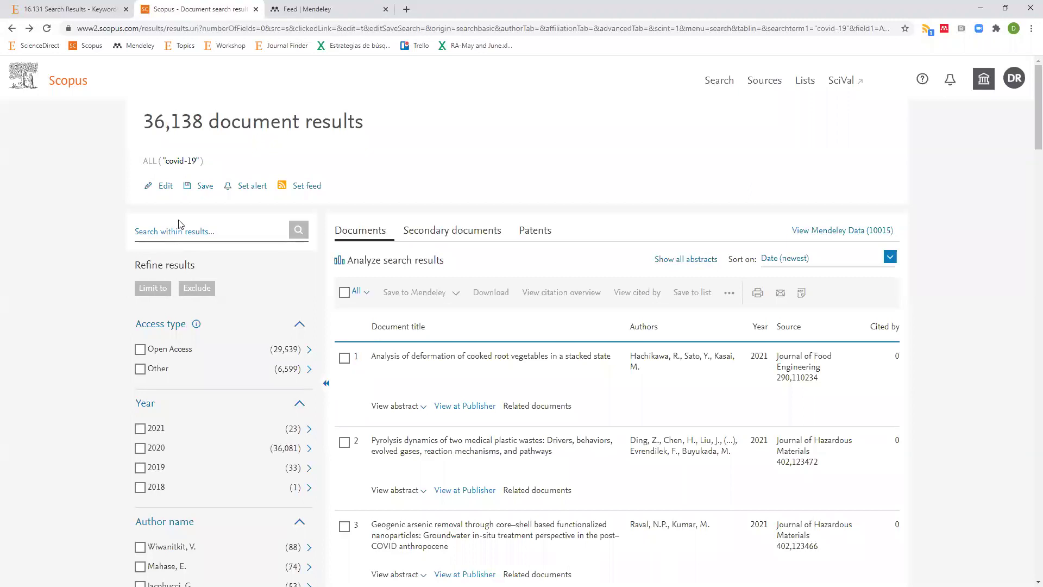
- Switch to ScienceDirect, open the second article on telemedicine with telemonitoring, and examine its abstracts, keywords and full text
click(95, 10)
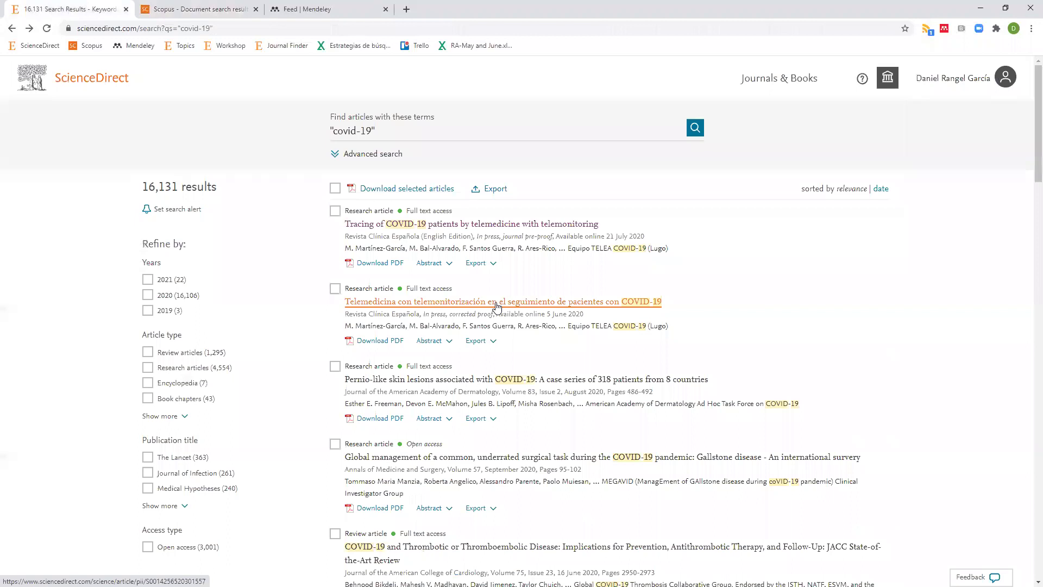
click(332, 131)
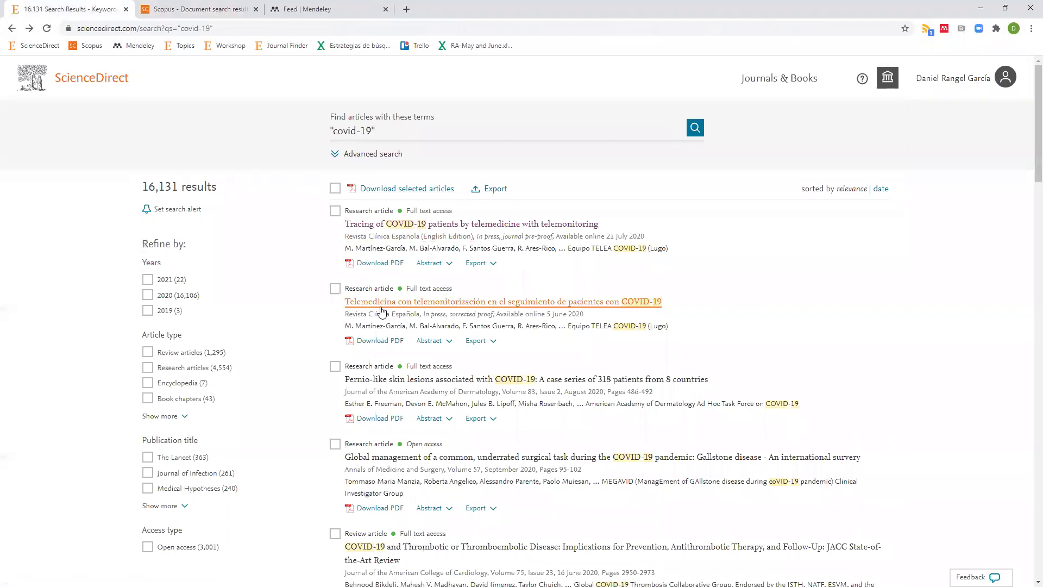
click(568, 303)
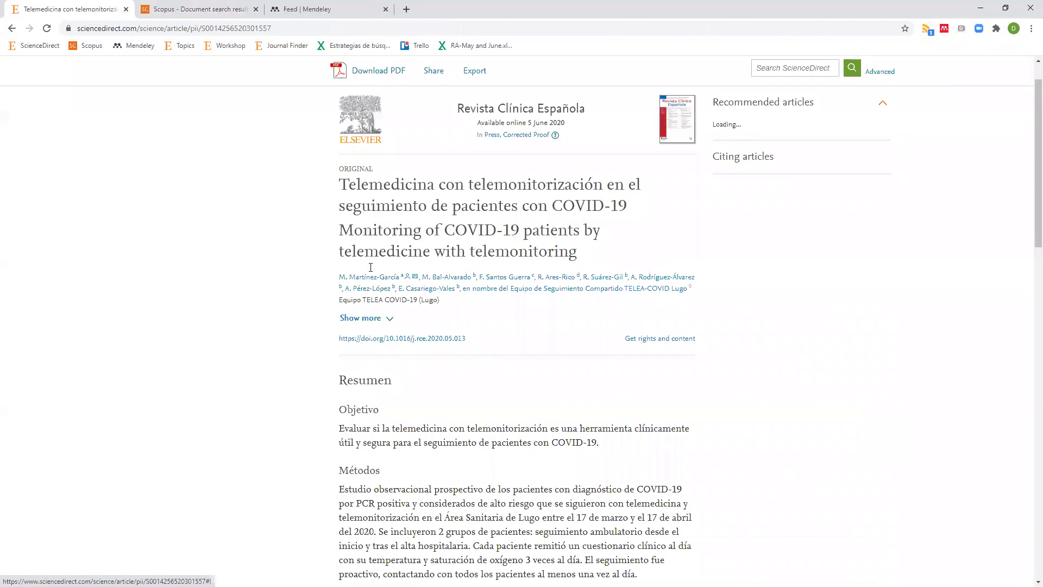
scroll(371, 267, down, 2)
scroll(532, 375, down, 2)
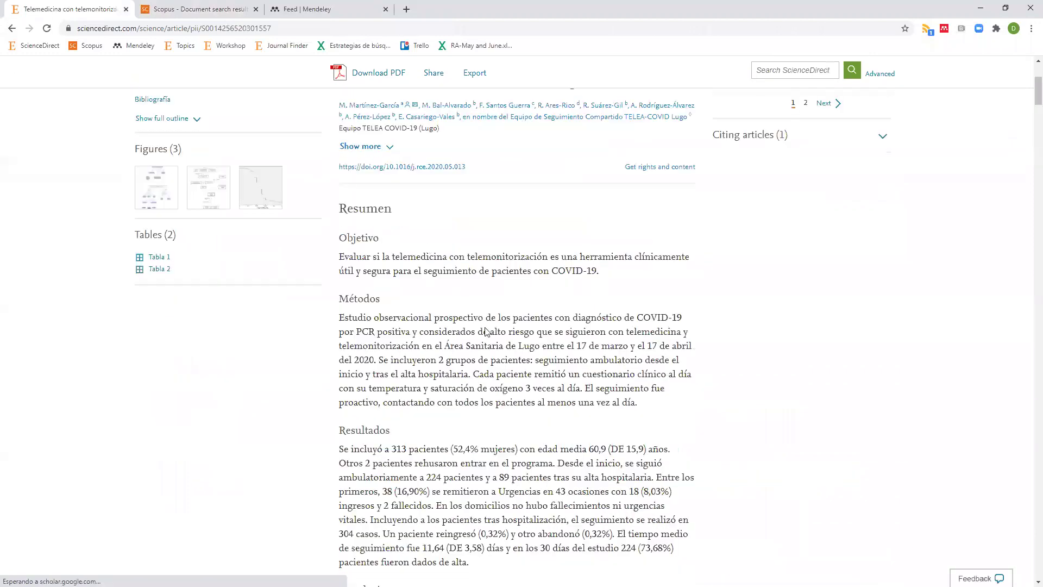
scroll(481, 330, down, 1)
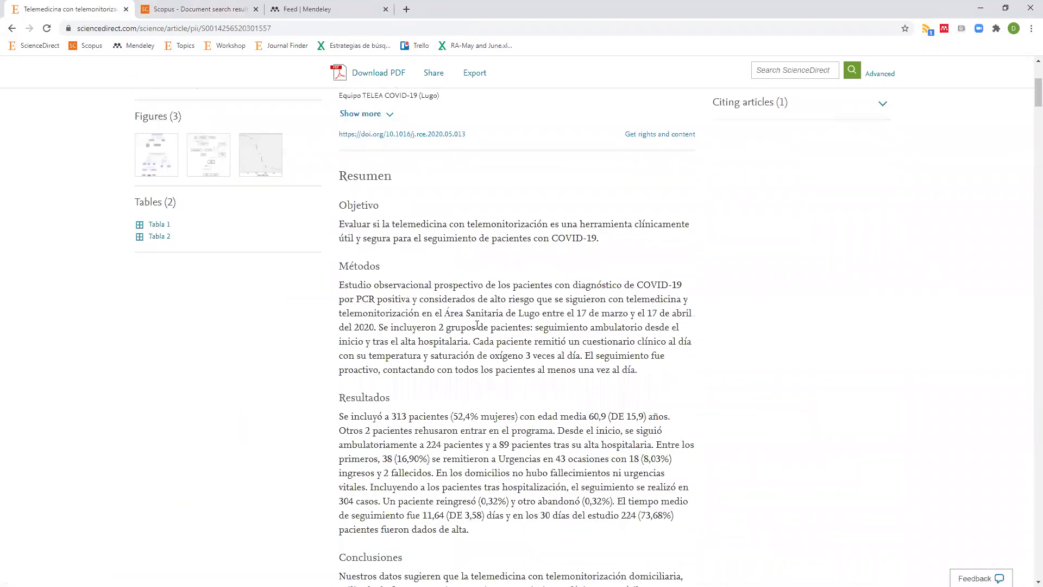
scroll(428, 333, down, 5)
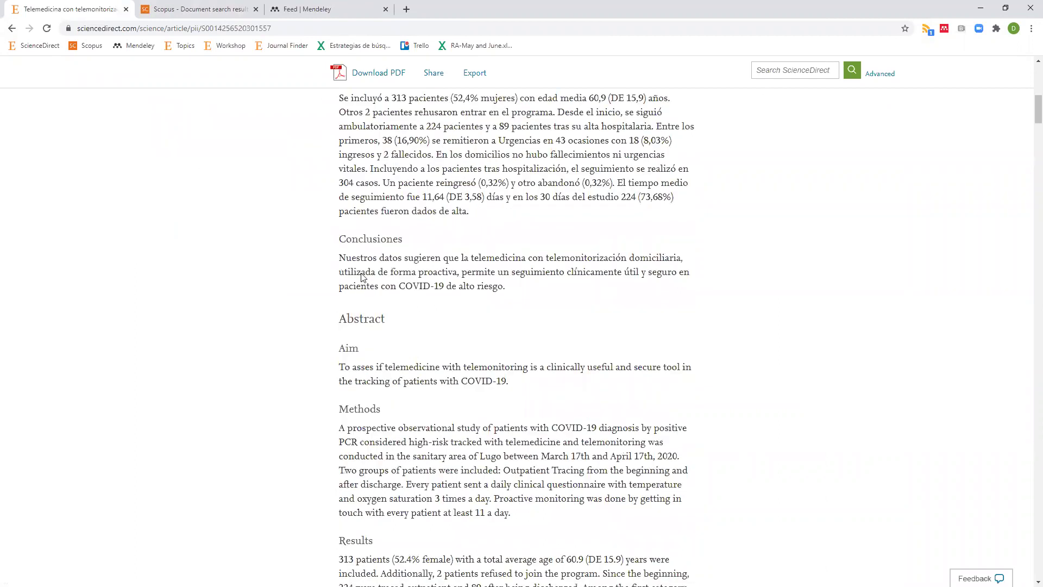
scroll(362, 277, down, 1)
scroll(510, 232, down, 6)
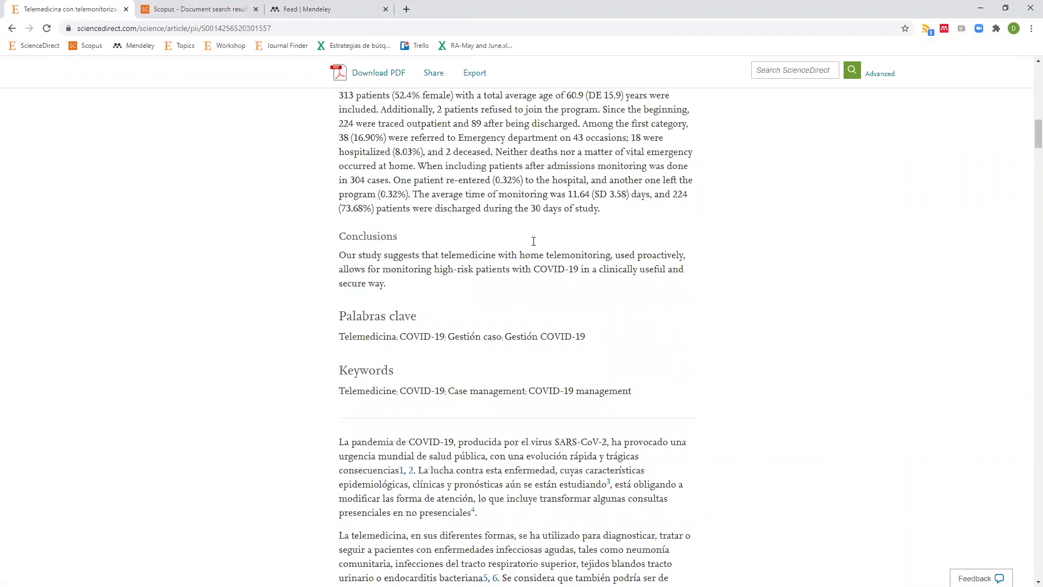
scroll(403, 219, down, 2)
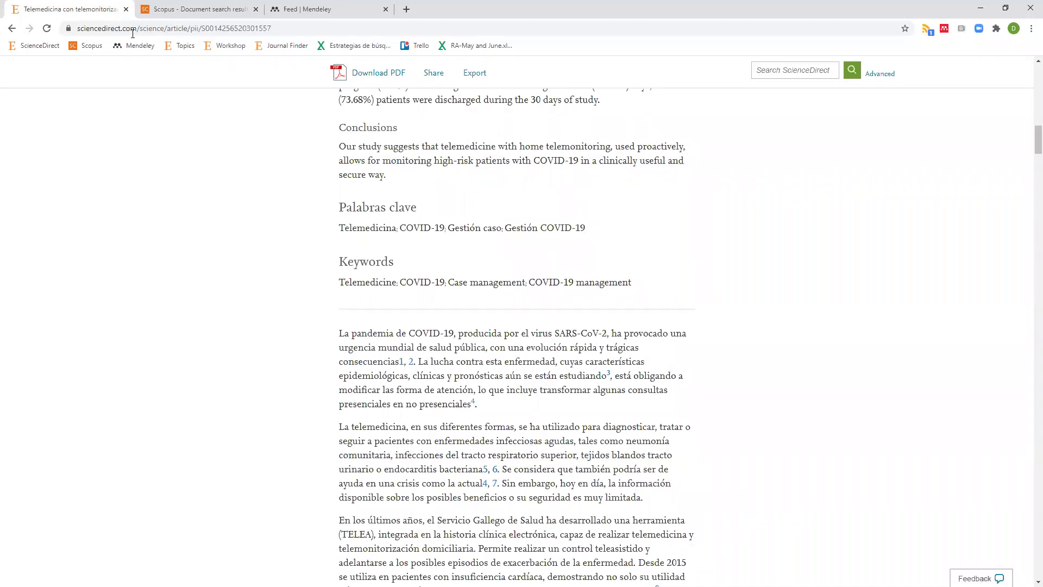
- Switch to Scopus, open the third document on geogenic arsenic removal, and examine its title, abstract, keywords, citation section and related documents
click(173, 9)
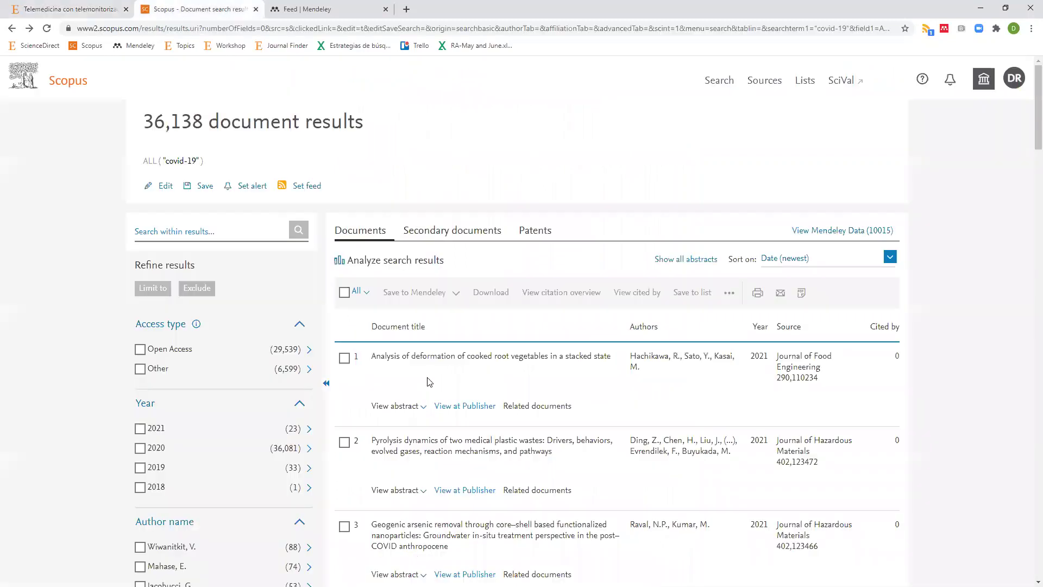
scroll(429, 381, down, 3)
click(446, 368)
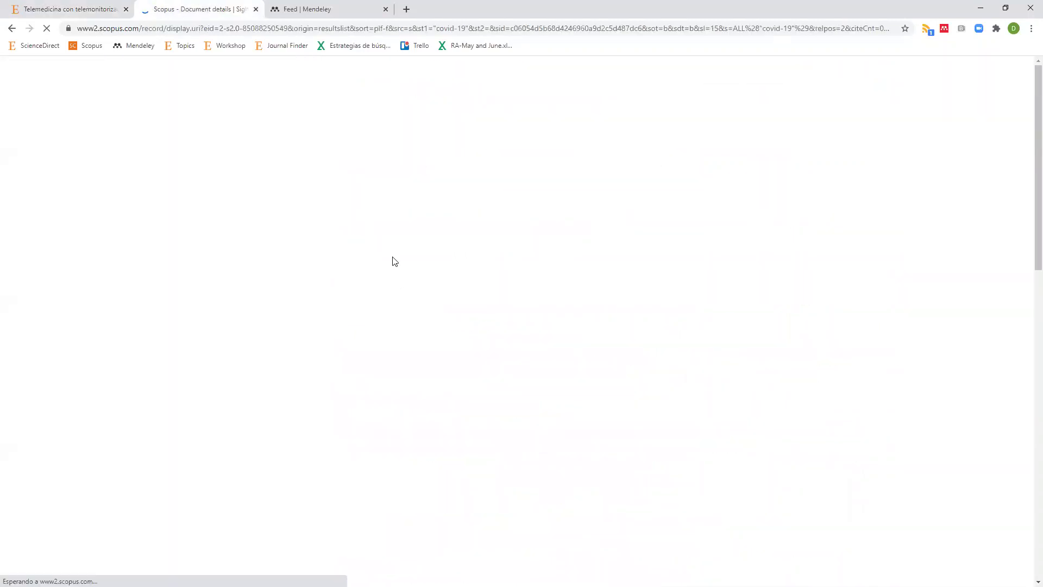
scroll(393, 185, down, 2)
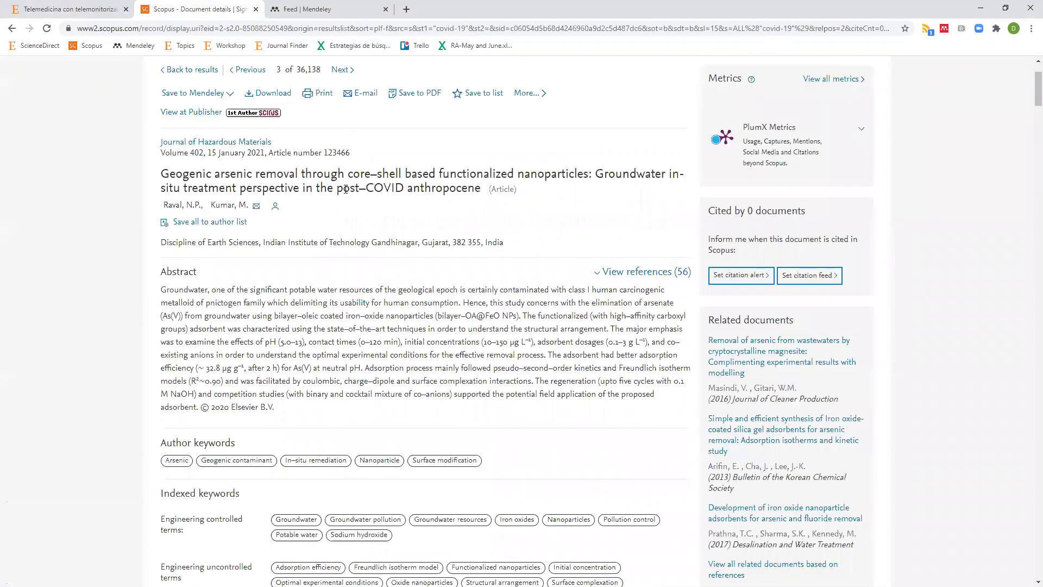
scroll(245, 327, down, 2)
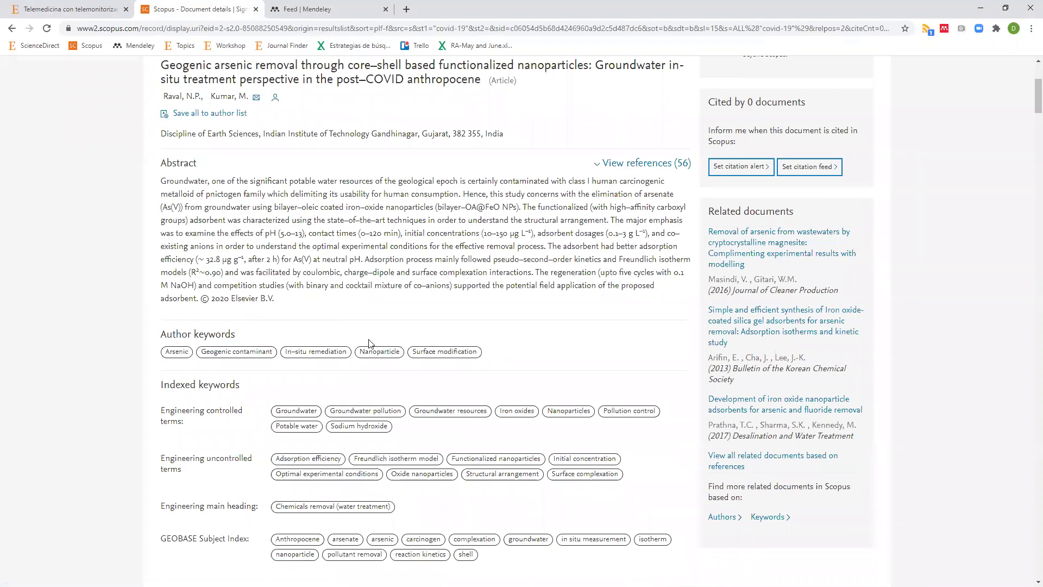
scroll(111, 252, up, 3)
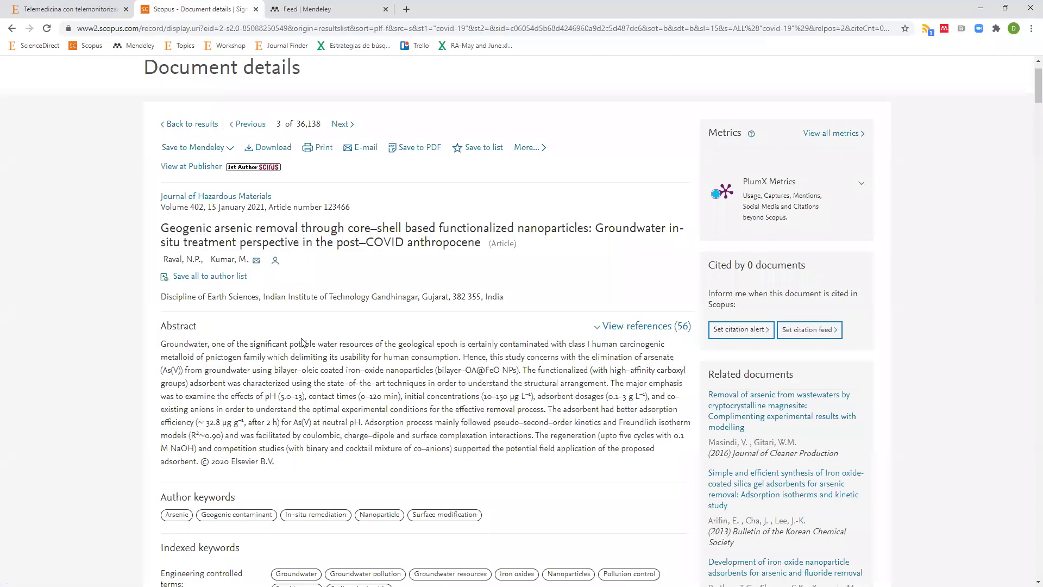
scroll(763, 293, down, 1)
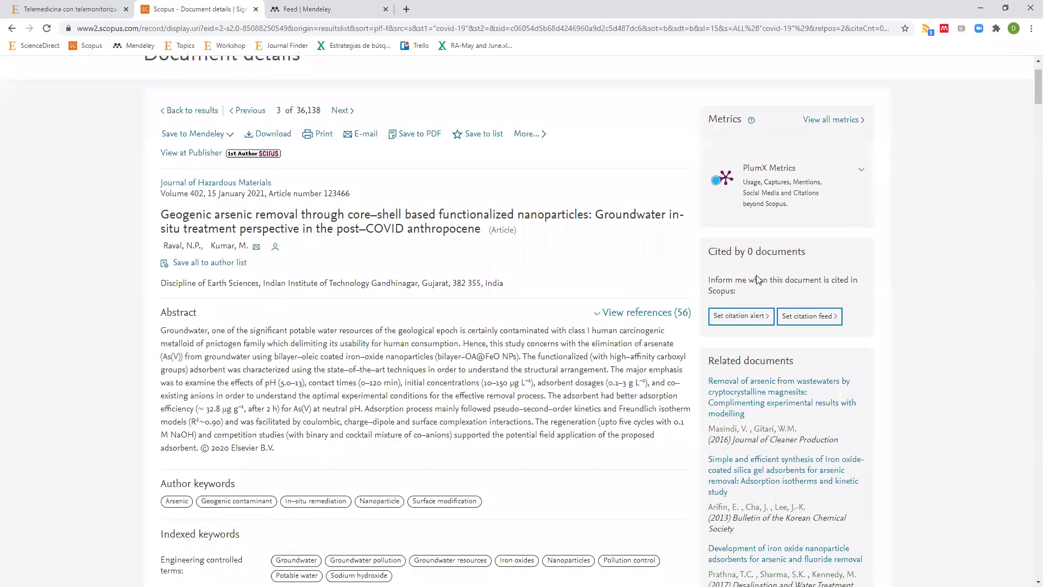
scroll(527, 289, down, 2)
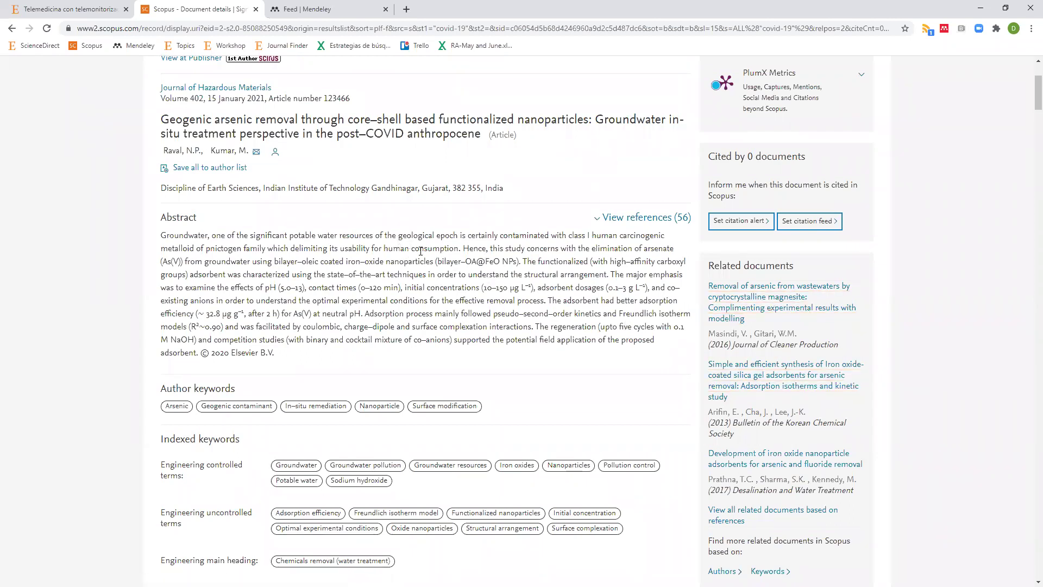
scroll(421, 249, down, 3)
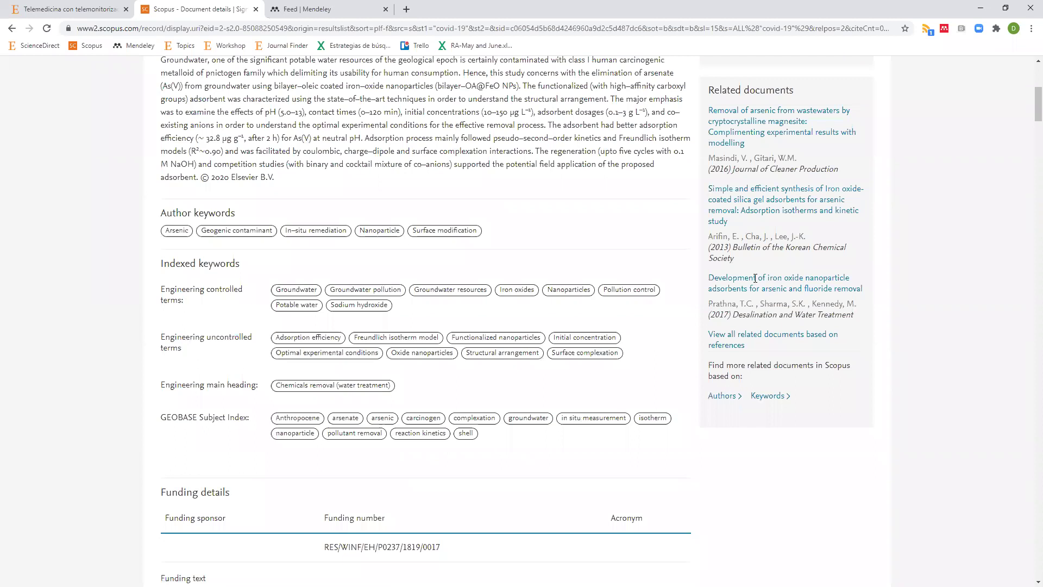
scroll(459, 361, up, 5)
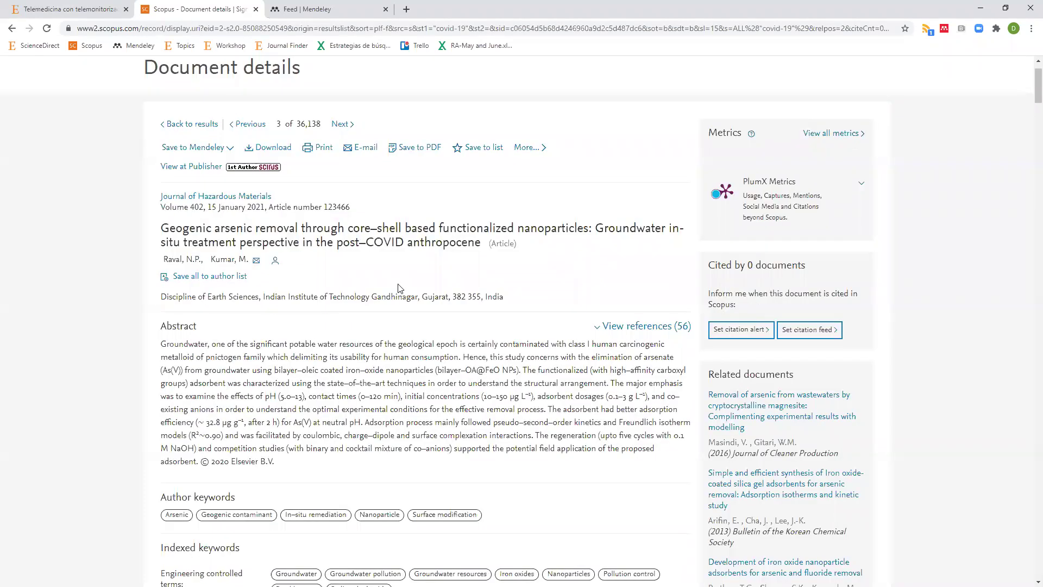
- Examine the arsenic removal document's funding details, publication data and references, and recheck its title, authors, abstract and keywords
scroll(399, 288, down, 12)
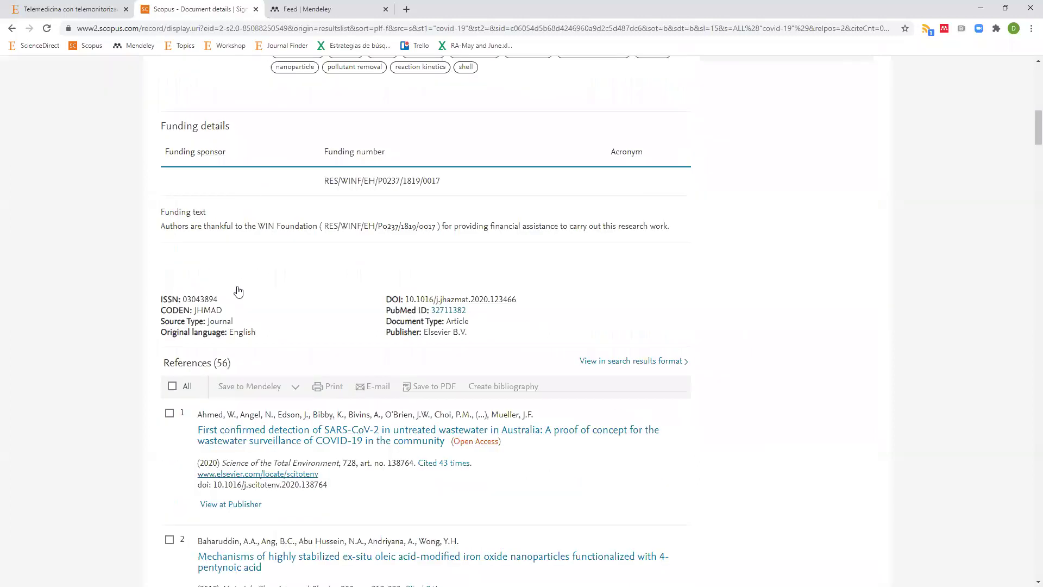
scroll(238, 292, down, 5)
scroll(492, 146, up, 4)
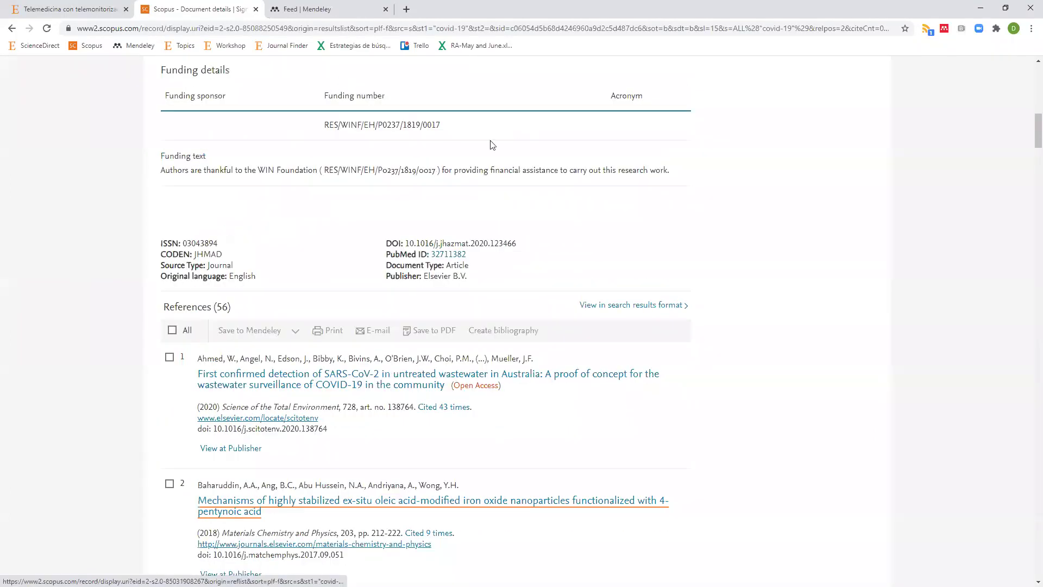
scroll(492, 145, up, 5)
scroll(348, 163, down, 4)
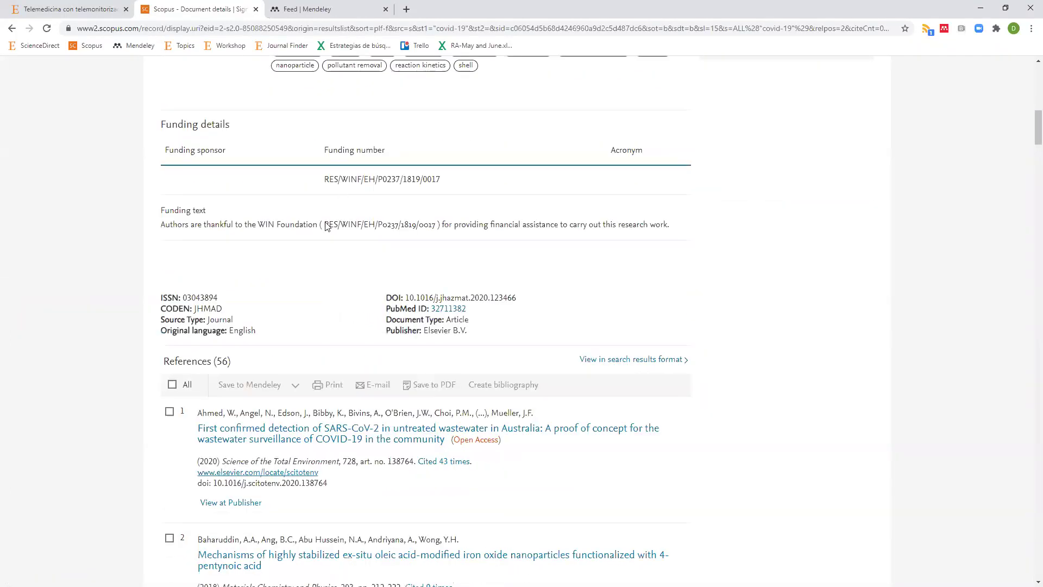
scroll(174, 280, up, 8)
scroll(180, 321, up, 5)
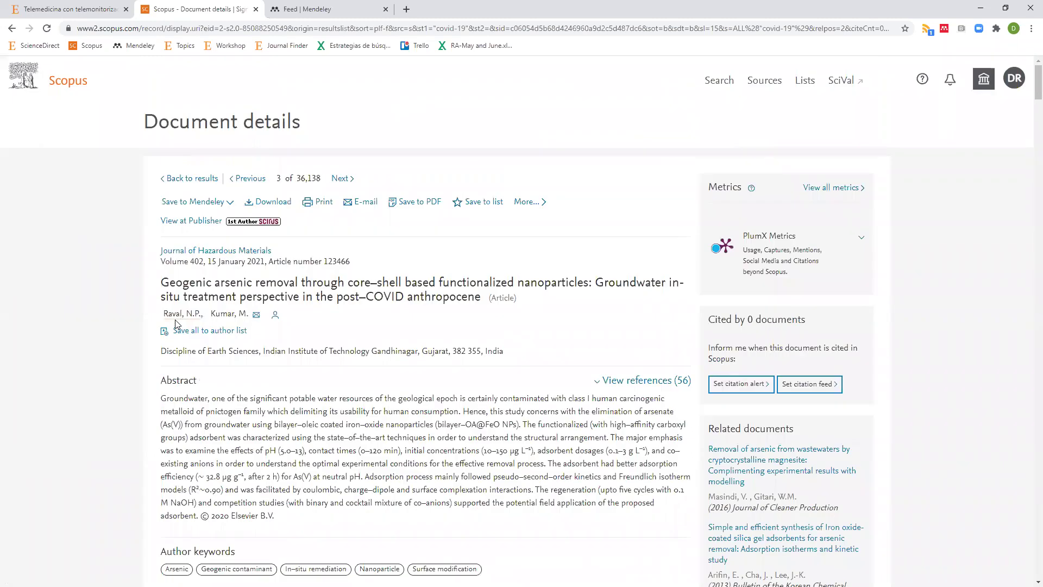
scroll(182, 316, down, 3)
scroll(271, 301, down, 3)
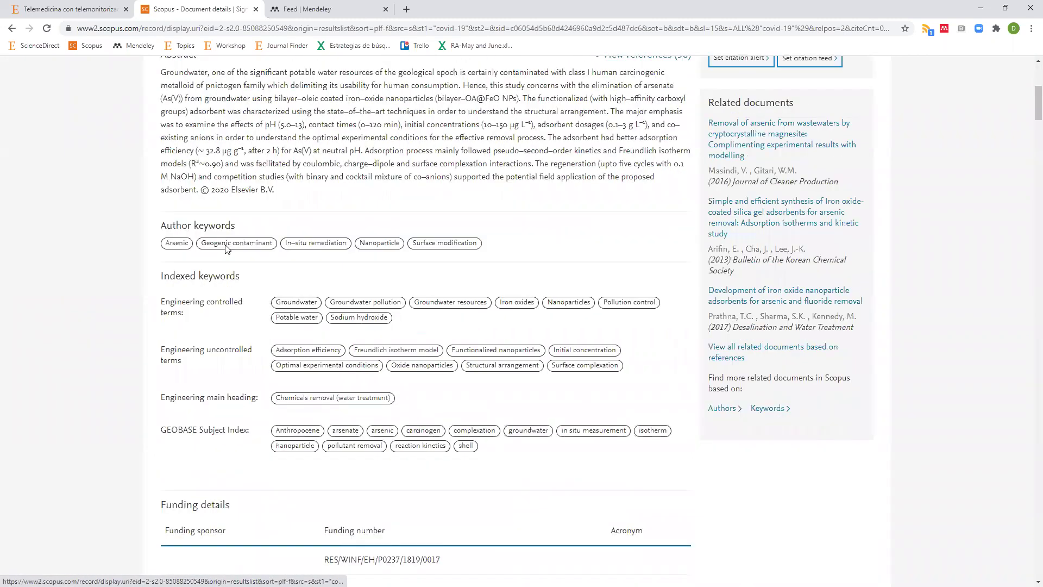
- Check the arsenic removal document's references, switch to the ScienceDirect telemedicine article, and expand its citing articles
scroll(227, 249, down, 15)
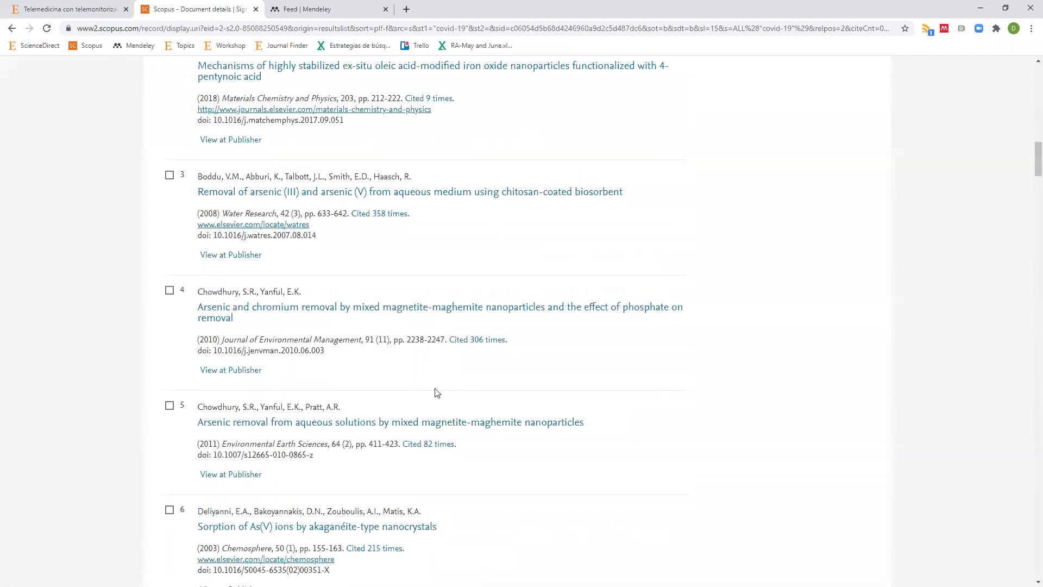
click(97, 15)
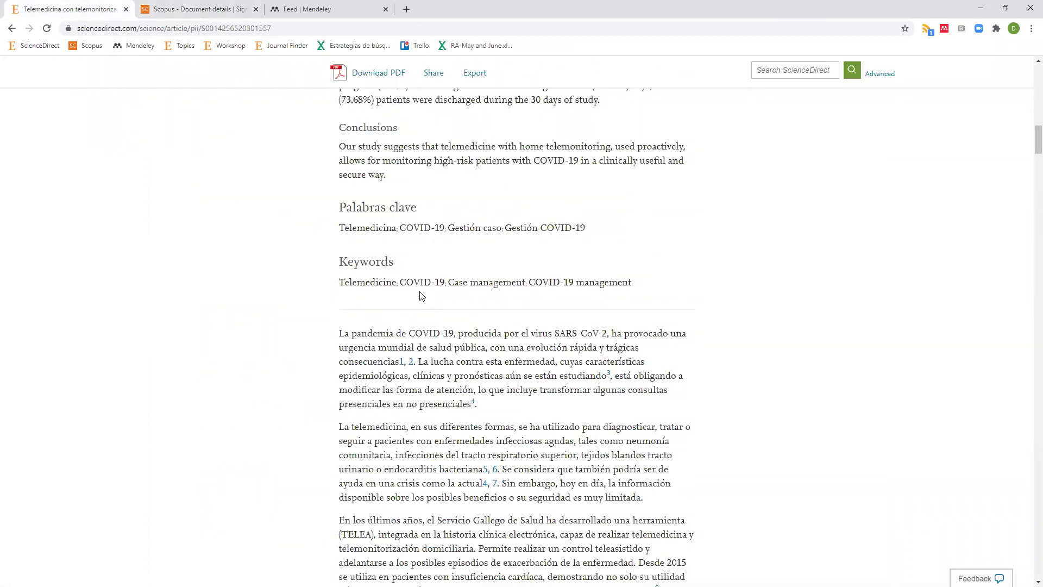
scroll(422, 296, up, 10)
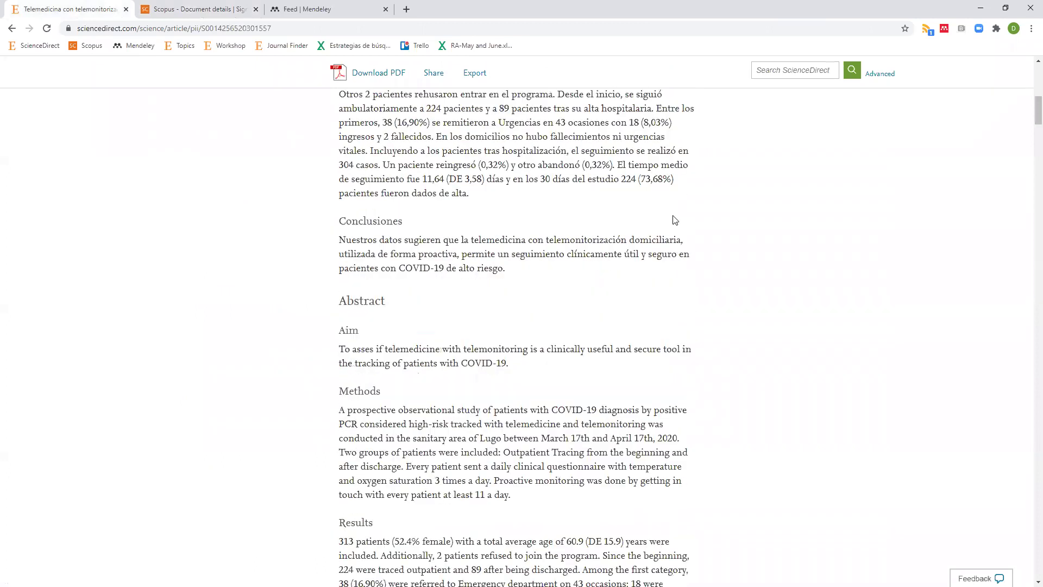
scroll(675, 220, up, 15)
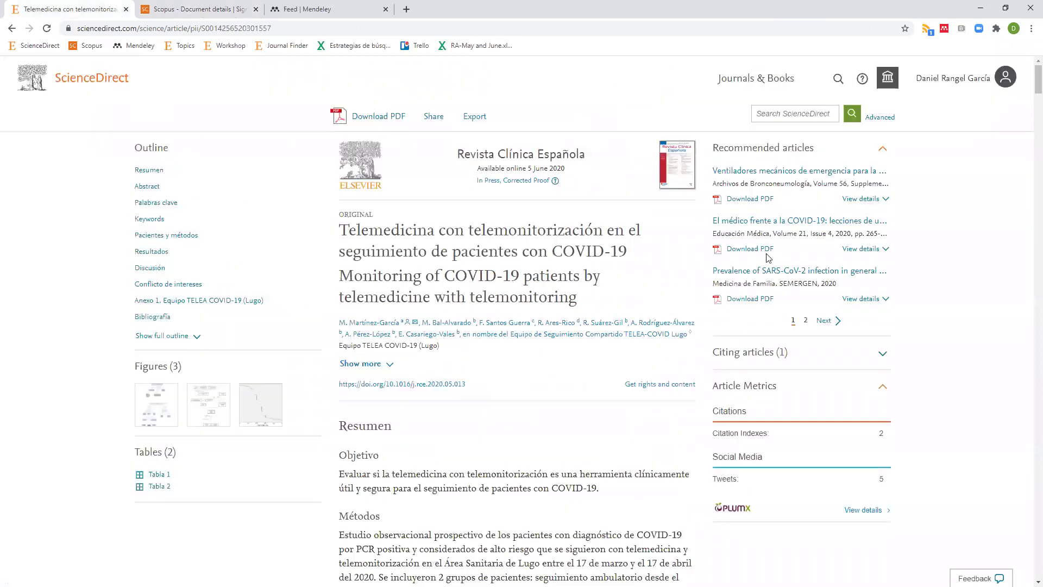
click(883, 358)
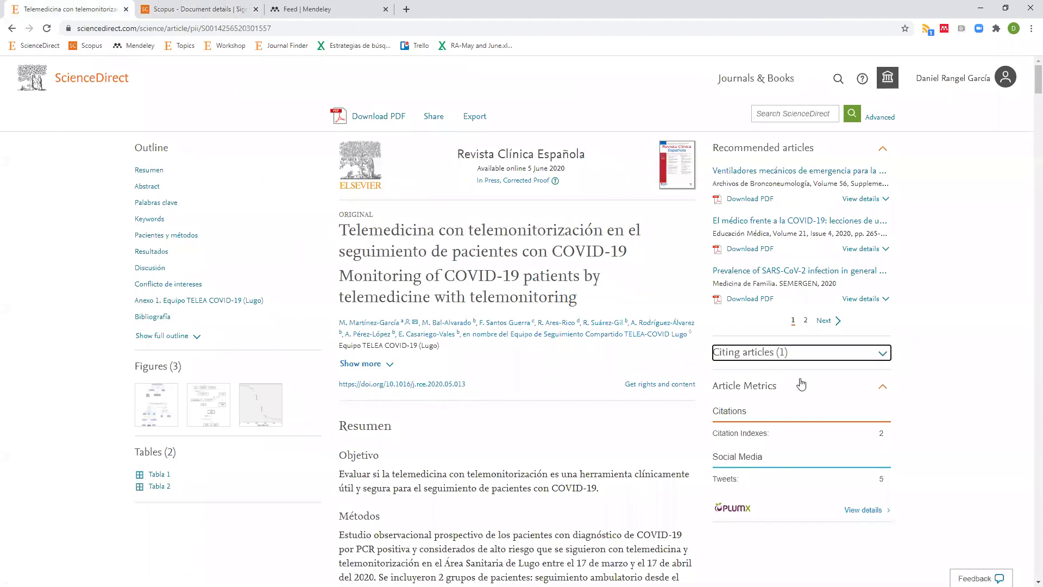
- Examine the telemedicine article's full text, from the abstract and figures through the discussion, annex and bibliography
scroll(561, 331, down, 6)
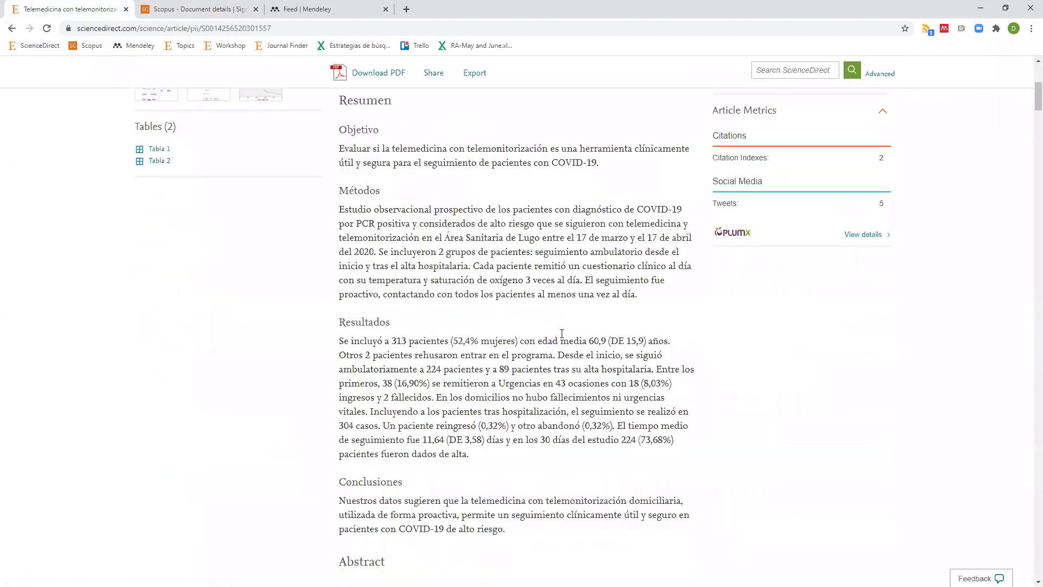
scroll(562, 333, down, 20)
scroll(543, 348, down, 15)
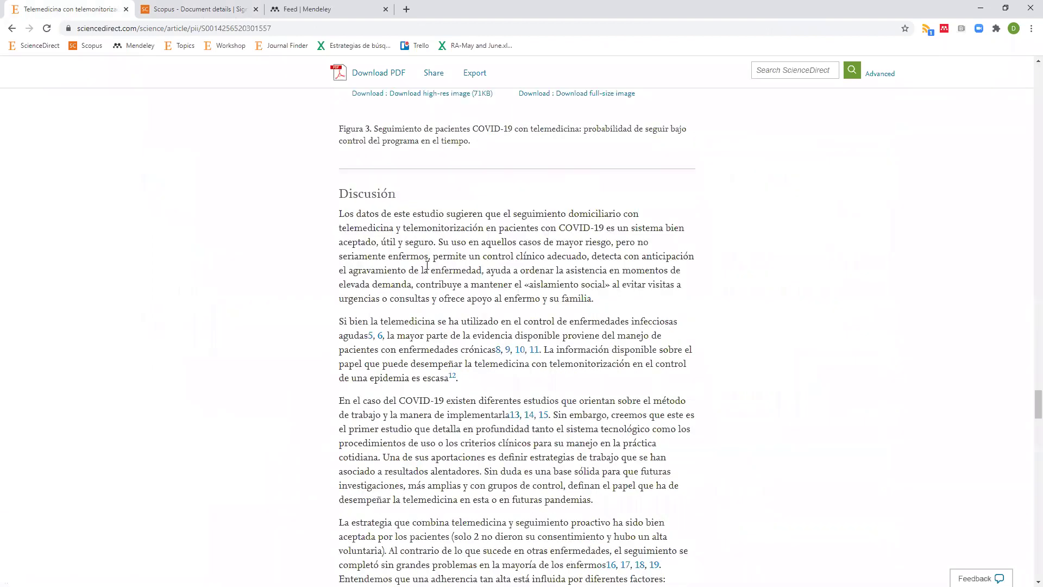
scroll(427, 266, down, 20)
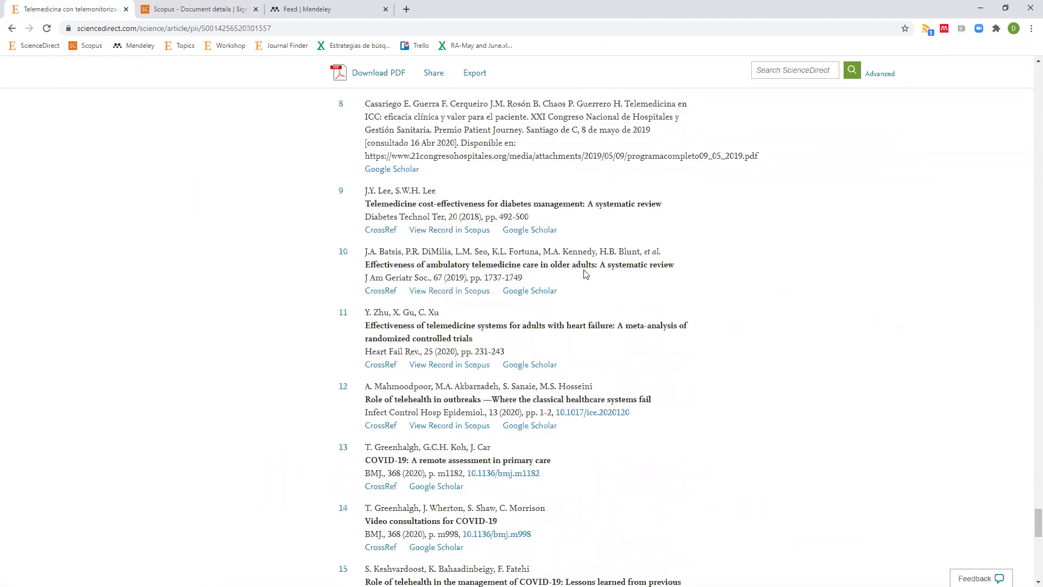
scroll(585, 273, up, 15)
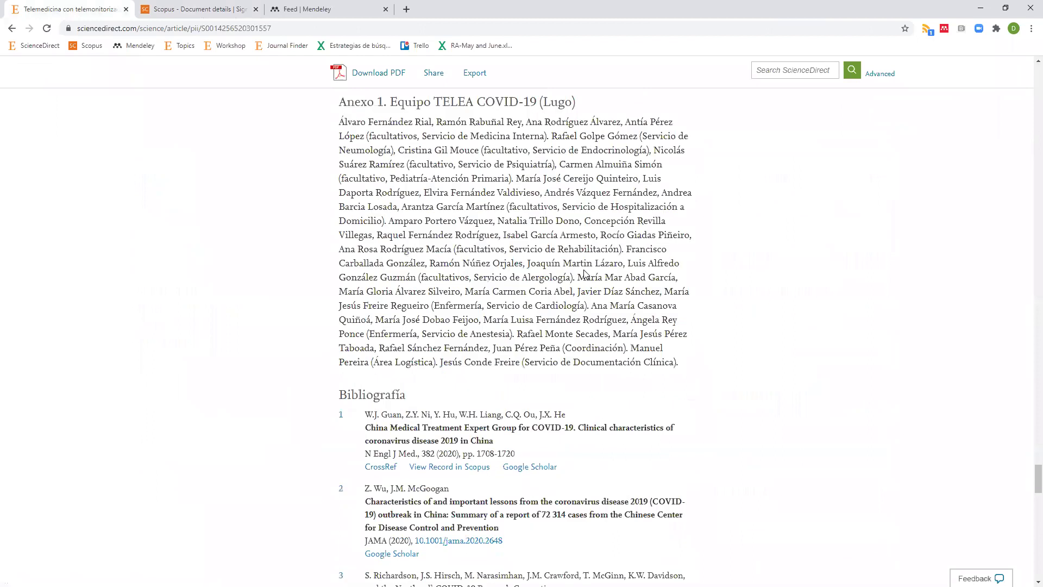
scroll(584, 273, up, 20)
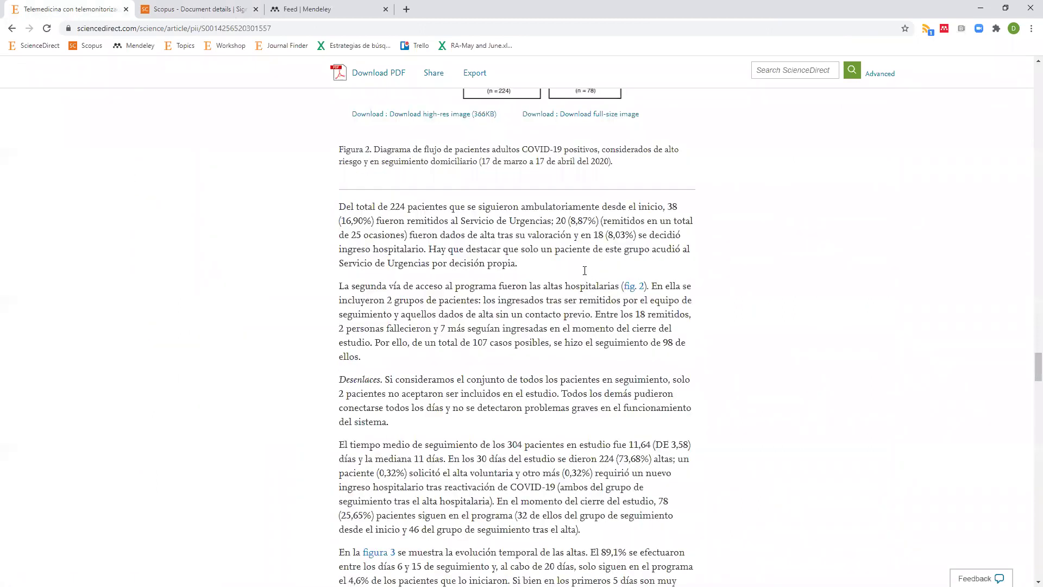
scroll(584, 271, up, 20)
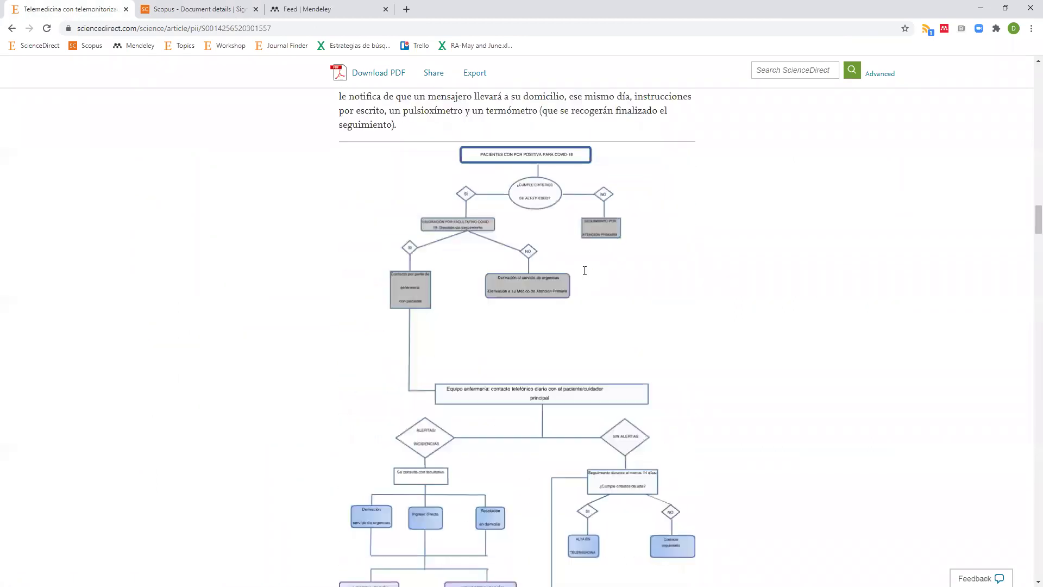
scroll(584, 271, up, 20)
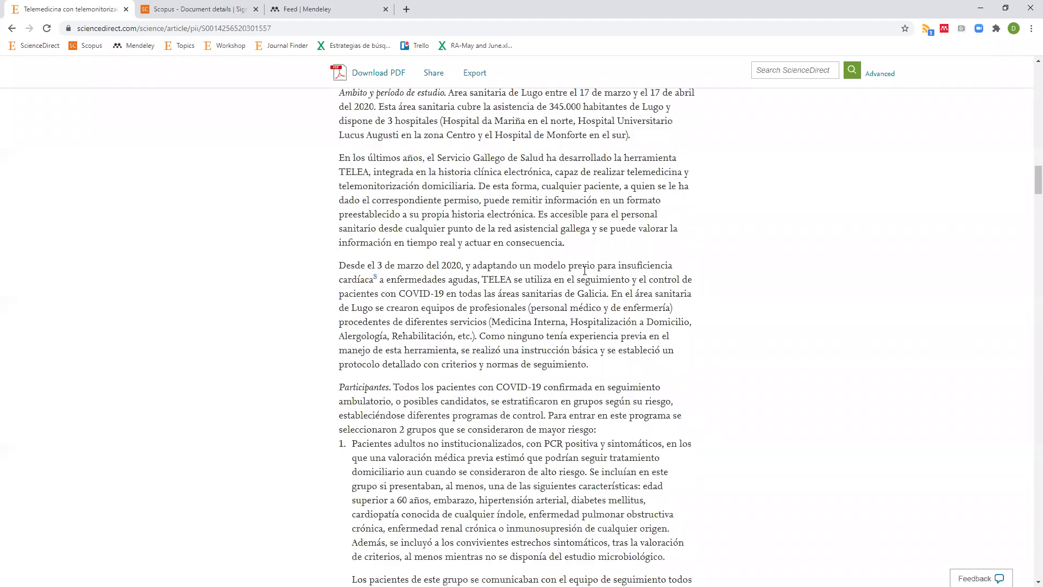
scroll(125, 158, up, 5)
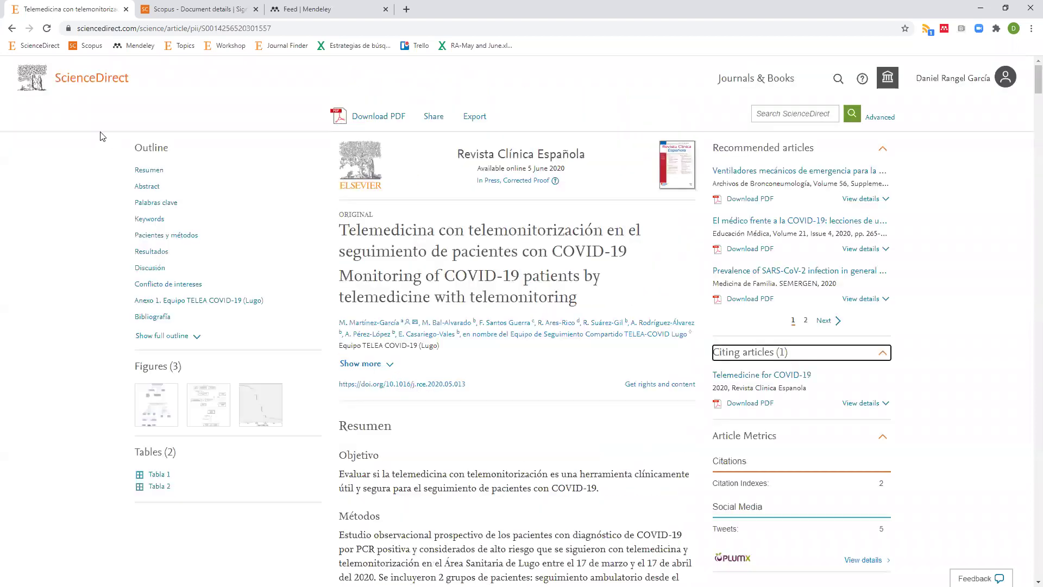
- Return to the ScienceDirect results for "covid-19" AND mexico and review the results list with its refine filters
click(12, 28)
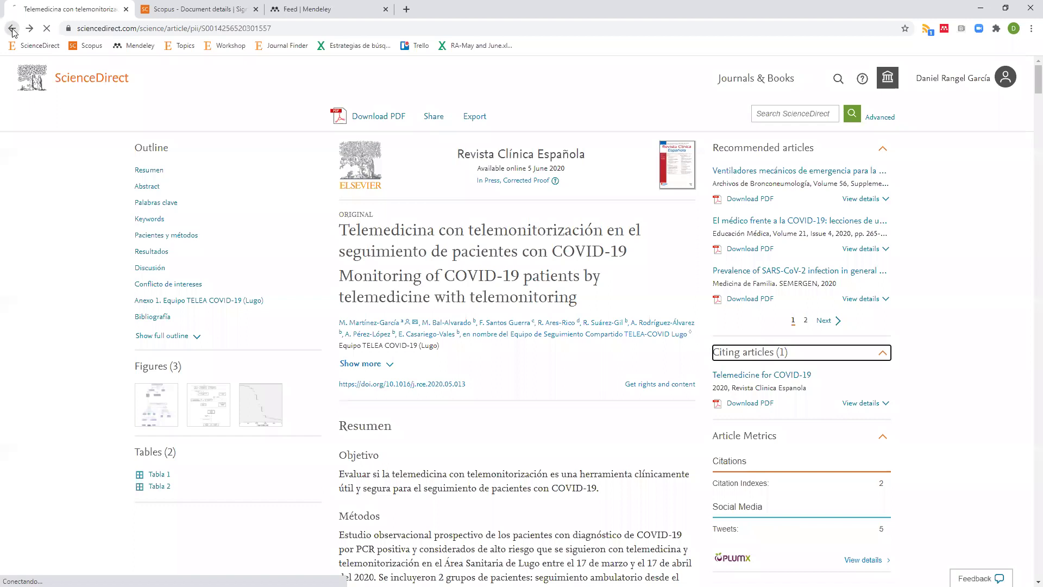
click(12, 28)
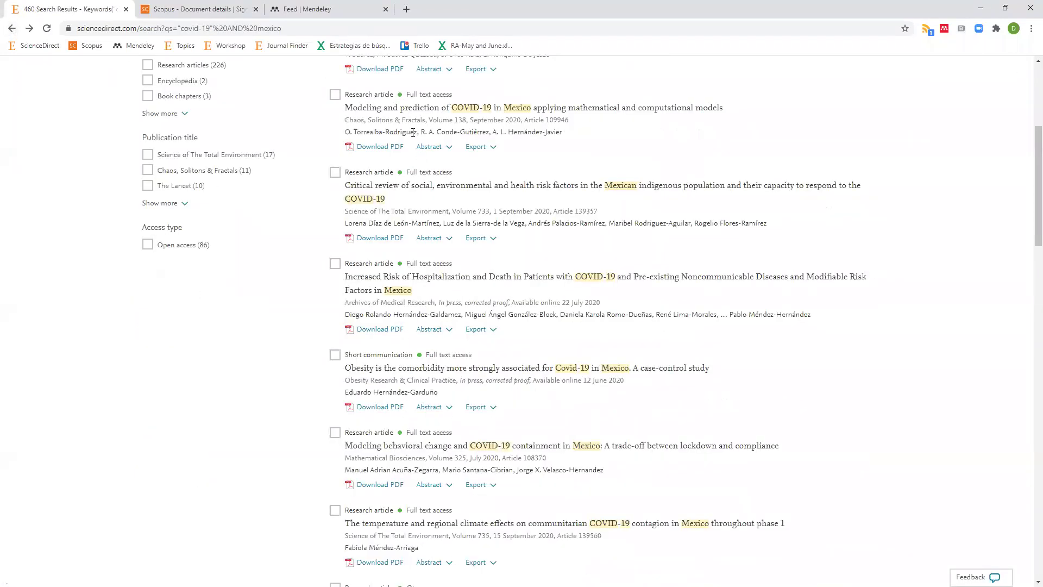
scroll(418, 155, up, 5)
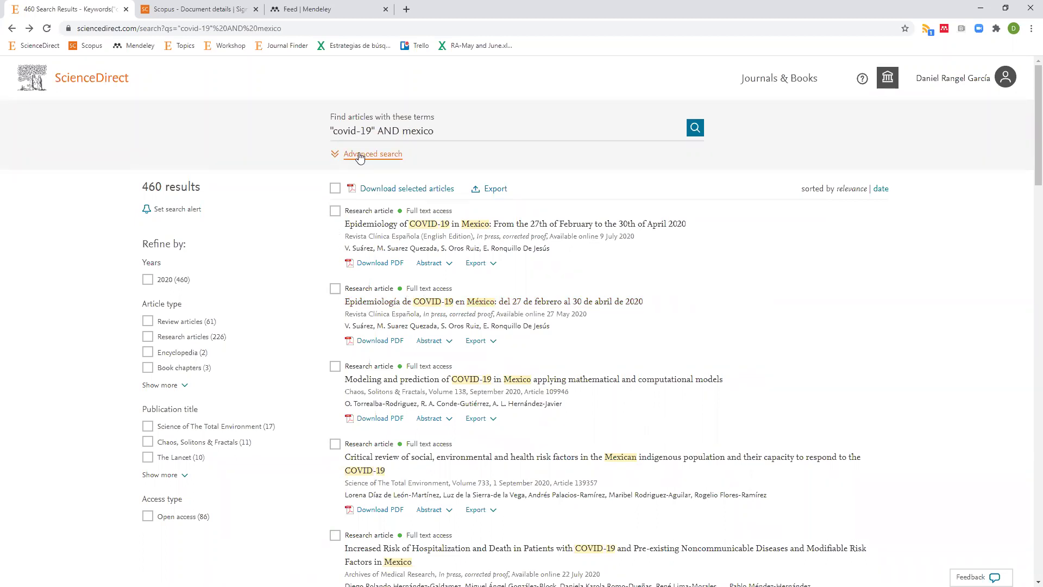
scroll(175, 157, down, 3)
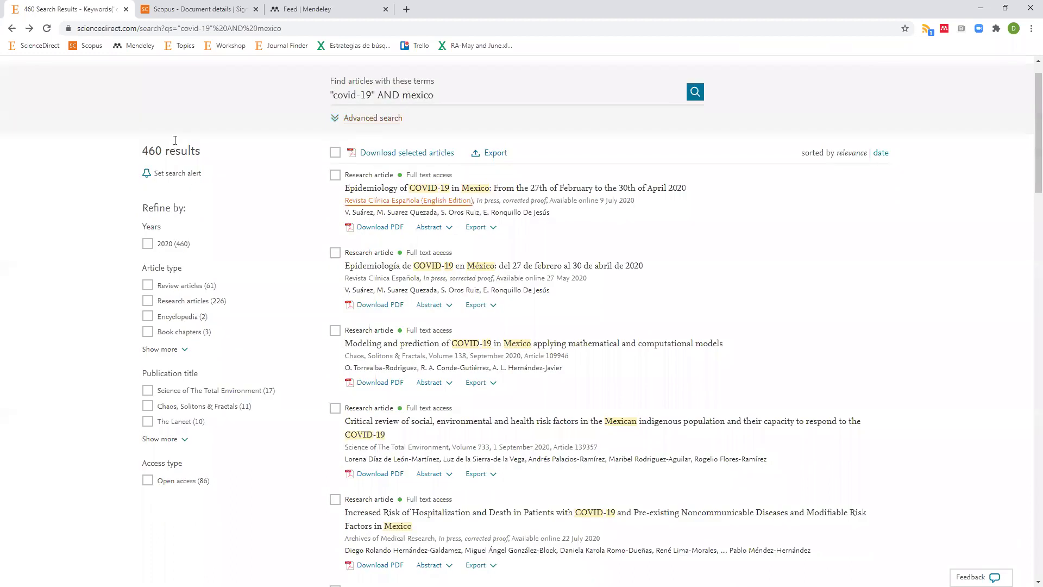
- Switch to Scopus and go back from the arsenic removal document to the covid-19 document results
click(171, 7)
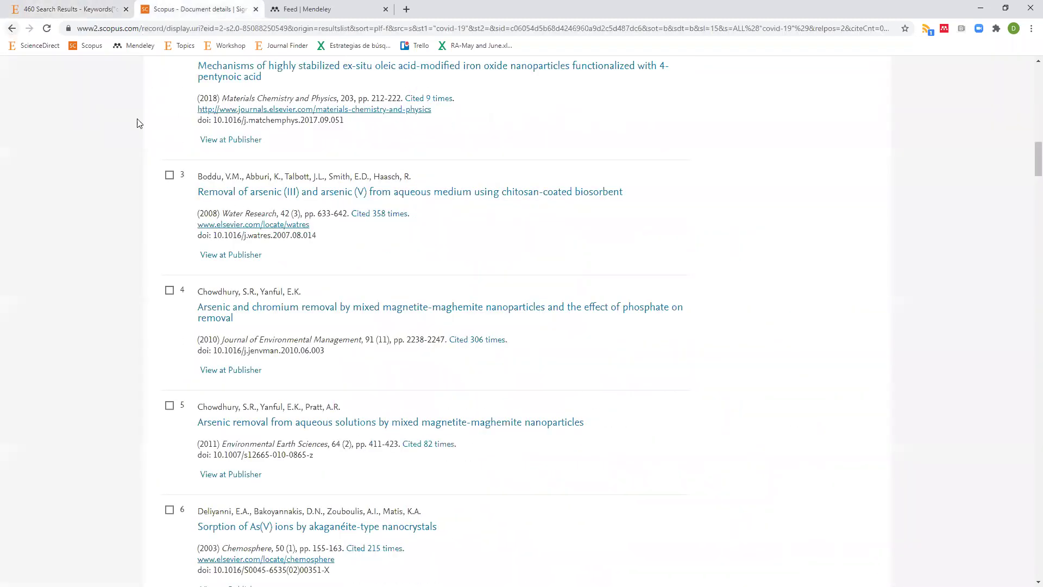
scroll(138, 123, up, 8)
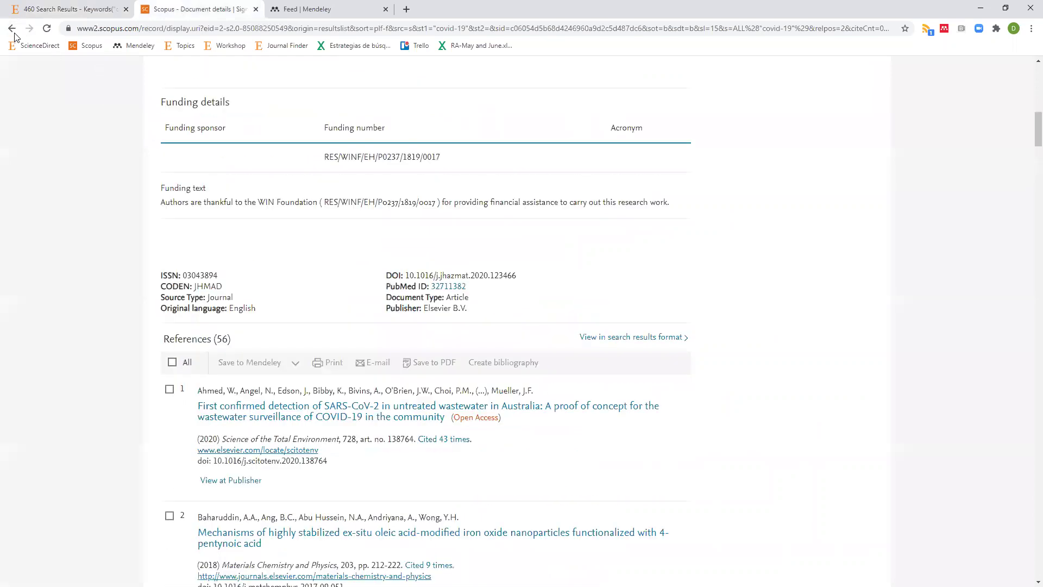
click(13, 31)
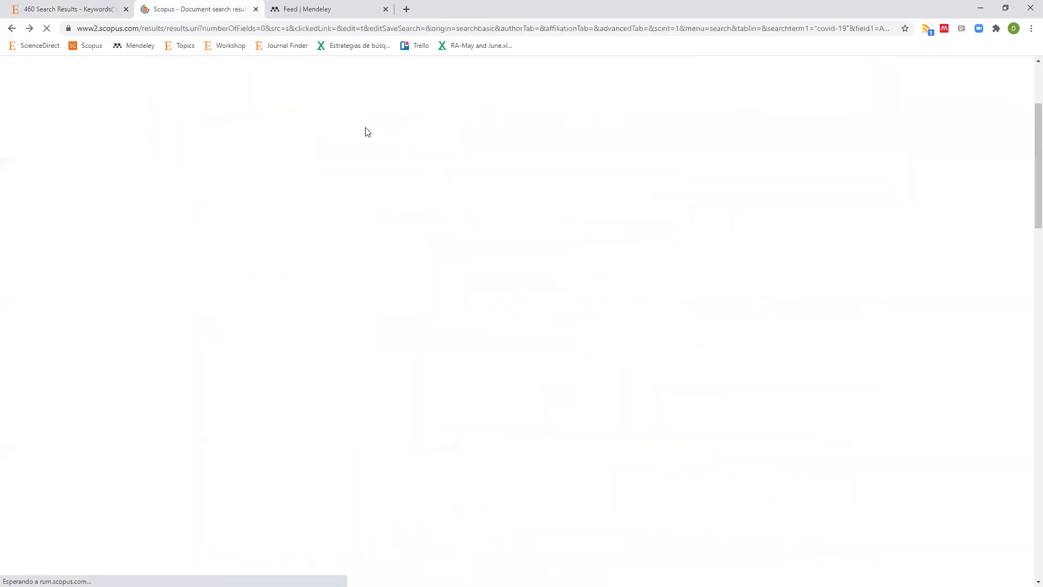
scroll(158, 144, down, 2)
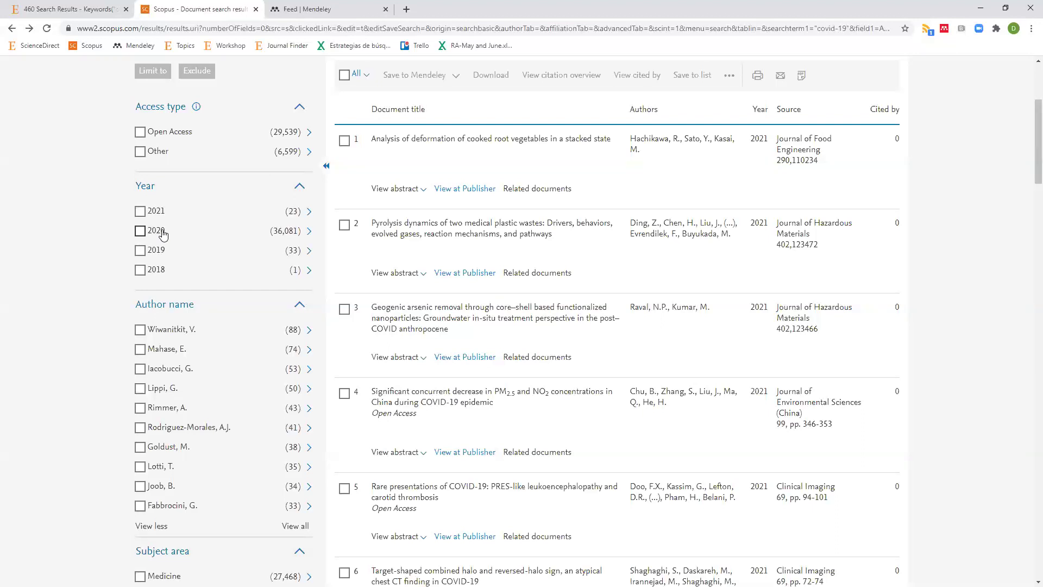
- Open the full list of subject areas for refining the covid-19 document results
scroll(163, 235, down, 6)
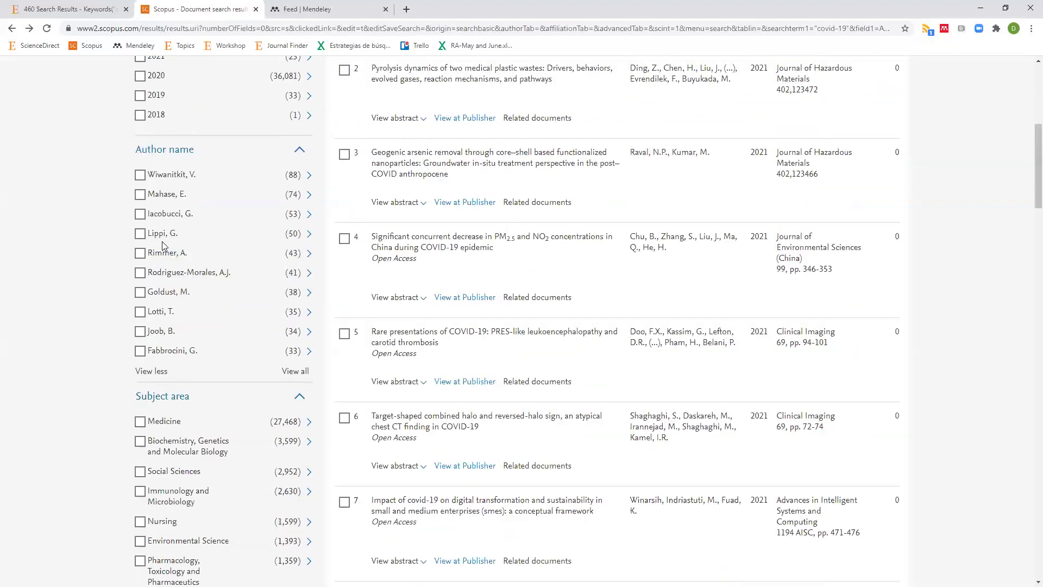
scroll(155, 234, down, 1)
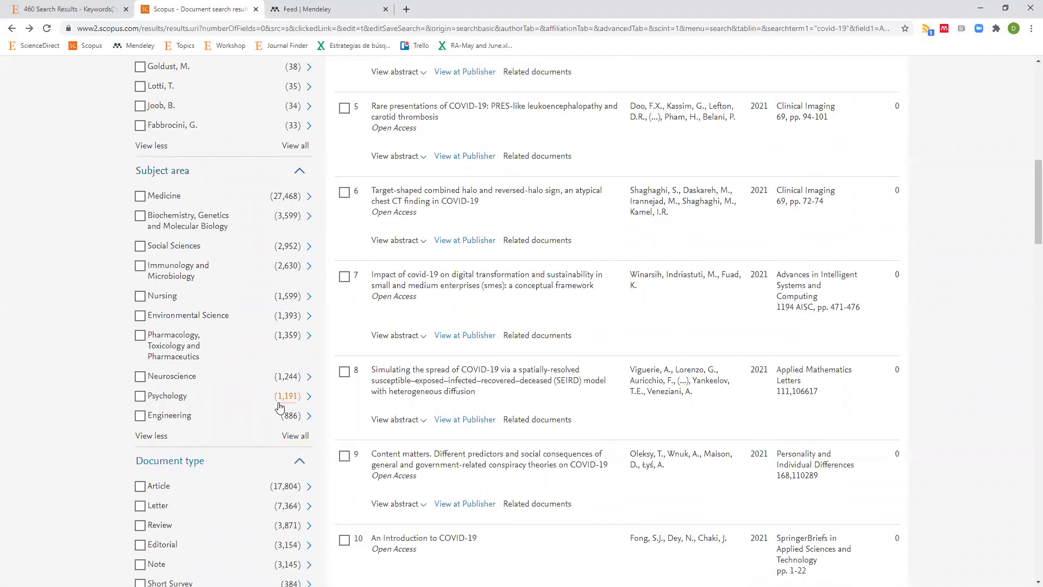
click(296, 437)
click(297, 436)
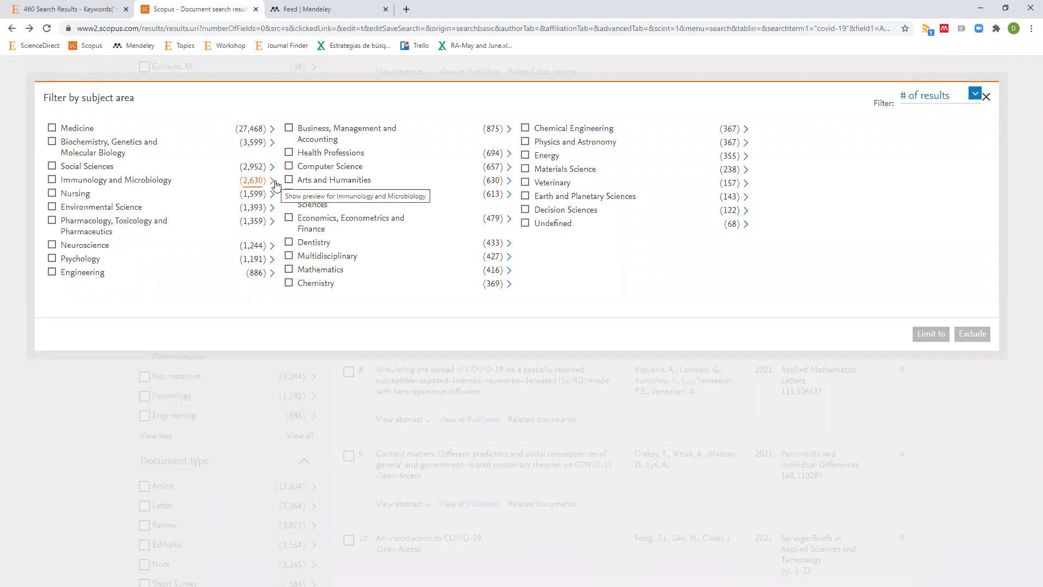
- Exclude Engineering, Business, Management and Accounting, Computer Science, Energy and Veterinary subject areas from the covid-19 results
click(53, 274)
click(291, 130)
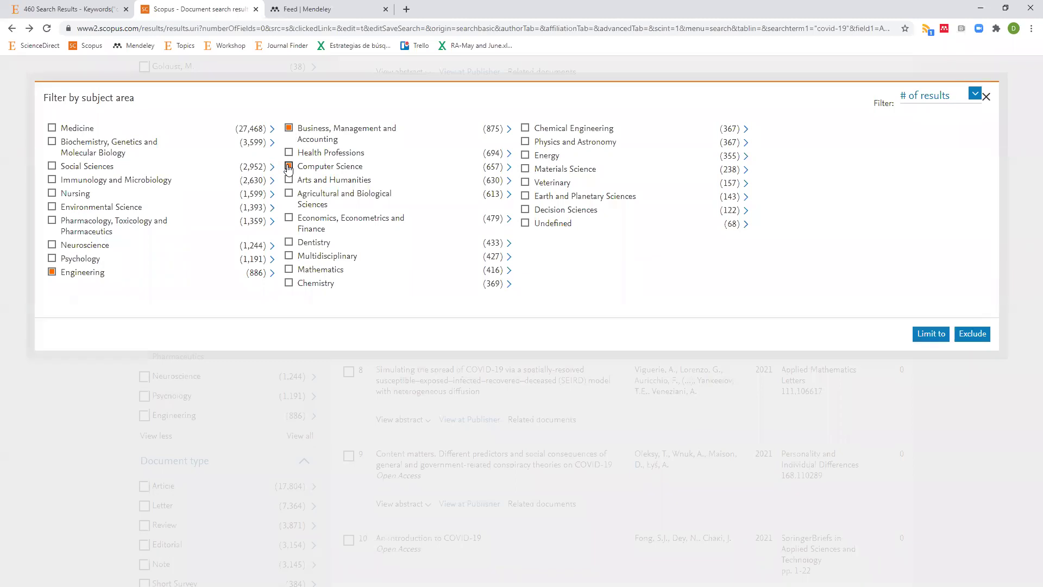
click(526, 156)
click(525, 184)
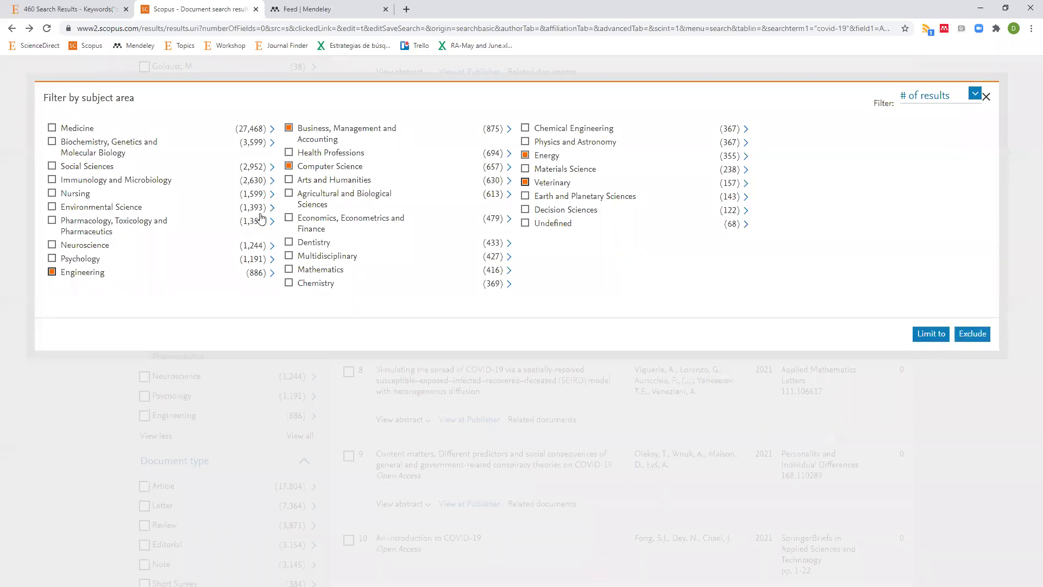
click(975, 334)
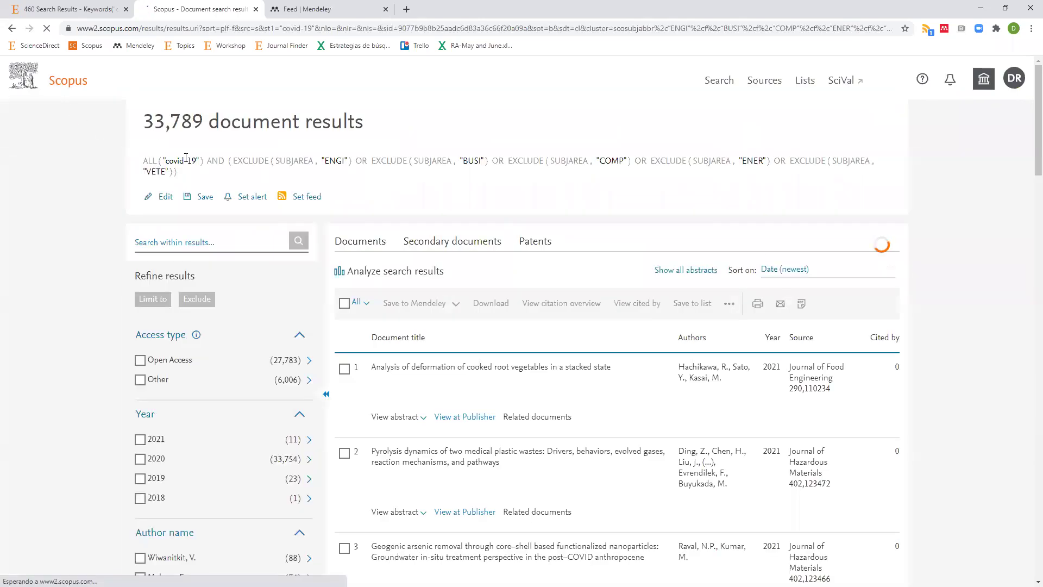
- Examine the refine filters of the reduced result set, from access type and author through subject area, document type, source title and publication stage
scroll(370, 286, down, 5)
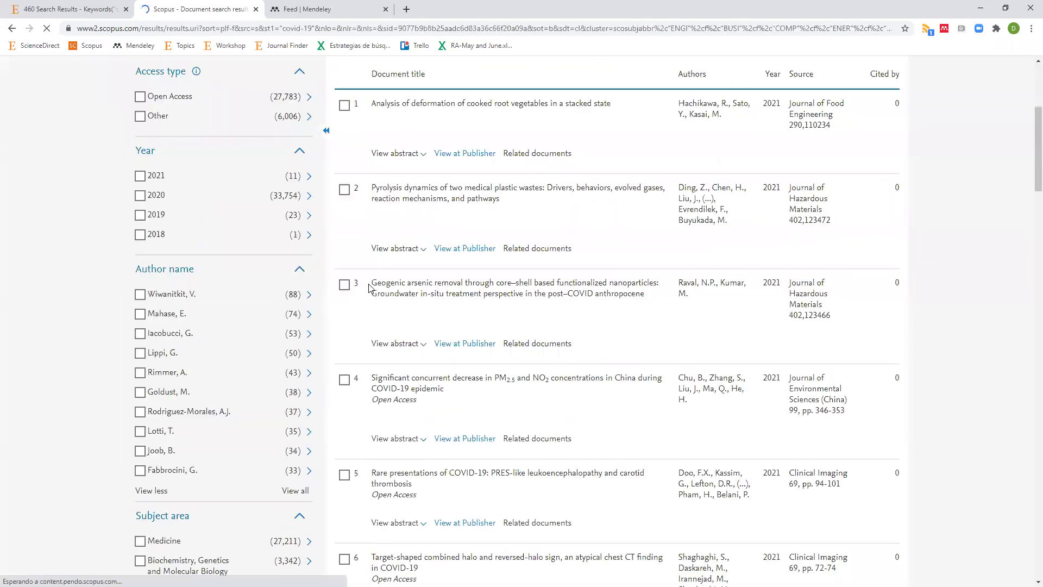
scroll(369, 288, down, 4)
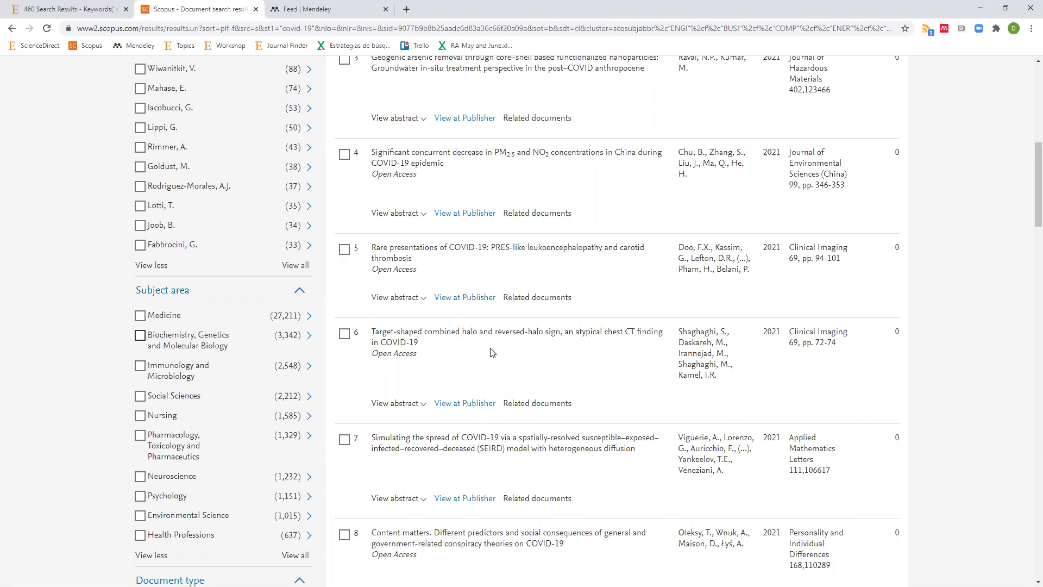
scroll(492, 350, down, 4)
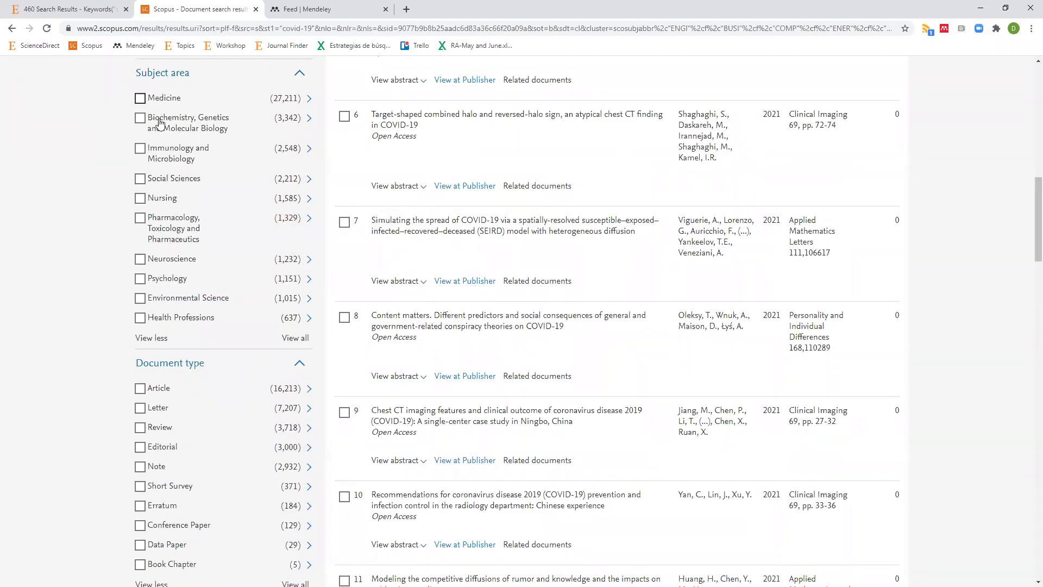
scroll(174, 247, down, 3)
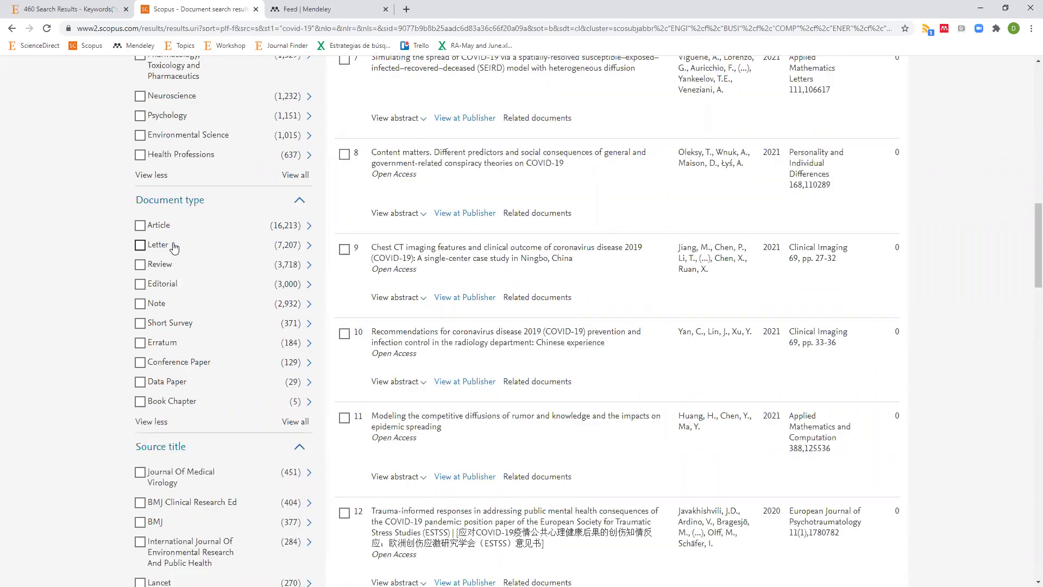
scroll(173, 247, down, 4)
scroll(172, 236, up, 4)
scroll(184, 309, down, 3)
scroll(184, 313, down, 2)
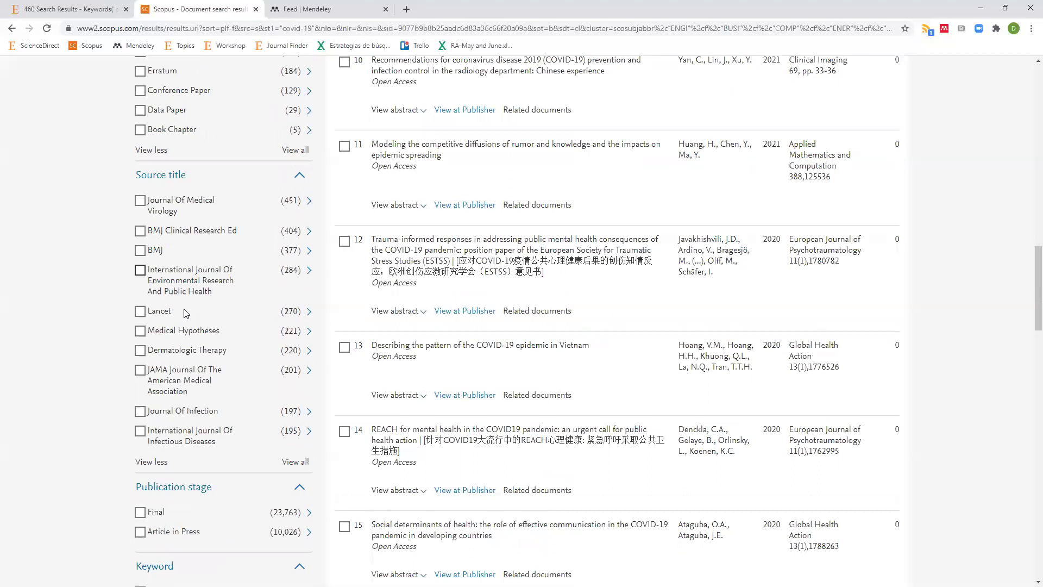
- Switch to ScienceDirect and compare its refine filters for years, article type, publication title and access type
click(68, 10)
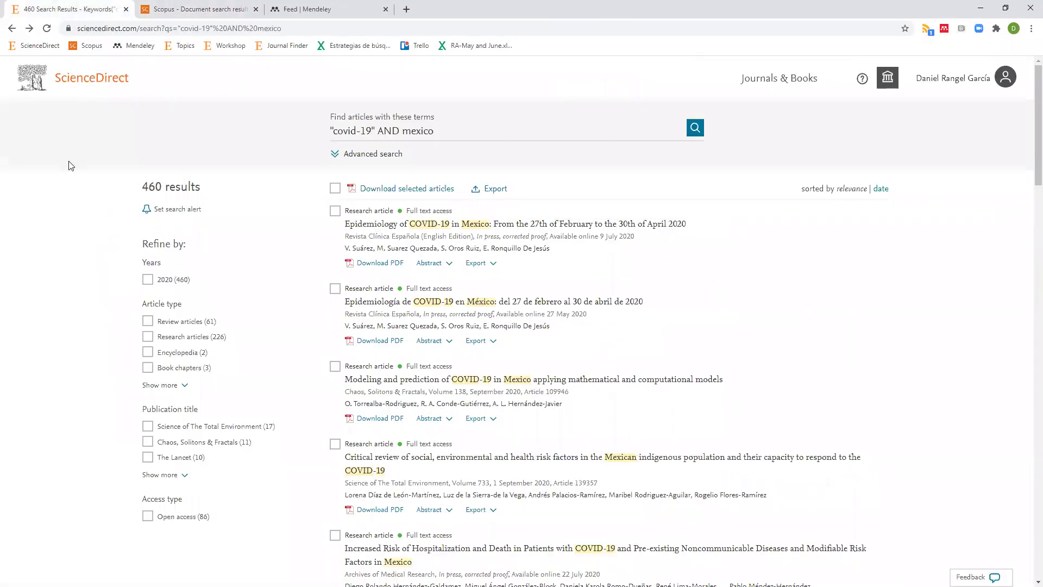
scroll(125, 228, down, 1)
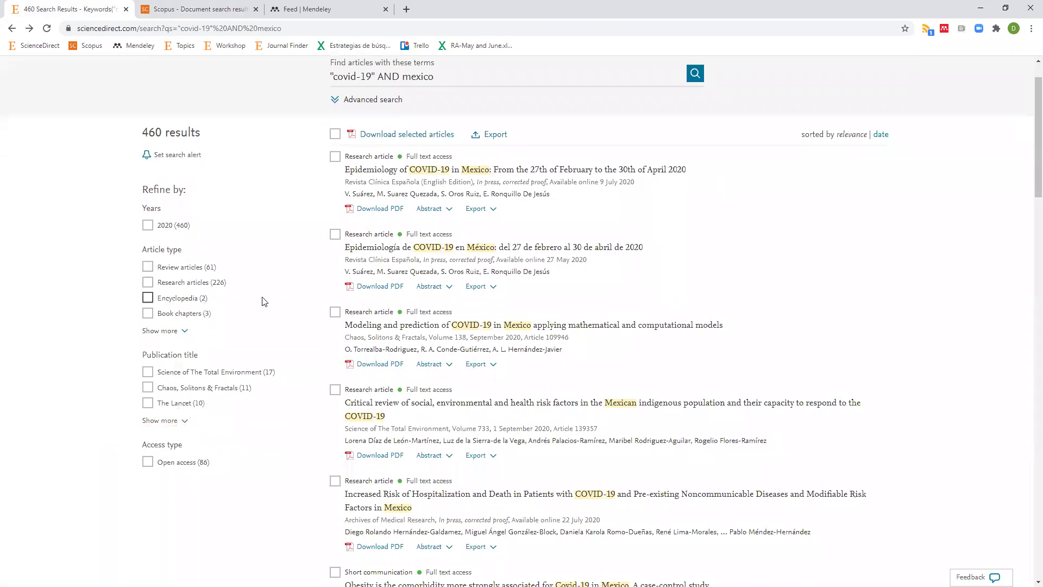
scroll(264, 301, up, 1)
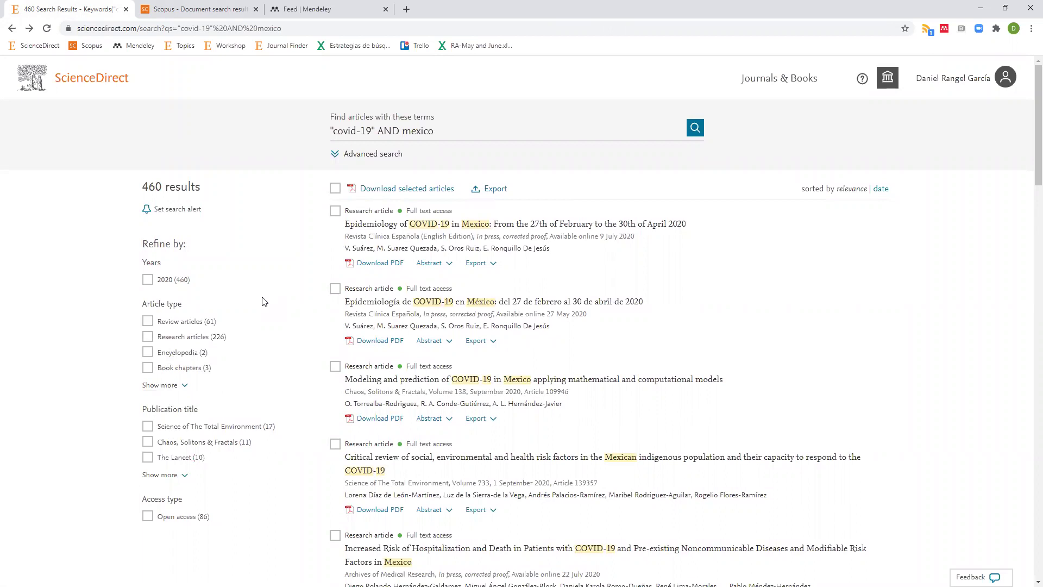
- Select the whole covid-19 and mexico query in ScienceDirect, and switch to the presentation slide on keywords and Boolean operators
click(453, 132)
key(ctrl+a)
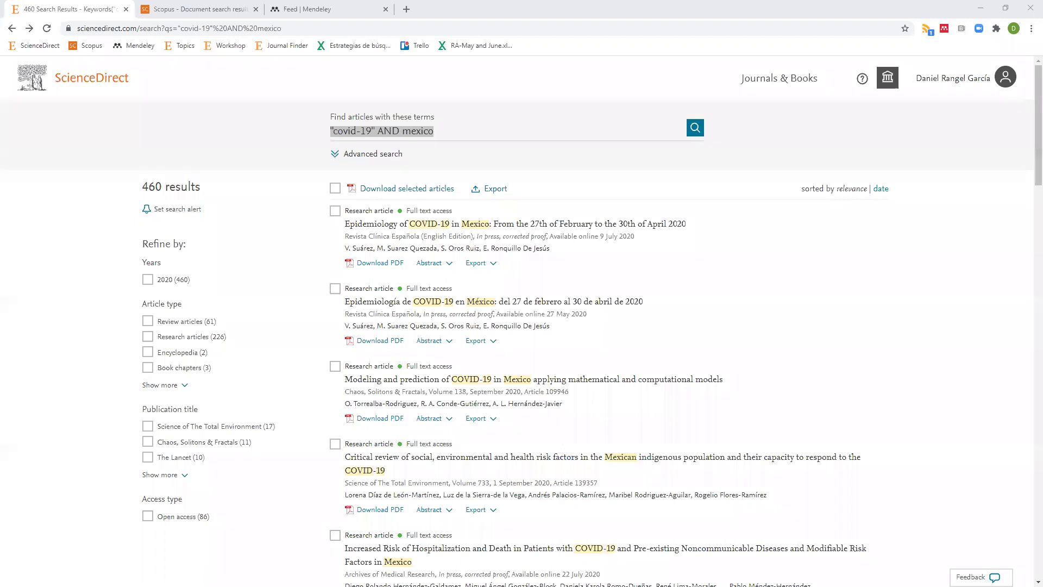
key(alt+Tab)
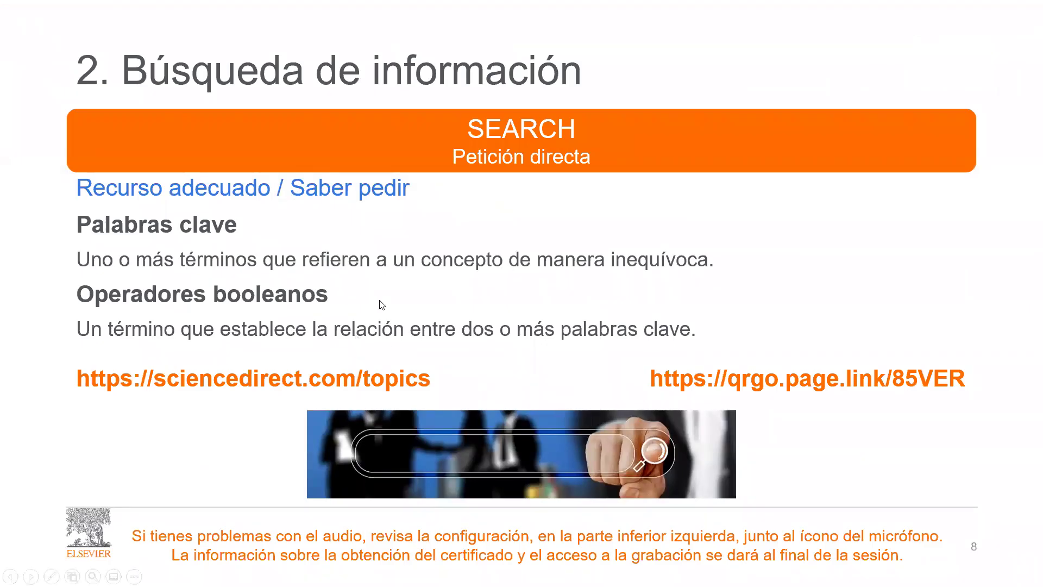
click(441, 283)
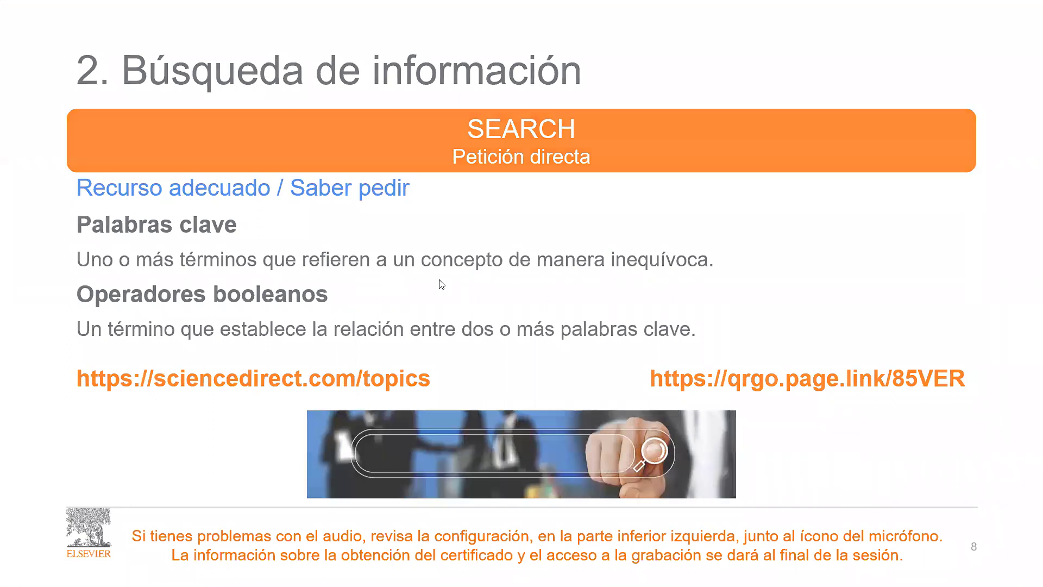
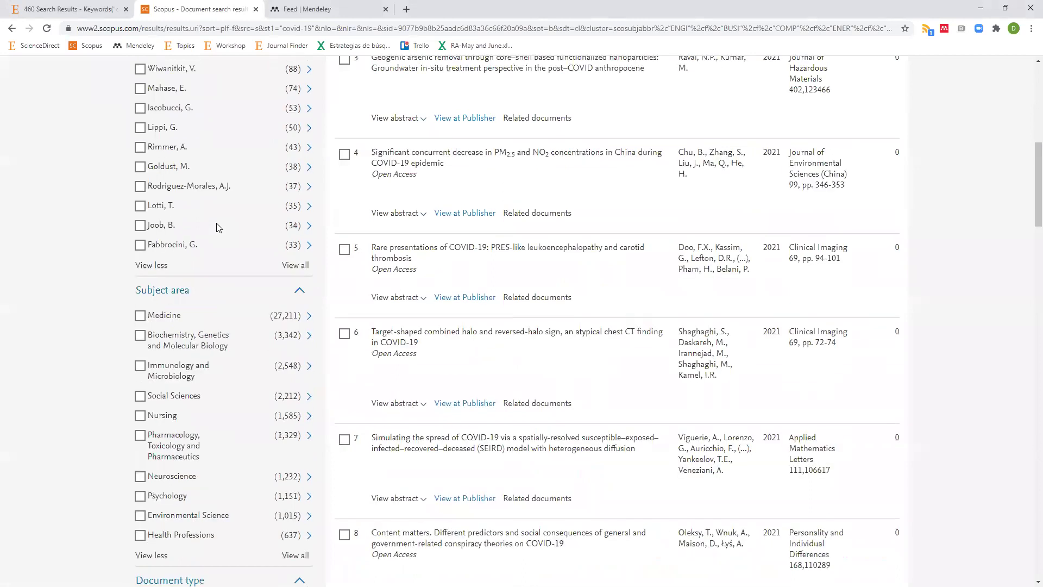
- Review the refine filters of the covid-19 results in Scopus and highlight the full query string with its subject-area exclusions
scroll(216, 227, down, 6)
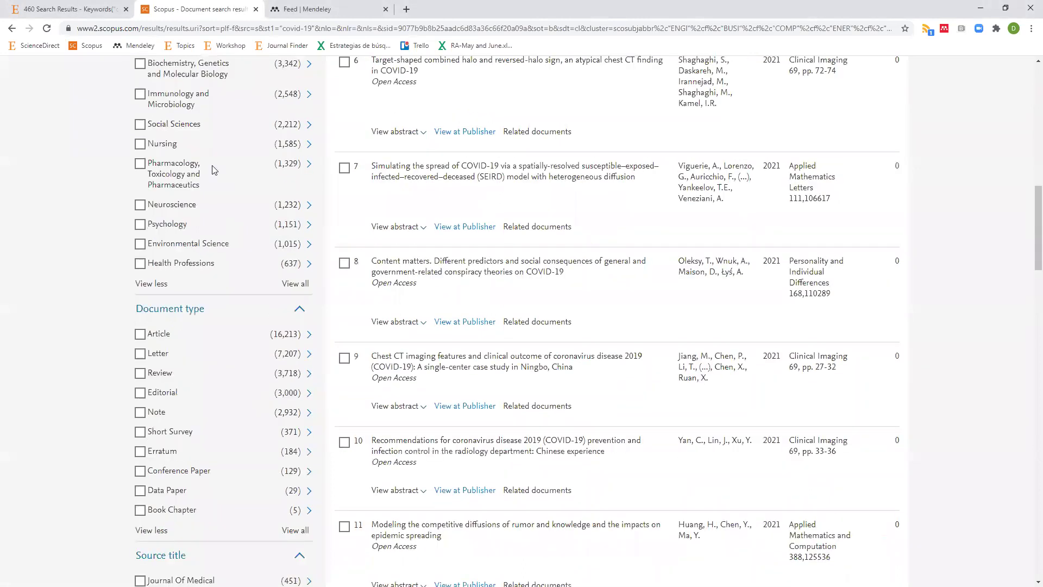
scroll(214, 168, up, 8)
scroll(214, 170, up, 4)
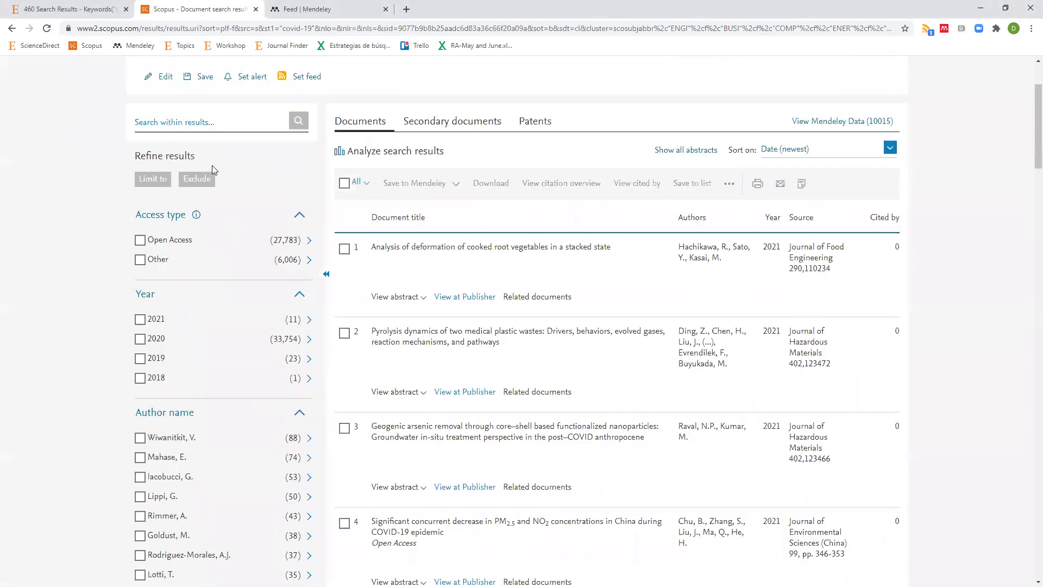
scroll(212, 165, up, 2)
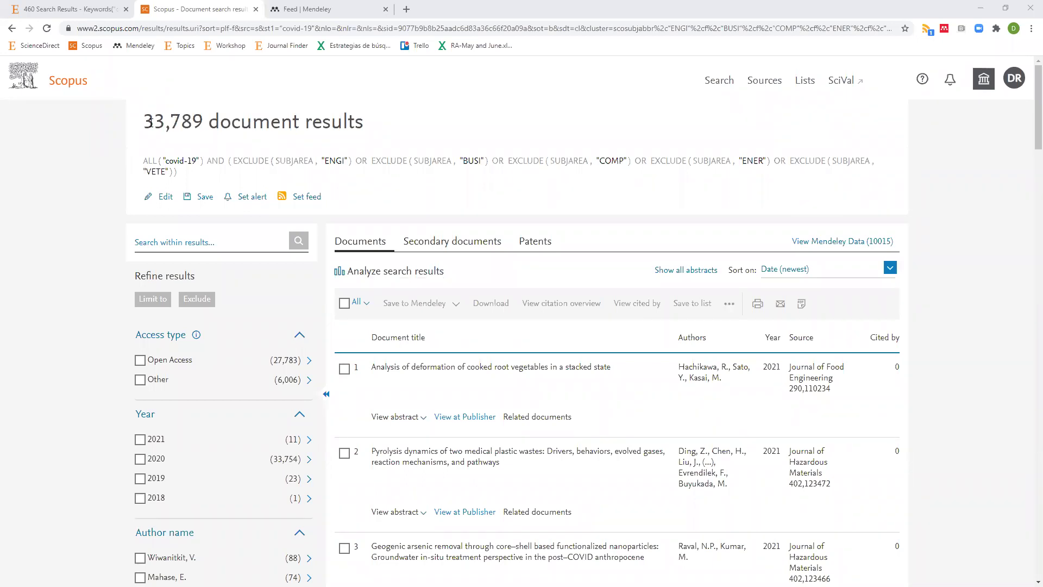
drag(143, 161, 186, 175)
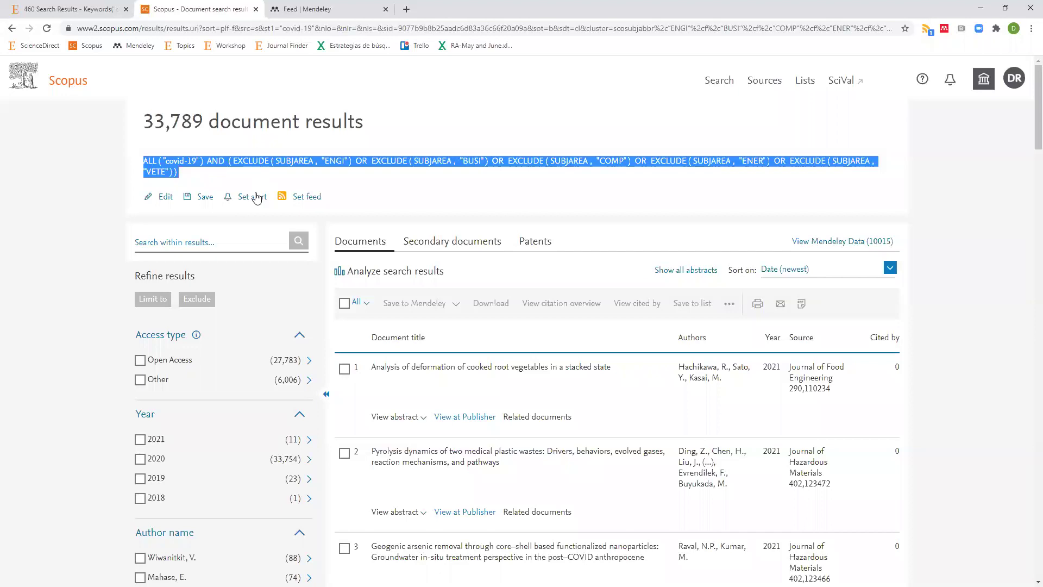
- Sort the covid-19 document results by Cited by (highest) and highlight the publication year of the first document
scroll(255, 199, down, 2)
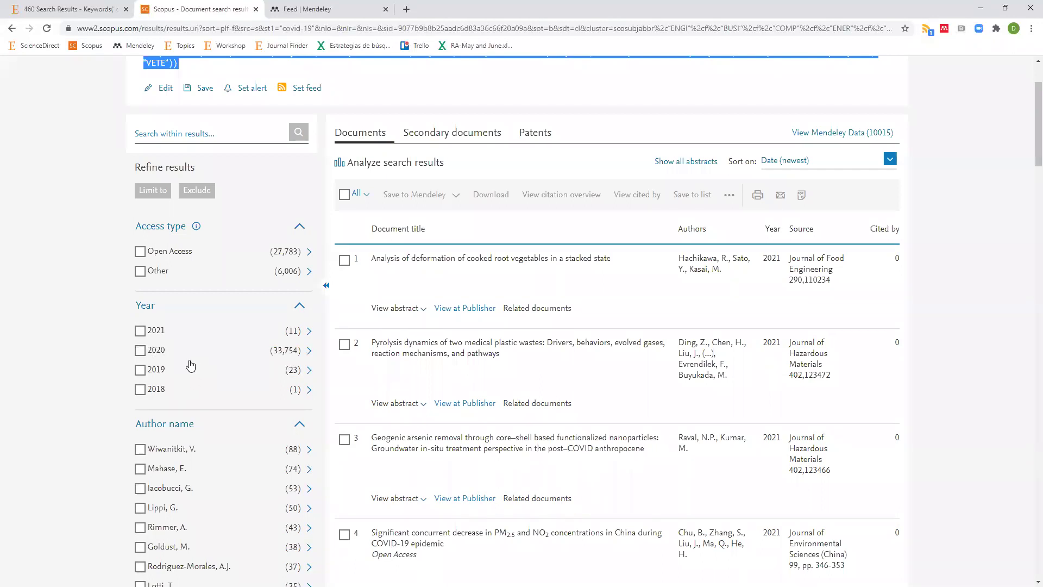
click(976, 235)
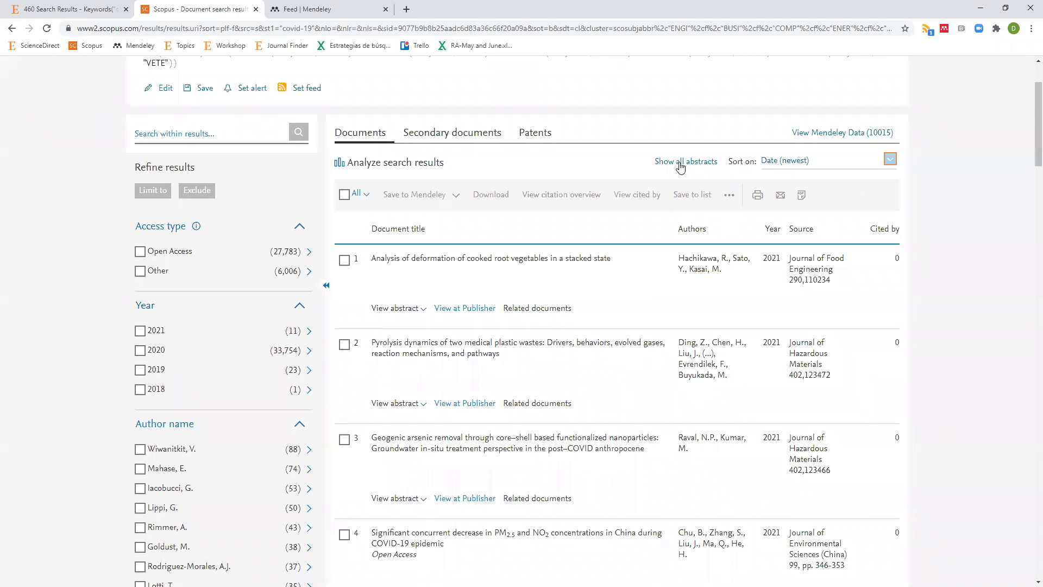
click(819, 165)
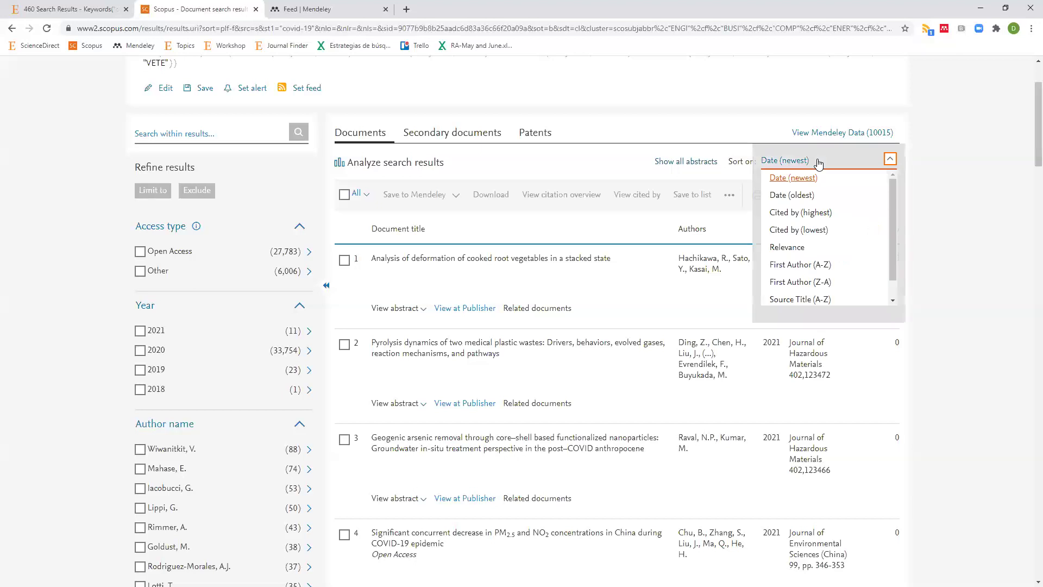
click(822, 216)
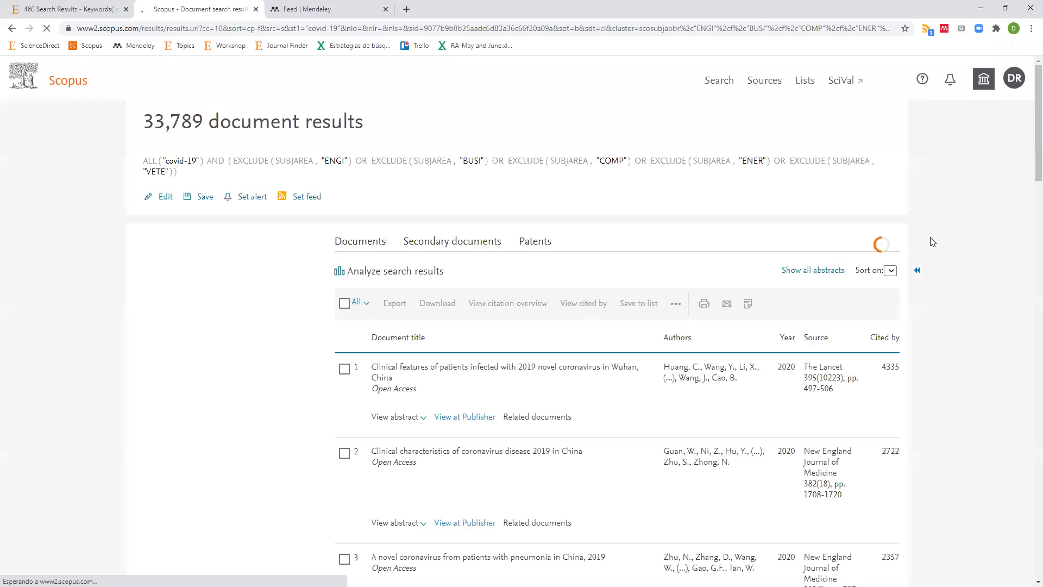
scroll(946, 234, down, 3)
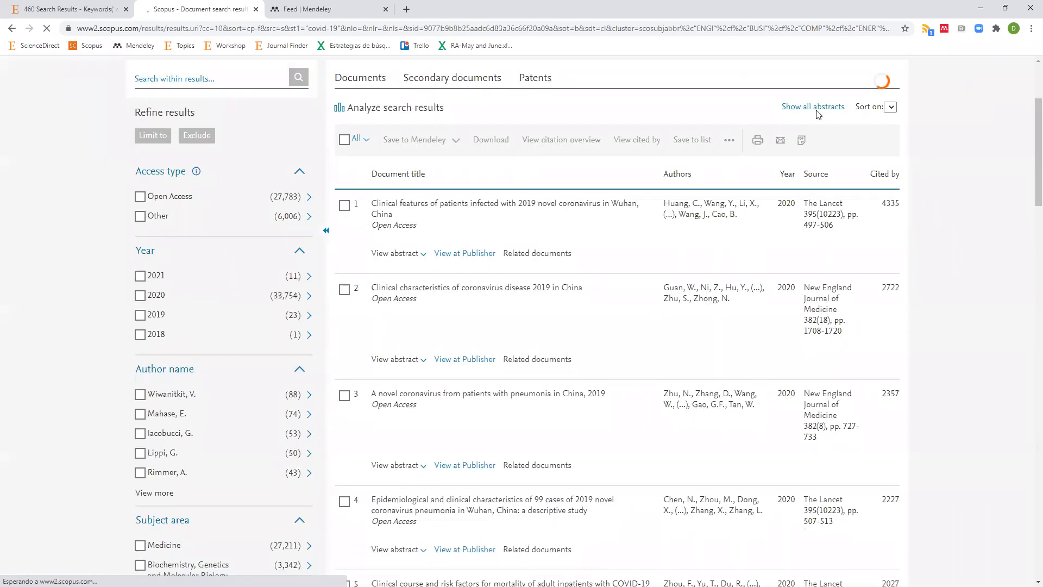
scroll(809, 119, down, 1)
double_click(786, 150)
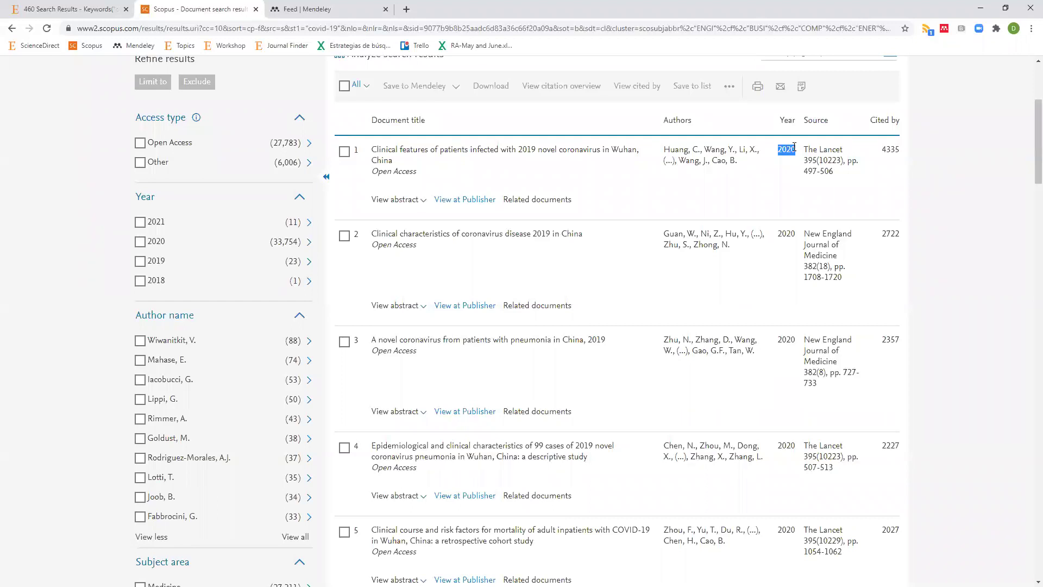
- Replace the covid-19 query with a new document search for the exact phrase "monetary policy" in quotation marks
scroll(194, 233, up, 4)
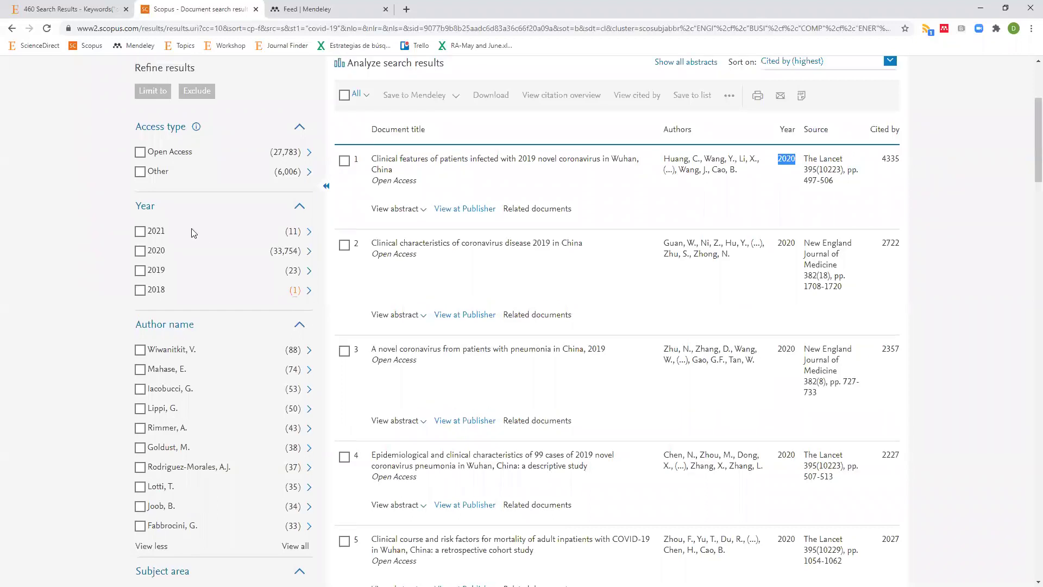
click(166, 197)
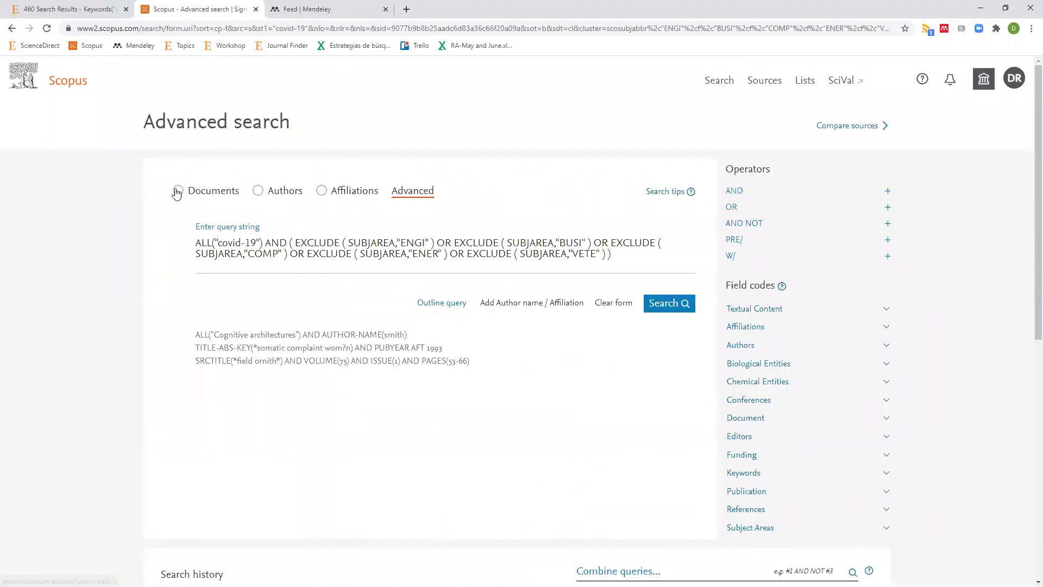
click(177, 190)
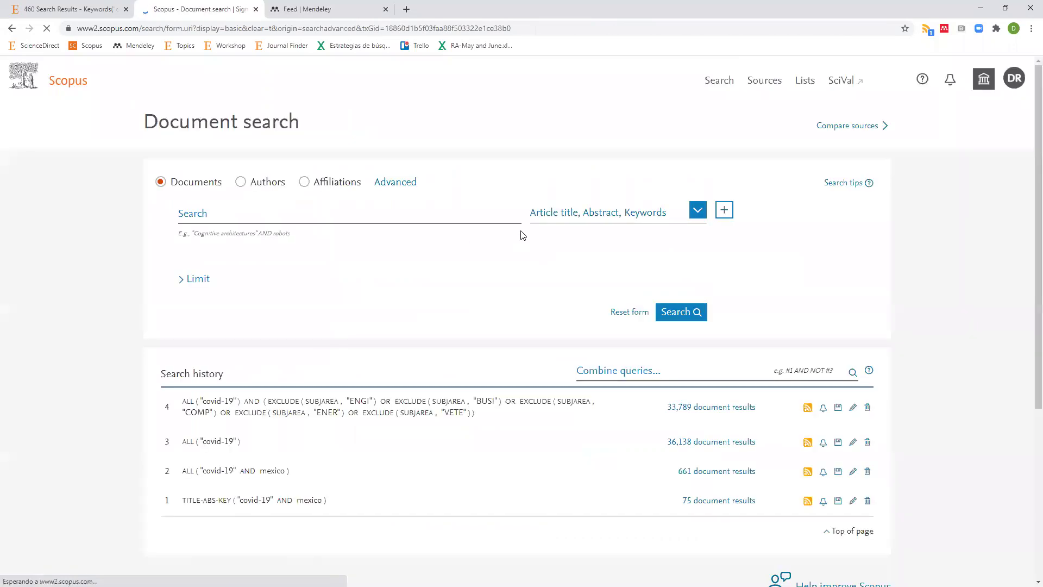
click(477, 214)
text(monetary policy)
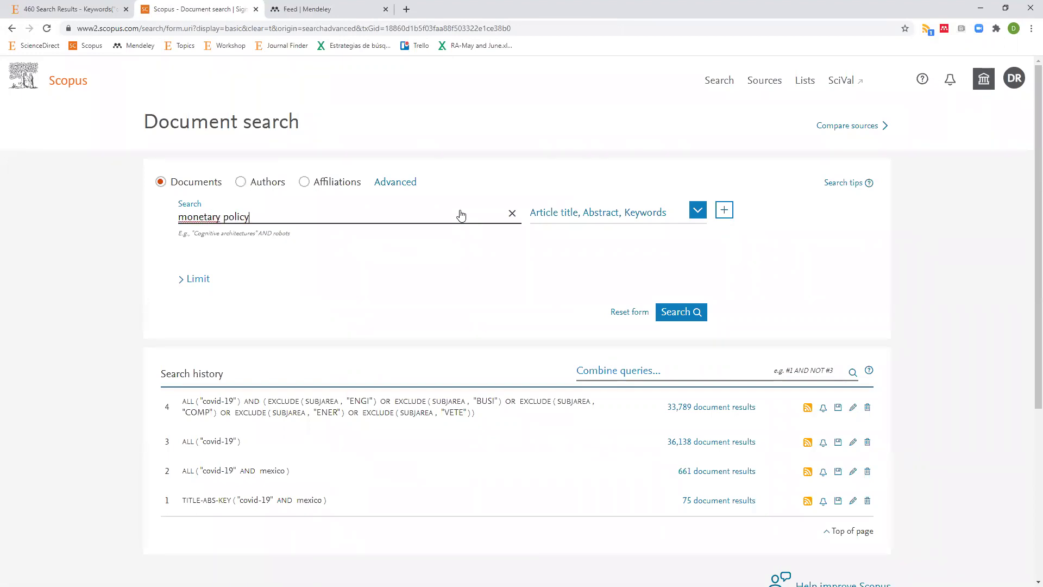
text(")
key(Home)
text(")
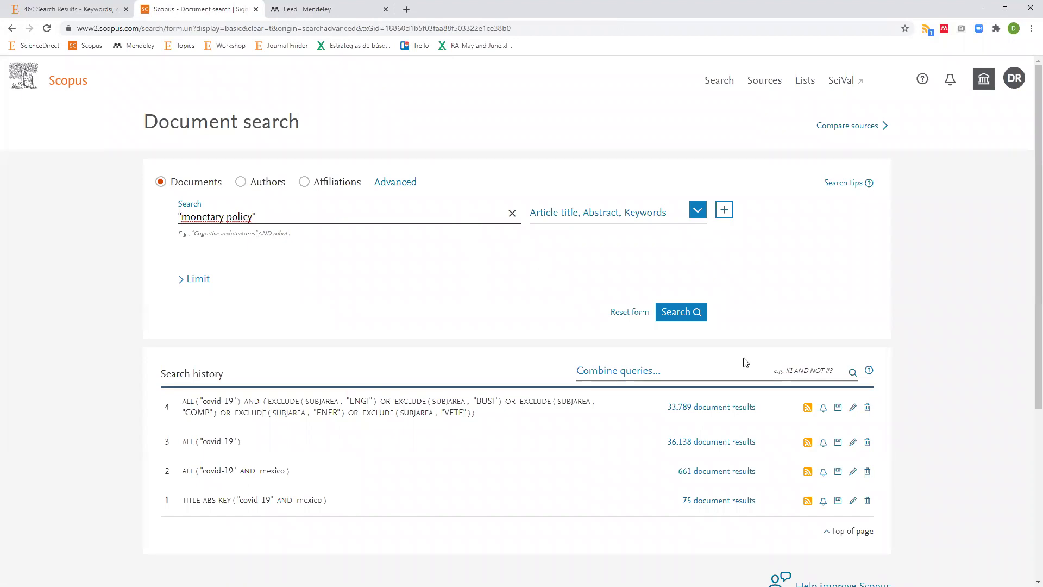
- Set the search scope to All fields and run the "monetary policy" search
click(698, 210)
click(575, 231)
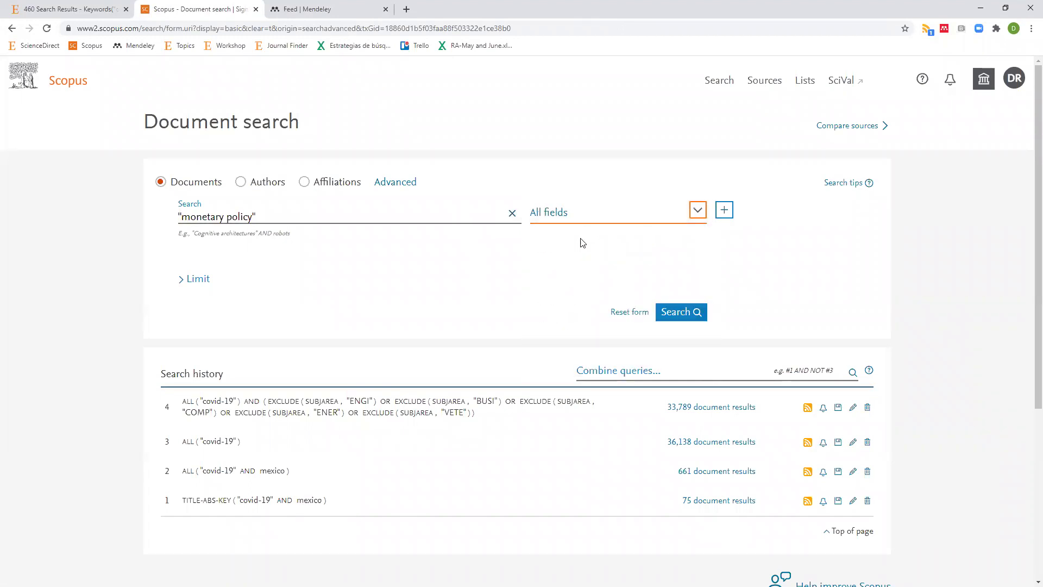
click(677, 312)
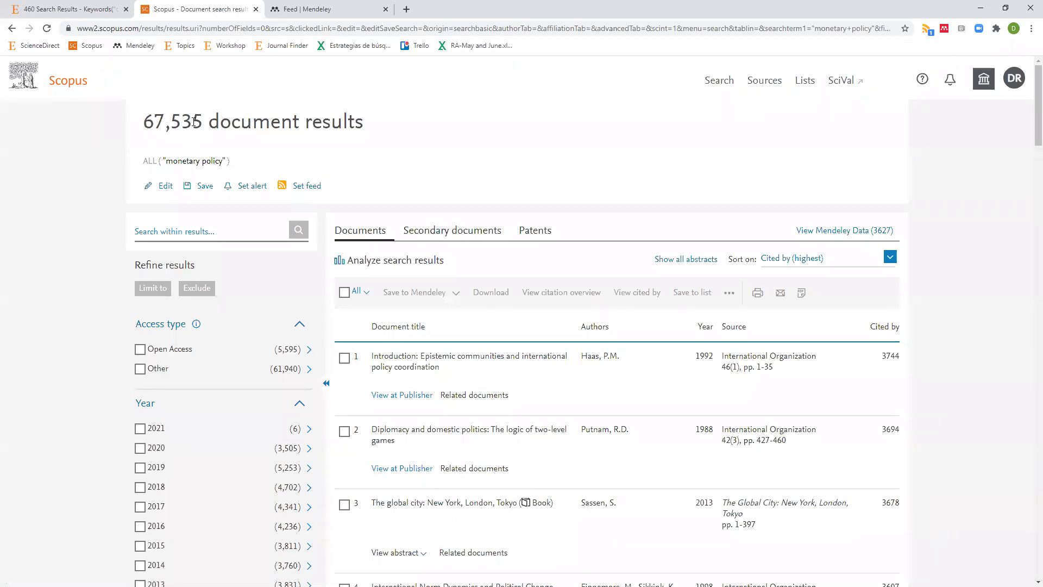
- Examine the publication years and citation counts of the most-cited monetary policy documents down to the end of the results page
scroll(815, 375, down, 1)
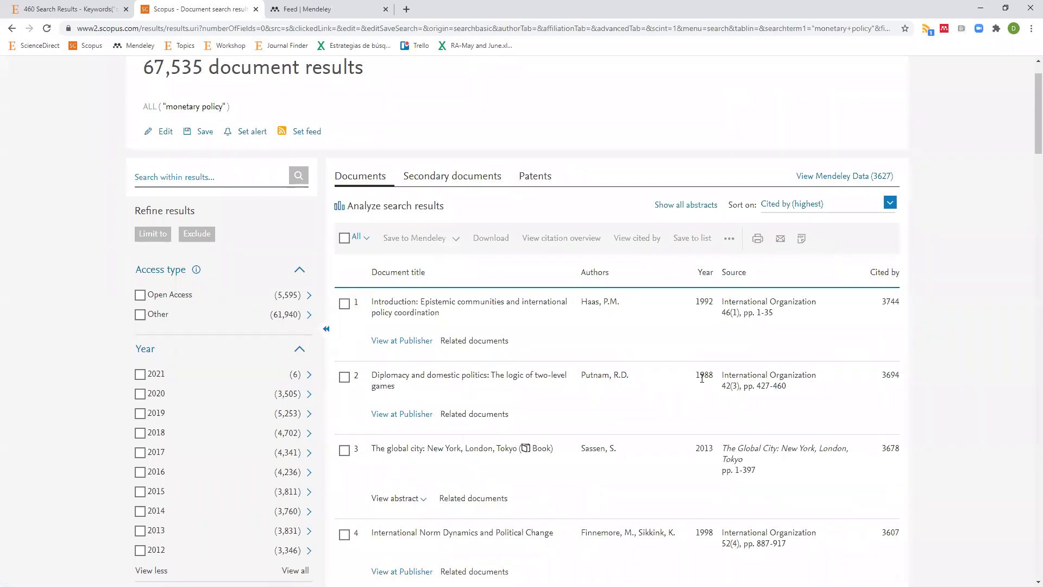
scroll(705, 296, down, 3)
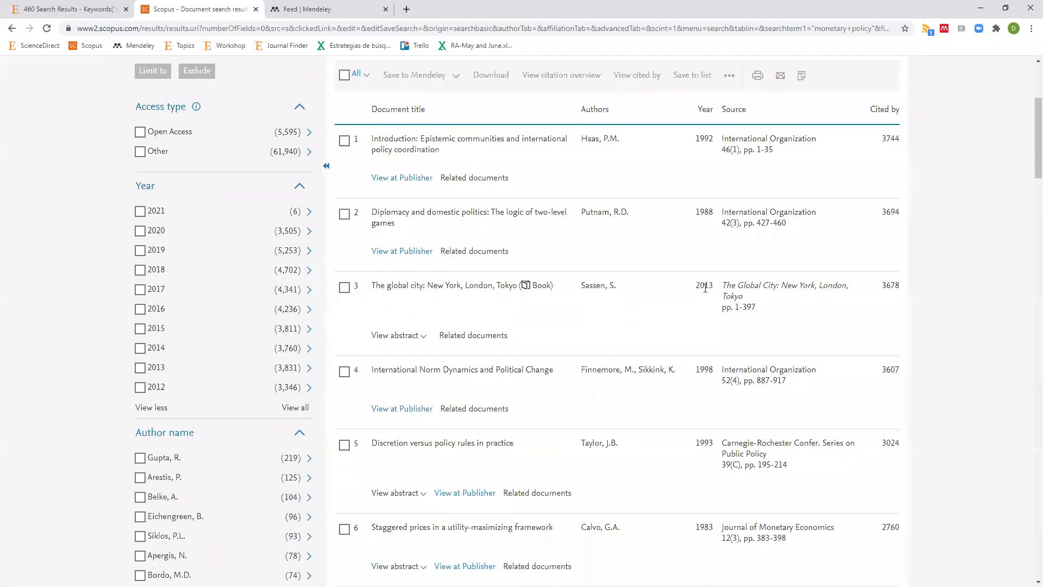
double_click(706, 288)
scroll(705, 288, down, 3)
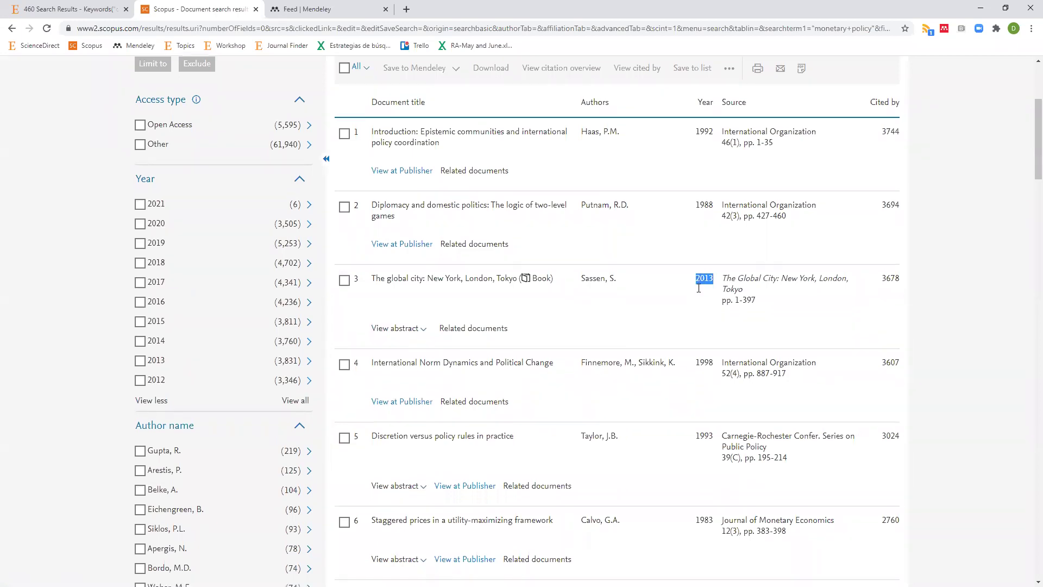
scroll(699, 310, down, 3)
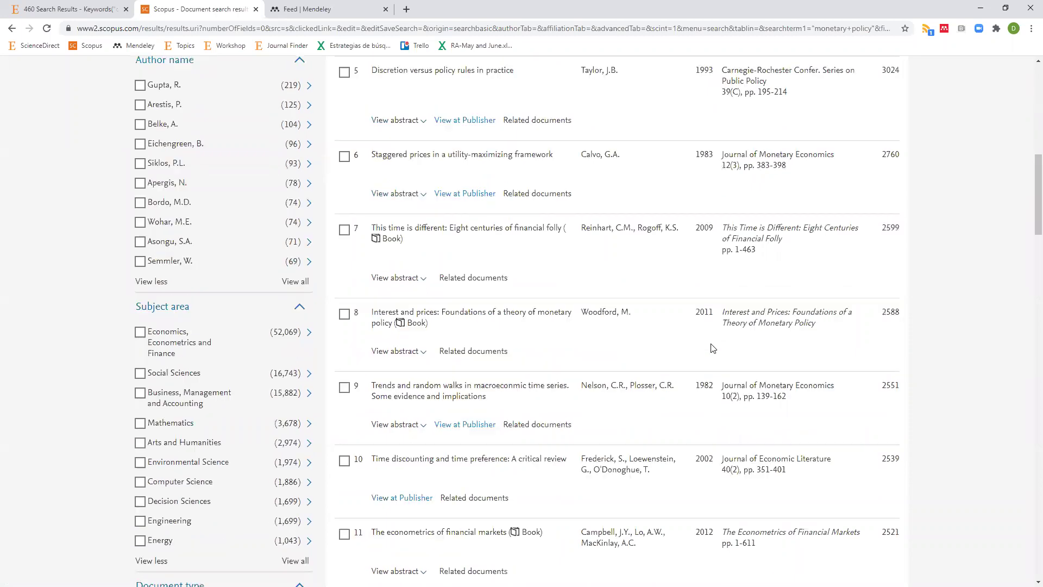
scroll(713, 348, down, 7)
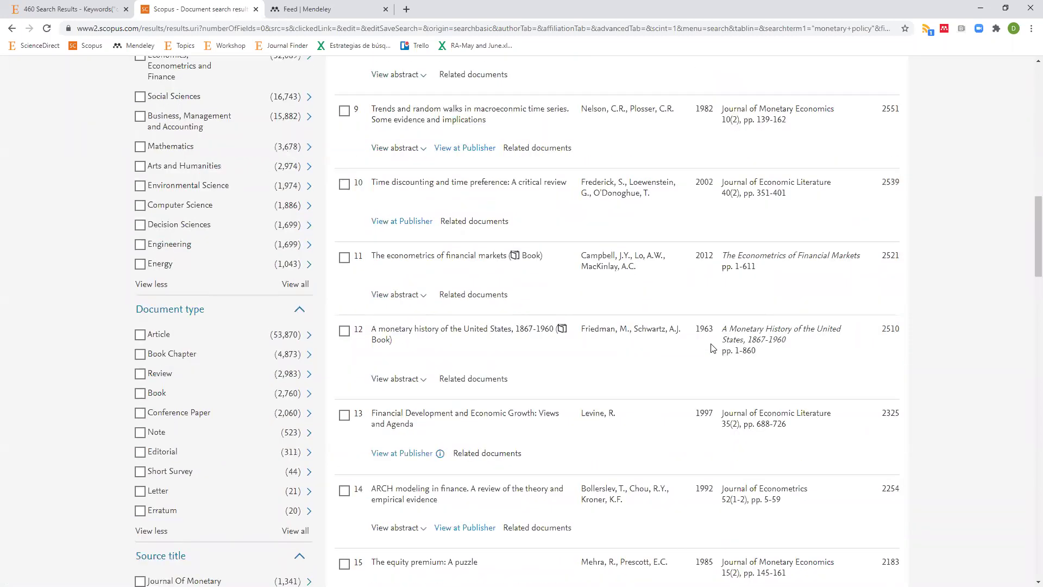
scroll(712, 342, down, 7)
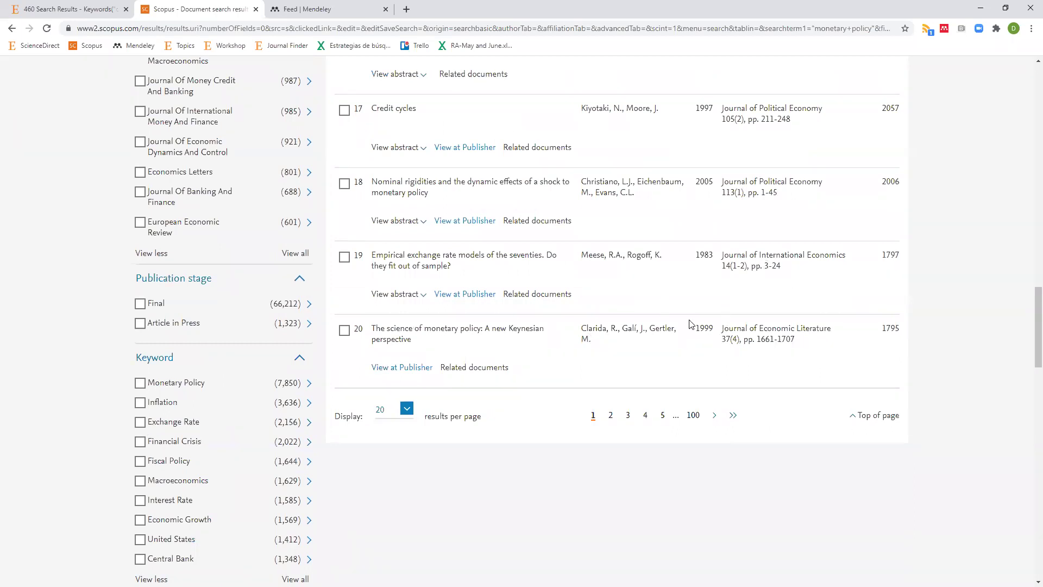
scroll(690, 324, up, 10)
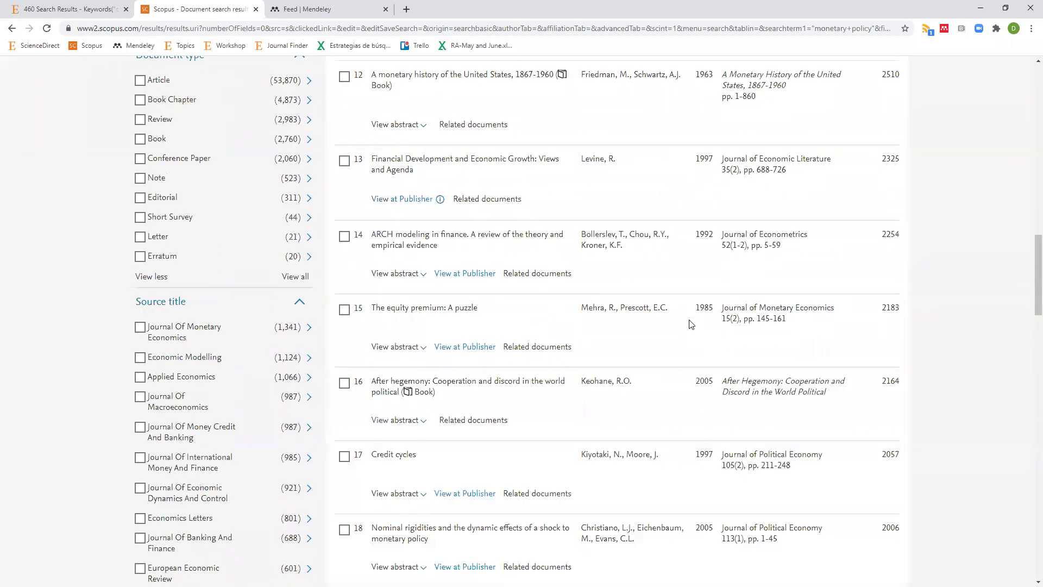
scroll(662, 349, up, 12)
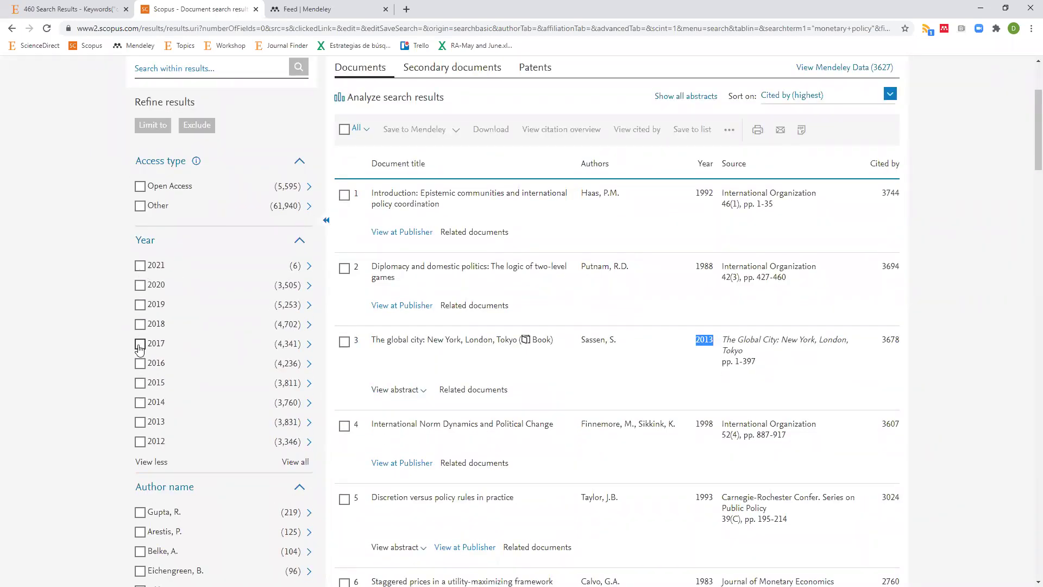
- Sort the monetary policy results by Date (newest) and review the publication years and citation counts of the listed documents
scroll(799, 315, up, 3)
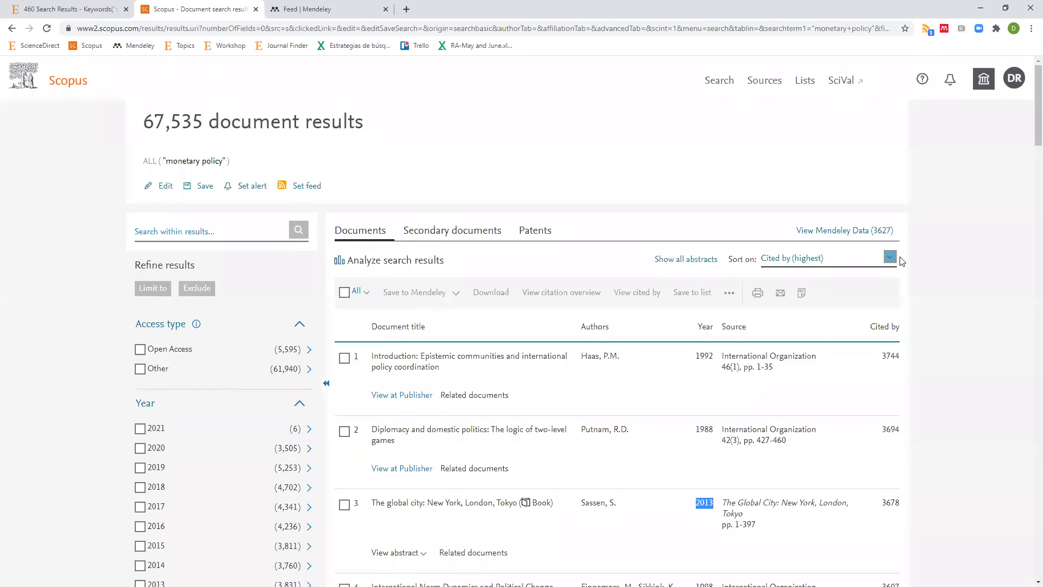
click(890, 259)
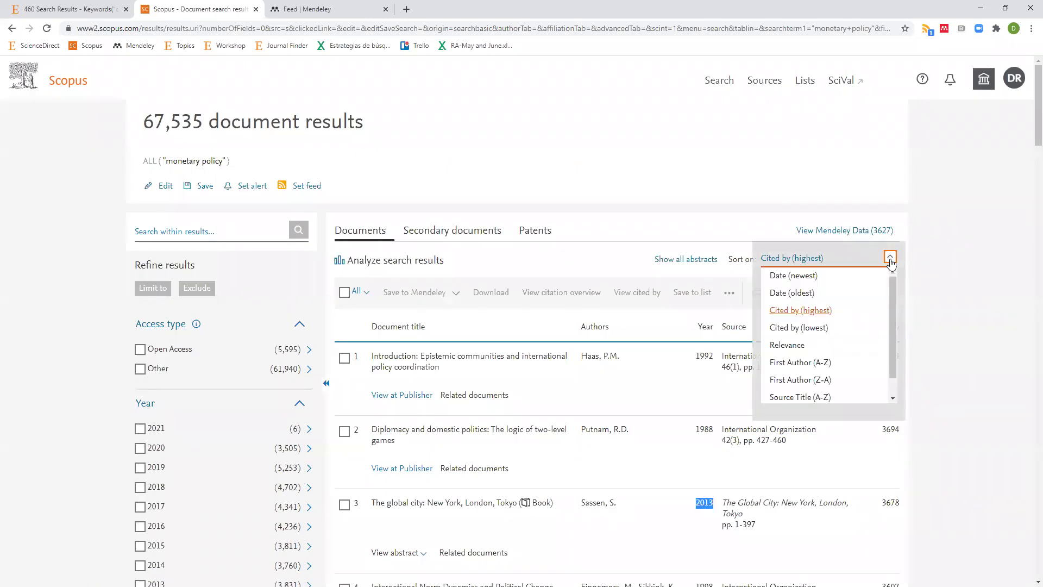
click(802, 278)
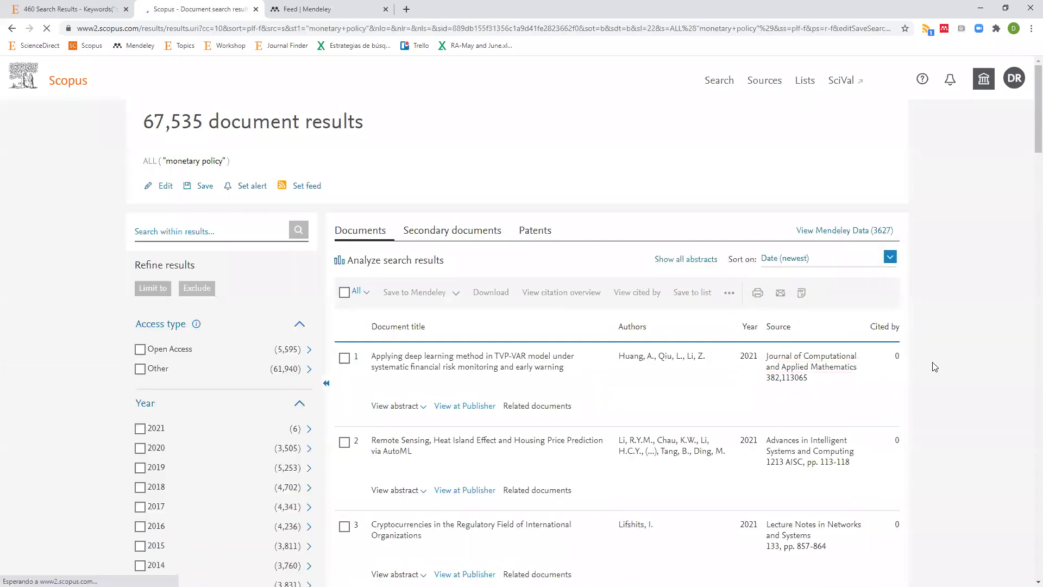
scroll(934, 367, down, 2)
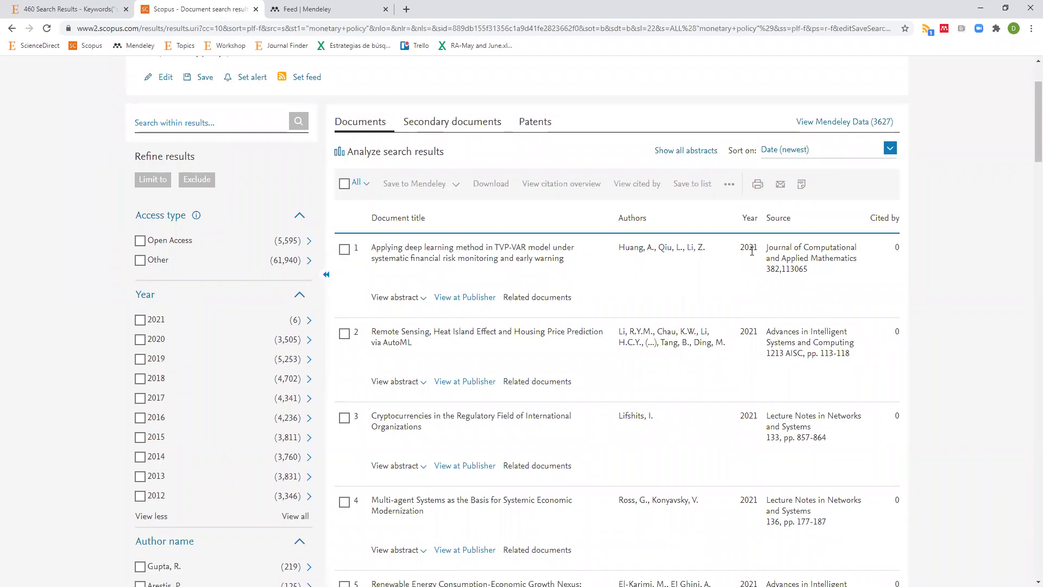
scroll(899, 253, down, 1)
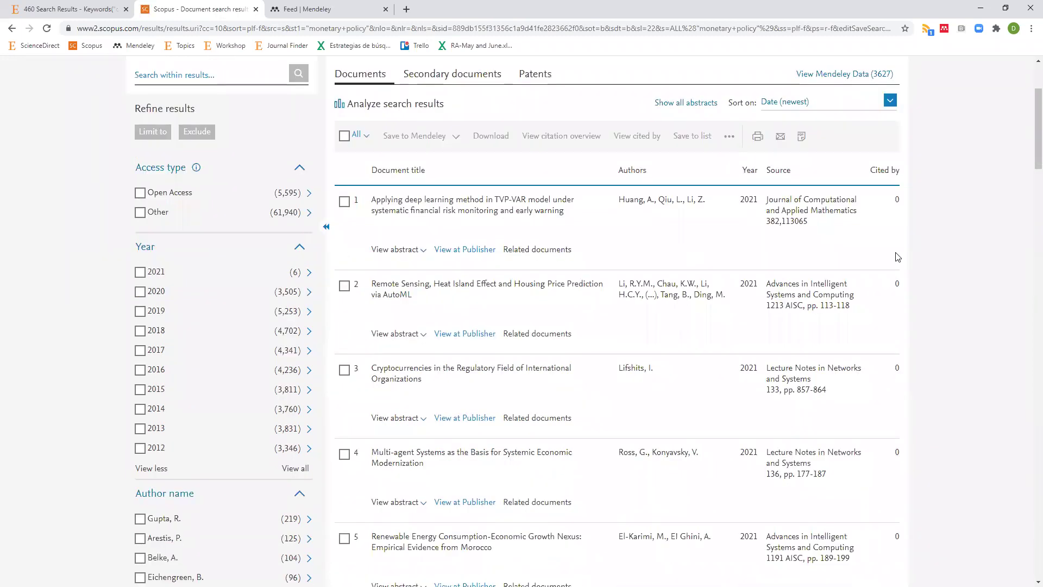
scroll(898, 257, down, 1)
scroll(897, 258, down, 4)
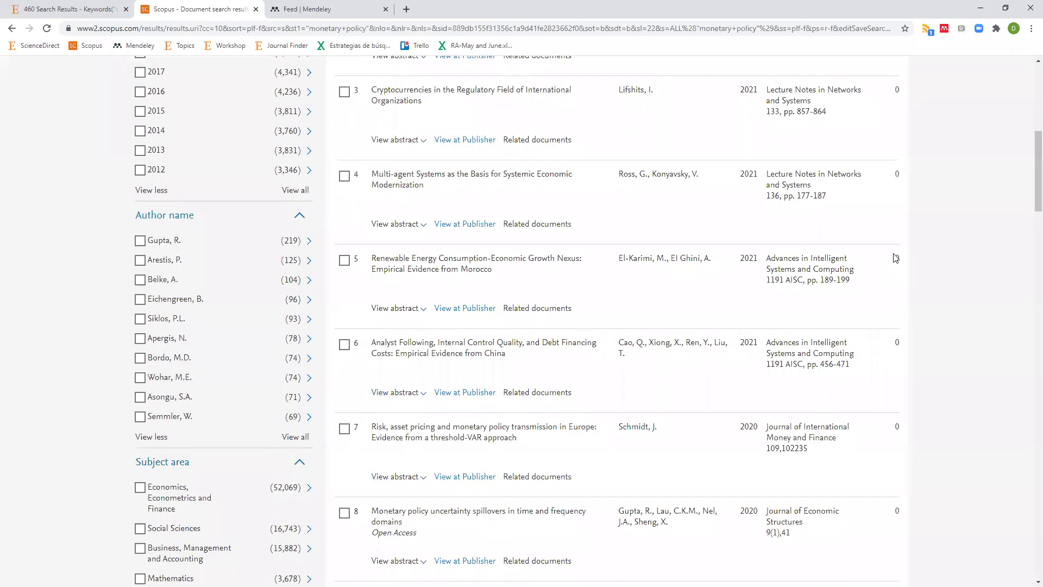
- Review the citation counts of the remaining newest monetary policy documents and return to the document search form
scroll(895, 258, down, 16)
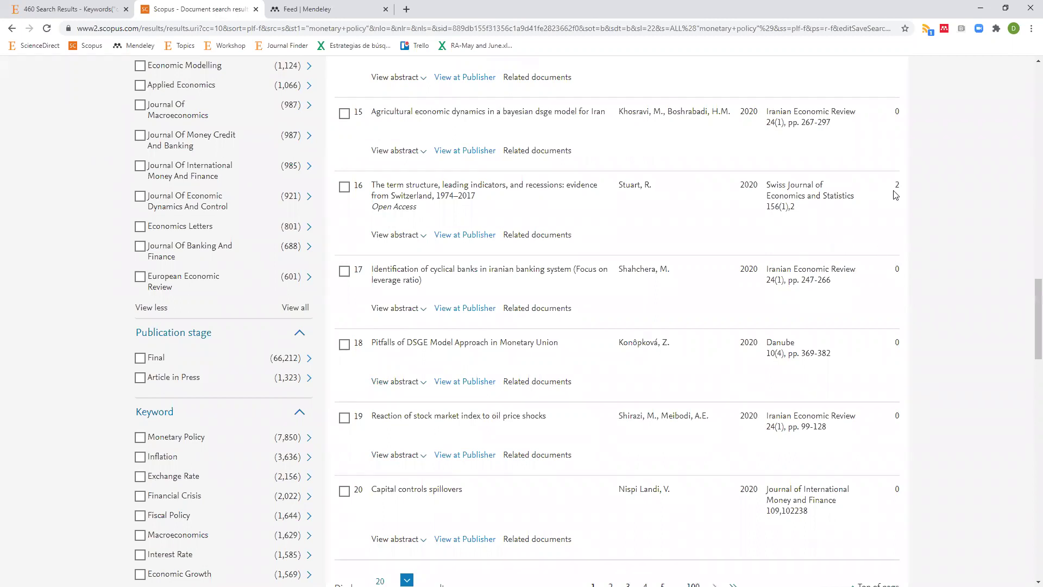
drag(770, 186, 889, 191)
right_click(13, 30)
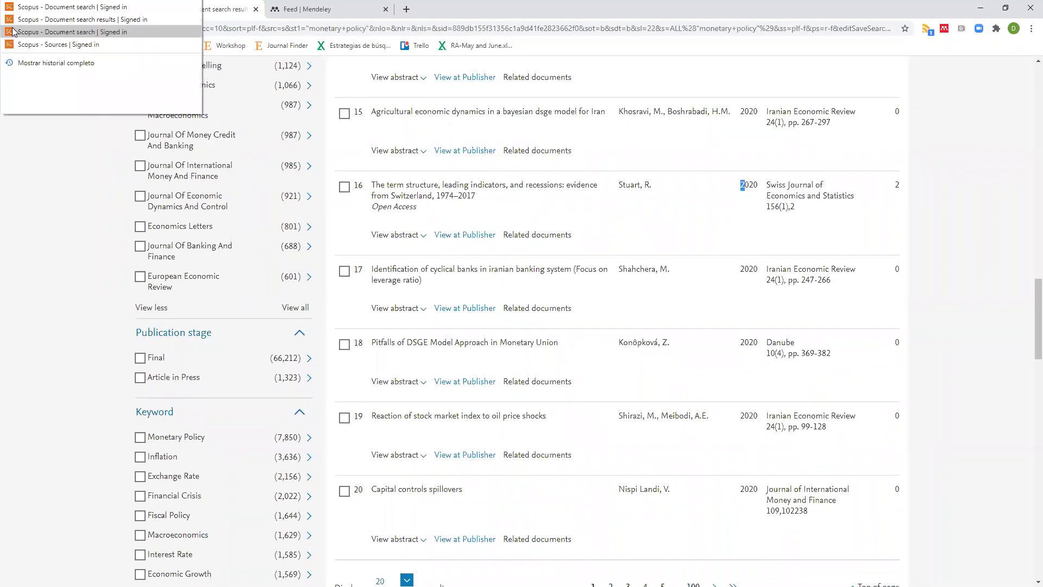
click(54, 53)
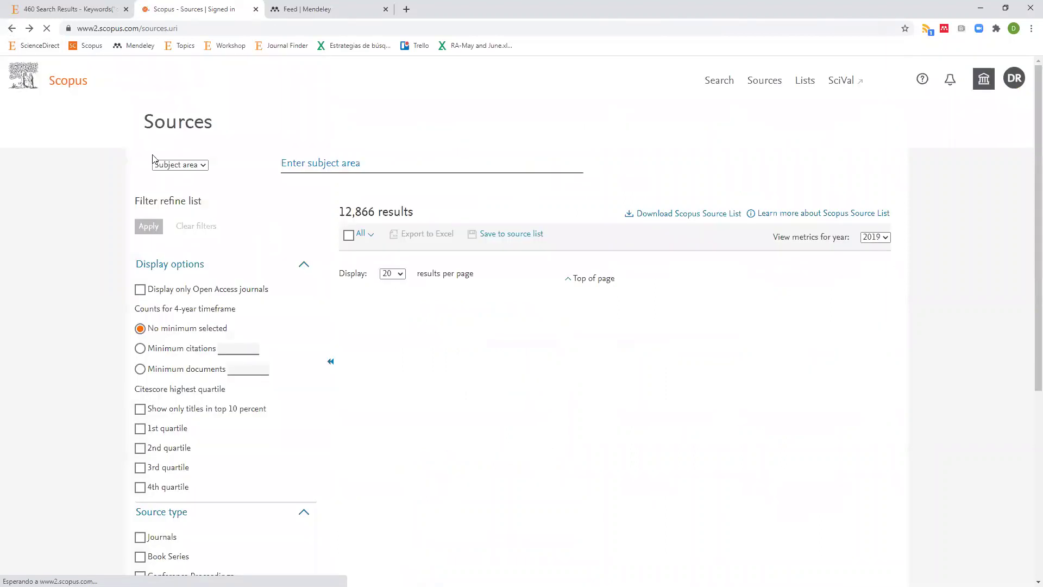
click(71, 84)
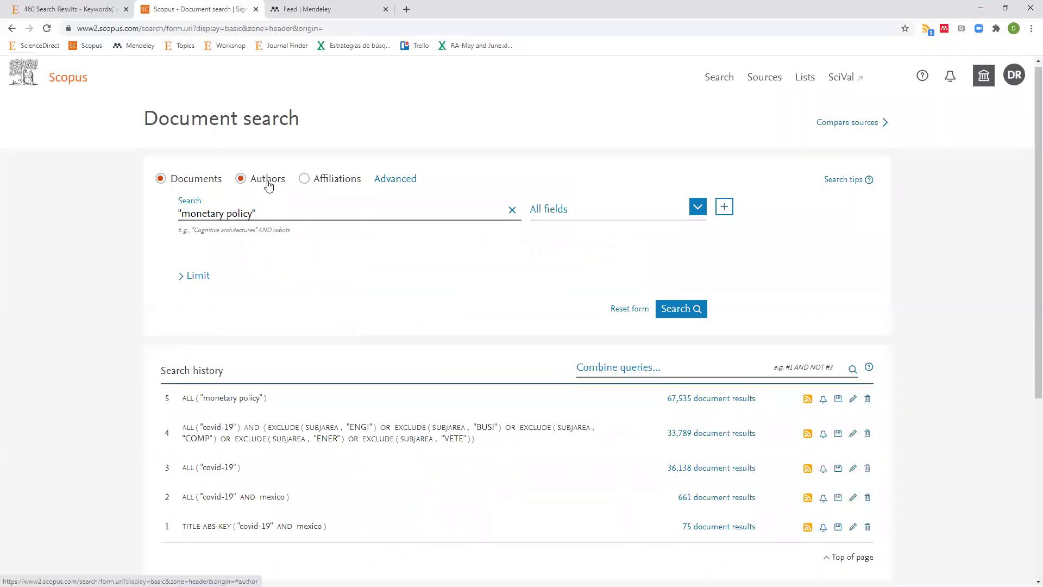
- Reopen the covid-19 search with excluded subject areas from the search history and sort its results by Cited by (highest)
scroll(270, 179, down, 2)
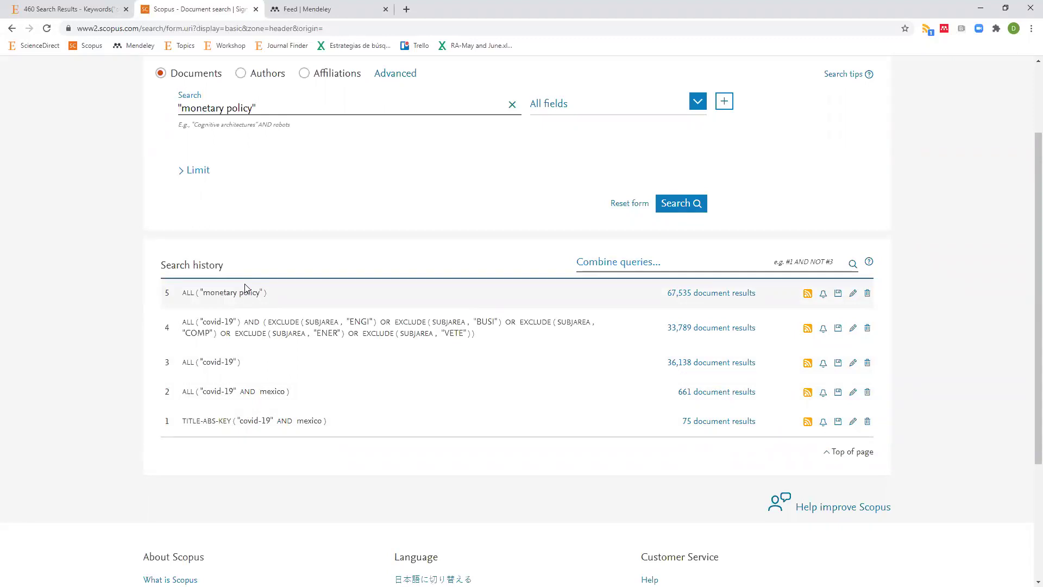
scroll(225, 235, up, 2)
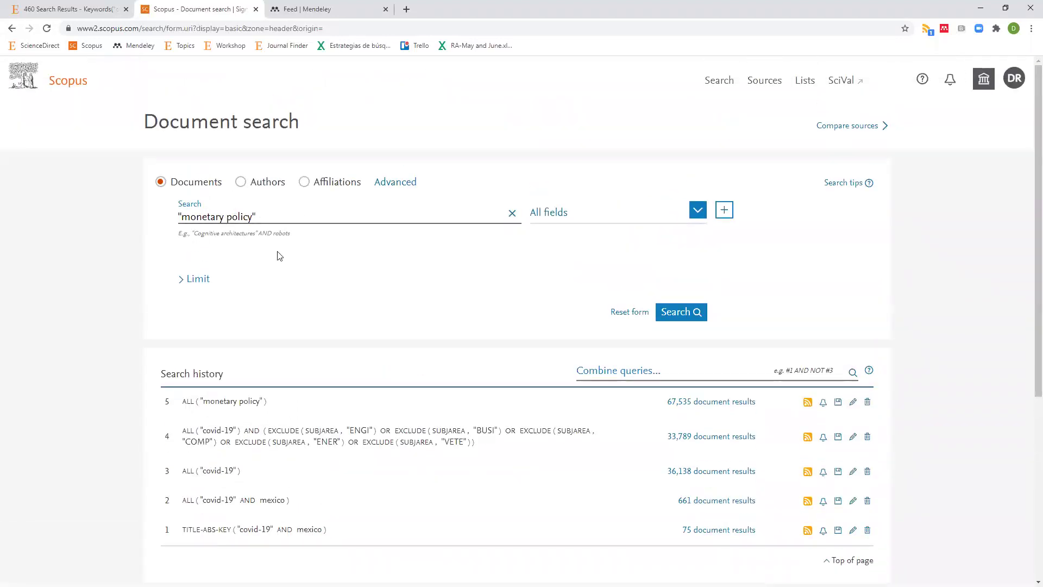
scroll(280, 256, down, 1)
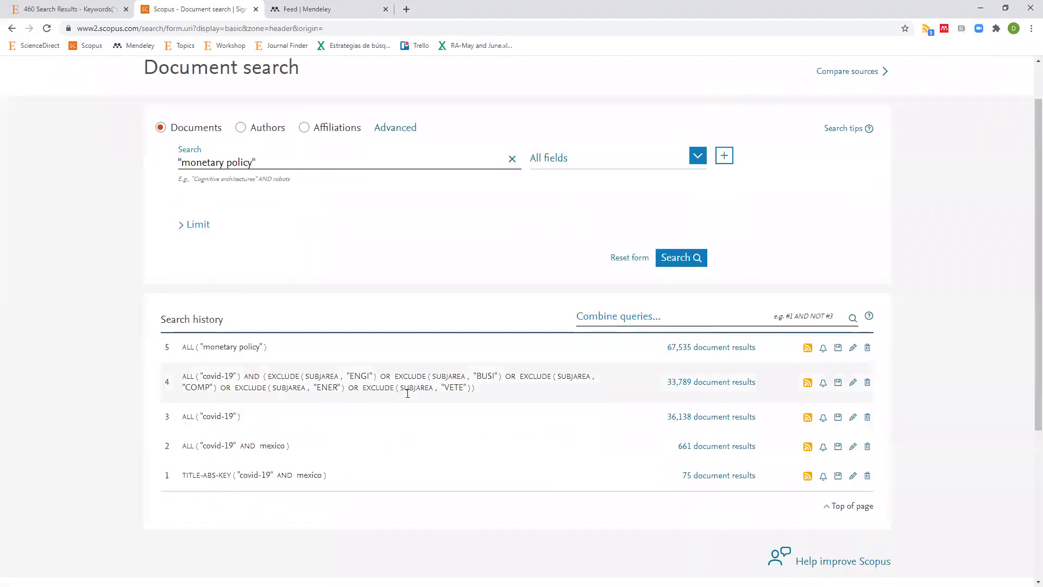
click(710, 384)
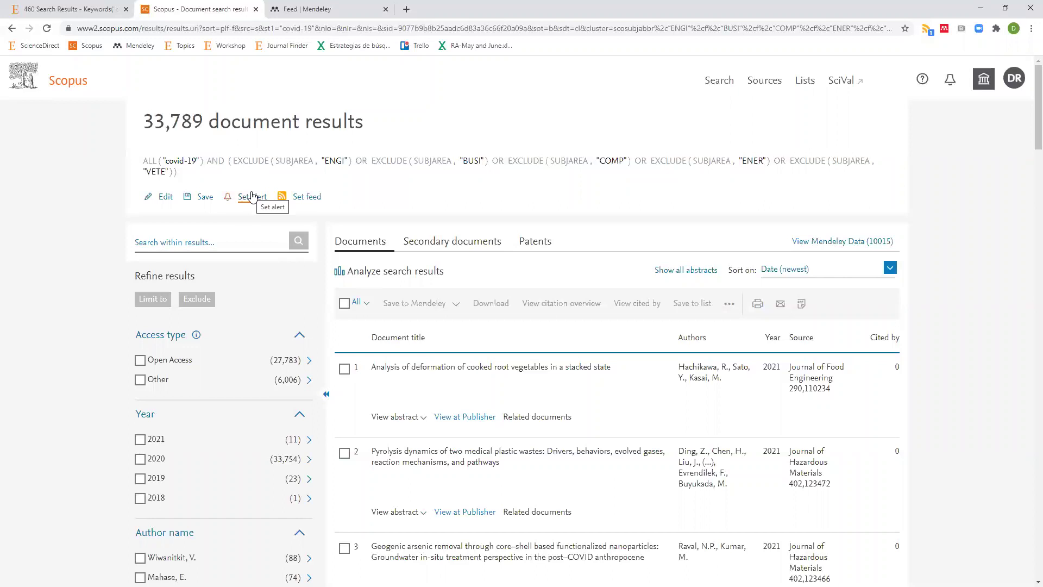
scroll(630, 271, down, 2)
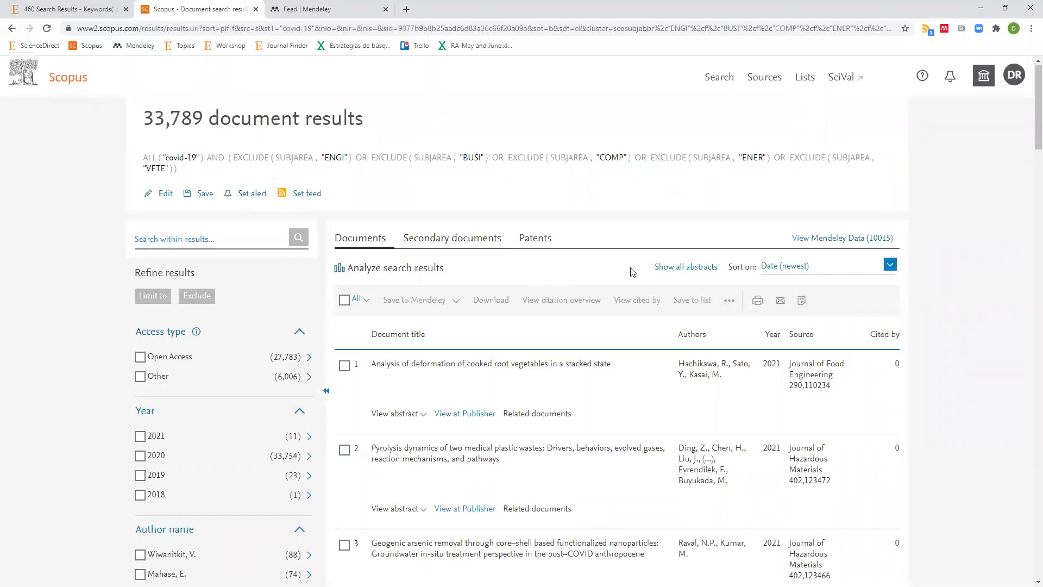
scroll(861, 190, down, 2)
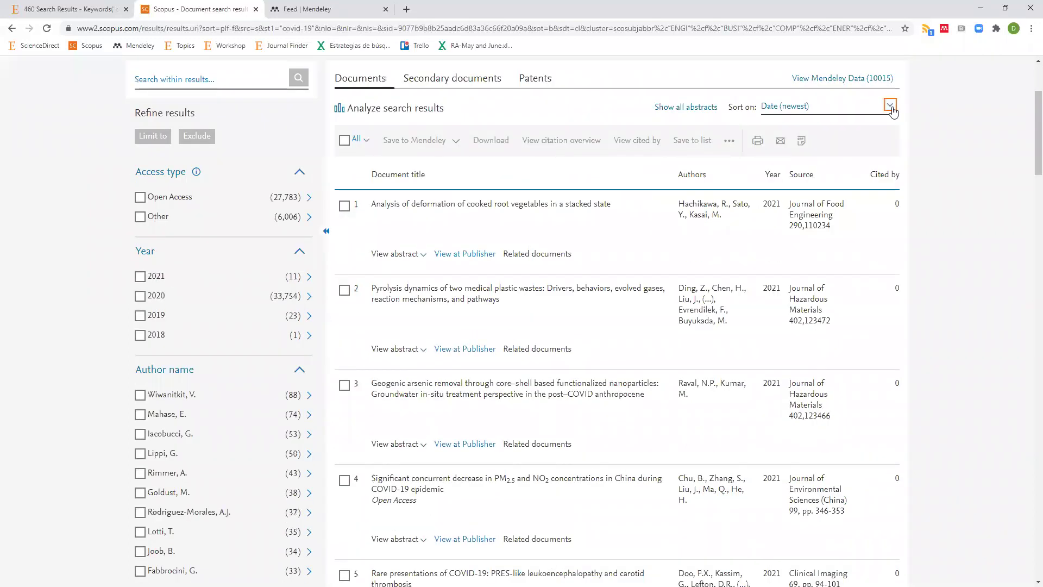
click(827, 162)
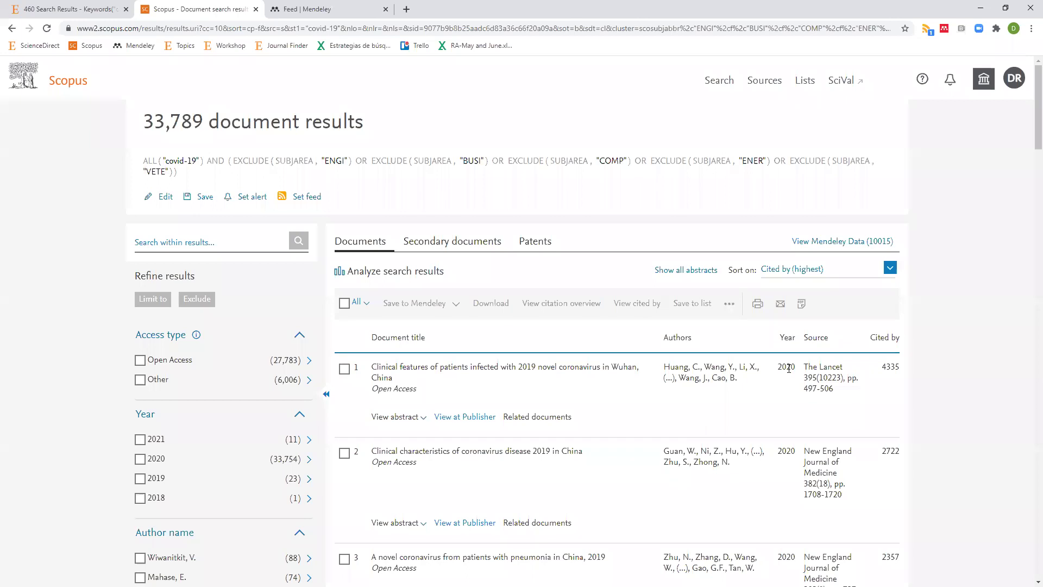
- Open the most-cited covid-19 document, on clinical features of patients in Wuhan, and examine its Scopus citations and Field-Weighted Citation Impact
scroll(736, 400, down, 2)
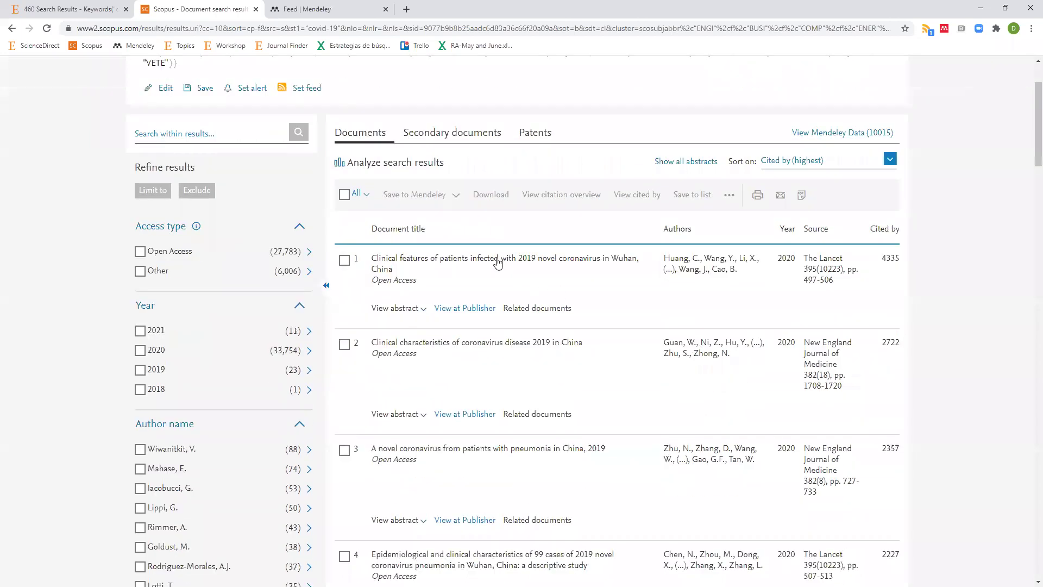
click(497, 263)
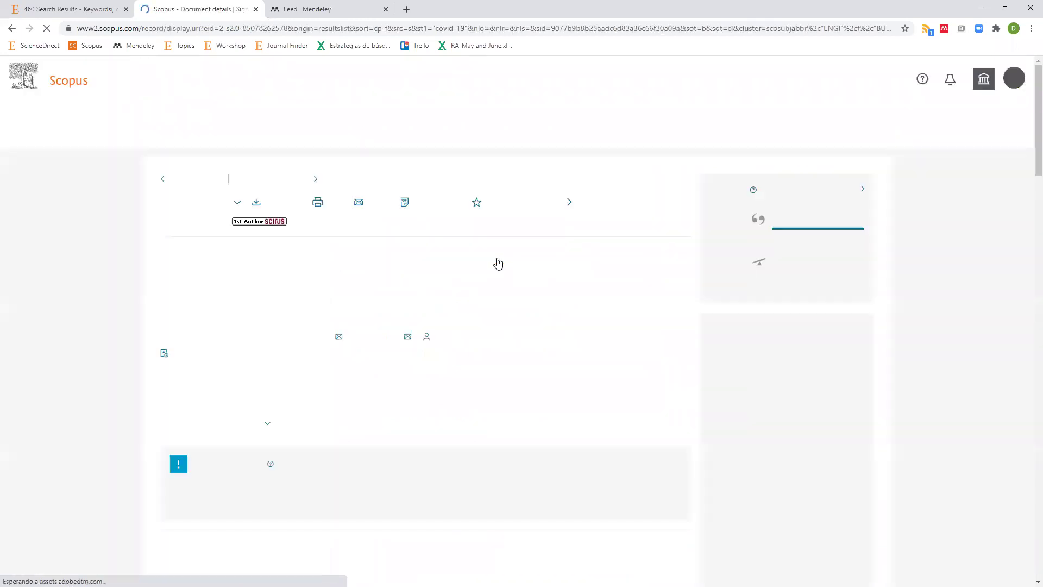
drag(713, 253, 848, 276)
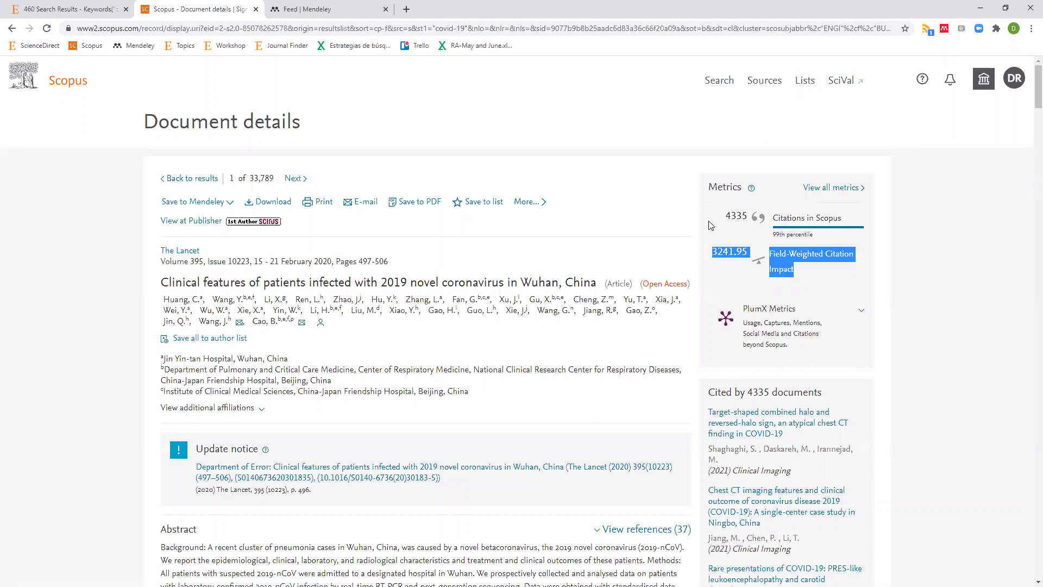
drag(726, 217, 747, 212)
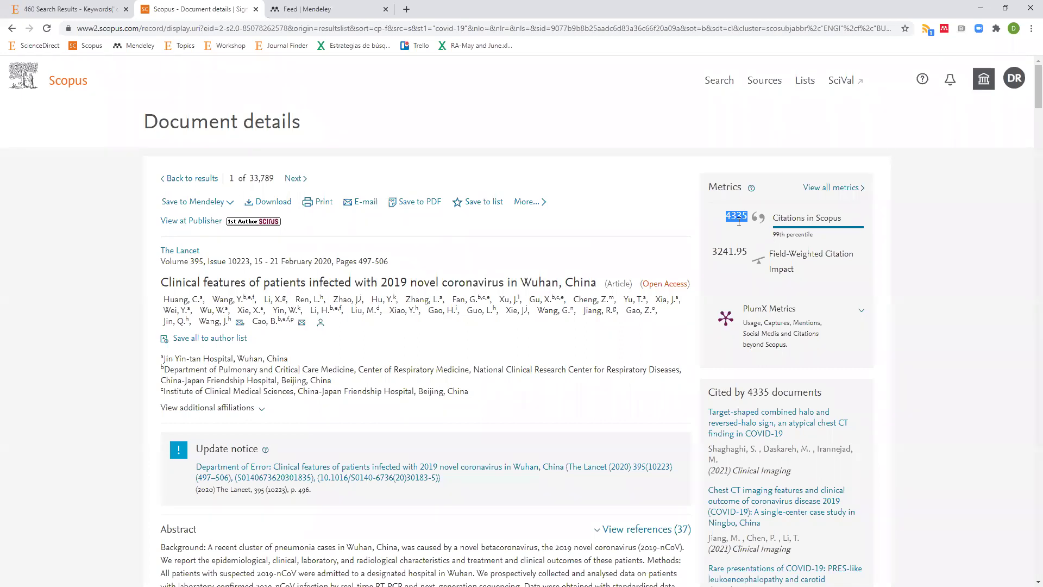
click(715, 252)
drag(715, 252, 749, 251)
drag(731, 216, 746, 213)
double_click(715, 252)
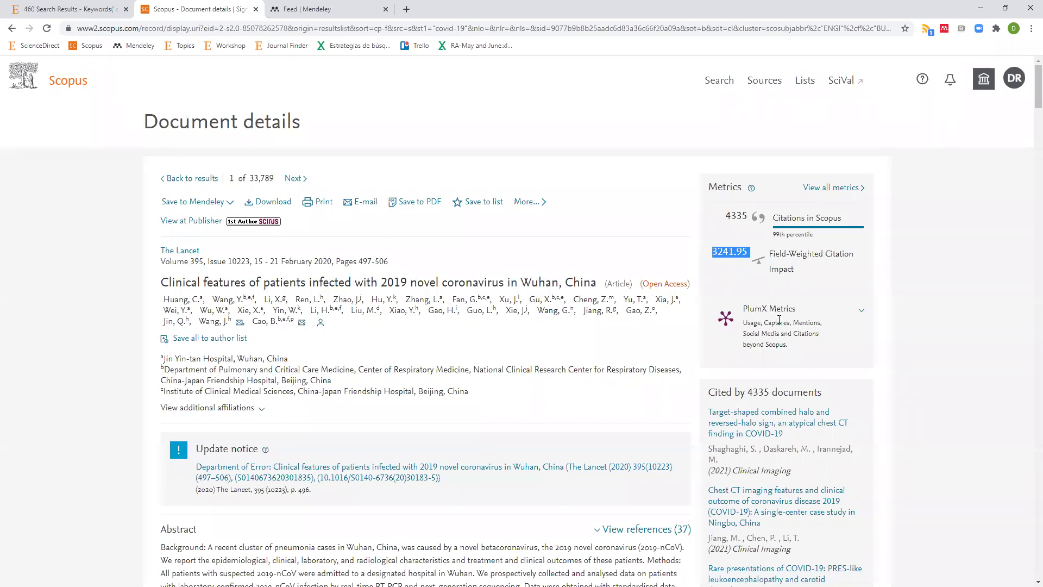
- Expand the document's PlumX Metrics and review its citation count, citing documents and abstract
click(860, 314)
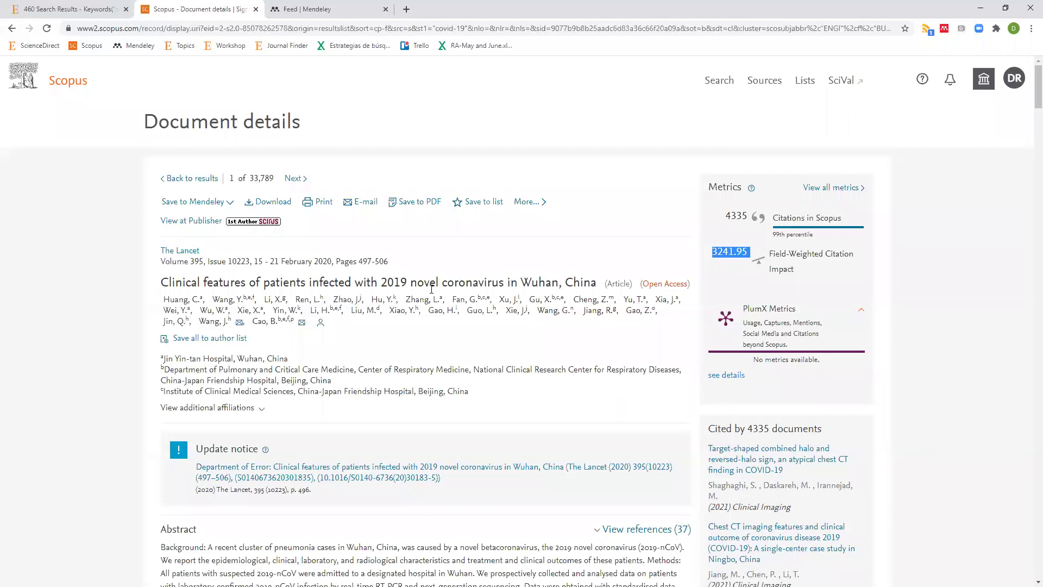
scroll(629, 291, down, 3)
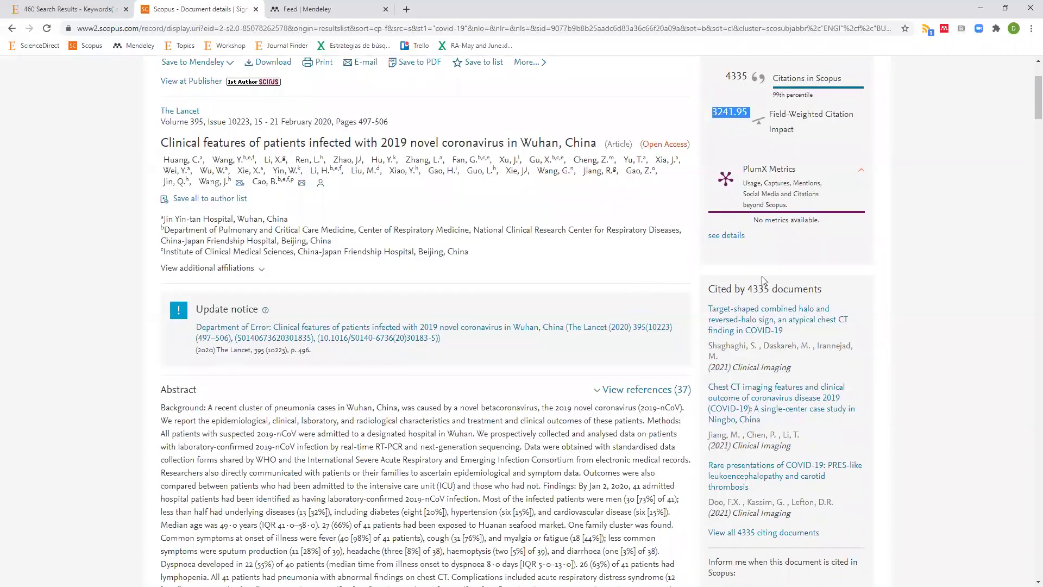
scroll(763, 282, down, 1)
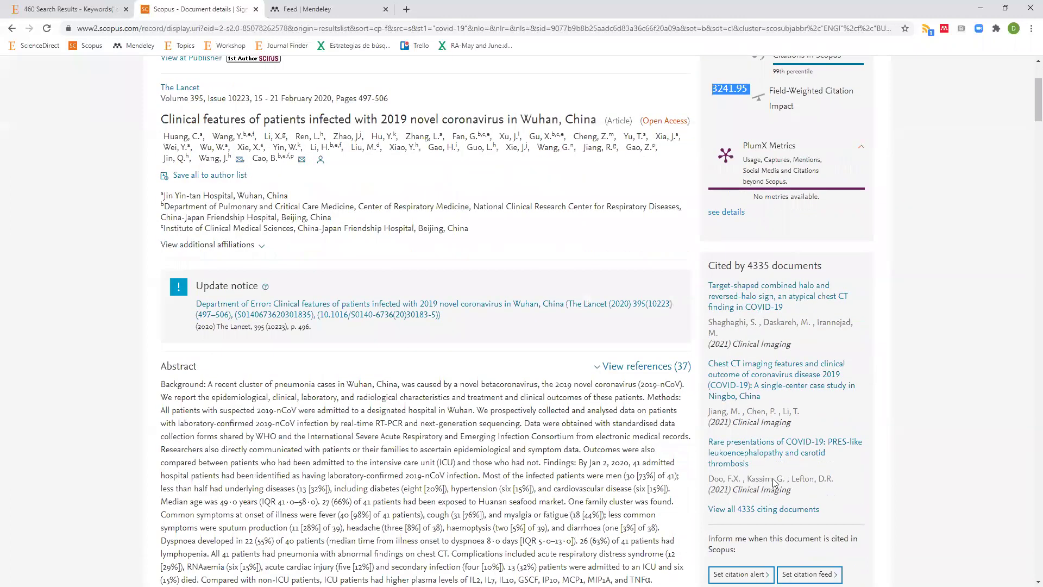
scroll(783, 282, up, 4)
double_click(740, 217)
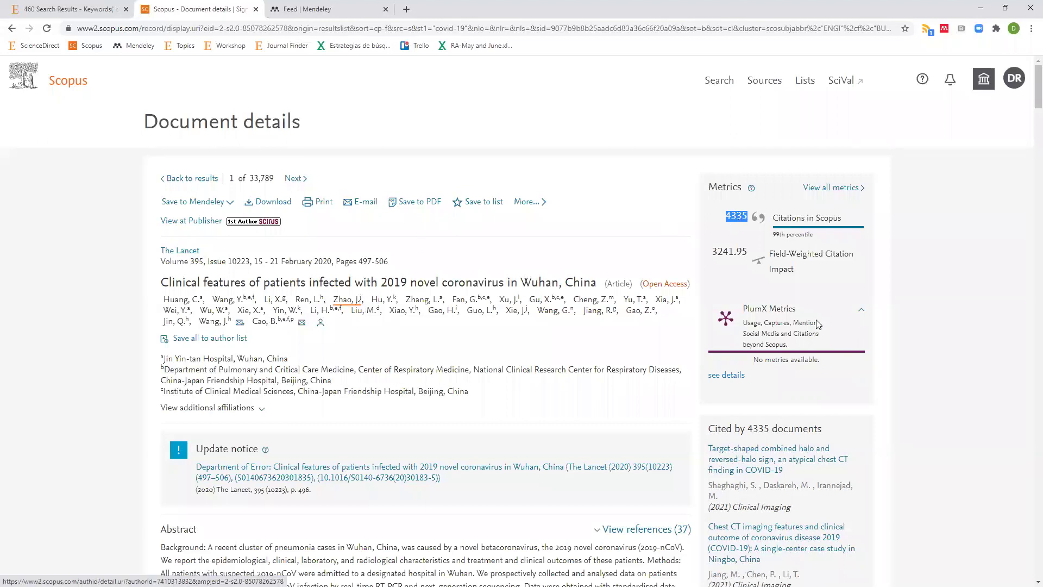
scroll(786, 227, down, 5)
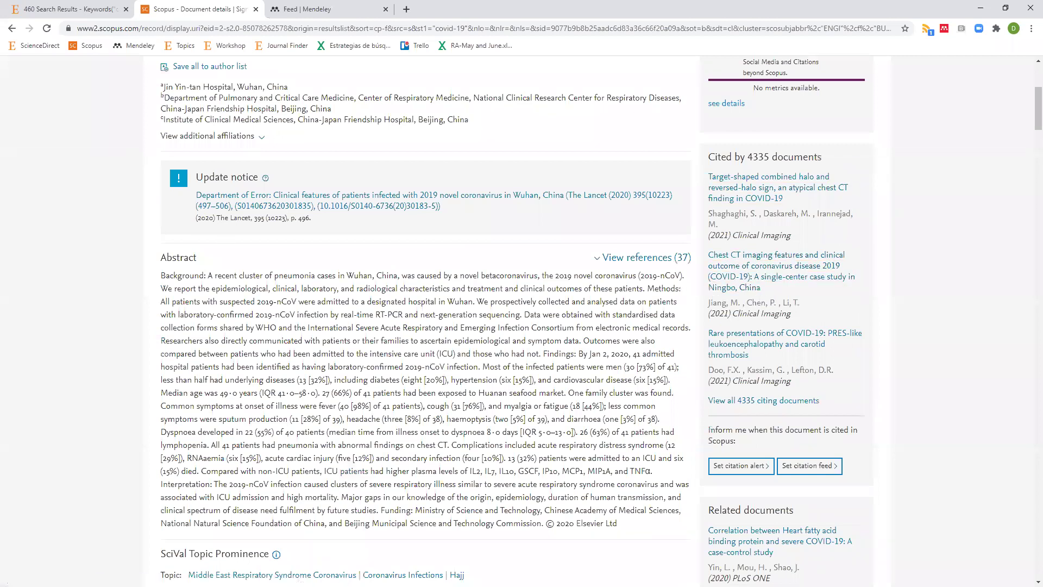
- Return to the document search form and reopen the "monetary policy" results from the search history
click(12, 28)
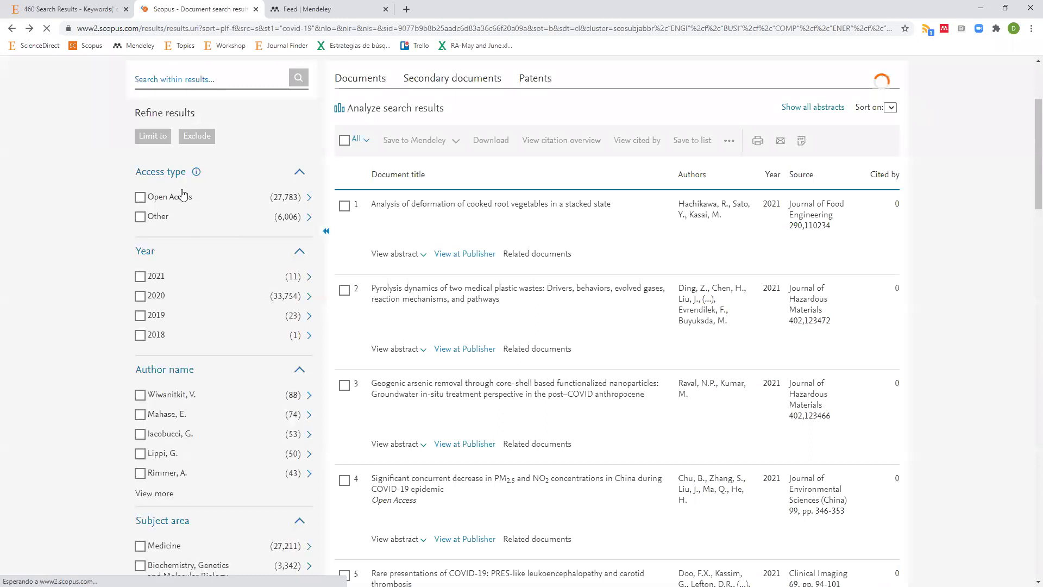
click(166, 198)
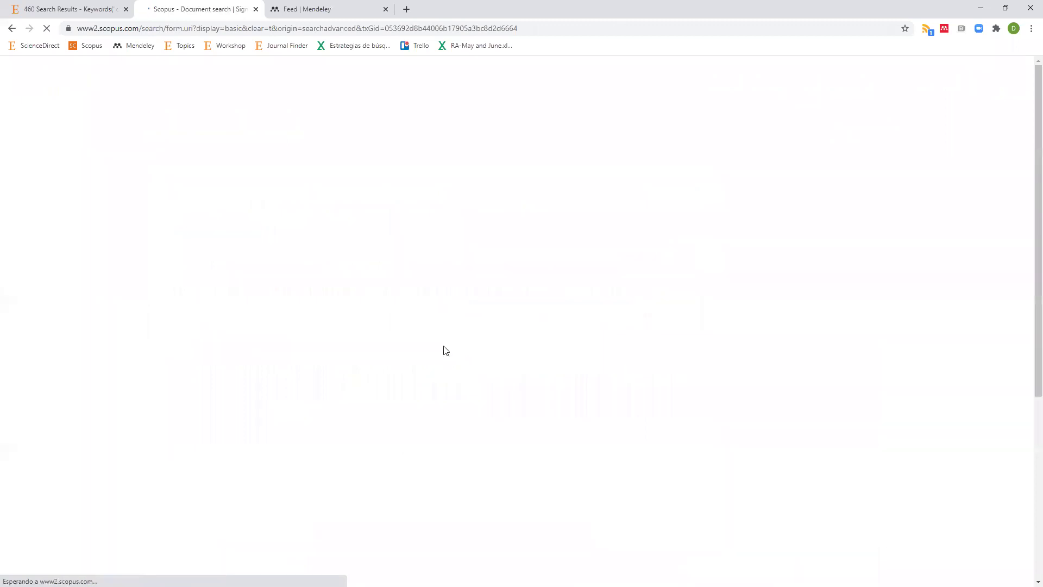
scroll(435, 356, down, 2)
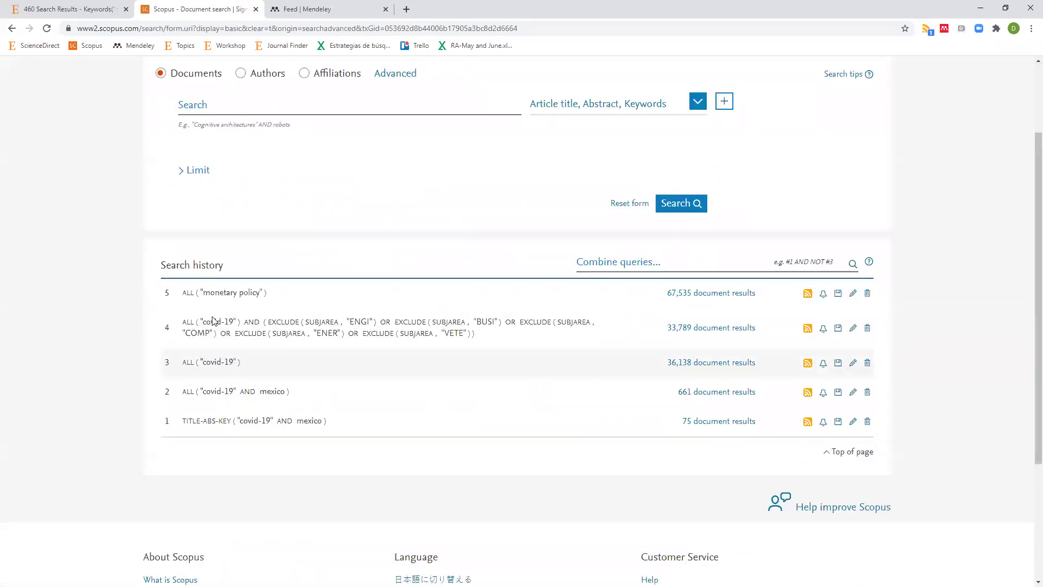
click(721, 294)
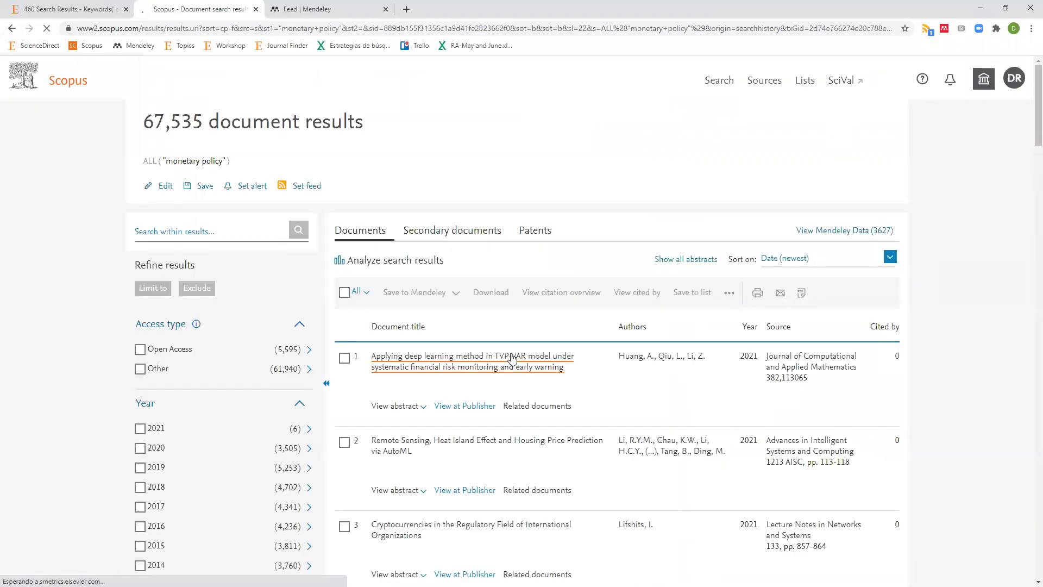
- Open the first monetary policy document, on a deep learning method in a TVP-VAR model, check its metrics and return to the results
click(512, 359)
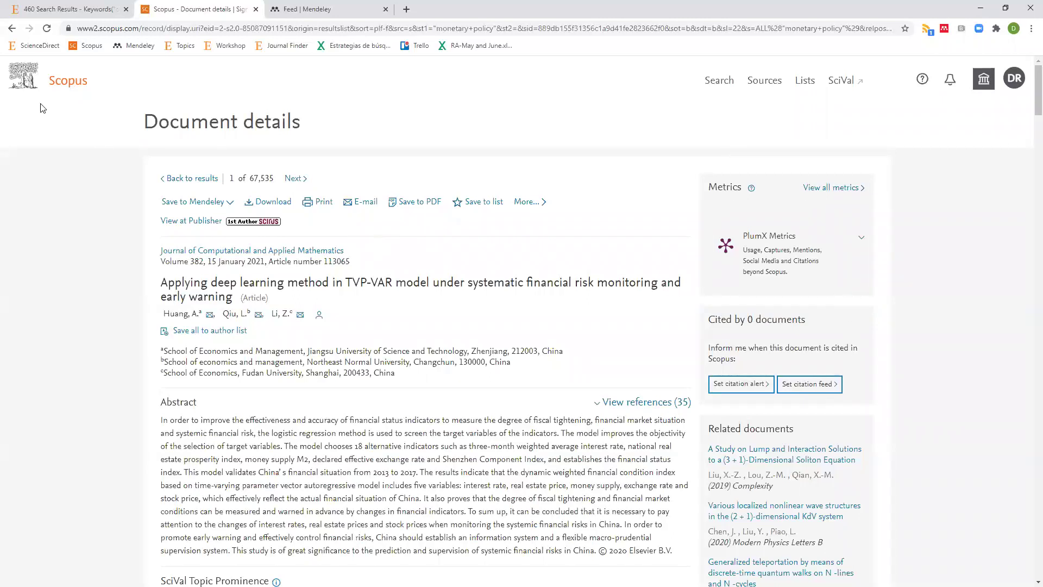
click(12, 28)
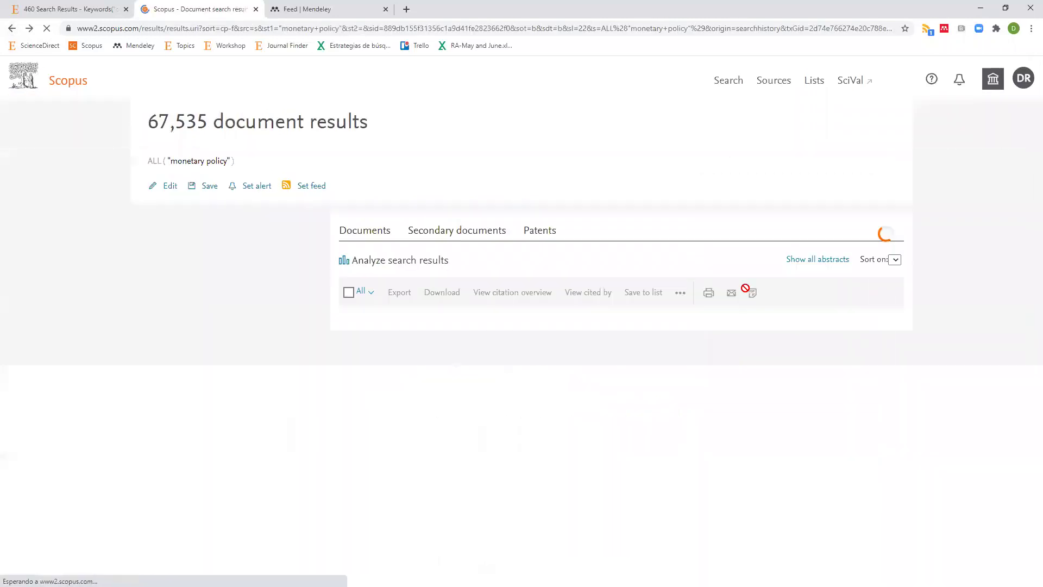
scroll(658, 301, down, 6)
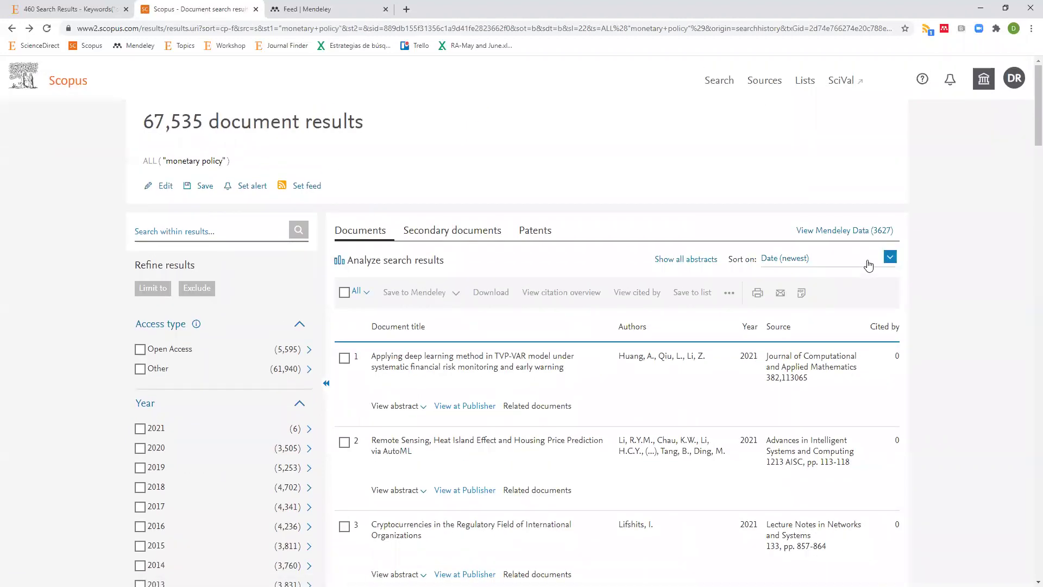
- Open the sort options for the monetary policy results
click(890, 257)
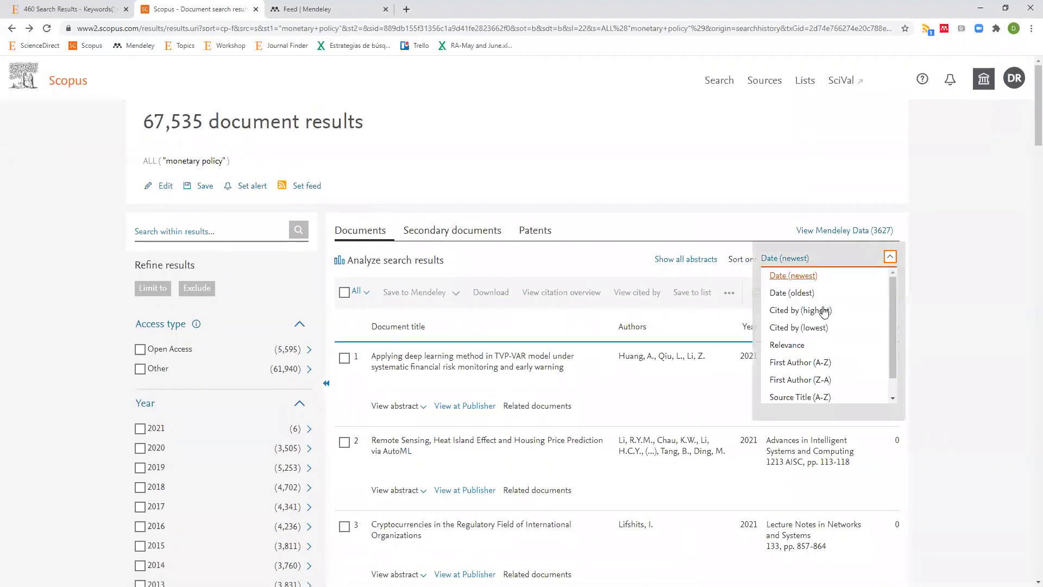
- Sort the "monetary policy" results by Cited by (highest) and open the first document's details
click(825, 311)
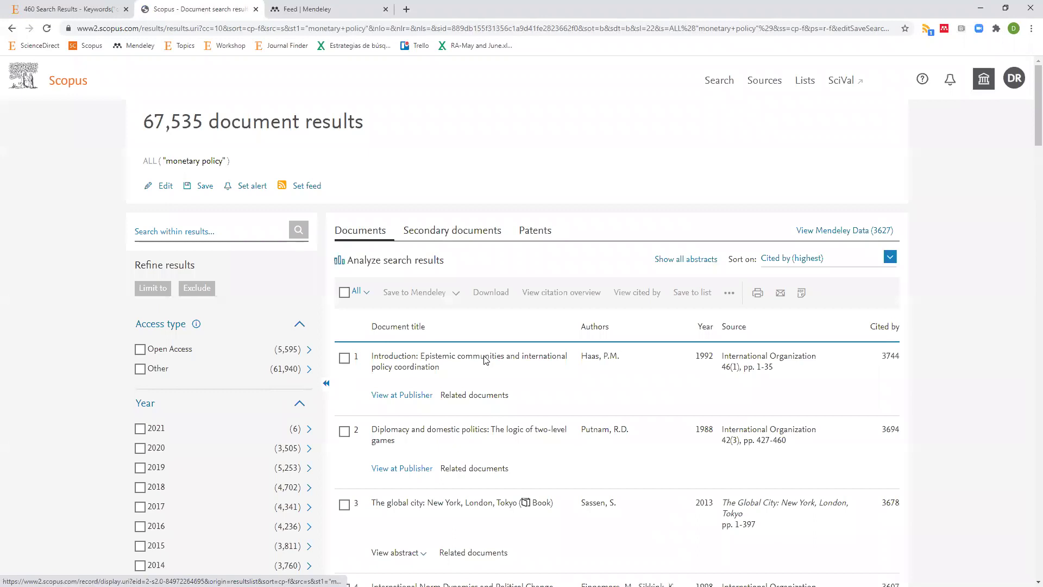
click(485, 361)
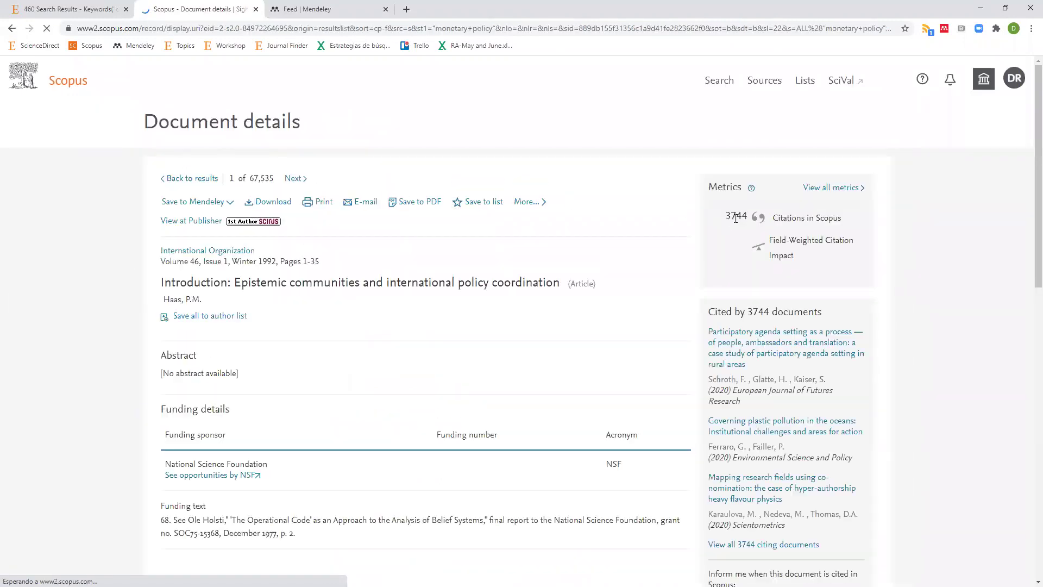
- Examine the article's Scopus citation count and expand its PlumX Metrics to check the citations, usage and Readers figures
double_click(747, 216)
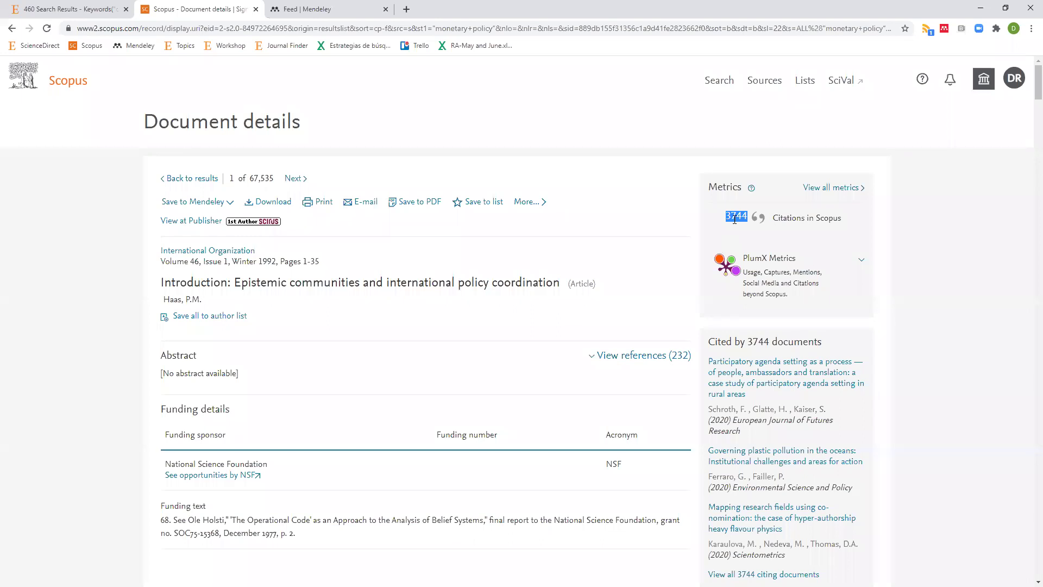
click(861, 262)
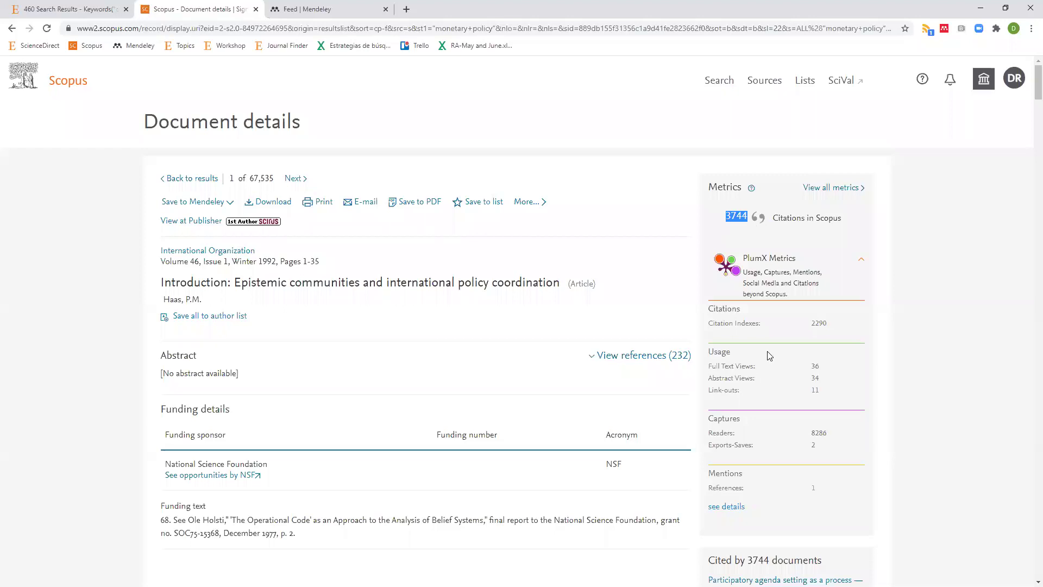
scroll(735, 240, down, 1)
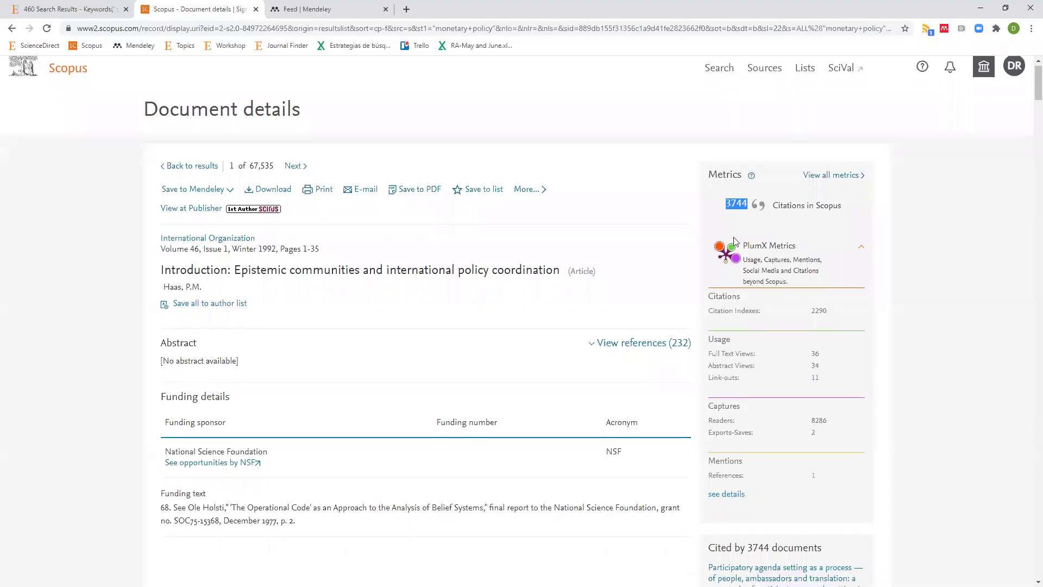
scroll(735, 240, down, 2)
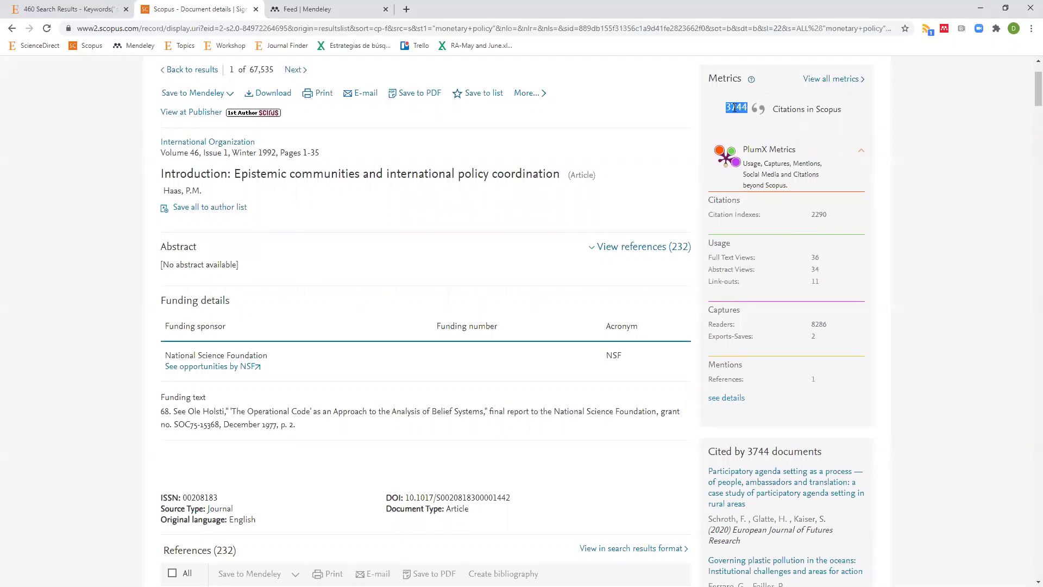
scroll(866, 223, down, 2)
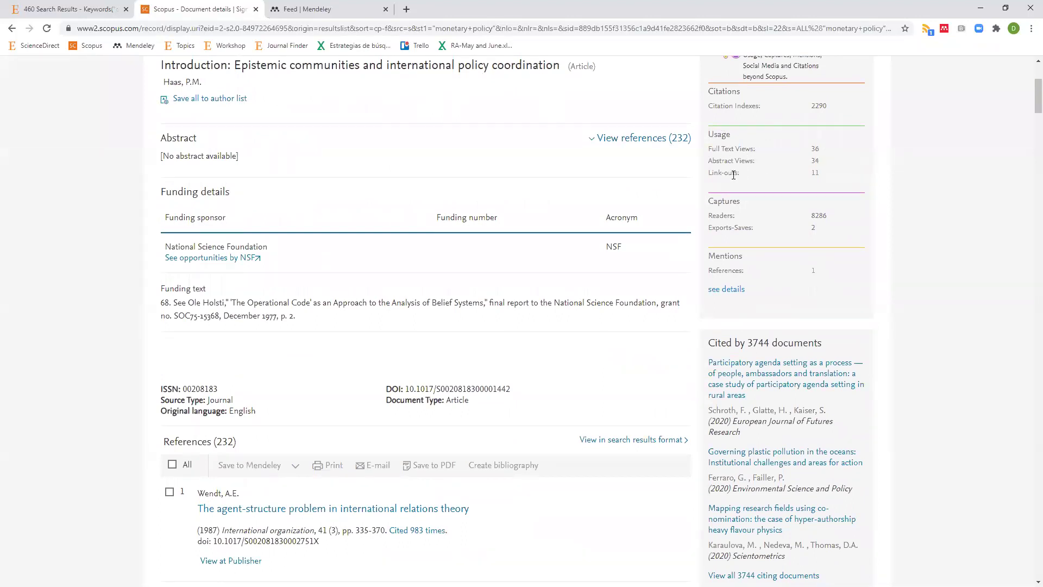
double_click(722, 215)
click(815, 213)
double_click(813, 217)
scroll(193, 304, up, 4)
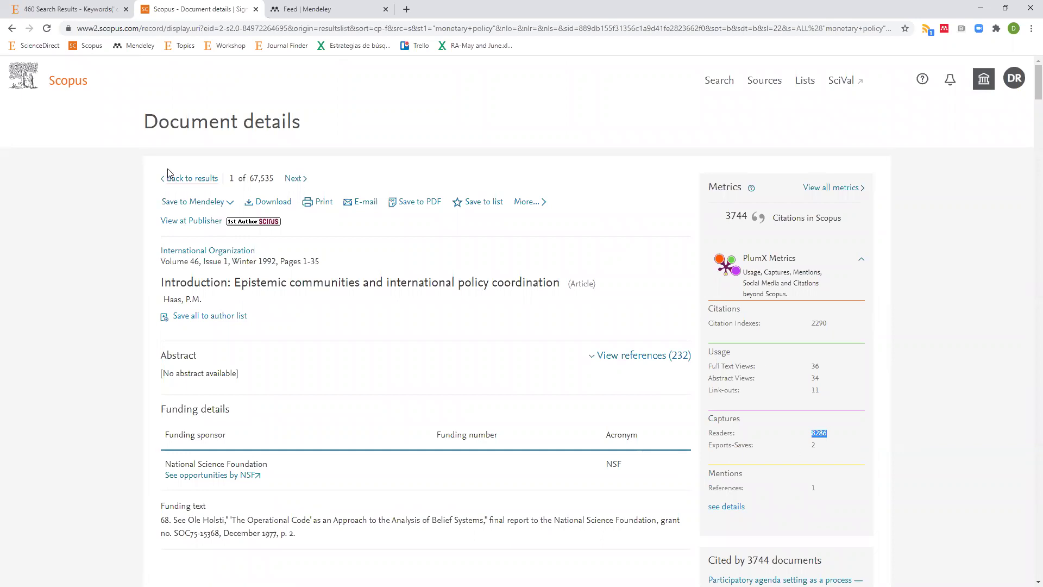
- Return to the results list and look through the most cited documents
click(13, 30)
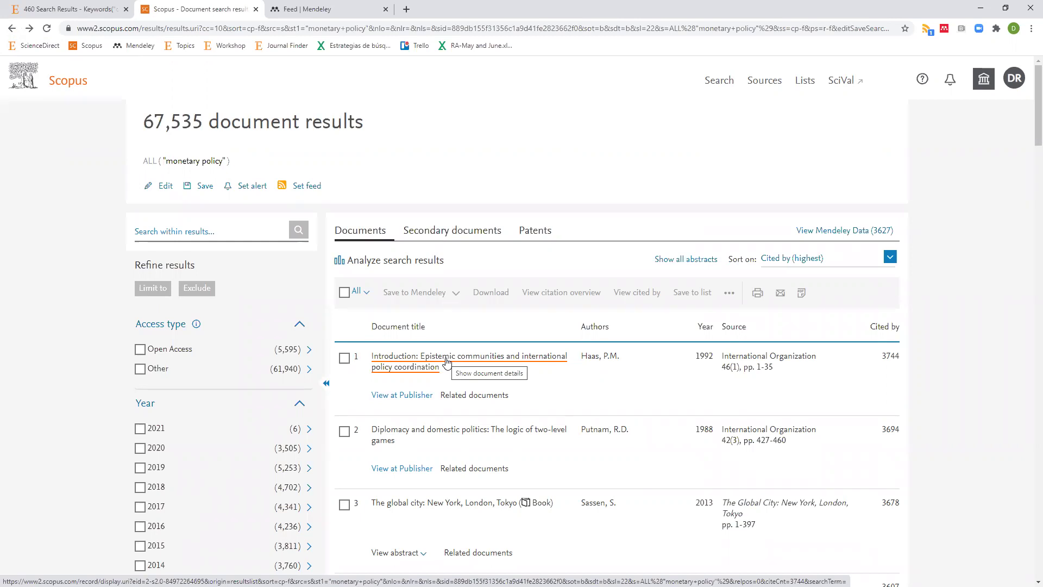
scroll(446, 362, down, 3)
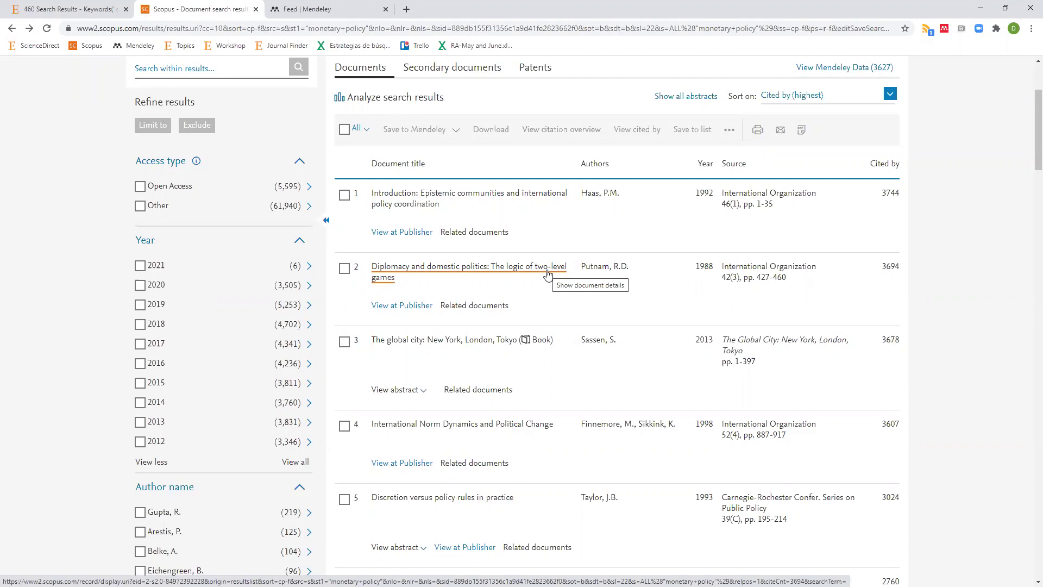
scroll(266, 408, up, 3)
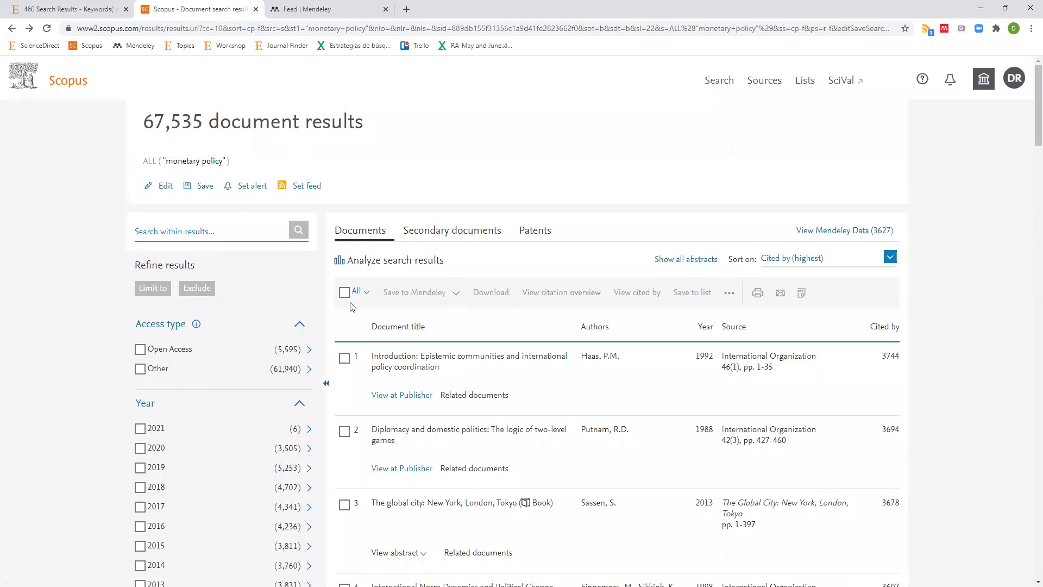
- Open the analysis of the search results and review the documents-by-year chart and the additional data cards
click(396, 266)
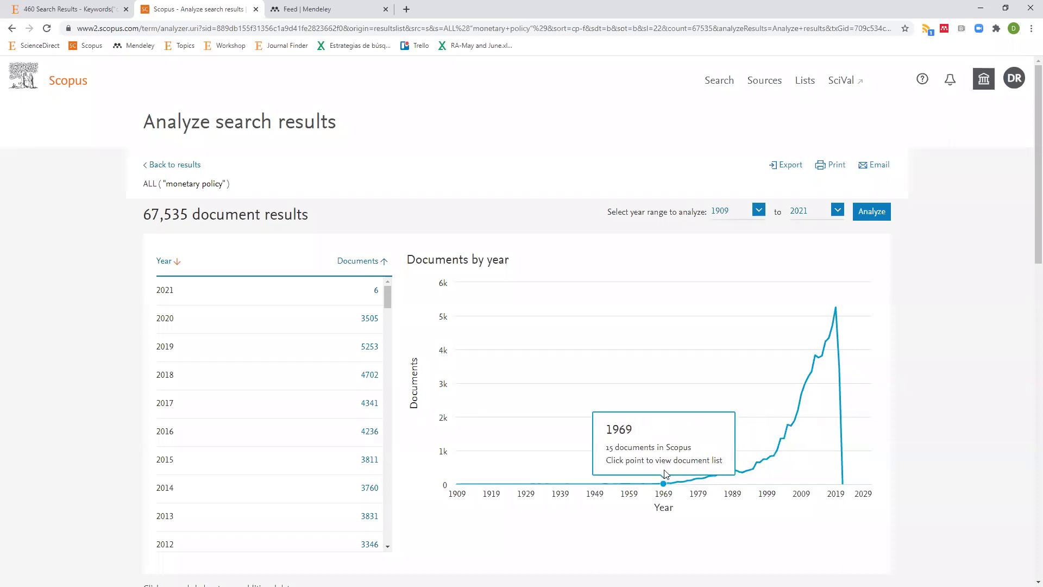
scroll(663, 472, down, 7)
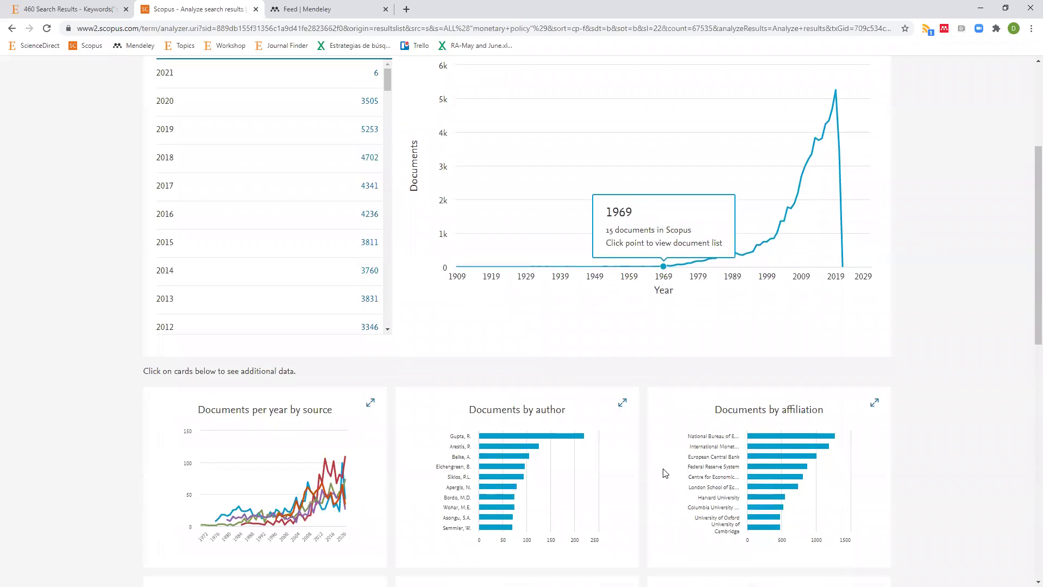
scroll(314, 313, down, 1)
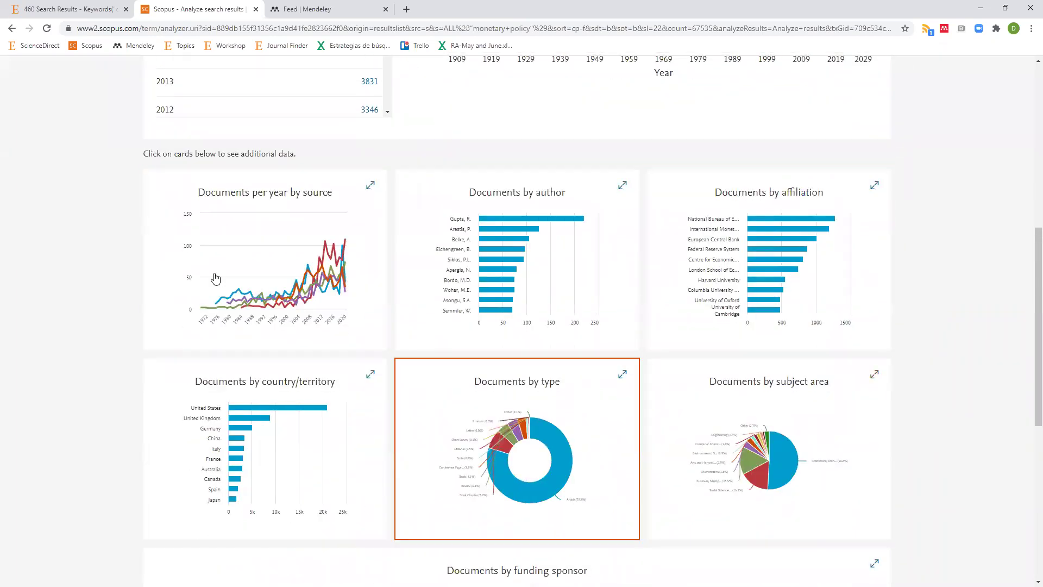
- Open the Documents per year by source chart and examine the yearly trends of the compared journals
click(673, 342)
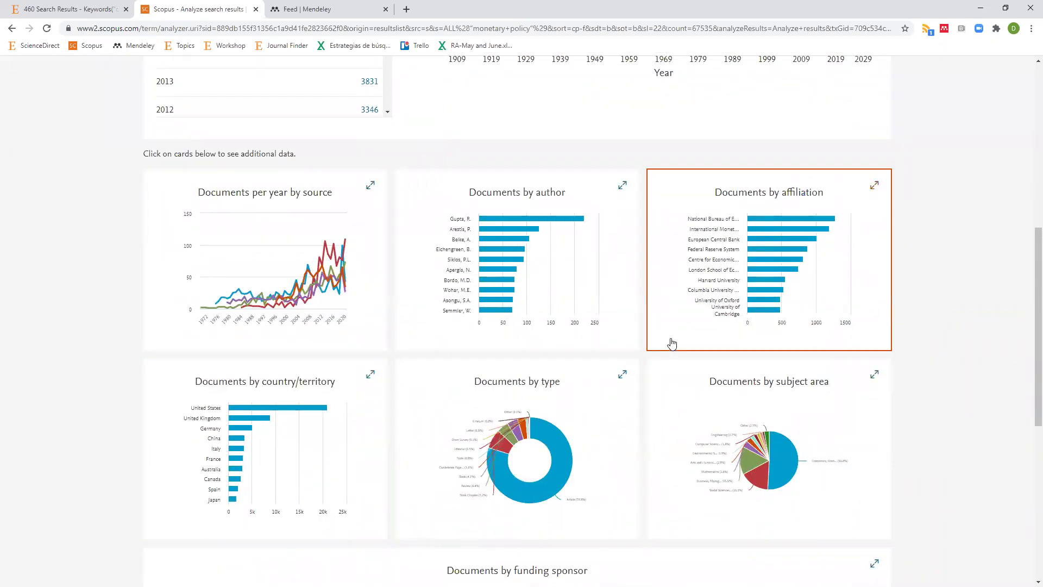
click(273, 230)
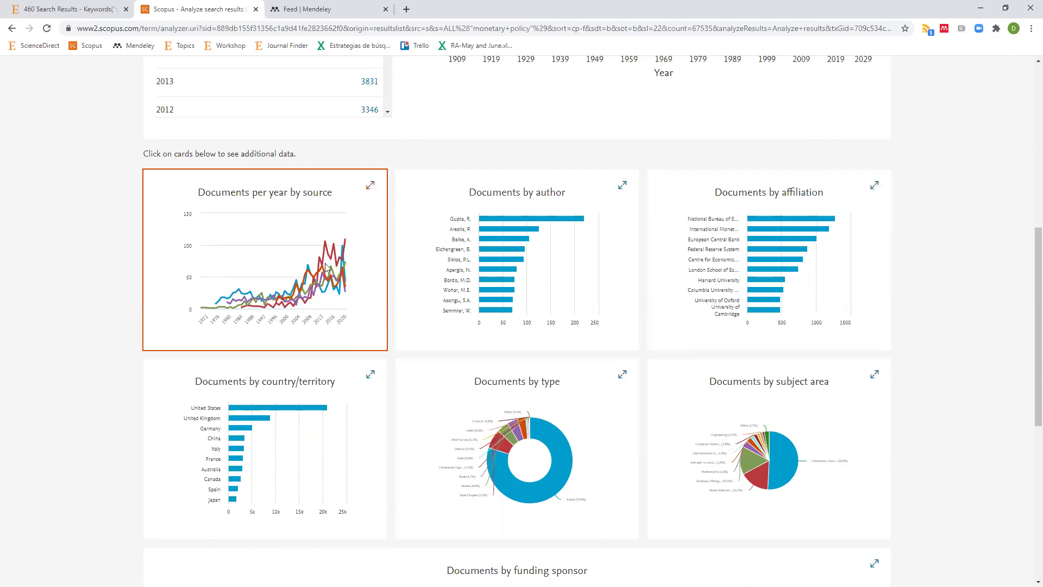
scroll(614, 326, down, 2)
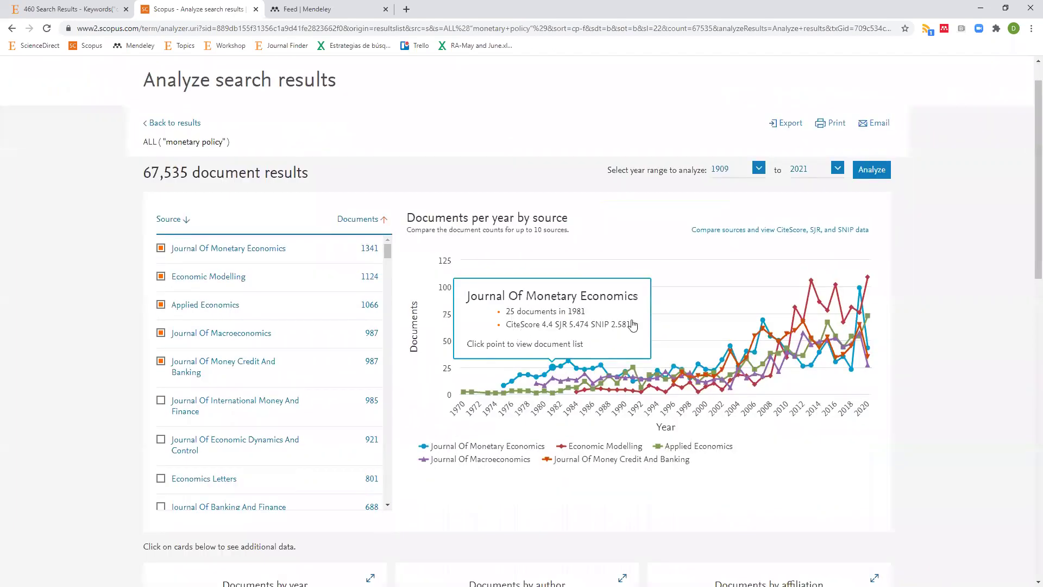
scroll(799, 309, down, 1)
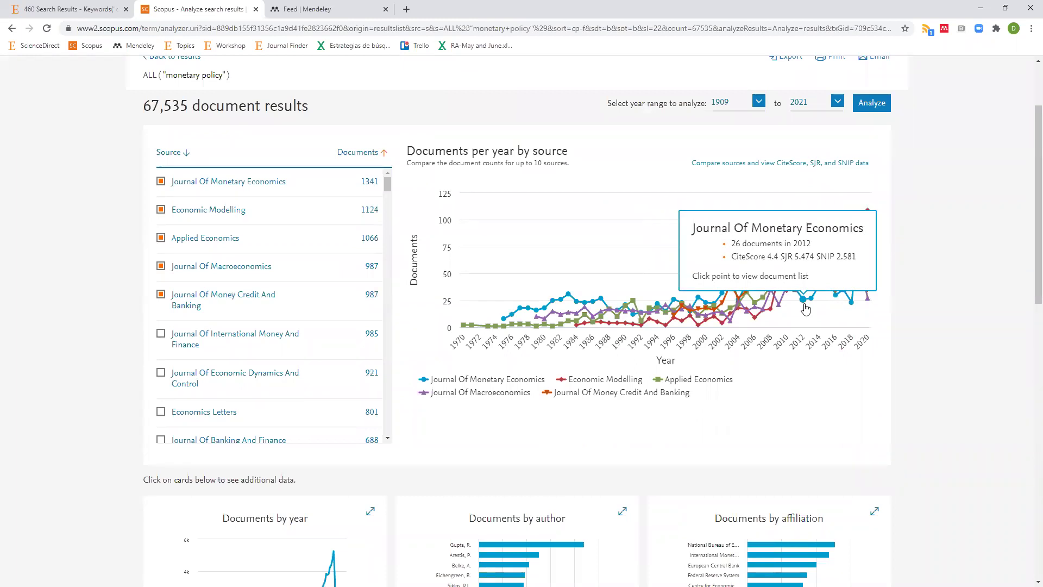
mouse_move(754, 322)
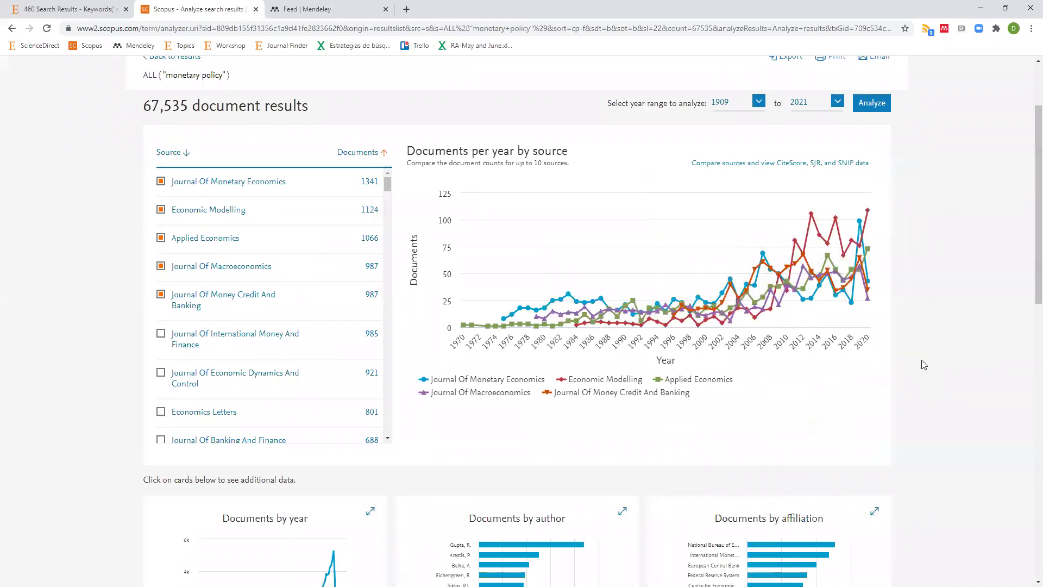
mouse_move(815, 222)
- Open the Documents by author chart and inspect the most productive authors
scroll(543, 348, down, 4)
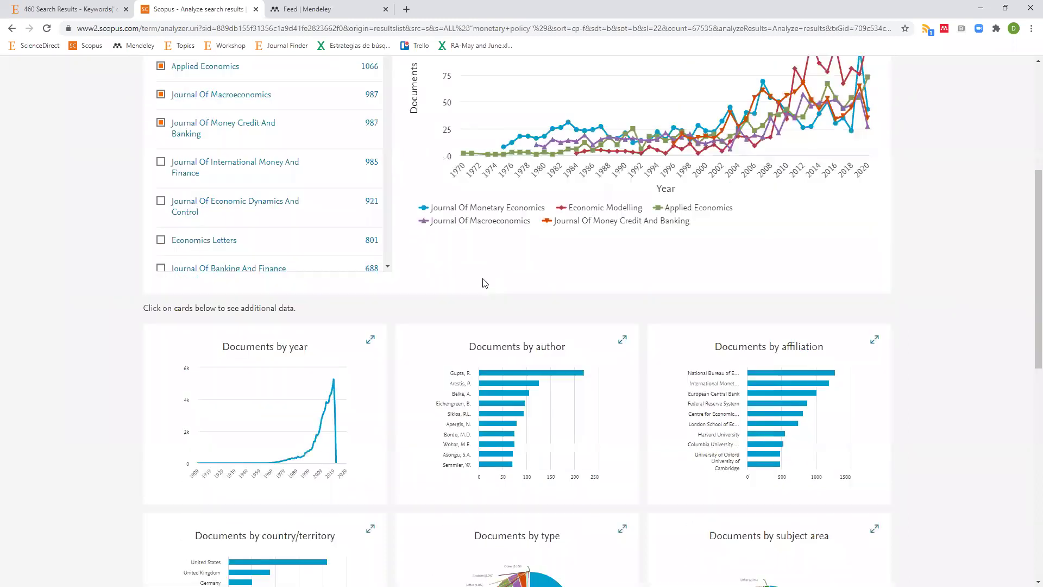
click(512, 318)
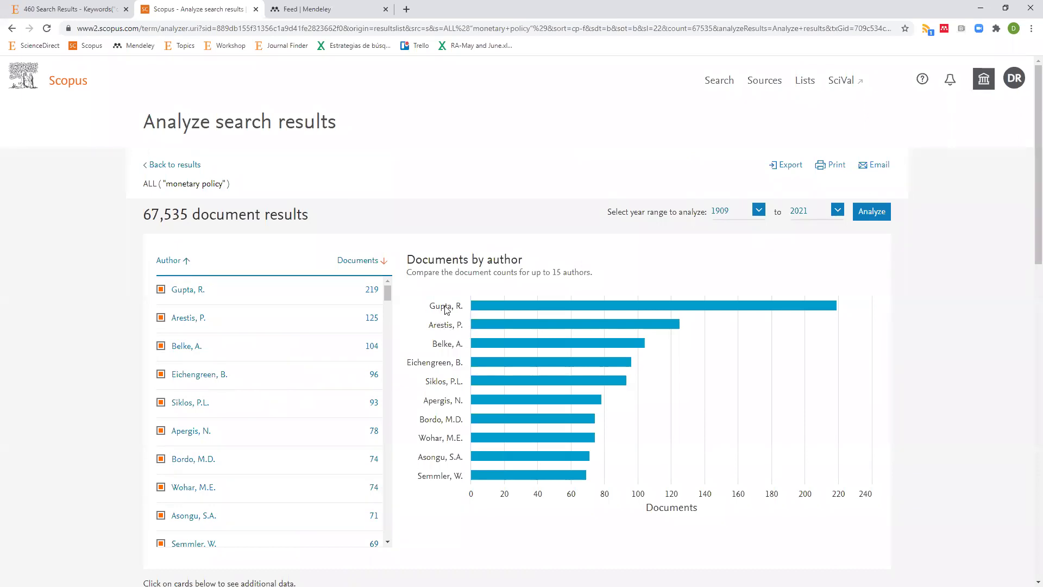
mouse_move(523, 309)
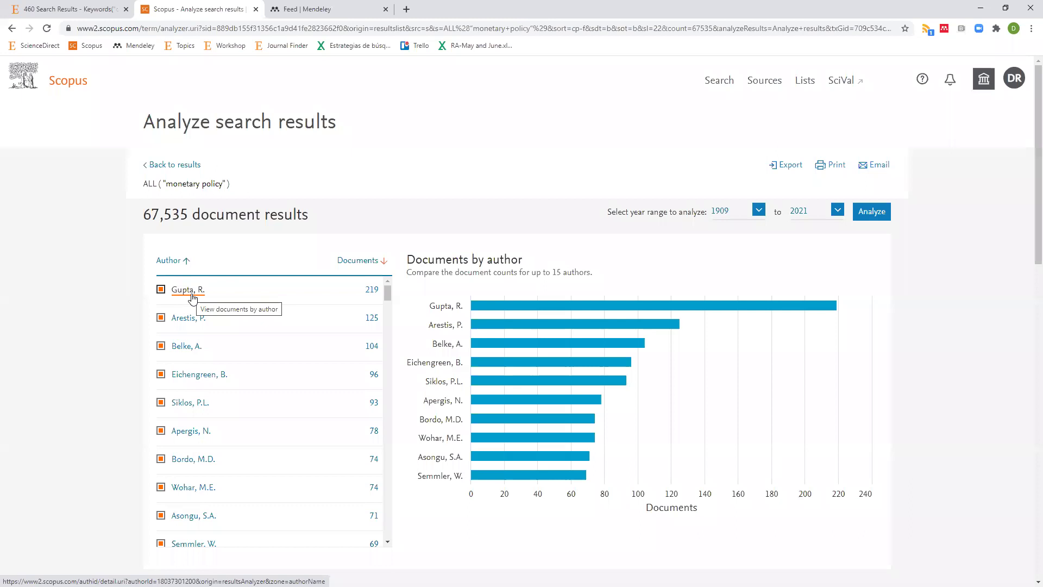
- Open the Documents by affiliation chart and inspect the institutions, including the University of Cambridge bar
scroll(554, 408, down, 3)
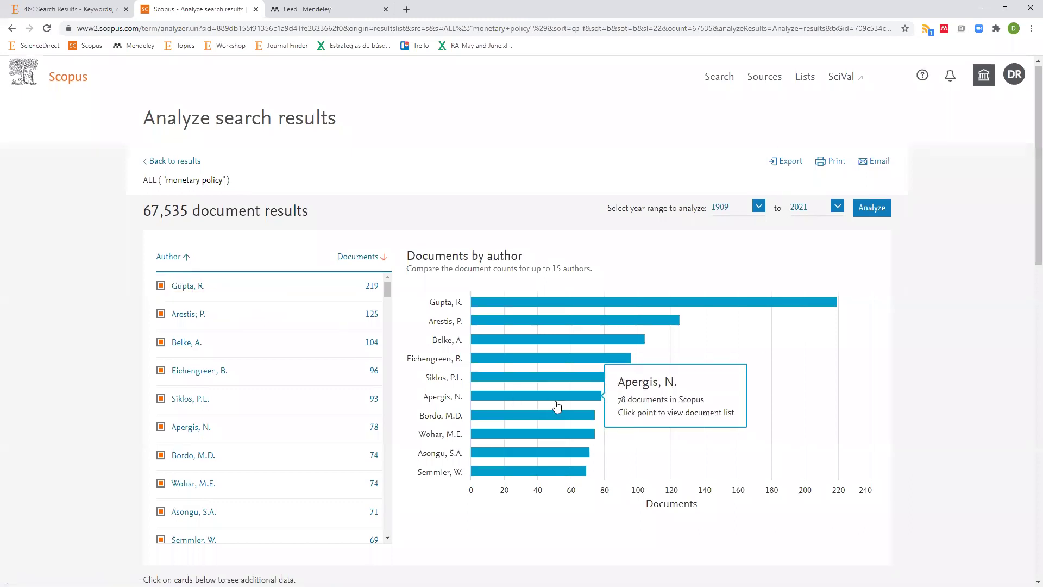
scroll(530, 451, down, 5)
click(763, 283)
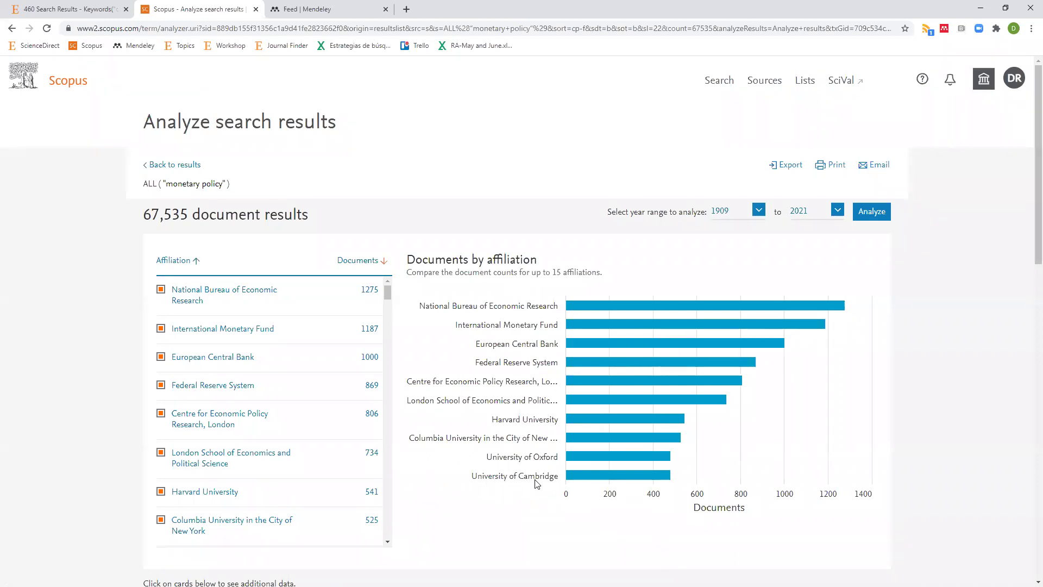
mouse_move(581, 478)
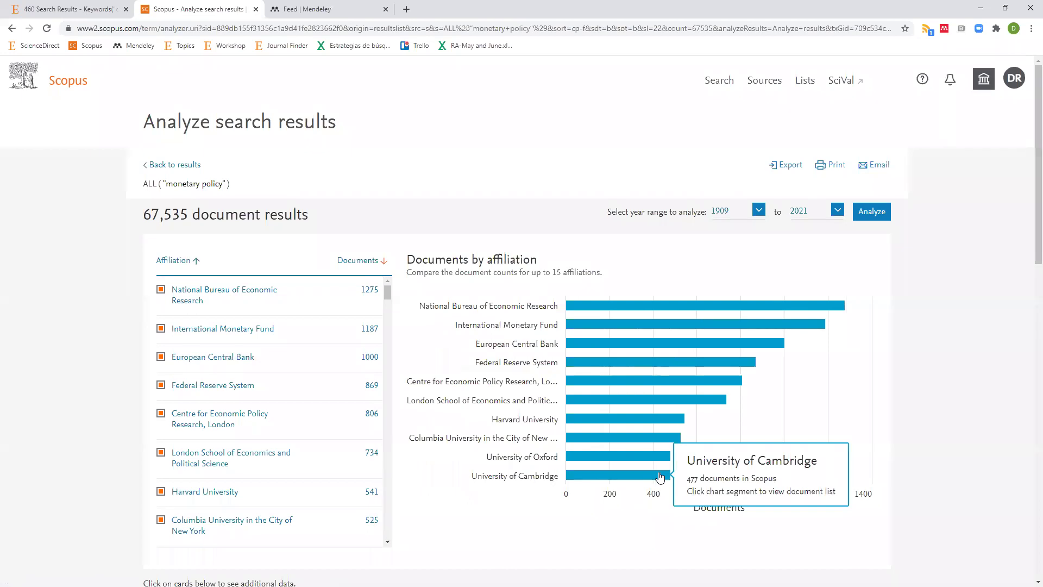
- Open the Documents by country/territory chart and inspect the document counts of individual countries
scroll(504, 452, down, 2)
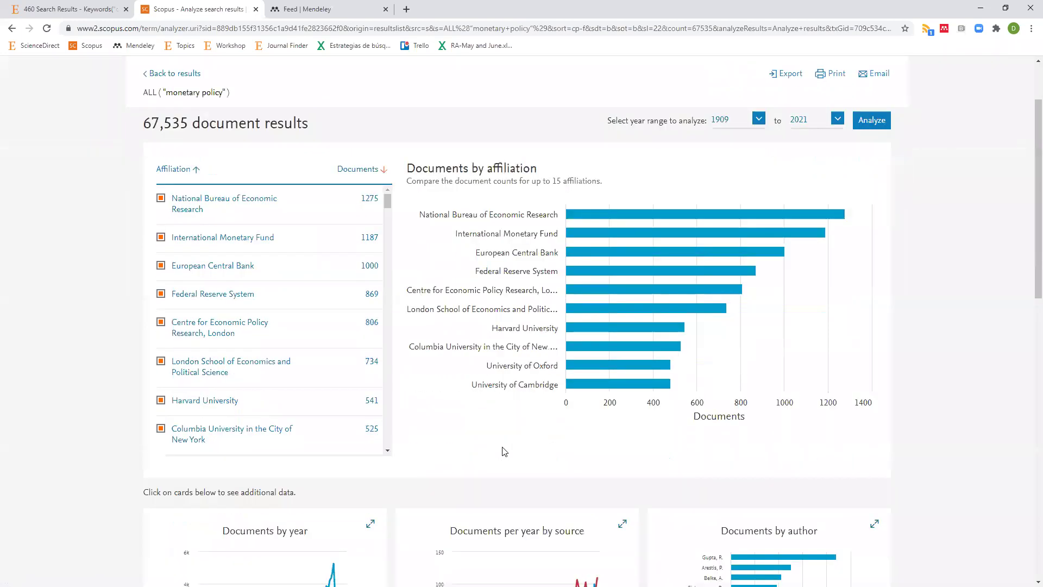
scroll(234, 340, down, 10)
click(228, 330)
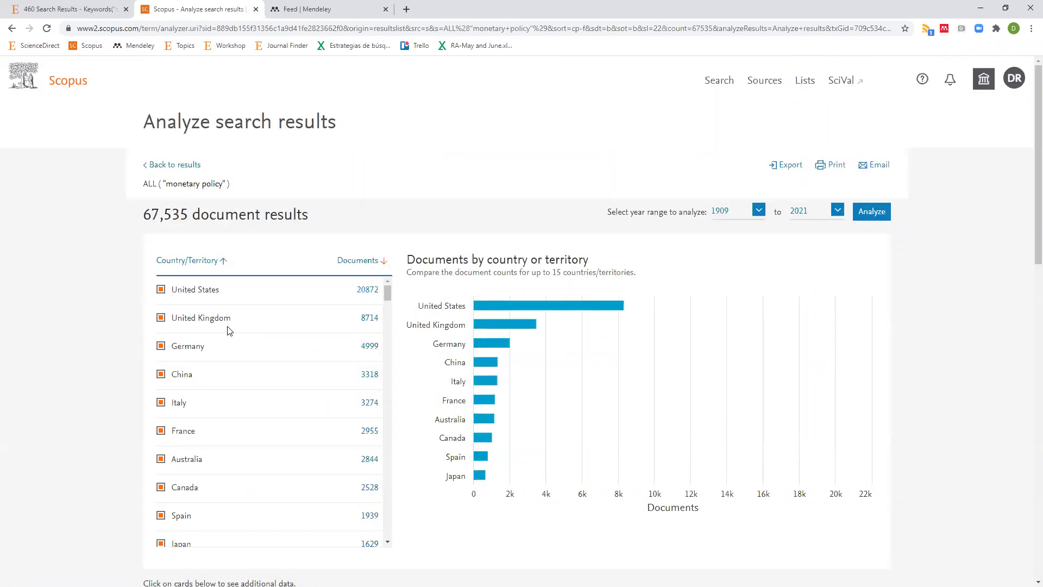
mouse_move(535, 311)
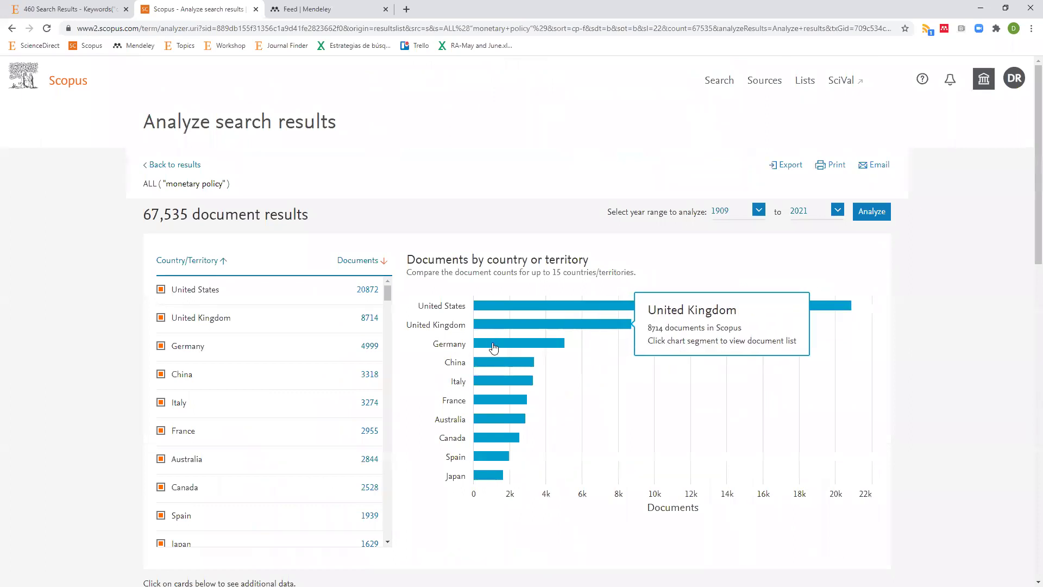
mouse_move(485, 483)
mouse_move(499, 403)
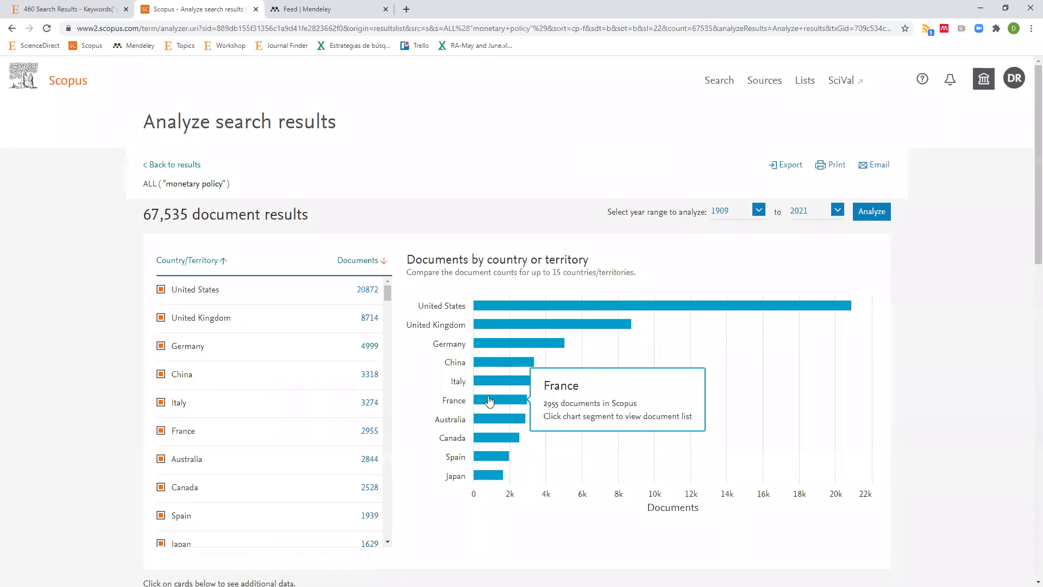
- Open the Documents by type chart and inspect the shares of articles and the smaller document types
scroll(490, 401, down, 4)
scroll(490, 400, down, 3)
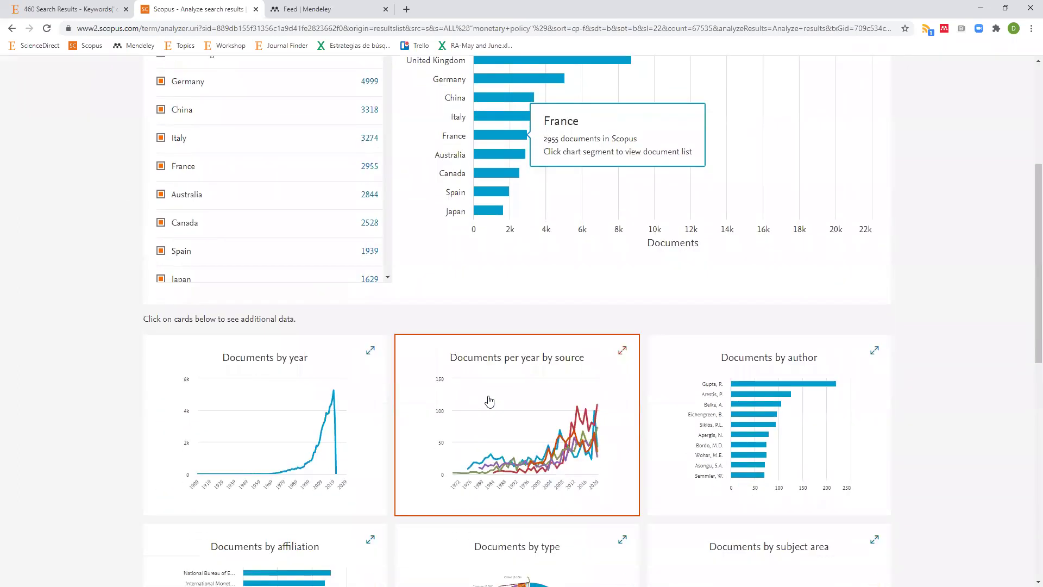
scroll(539, 371, down, 2)
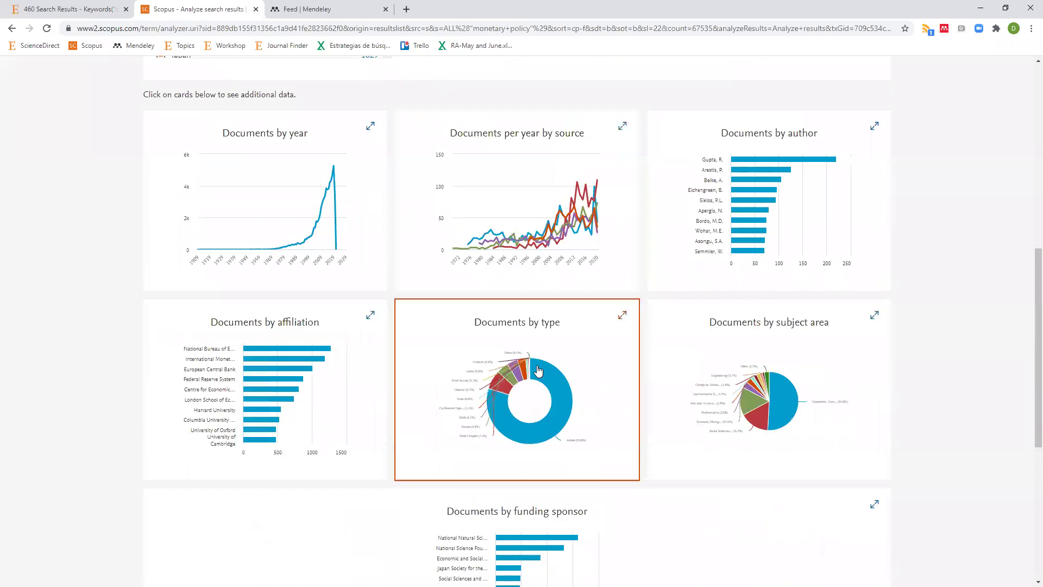
click(539, 370)
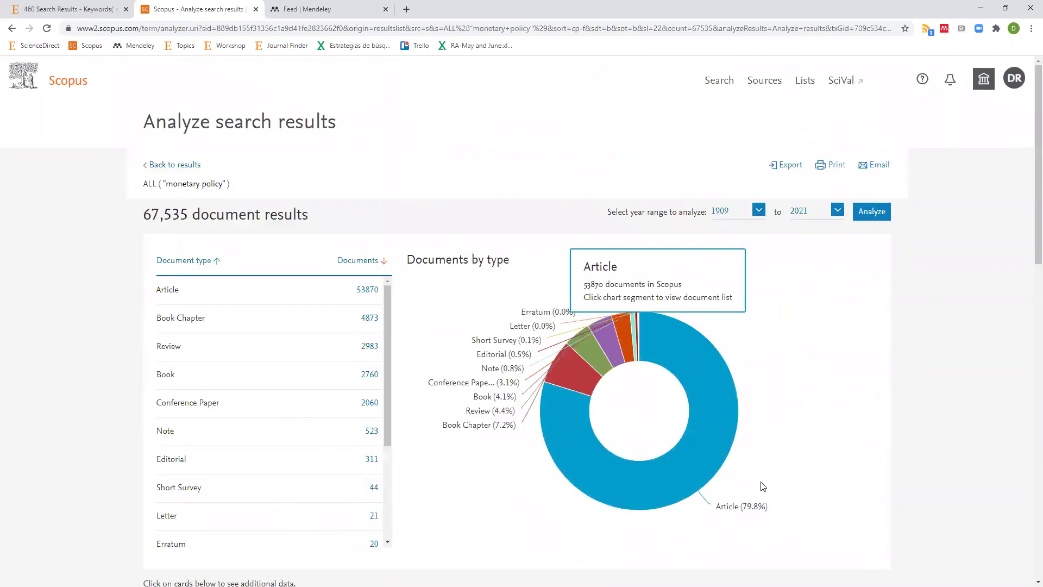
mouse_move(651, 521)
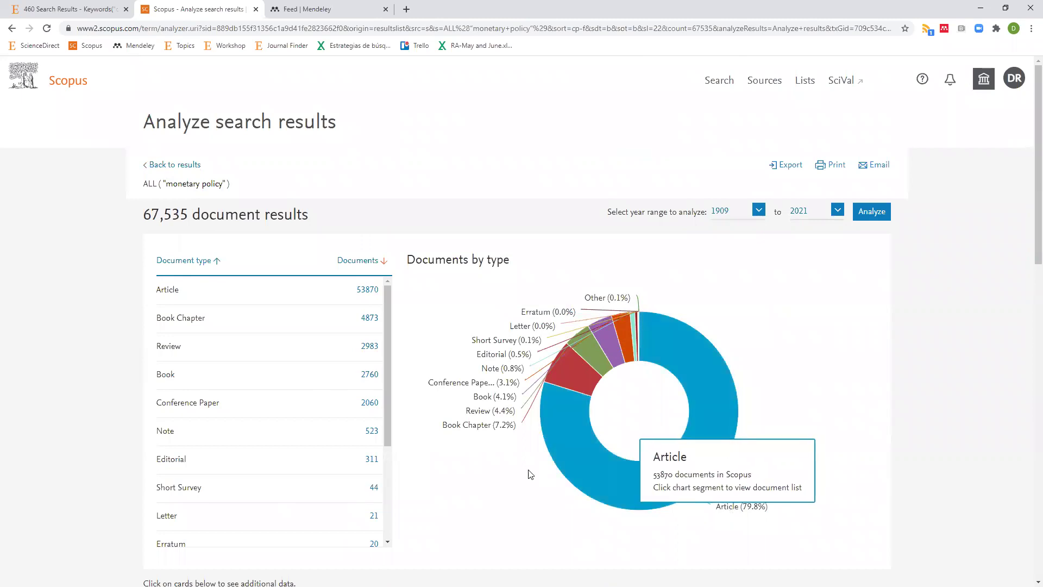
mouse_move(439, 427)
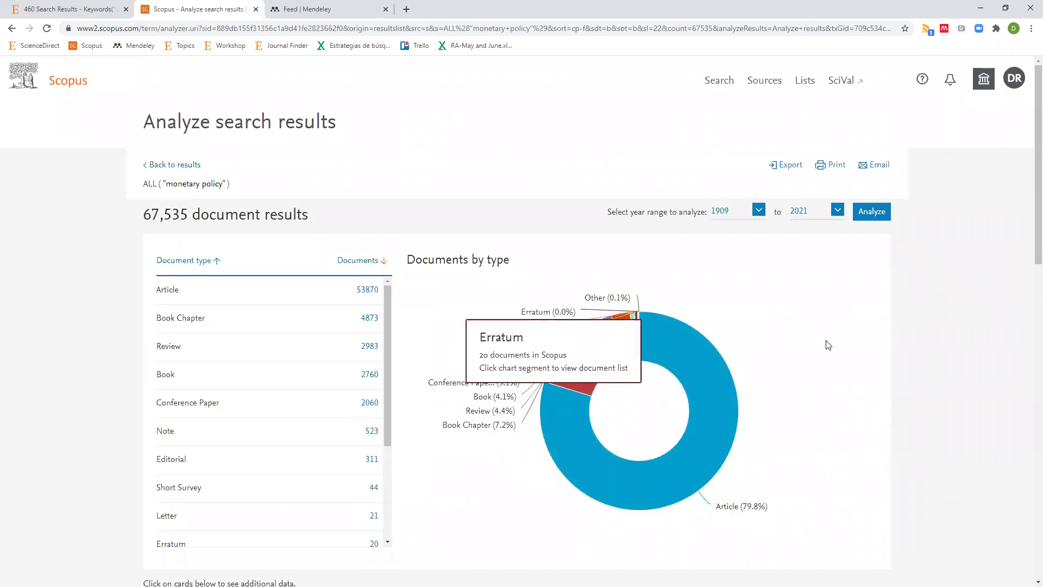
- Open the Documents by subject area chart and inspect how the results are distributed among disciplines
scroll(897, 390, down, 5)
scroll(870, 390, down, 7)
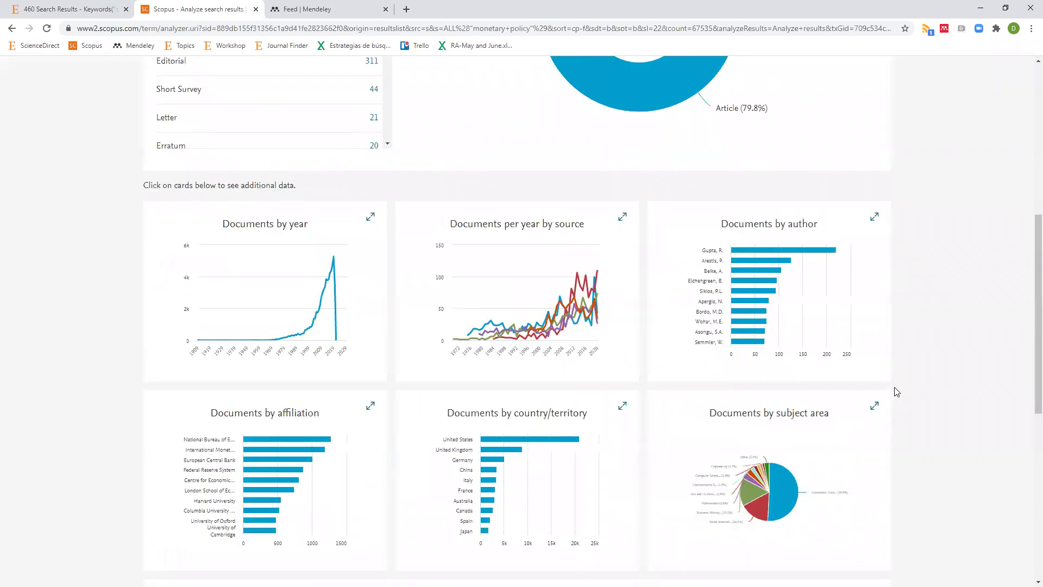
scroll(832, 389, up, 3)
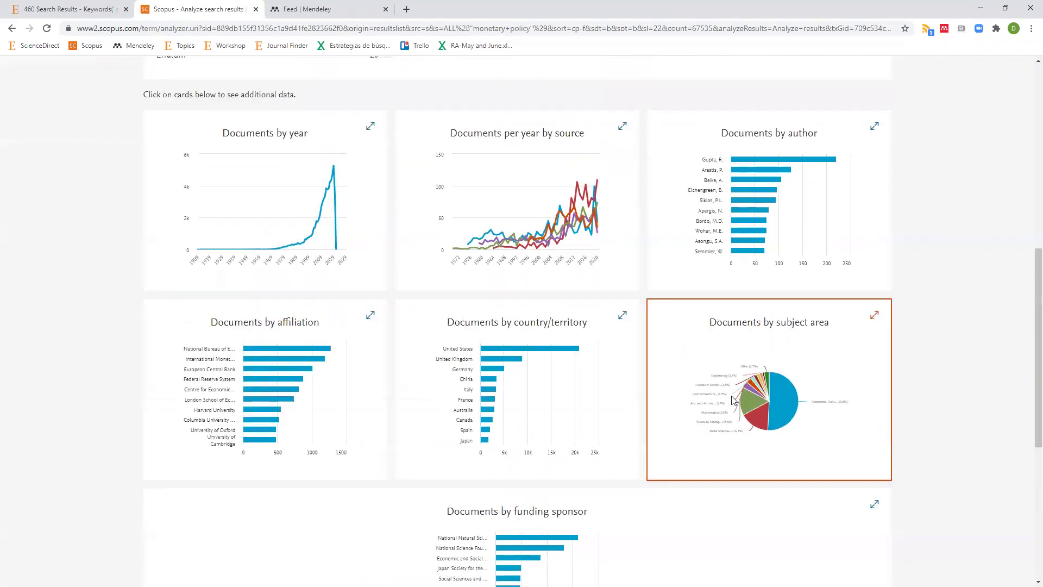
click(809, 405)
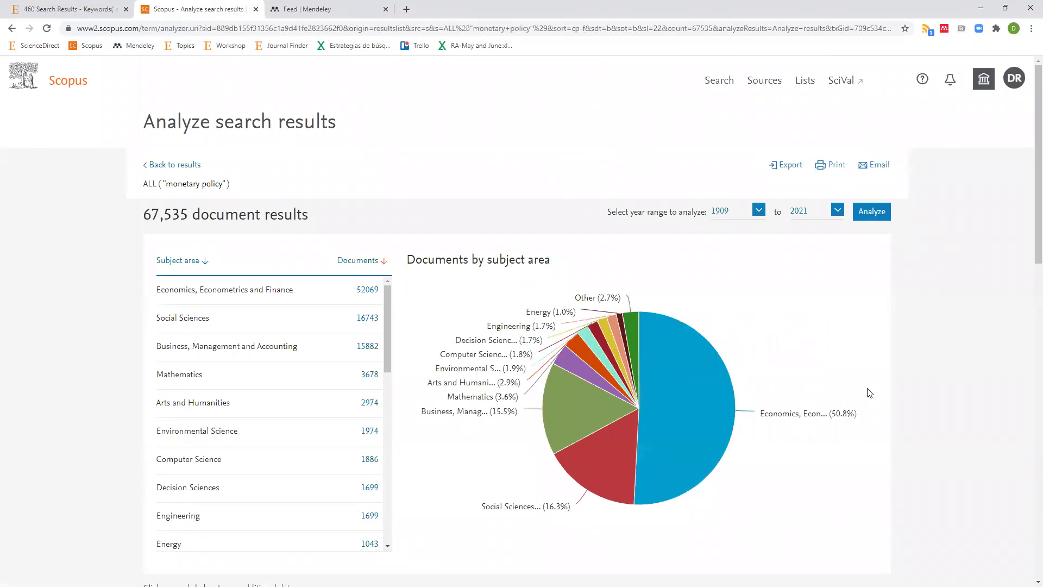
- Open the Documents by funding sponsor chart and inspect the leading sponsors of the search results
scroll(870, 392, down, 15)
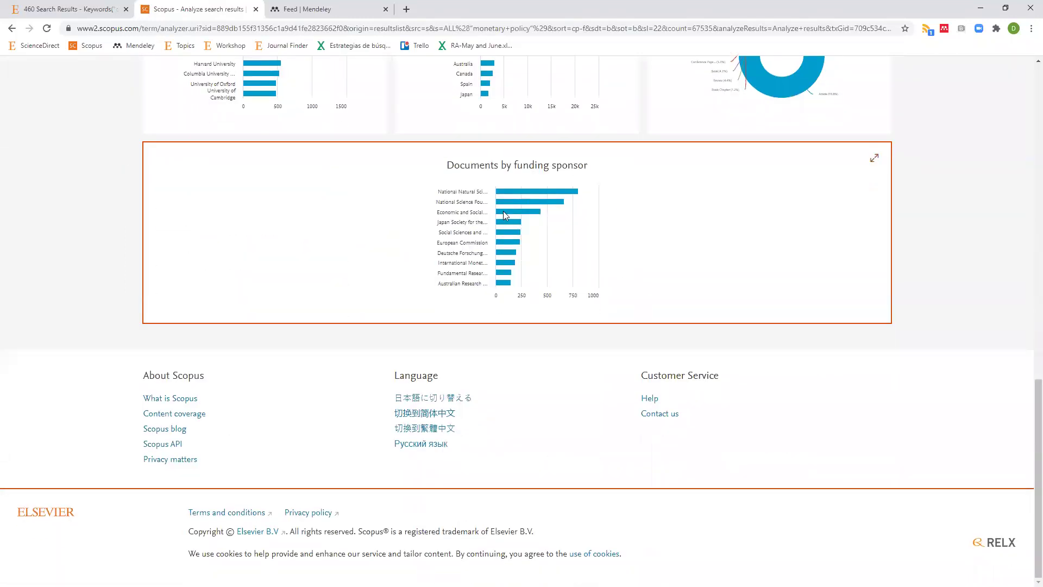
click(503, 211)
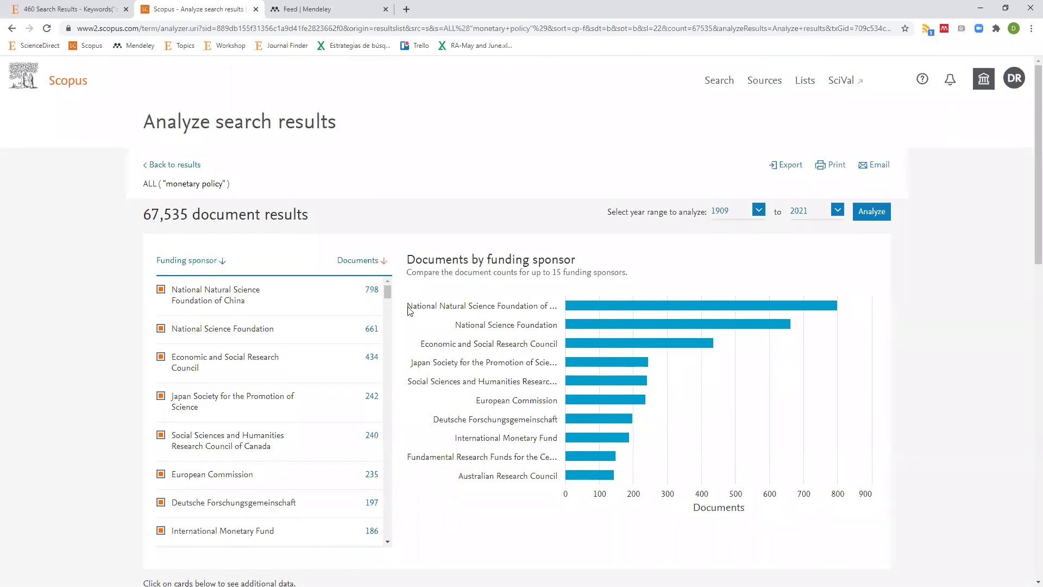
mouse_move(594, 305)
scroll(512, 395, down, 8)
scroll(109, 413, up, 8)
- Leave the analysis for the search page, view the affiliation search form and return to the document search
click(61, 86)
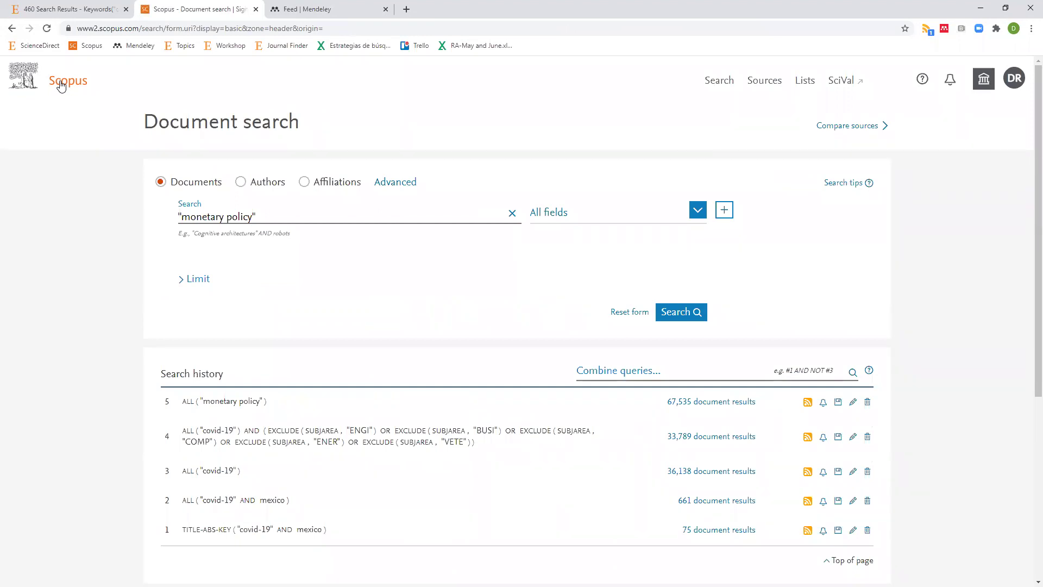
click(304, 183)
click(312, 218)
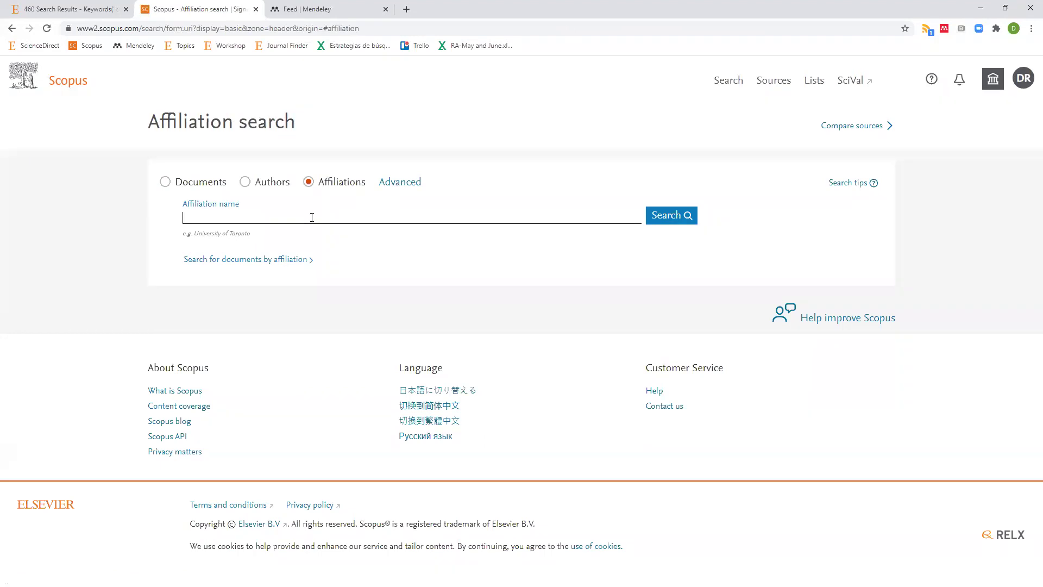
click(172, 187)
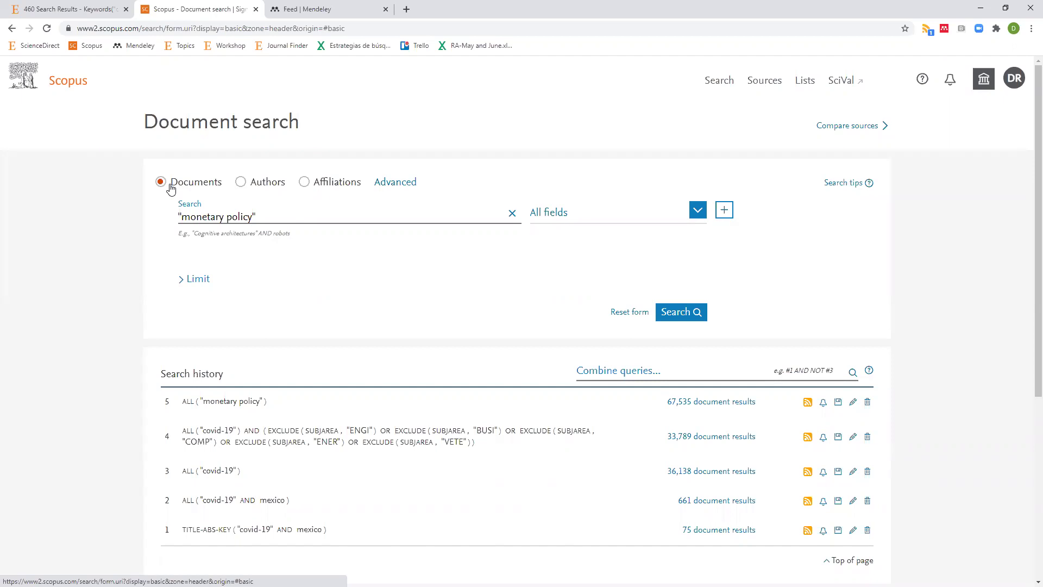
- Switch to the author search and search for authors by the last name
click(305, 183)
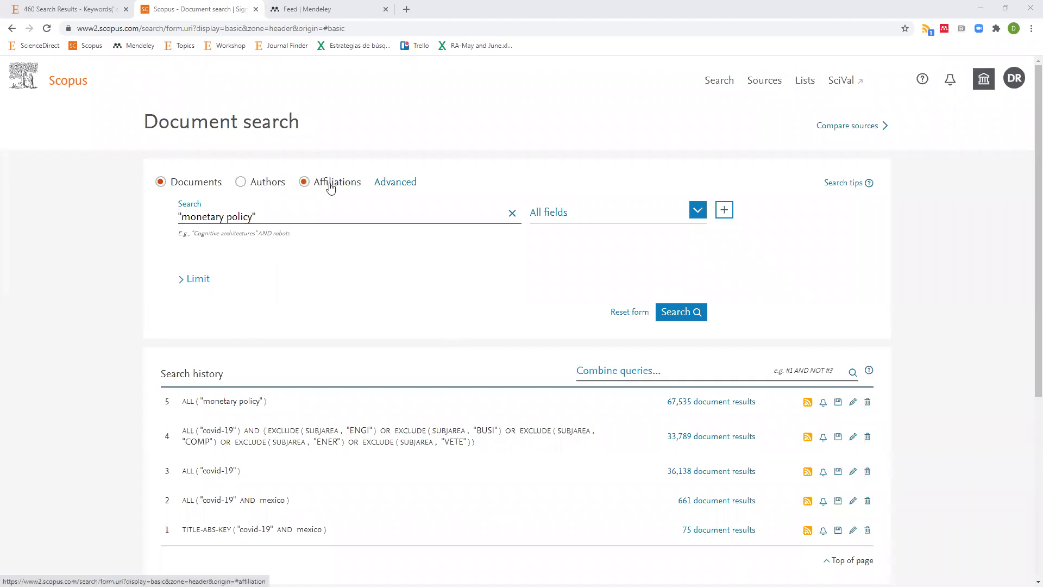
click(260, 186)
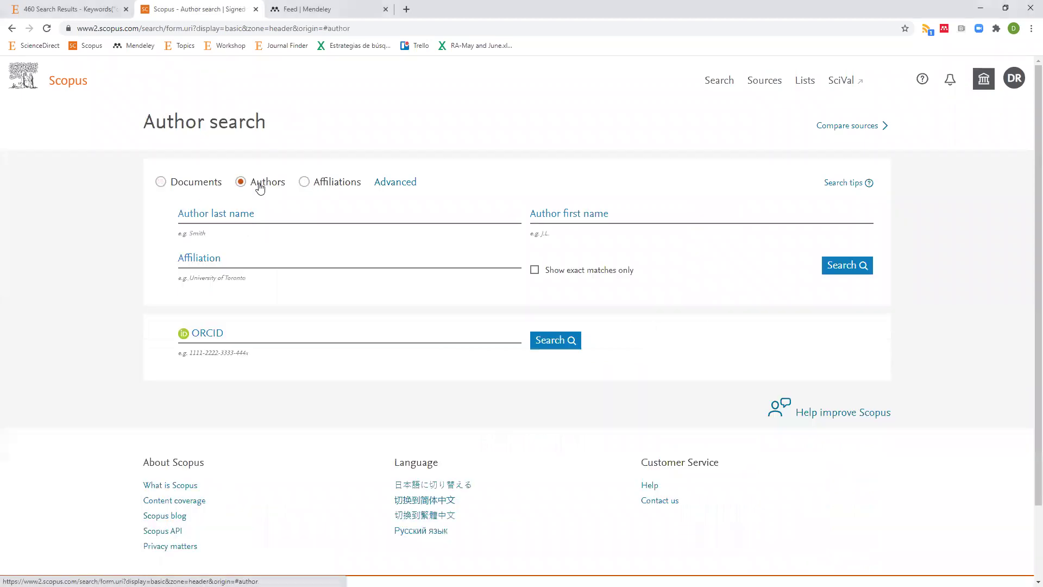
click(260, 213)
text(rangell)
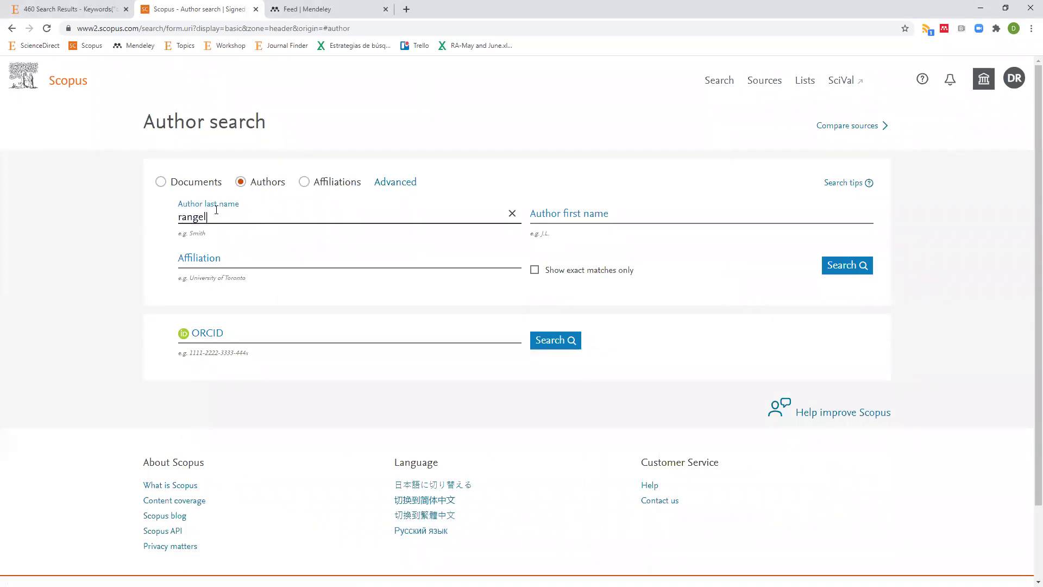
click(829, 266)
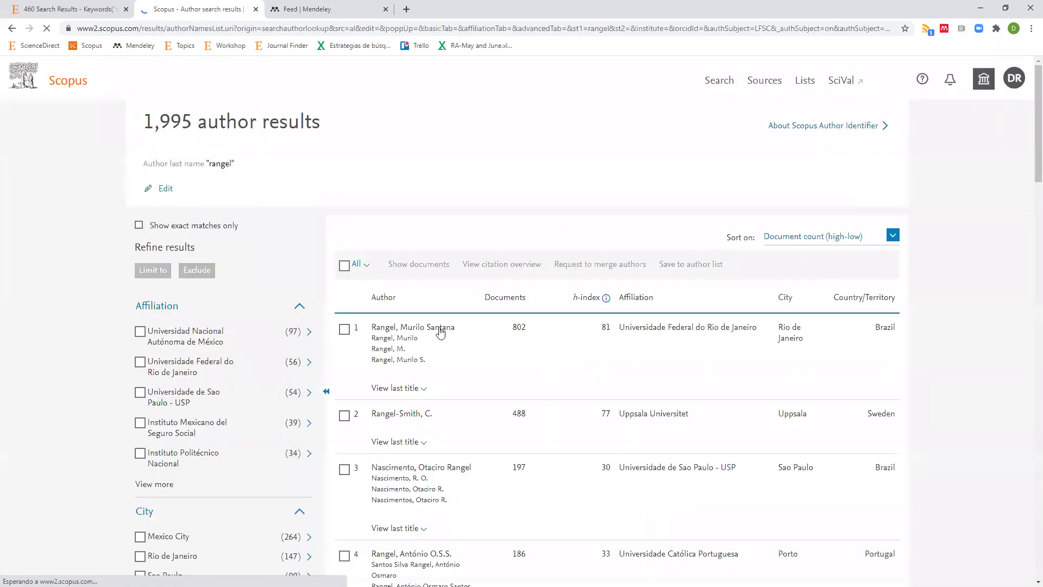
- Open the first listed author's profile and display the author's h-graph
click(445, 329)
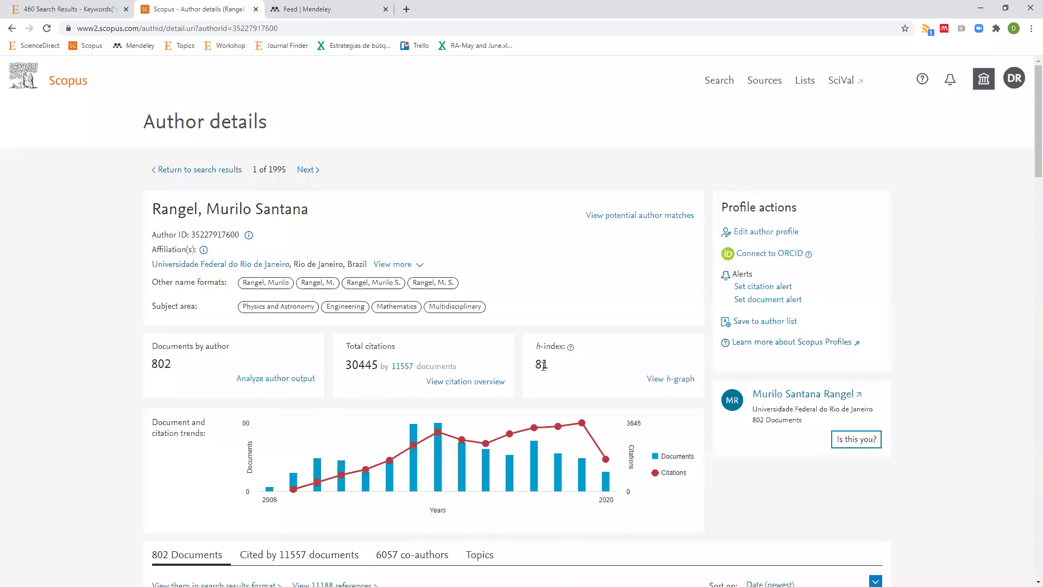
click(659, 381)
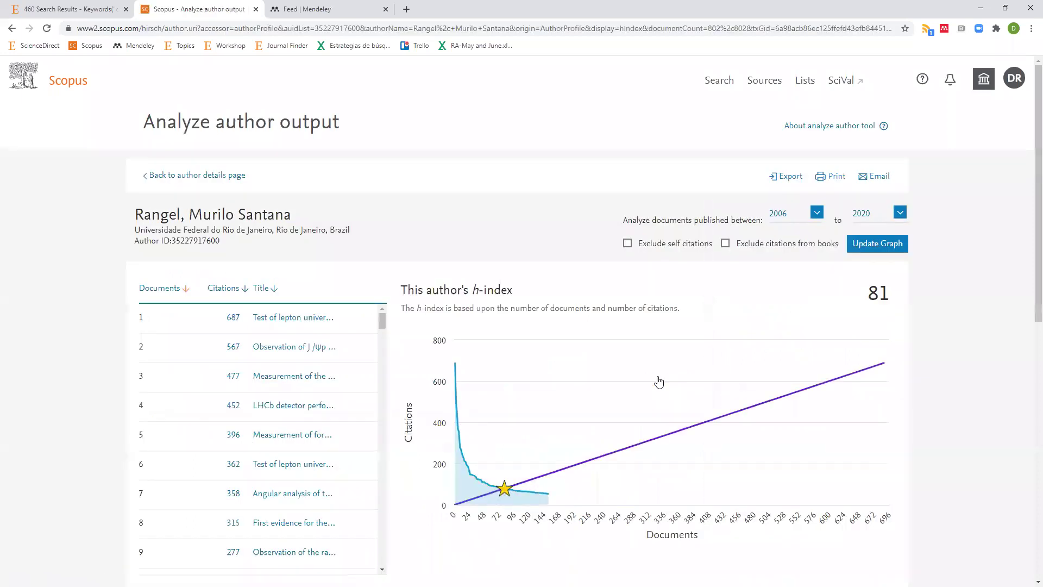
scroll(565, 391, down, 1)
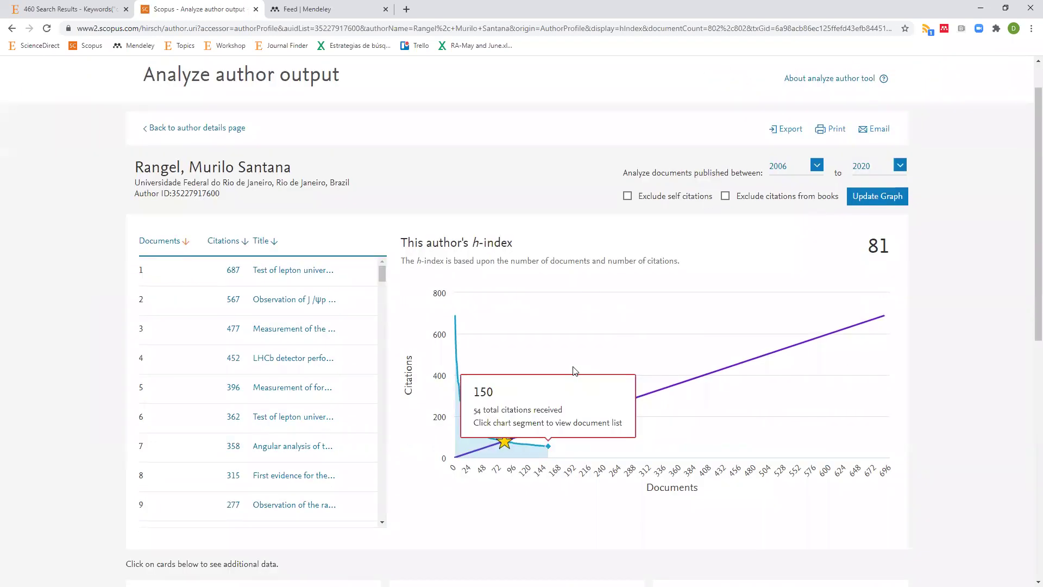
scroll(543, 429, down, 1)
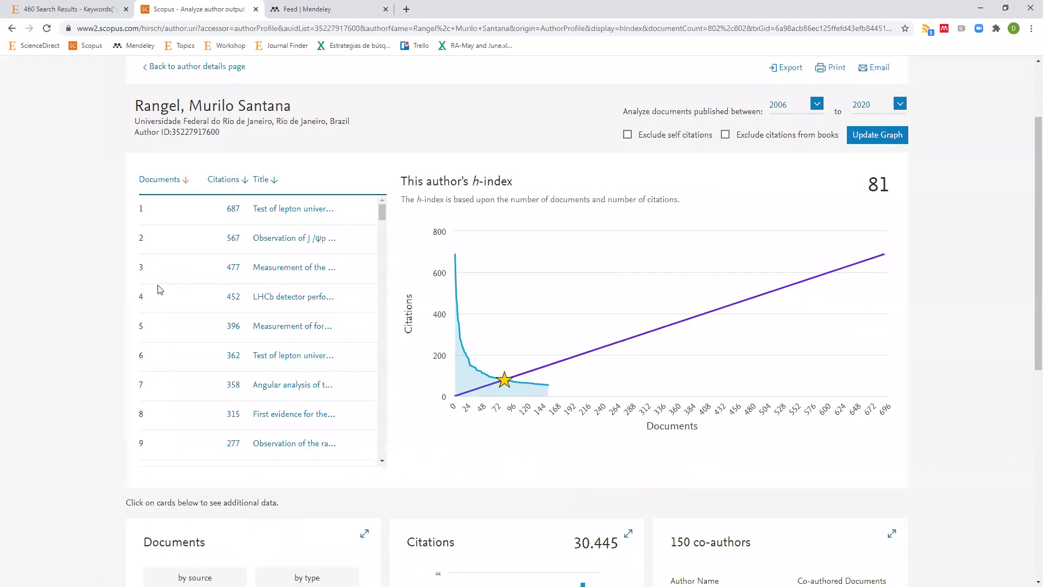
- Examine the author's ranked document list around the highlighted row where the document rank meets its citation count
scroll(228, 256, down, 10)
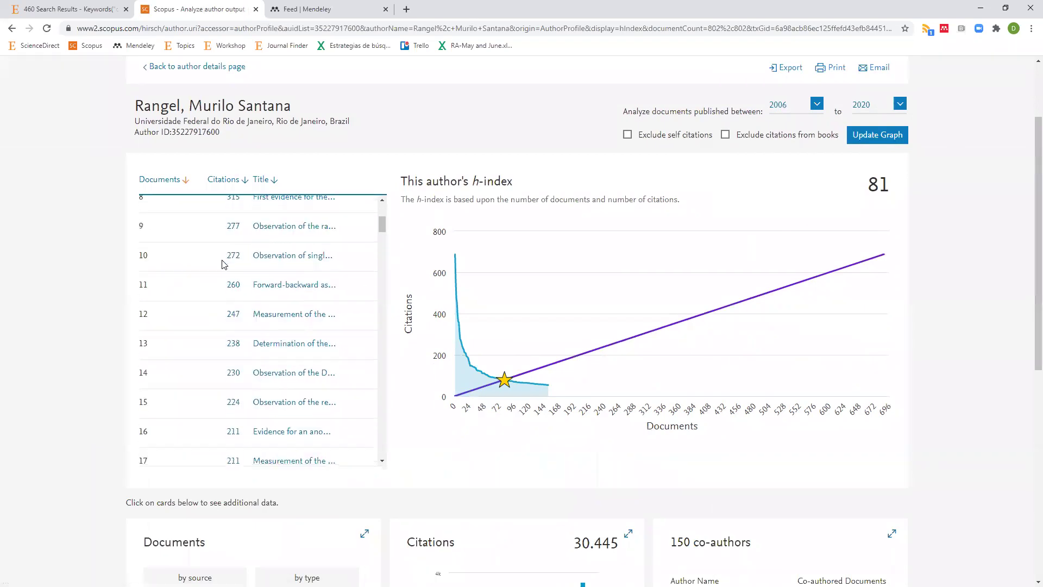
scroll(221, 267, down, 8)
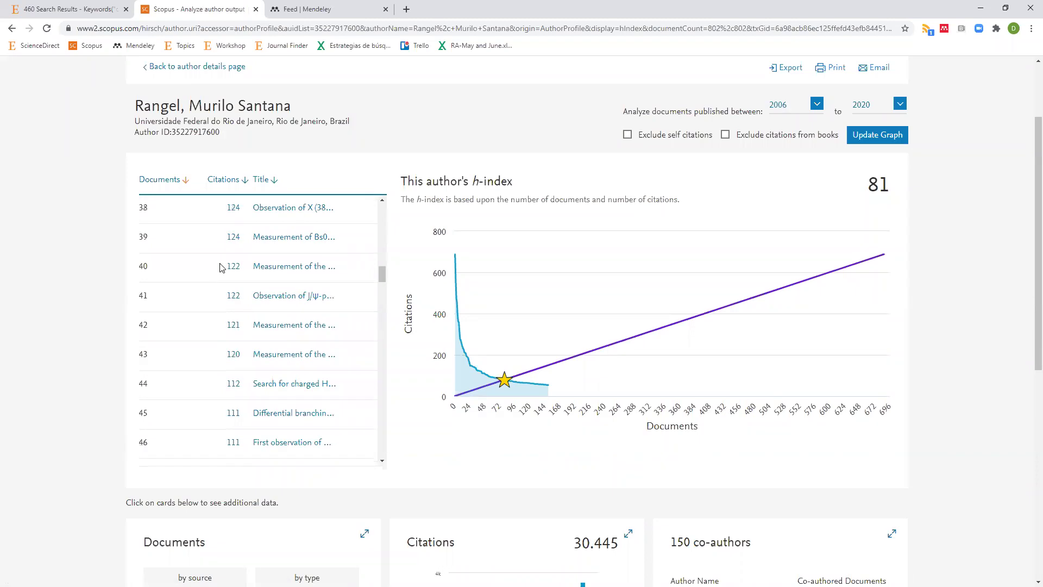
scroll(221, 267, down, 20)
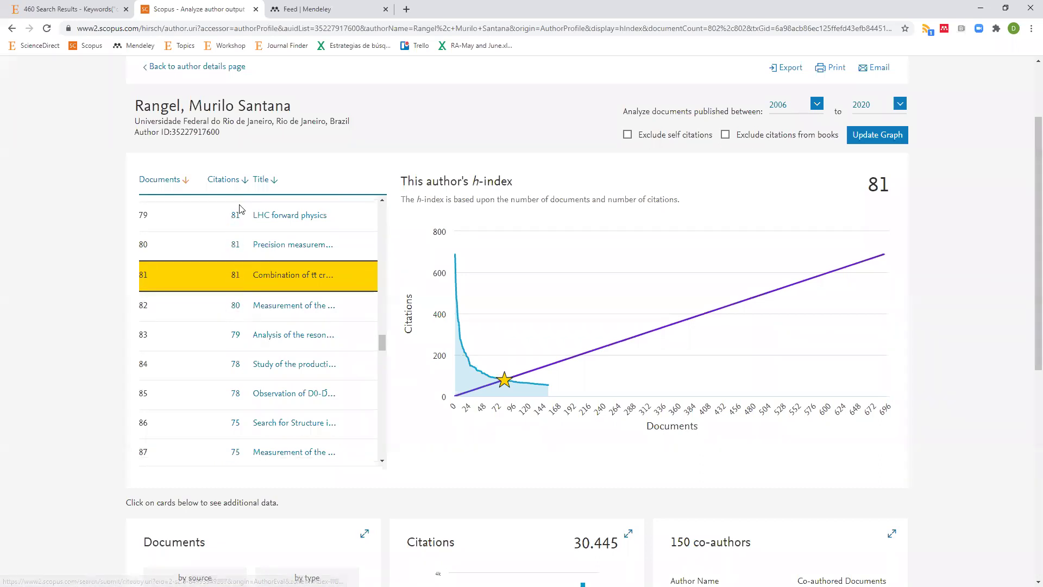
scroll(239, 220, up, 2)
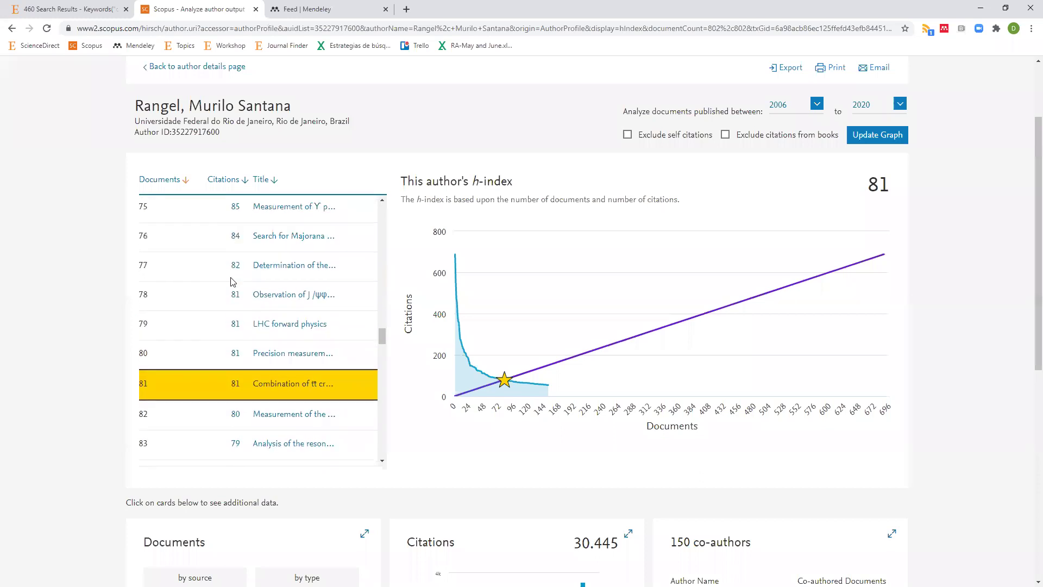
scroll(237, 374, down, 2)
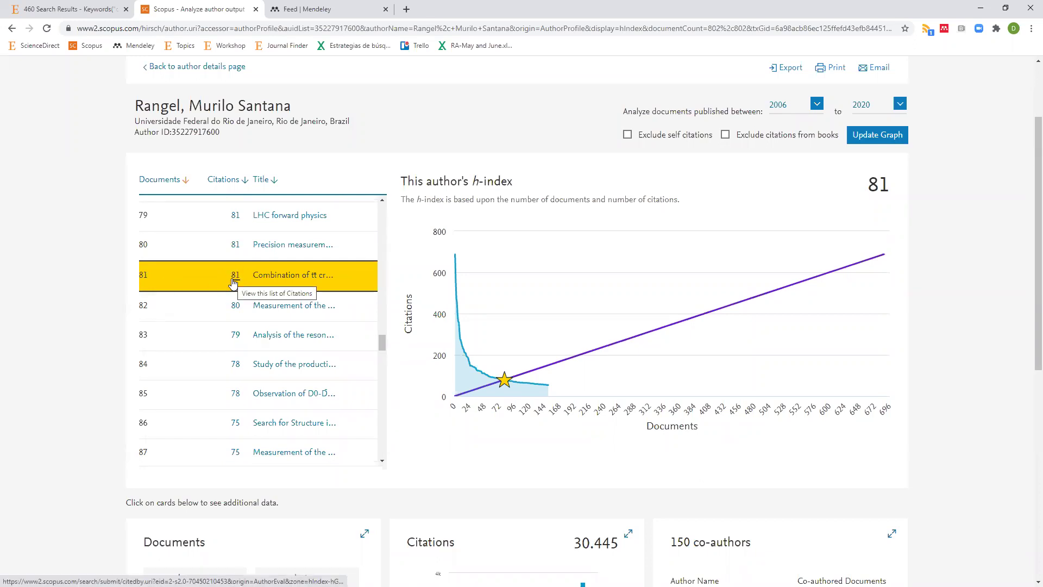
- Go back to the author's profile and return from there to the document search form
click(13, 30)
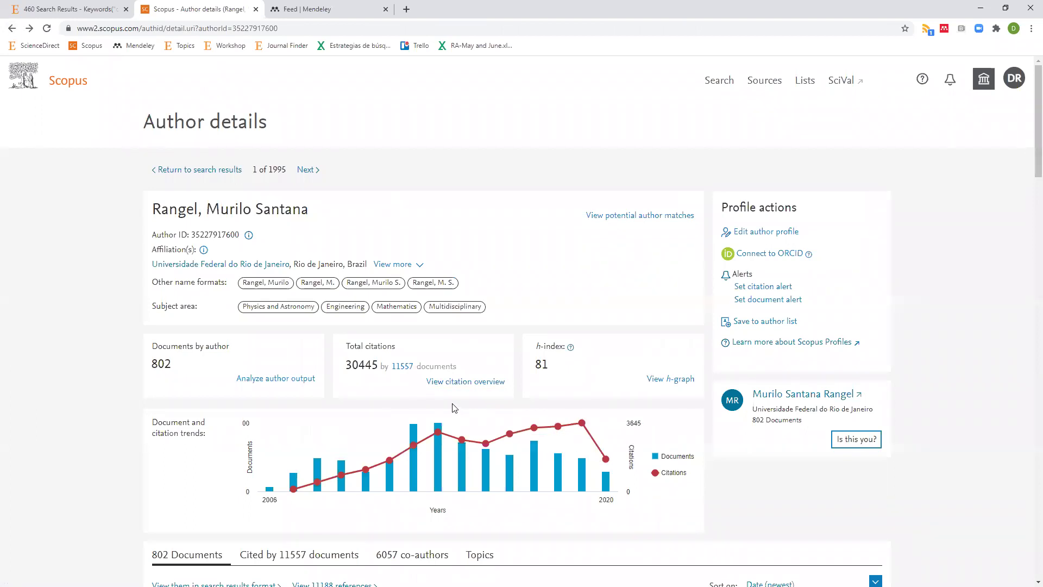
click(75, 91)
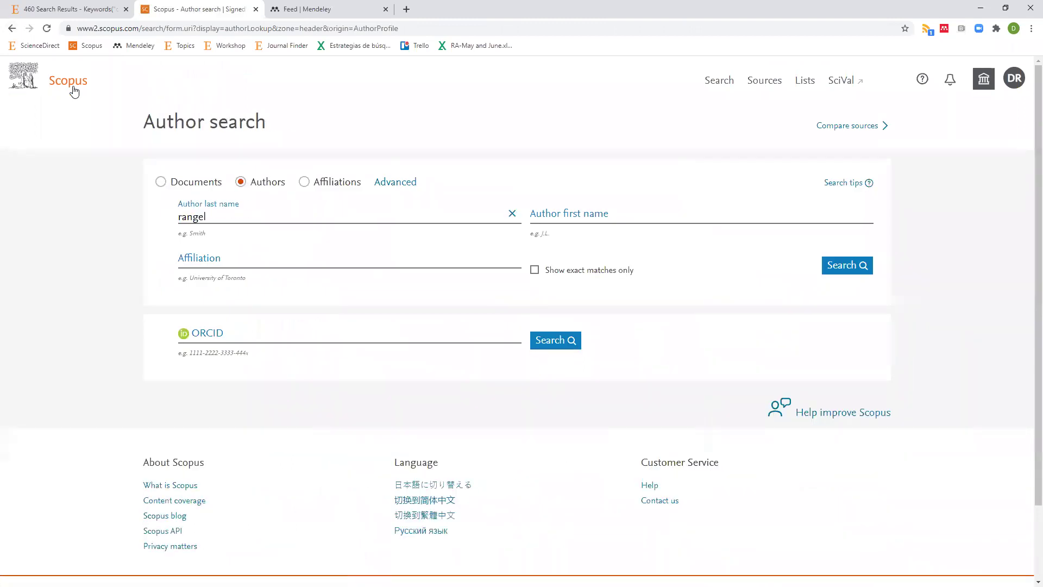
click(162, 183)
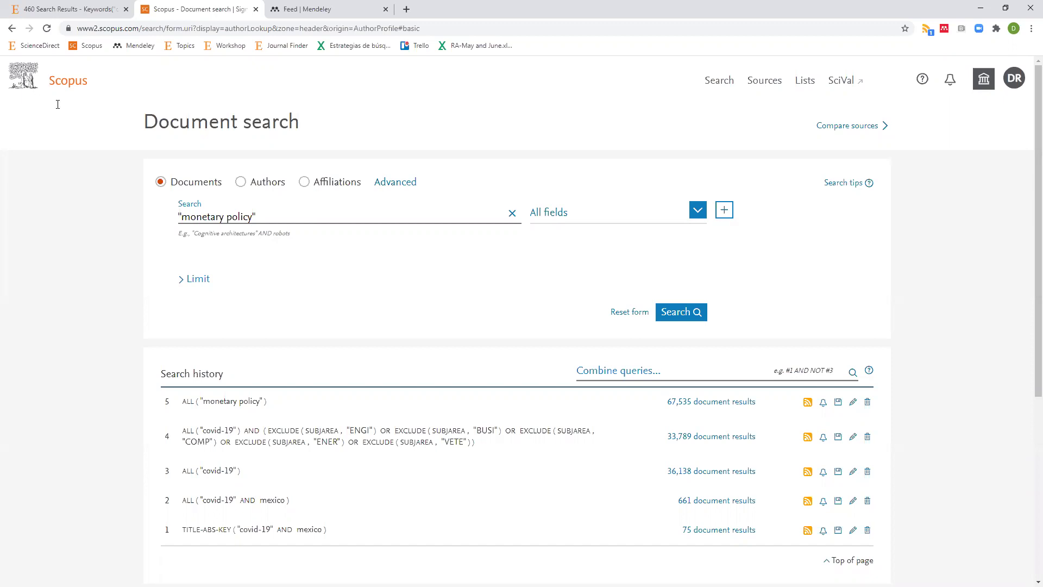
- Open the Sources list and browse its subject area options and the journals ranked by CiteScore
click(761, 90)
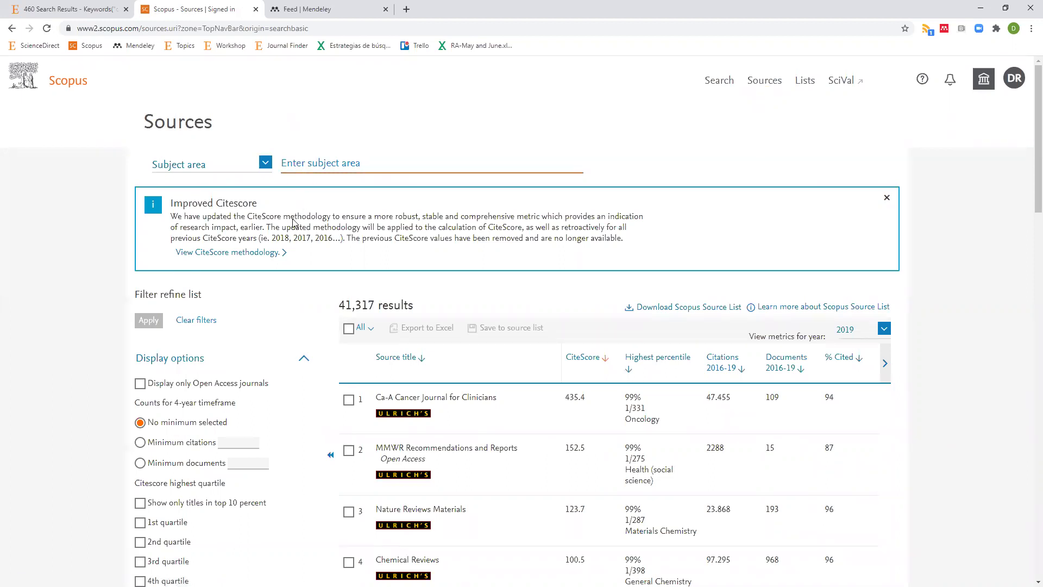
click(326, 163)
scroll(414, 205, down, 2)
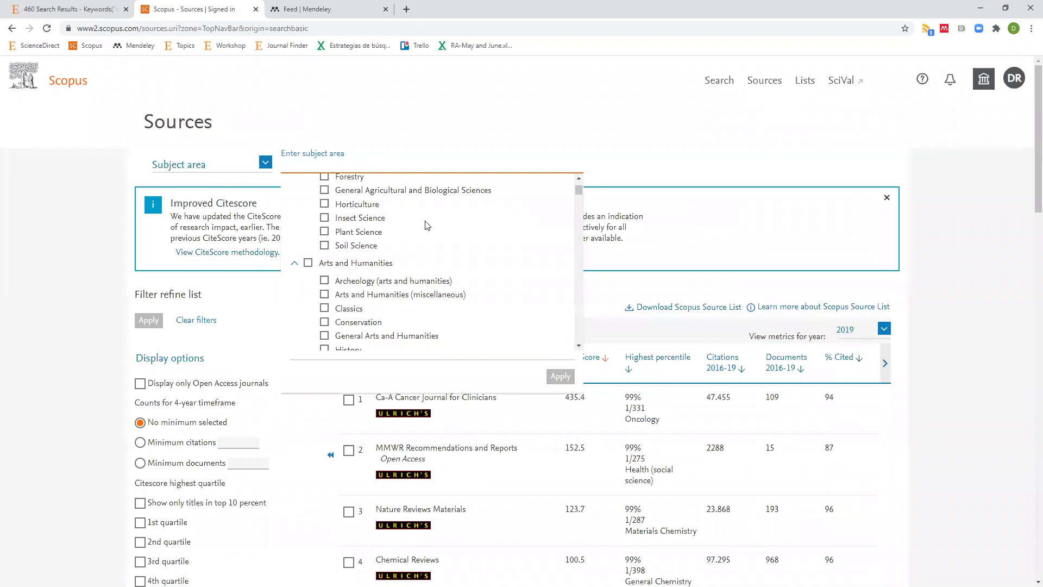
click(521, 428)
scroll(520, 429, down, 9)
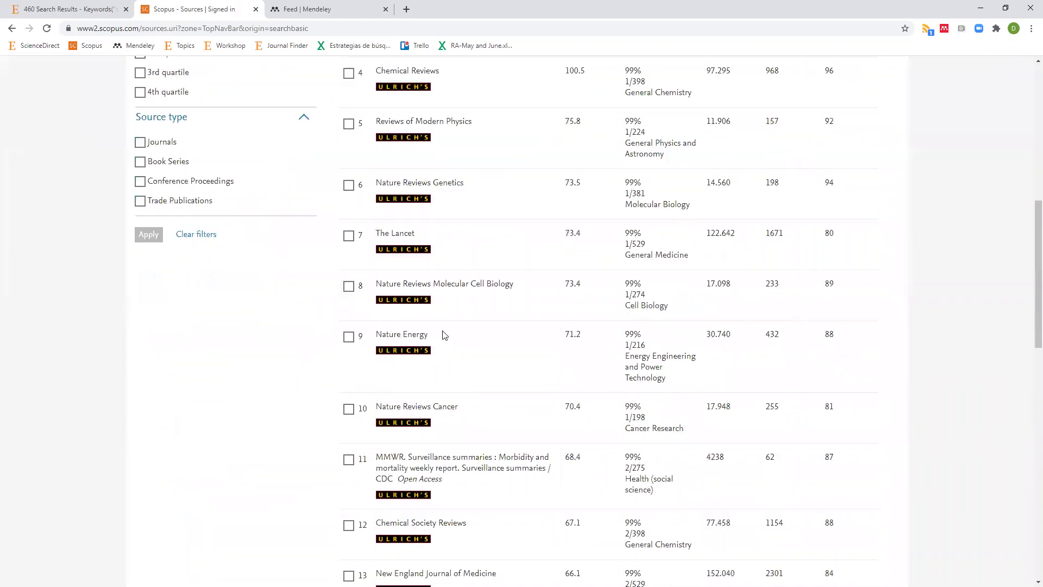
scroll(443, 335, up, 9)
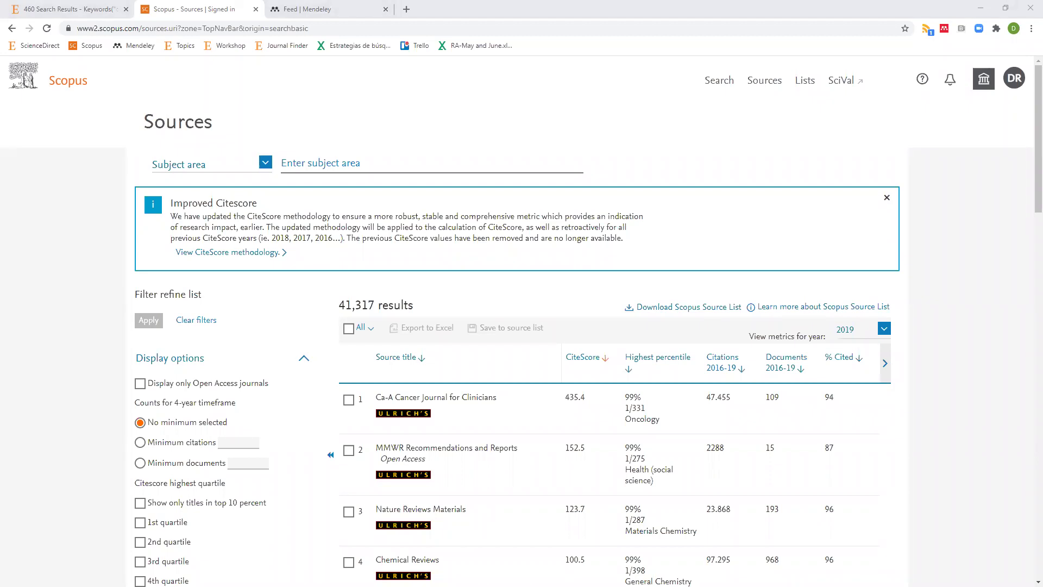
- Examine the journals' CiteScore, 2016-19 citations and documents, % Cited and highest percentile, starting with Ca-A Cancer Journal for Clinicians
scroll(474, 325, down, 1)
scroll(354, 225, down, 1)
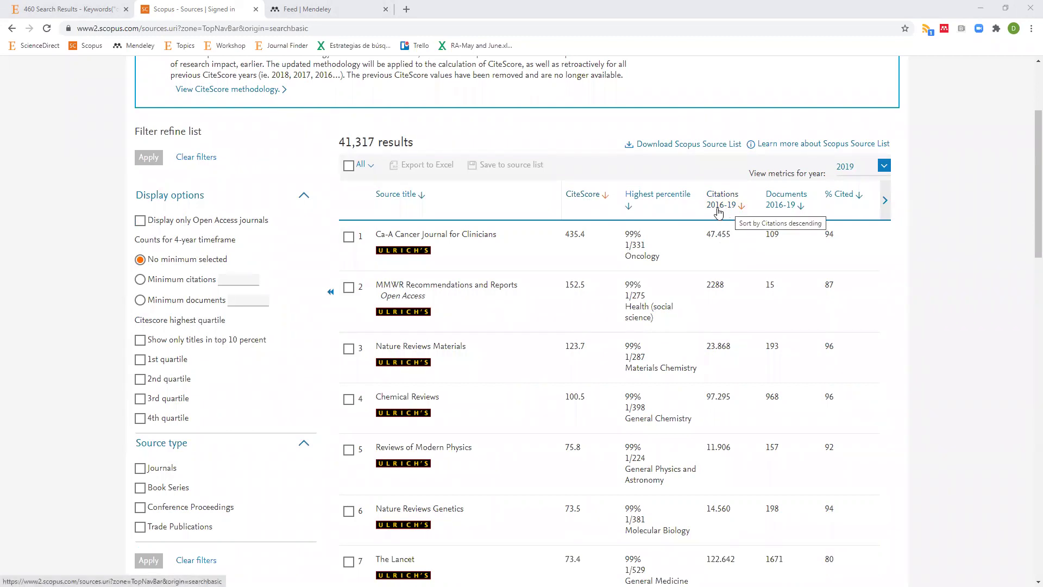
drag(735, 238, 707, 238)
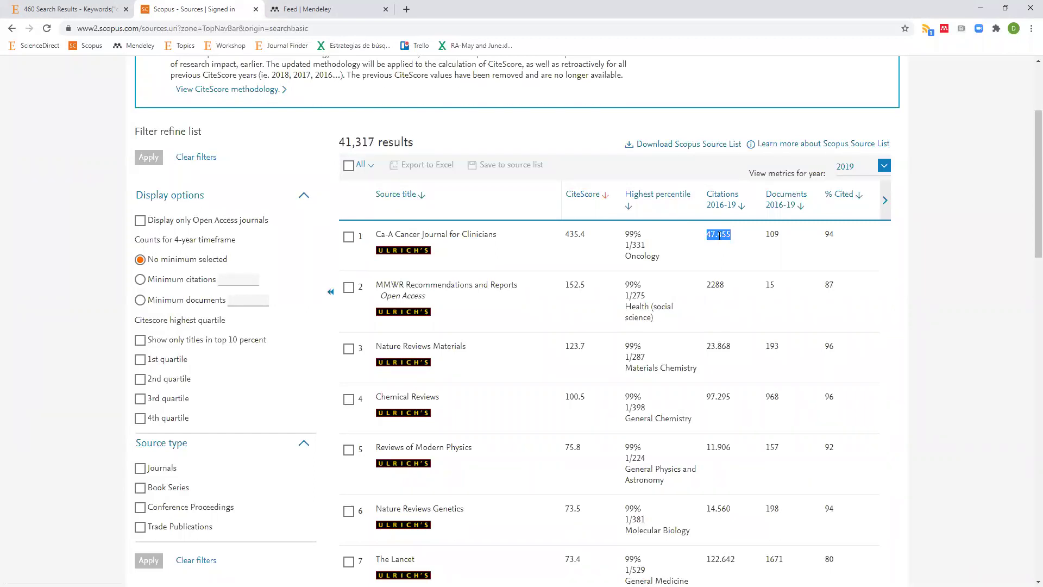
drag(782, 235, 766, 239)
drag(564, 235, 593, 239)
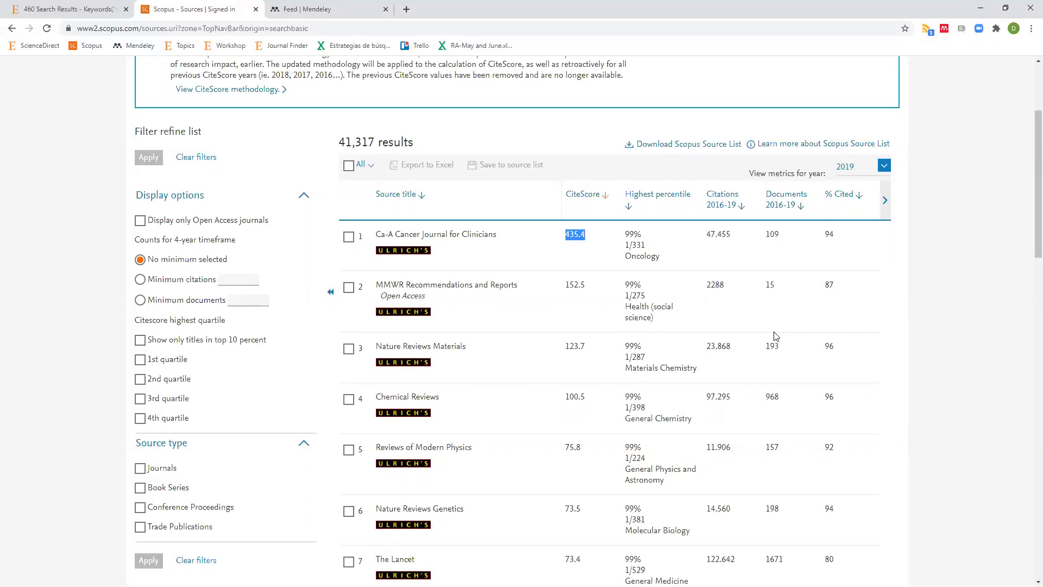
drag(765, 286, 782, 287)
double_click(771, 397)
click(833, 561)
drag(823, 560, 841, 560)
drag(637, 254, 659, 256)
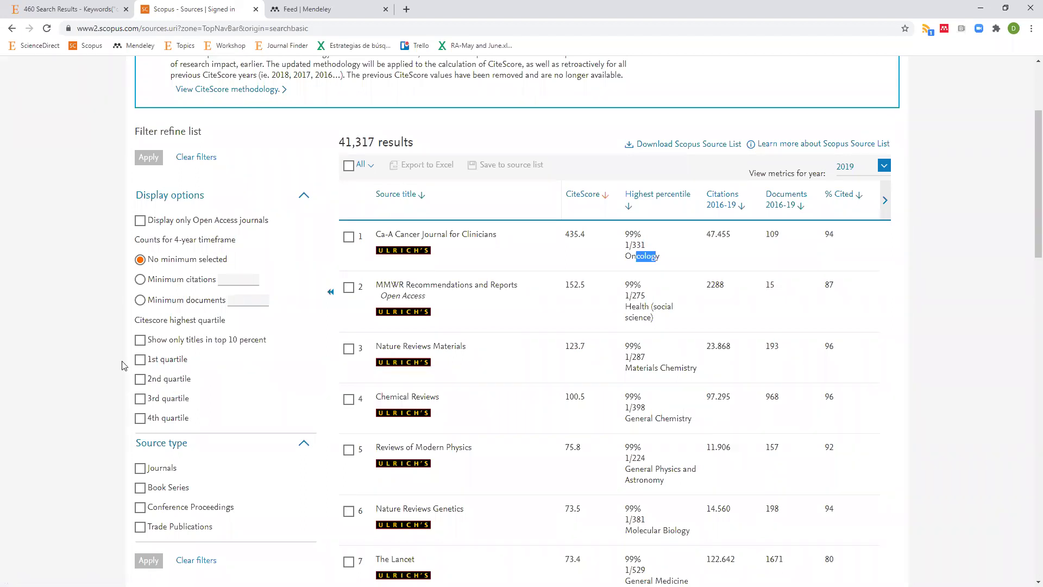
- Leave the Sources list and reopen the document search form
scroll(326, 256, up, 3)
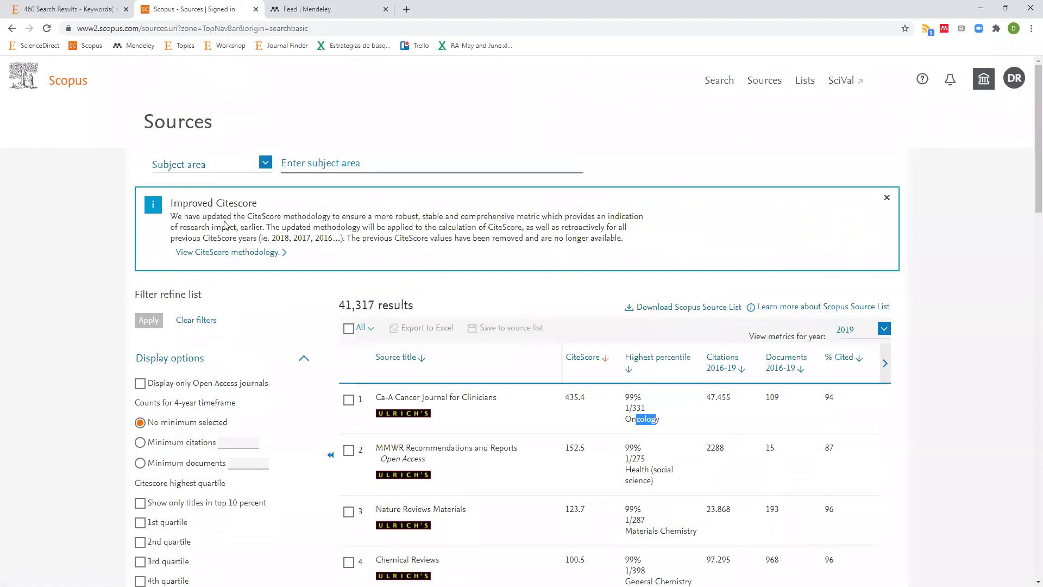
click(65, 86)
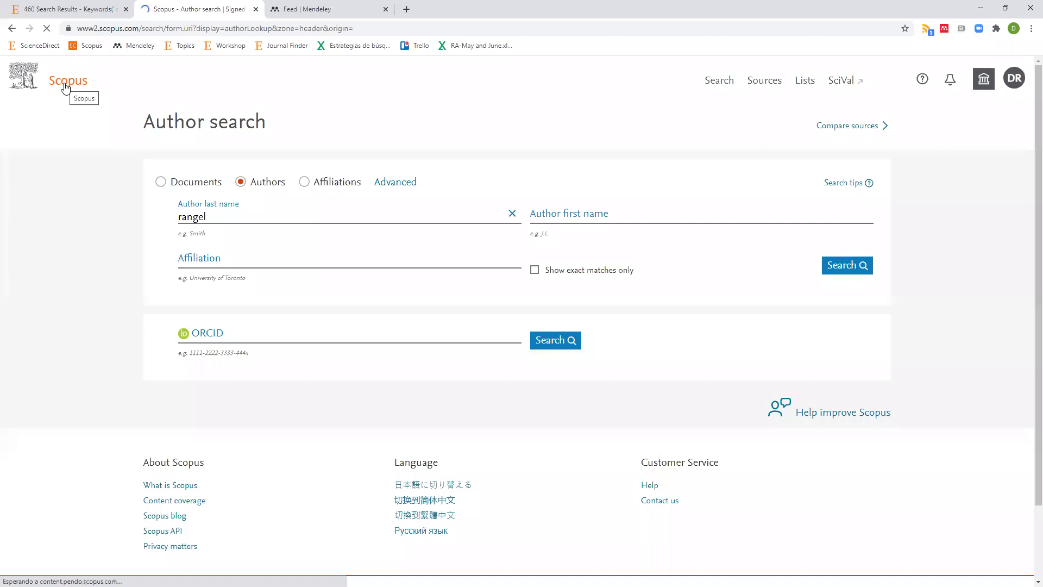
click(160, 182)
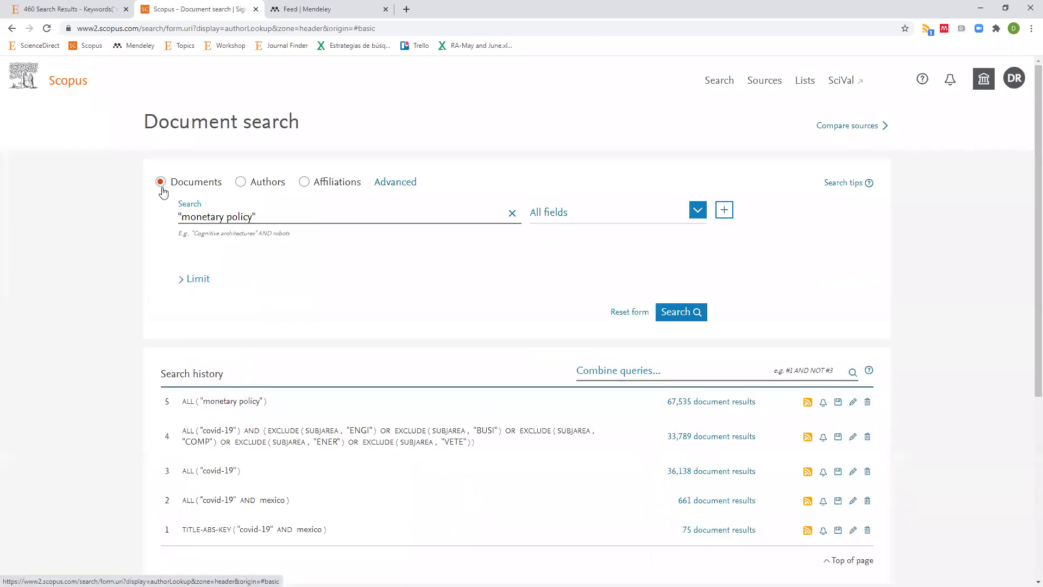
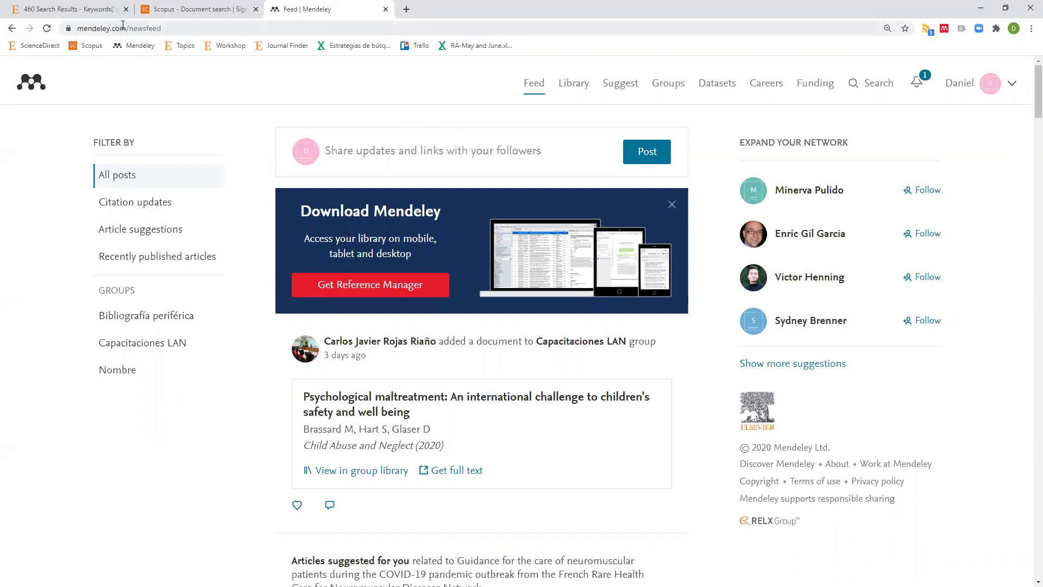
- Open the Mendeley library and dismiss the welcome message and the Add and Create tour tip
click(570, 90)
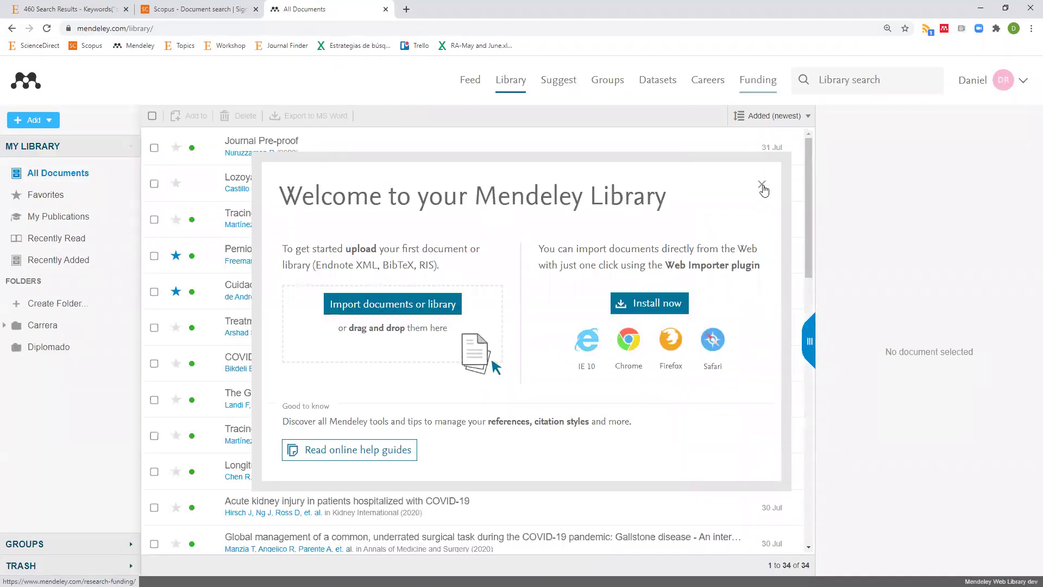
click(510, 90)
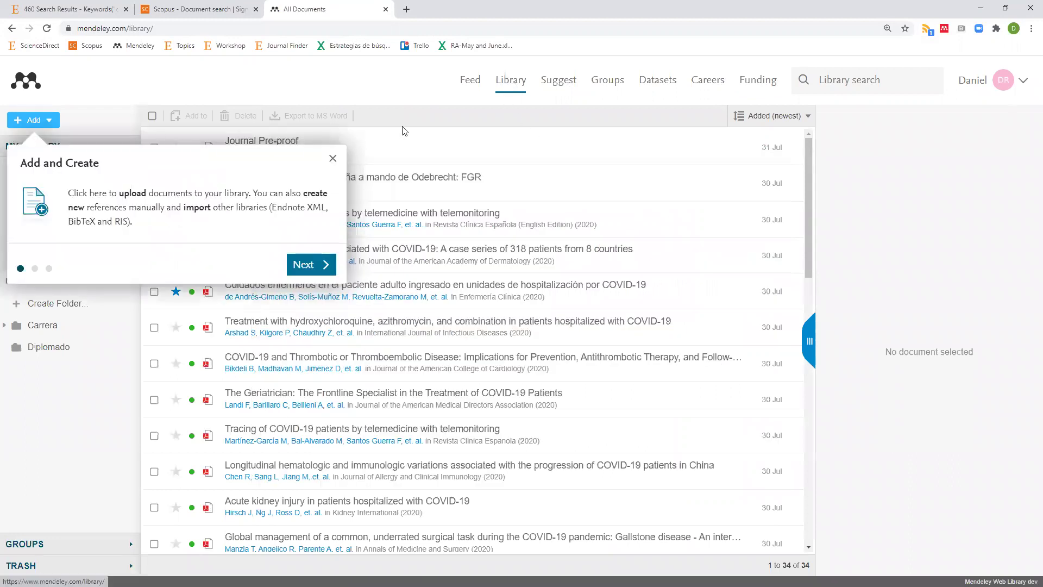
click(333, 160)
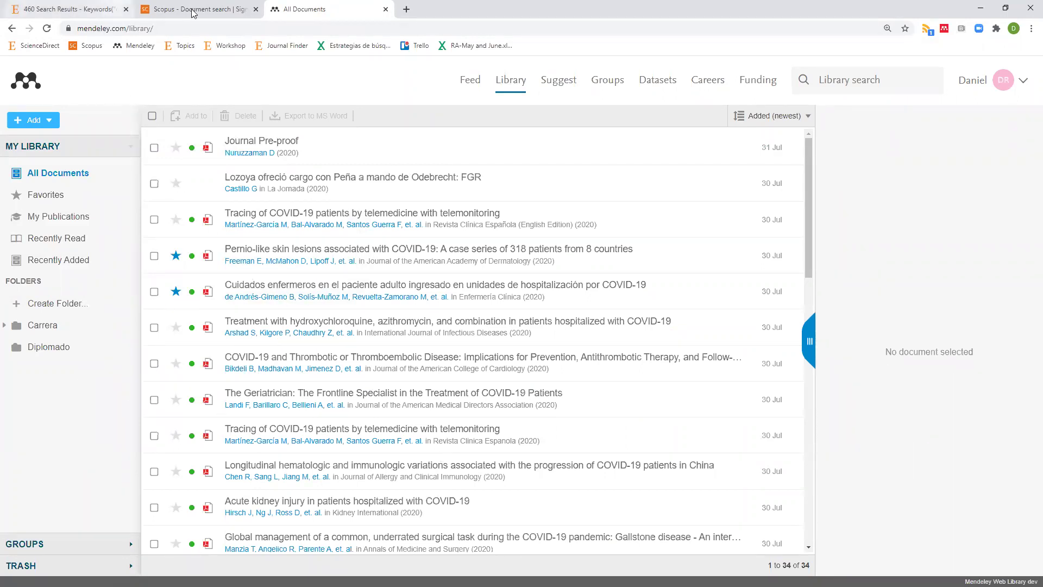
- From the ScienceDirect results, download the PDF of "Epidemiology of COVID-19 in Mexico: From the 27th of February to the 30th of April 2020" and skim its pages
key(ctrl+1)
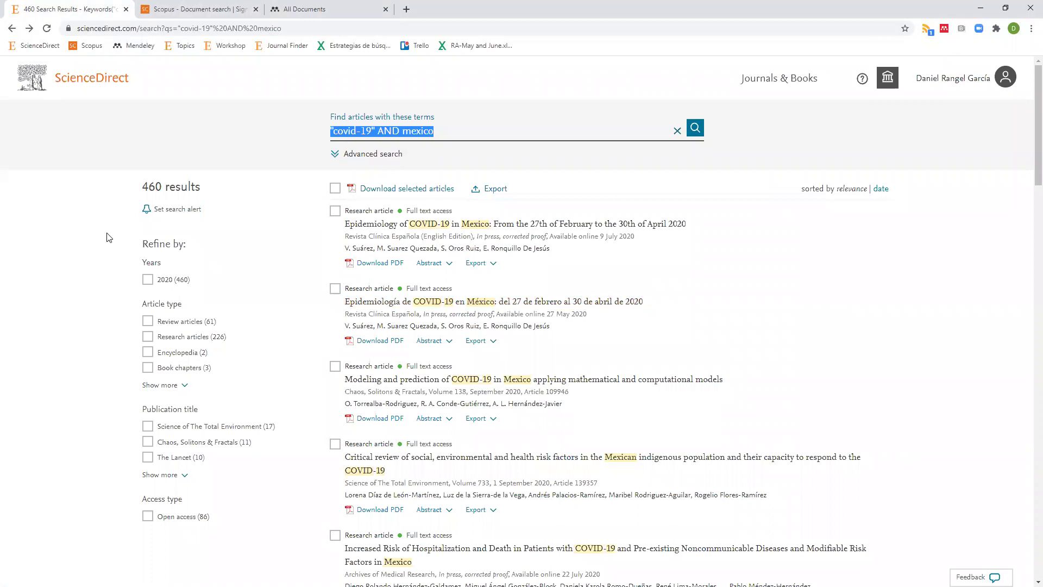
click(380, 264)
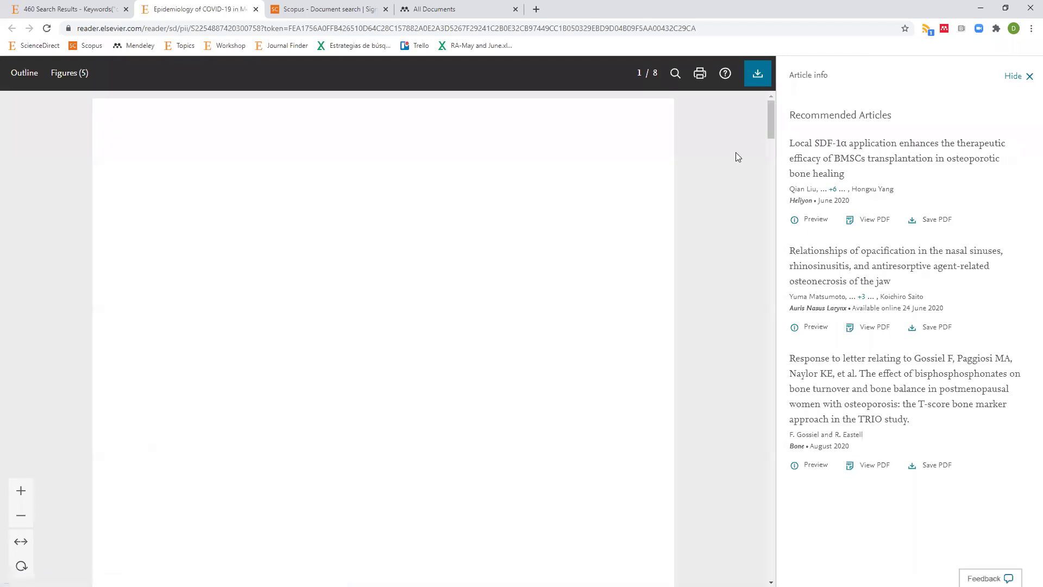
click(759, 79)
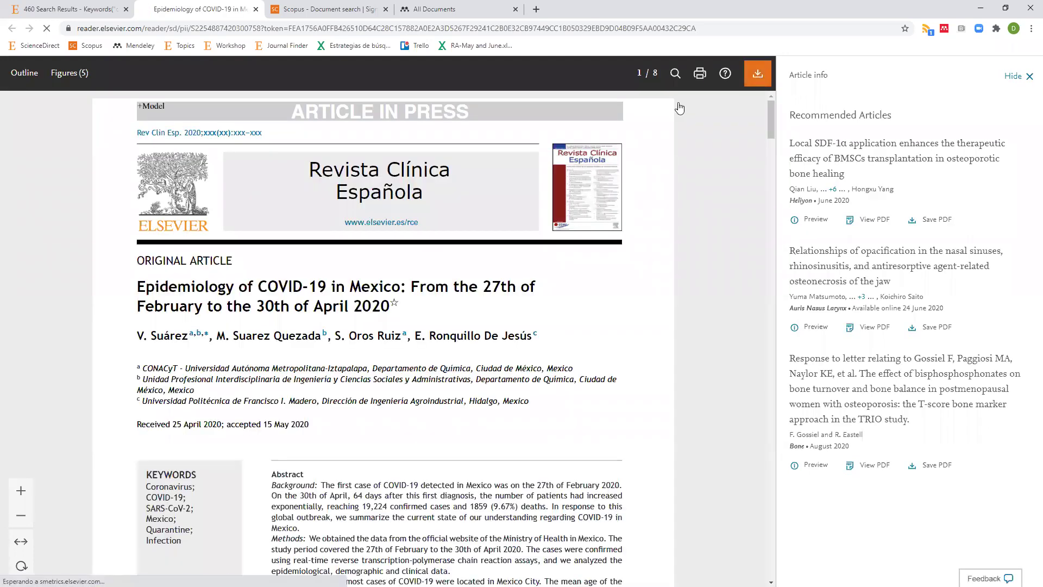
scroll(368, 235, down, 5)
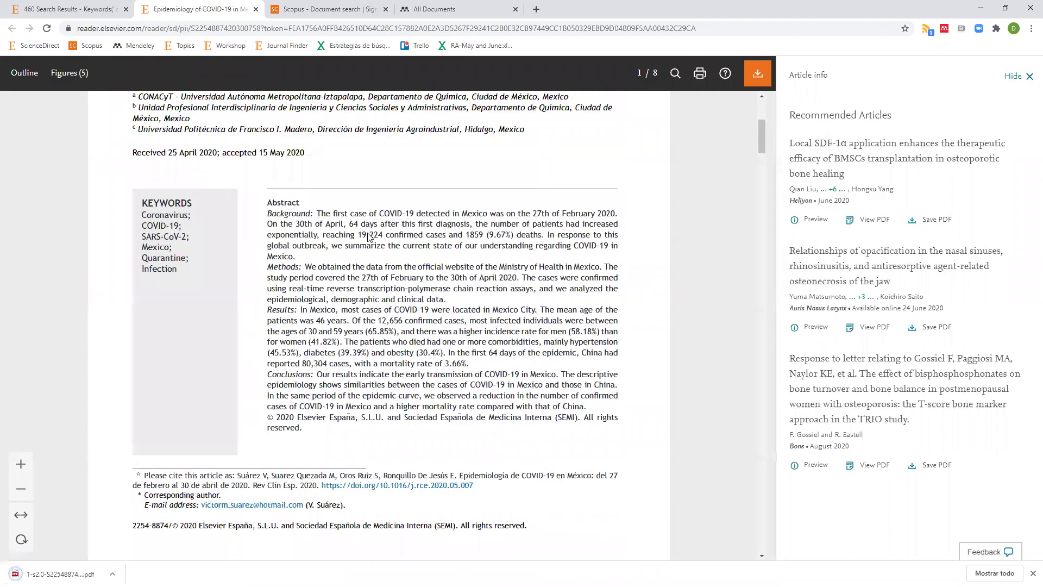
scroll(367, 234, down, 18)
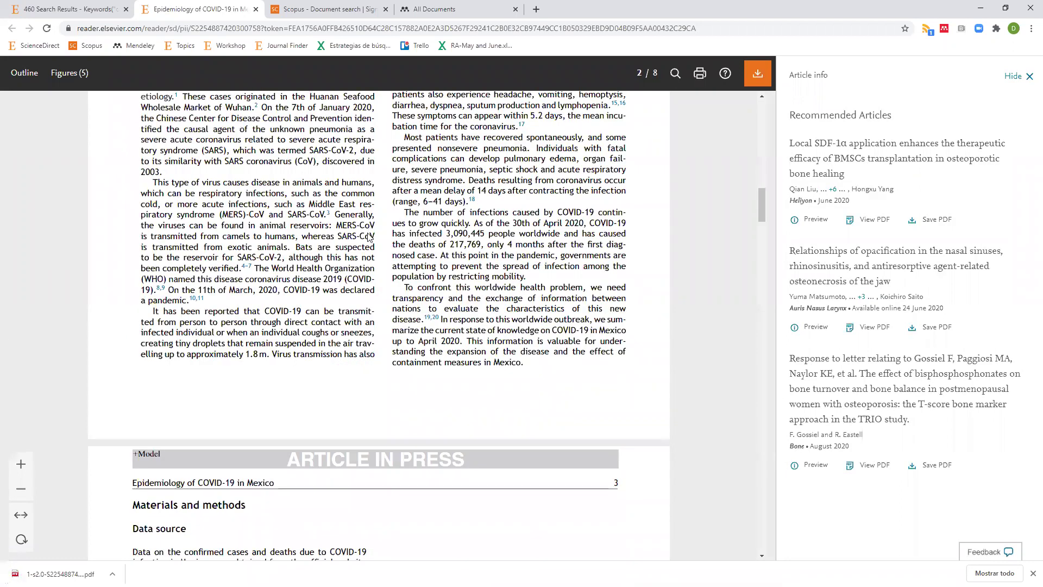
scroll(369, 238, down, 8)
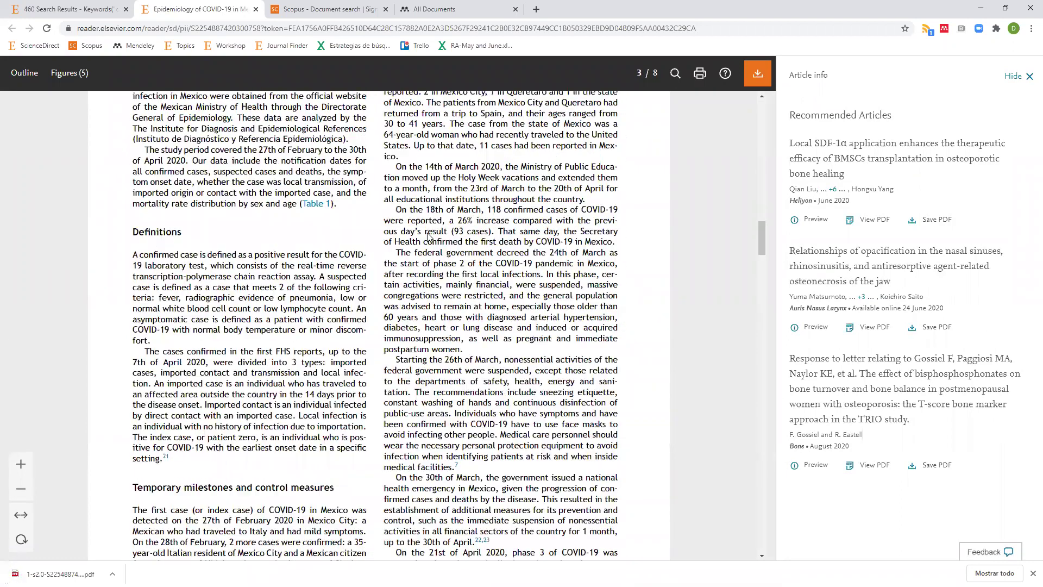
click(759, 76)
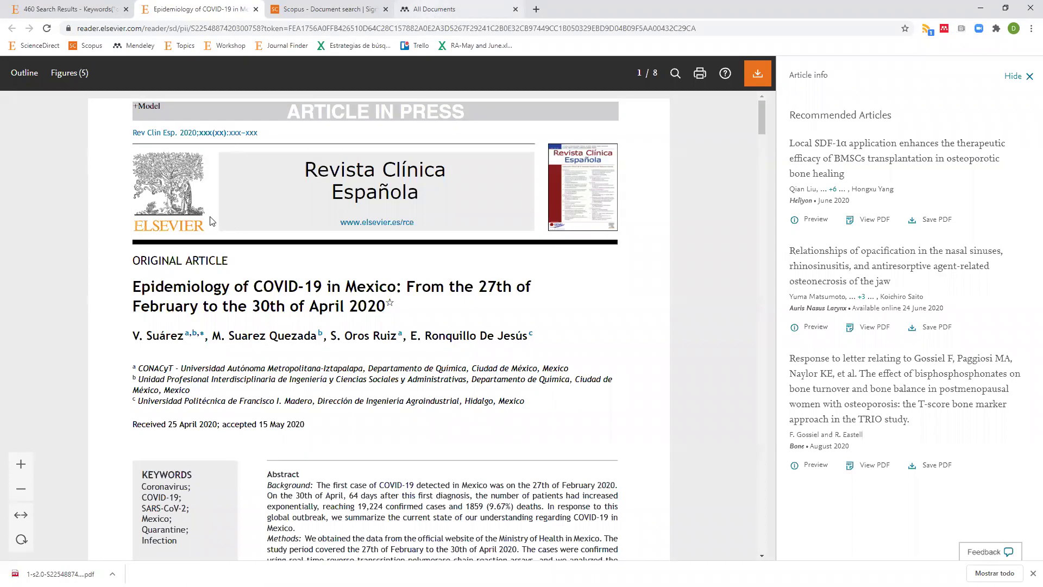
key(ctrl+4)
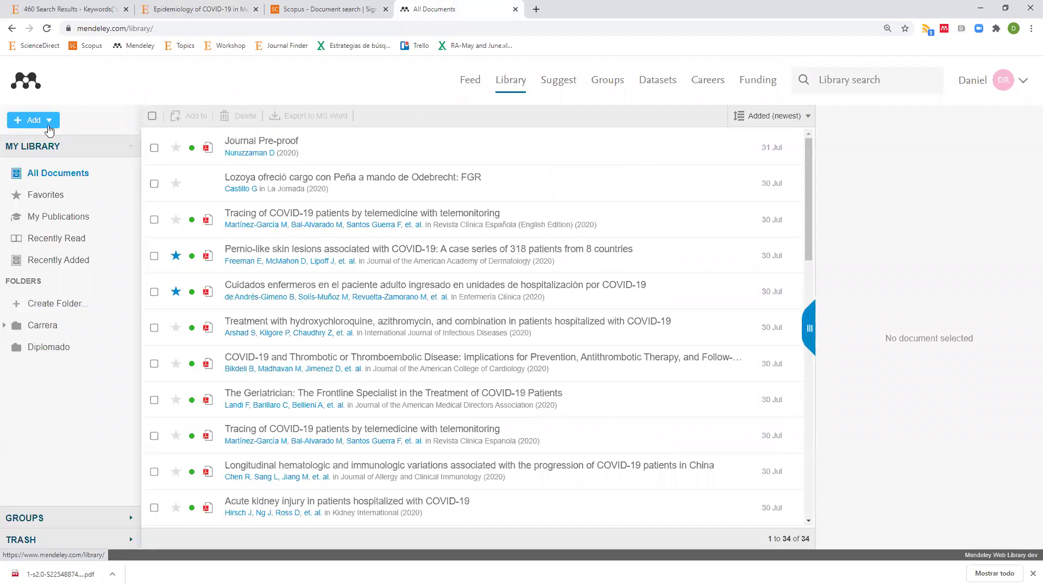
click(48, 124)
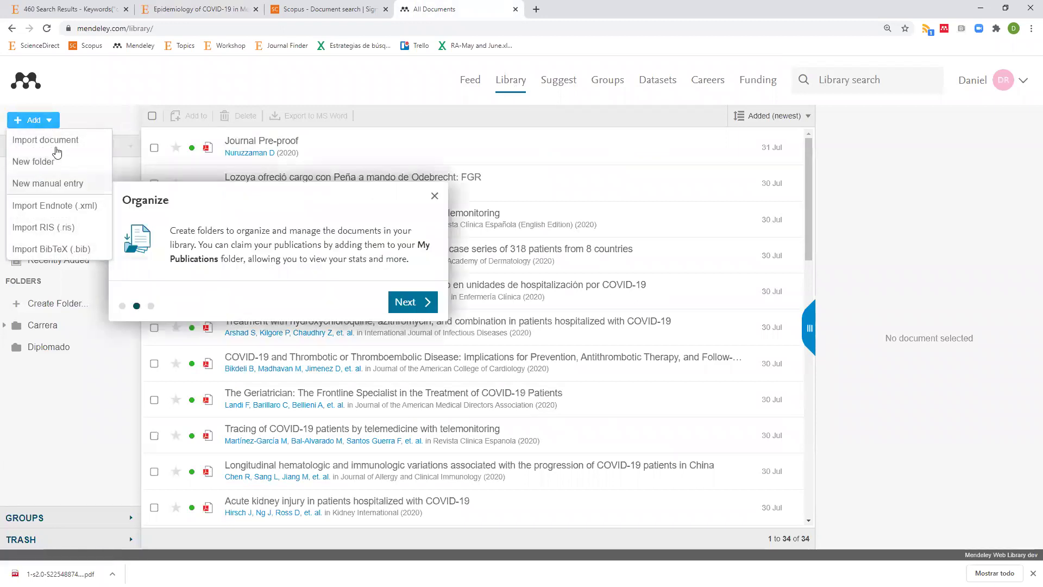
click(70, 141)
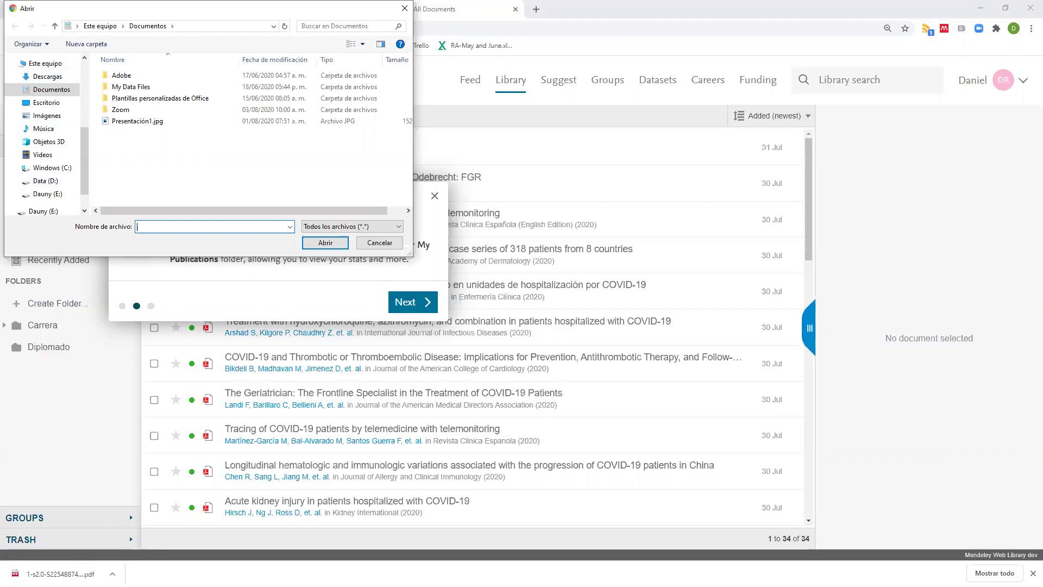
scroll(48, 138, up, 5)
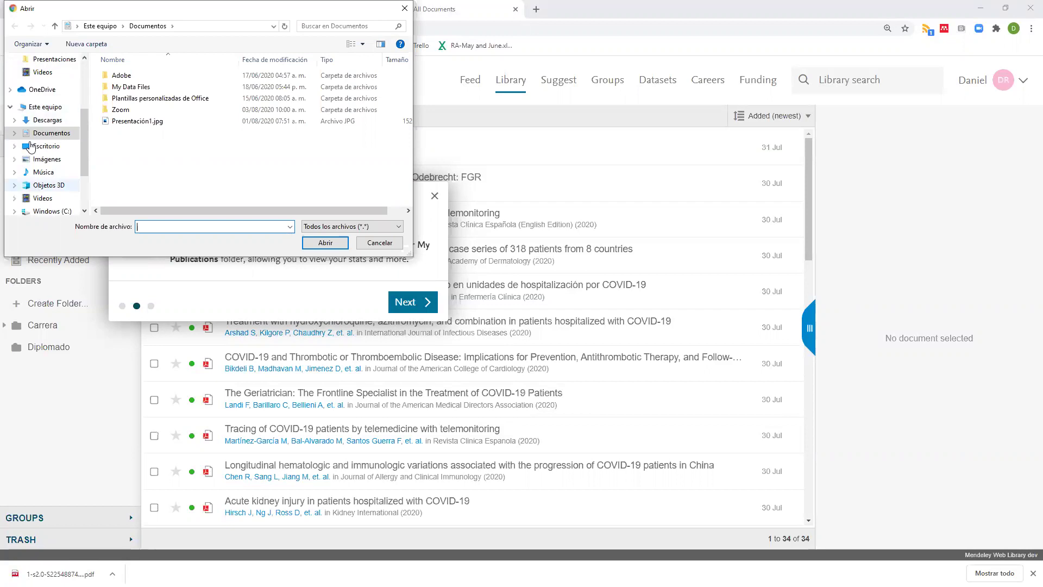
click(48, 95)
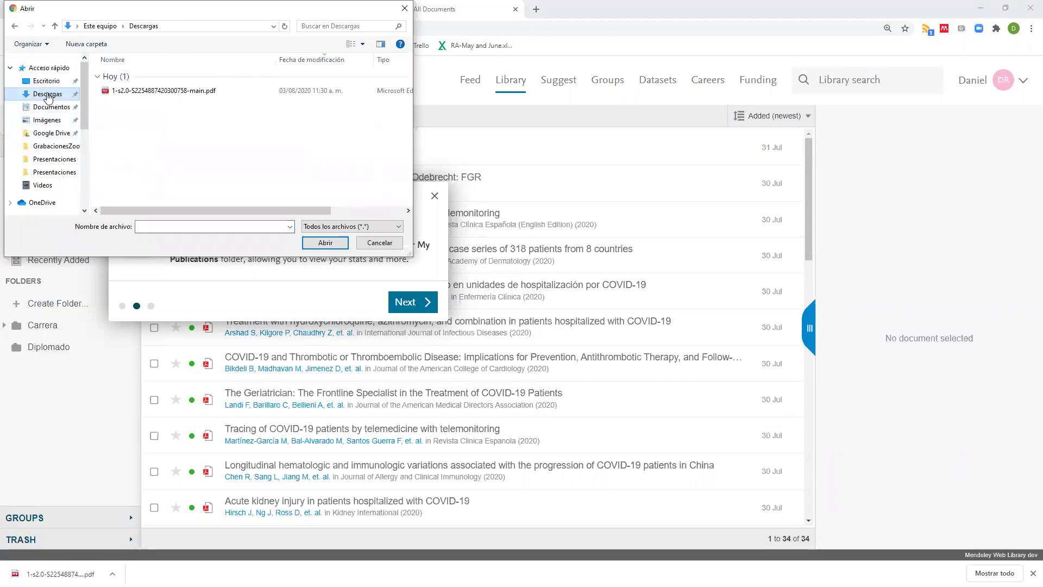
click(161, 92)
double_click(160, 92)
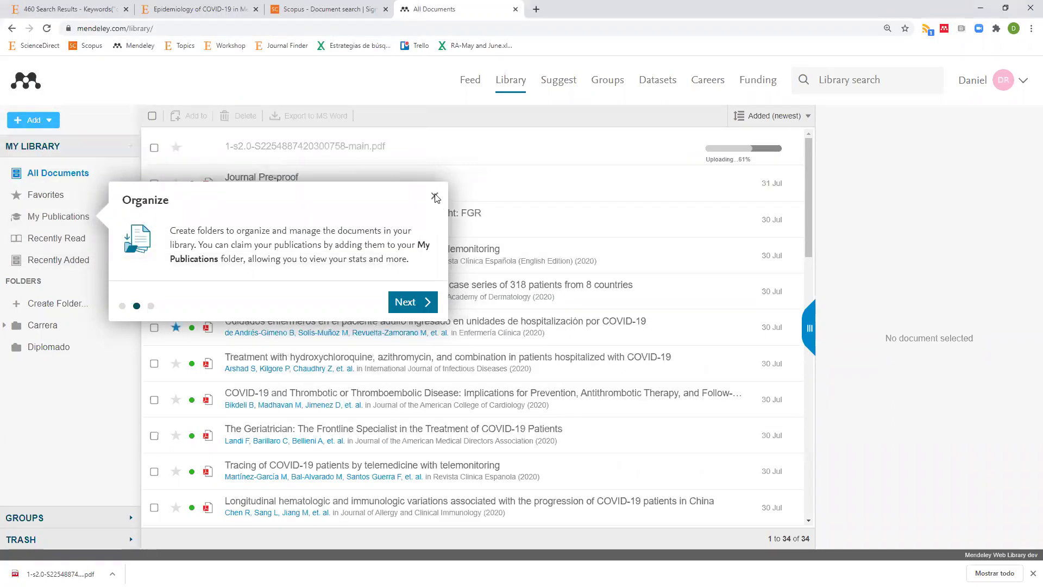
click(435, 196)
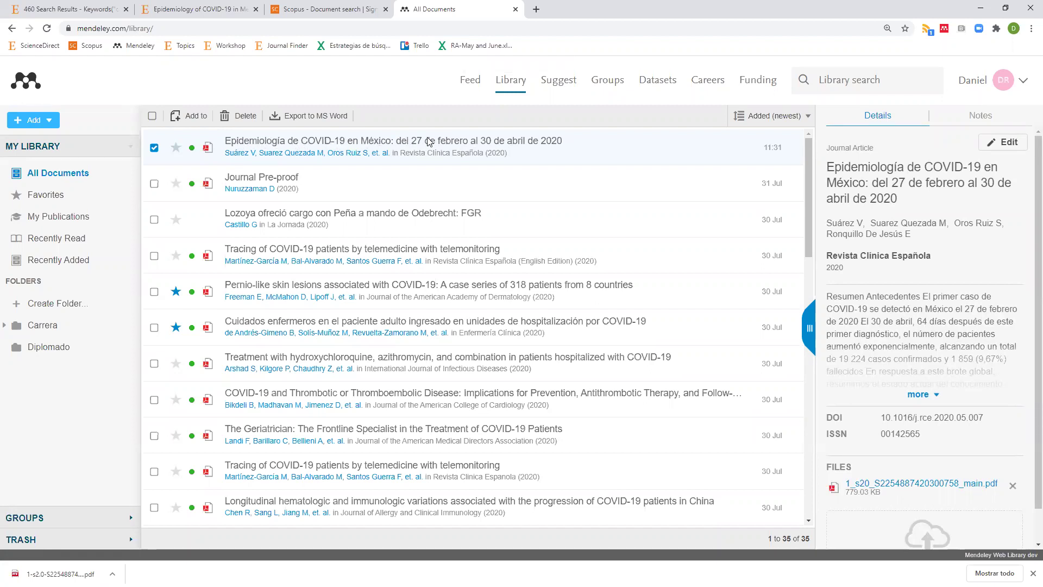
- Look through the library's documents and the imported article's editable details, leaving the details without saving
scroll(390, 264, down, 1)
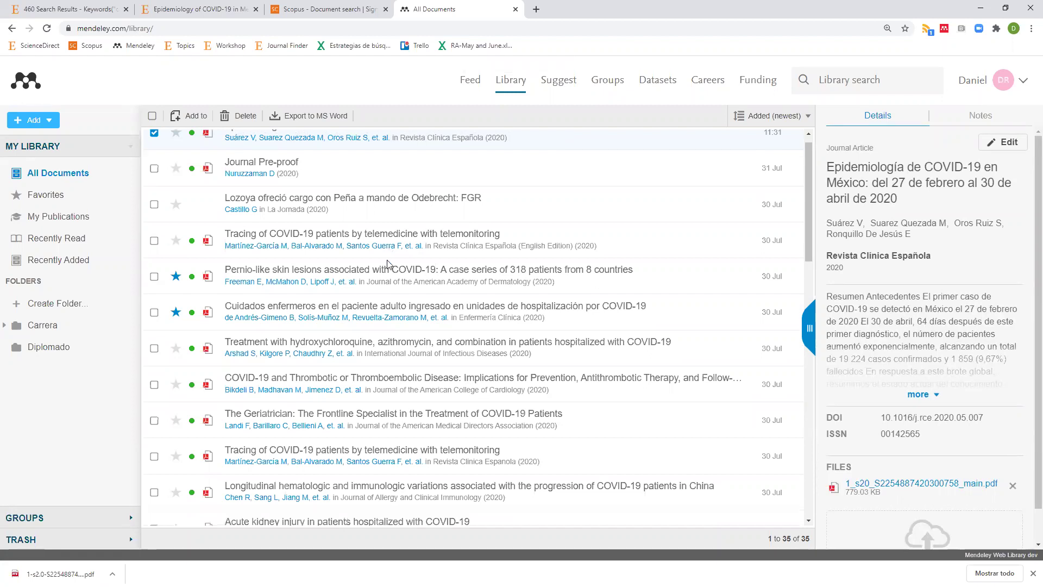
scroll(390, 264, down, 4)
scroll(387, 264, down, 13)
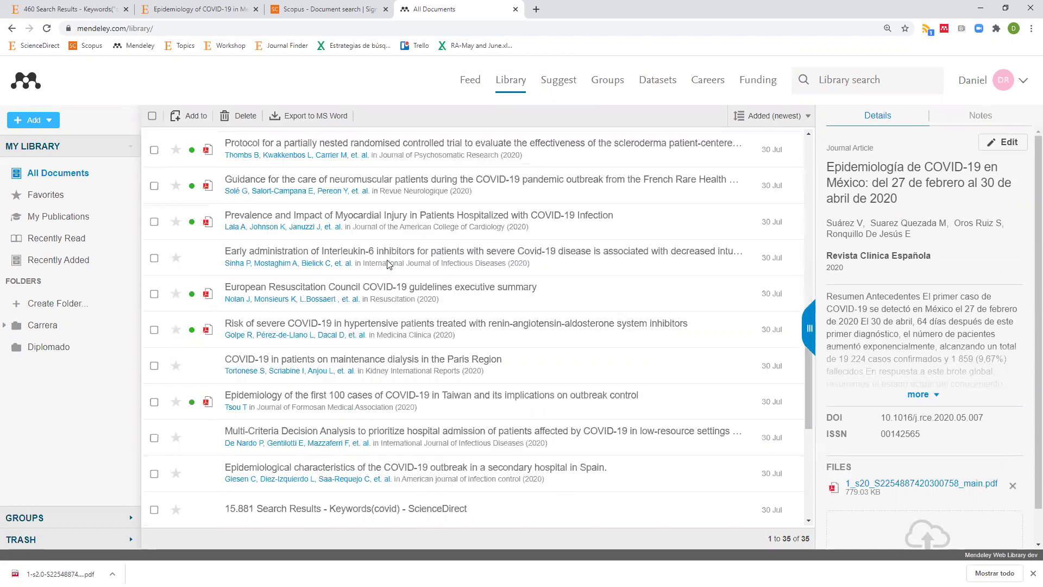
scroll(360, 386, up, 2)
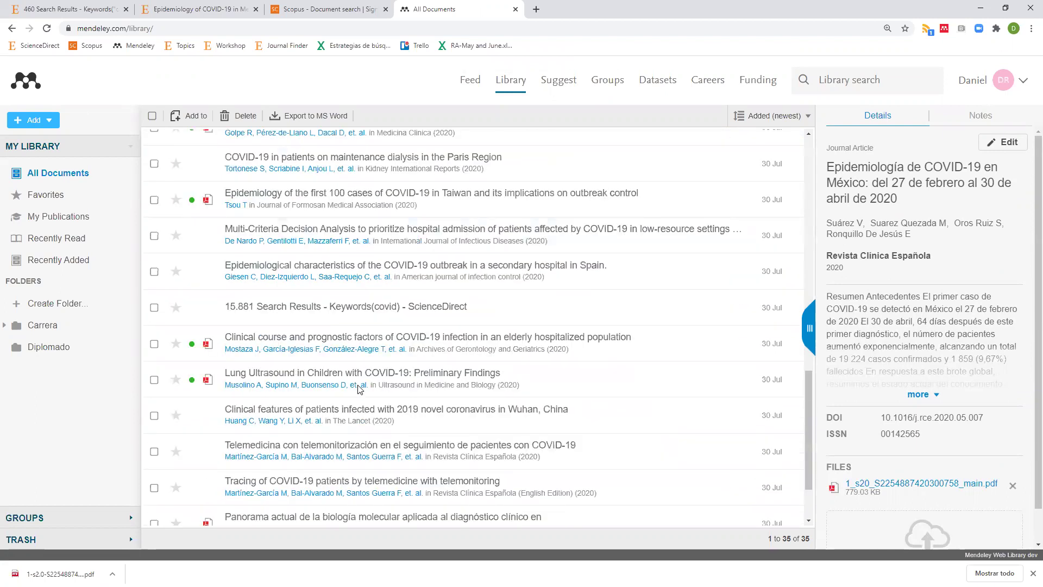
scroll(358, 389, up, 10)
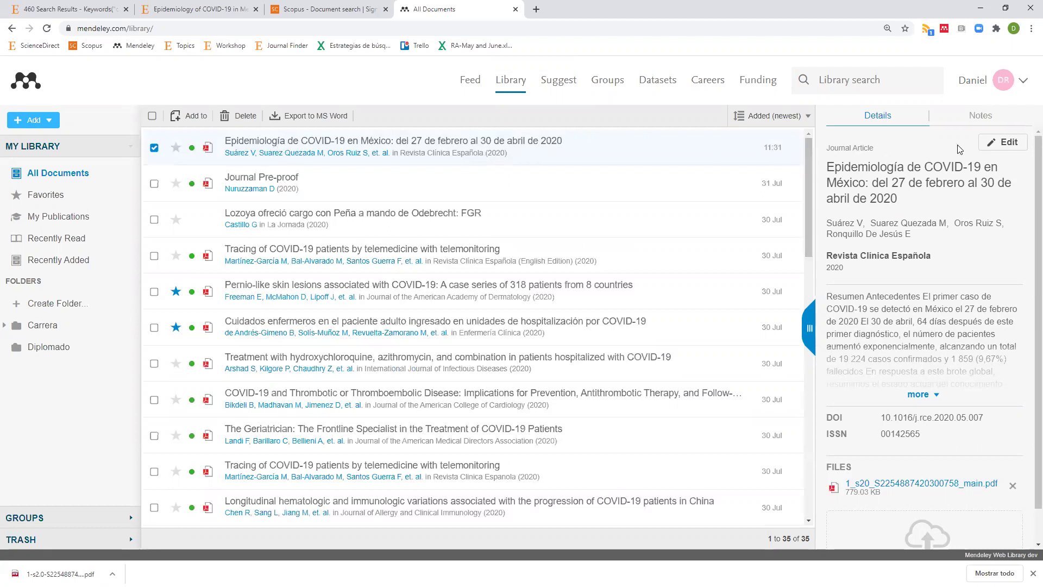
click(1005, 143)
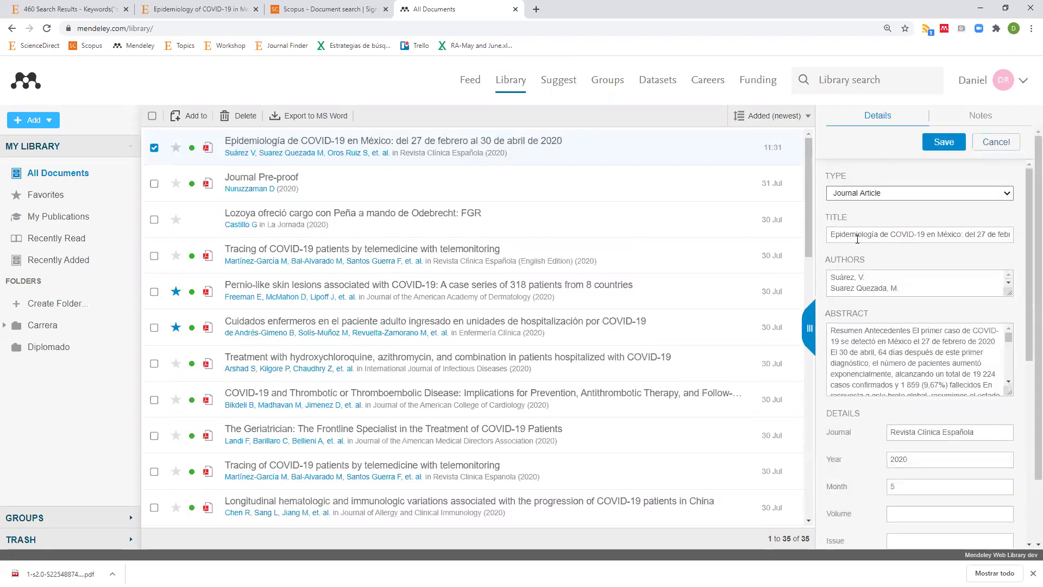
click(995, 143)
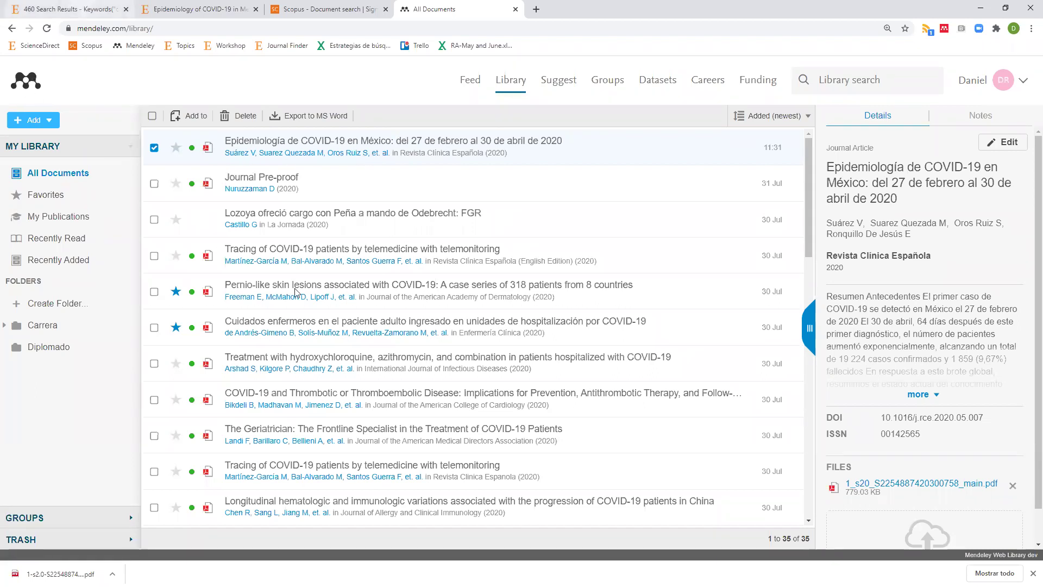
- Switch to the ScienceDirect results, select the first four articles and export their citations to RIS
key(ctrl+1)
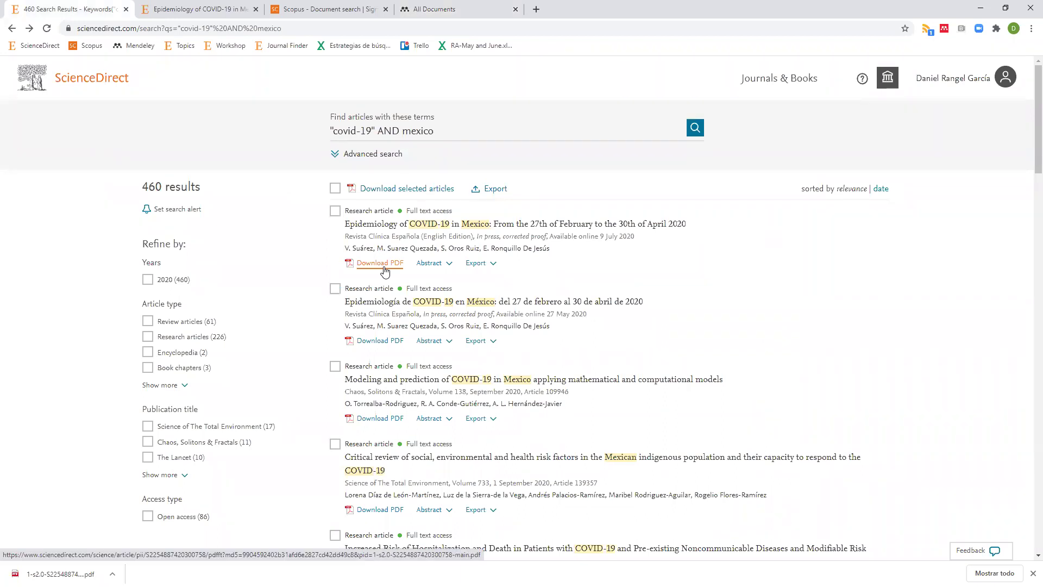
click(335, 212)
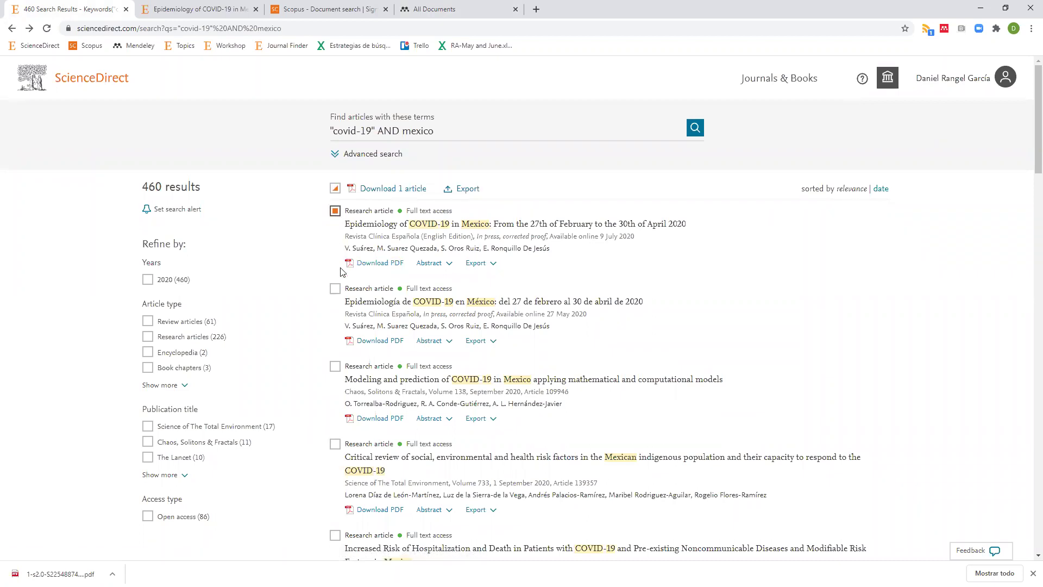
click(335, 289)
click(336, 366)
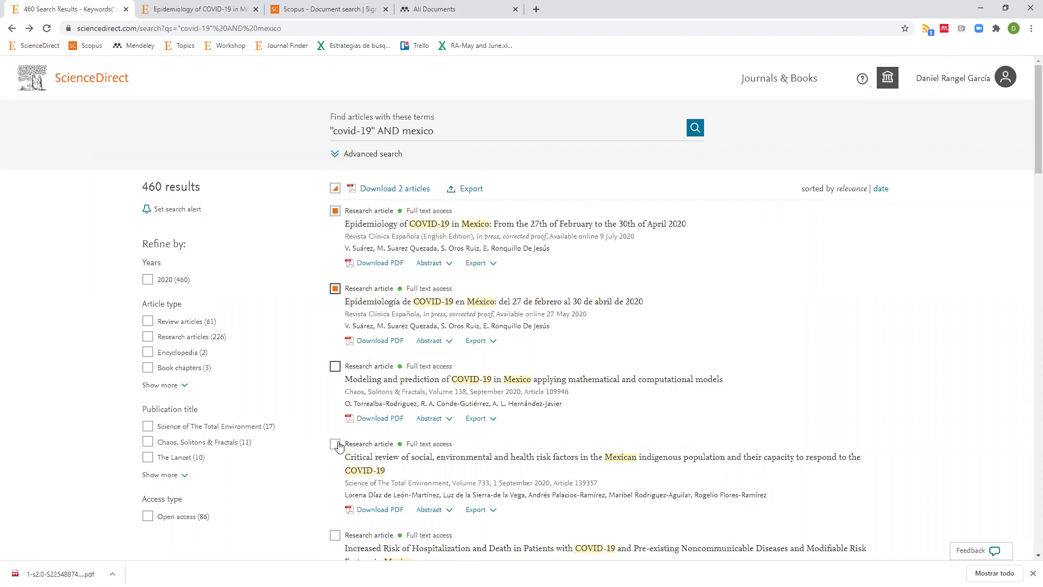
click(336, 444)
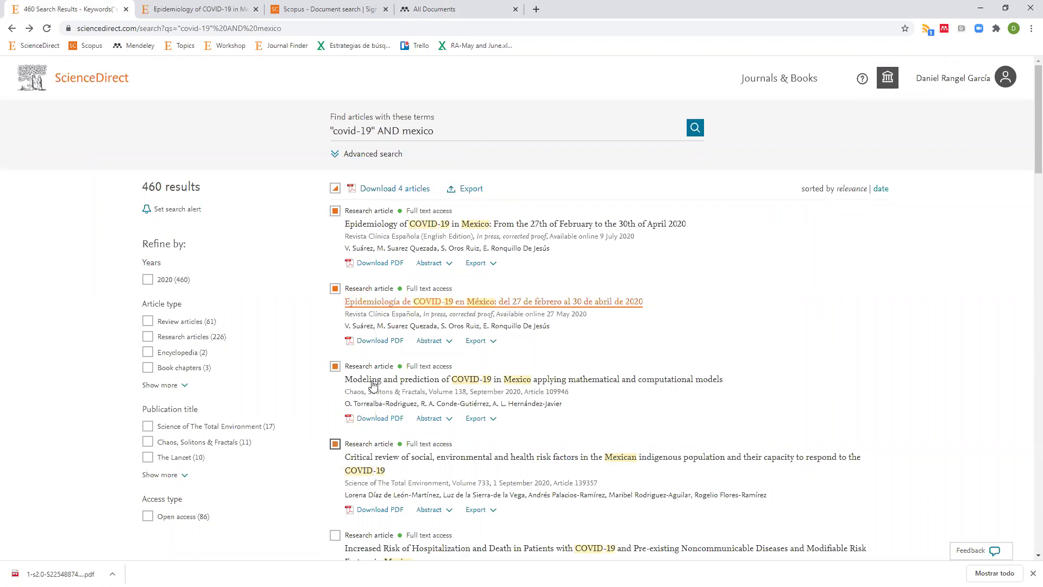
click(471, 191)
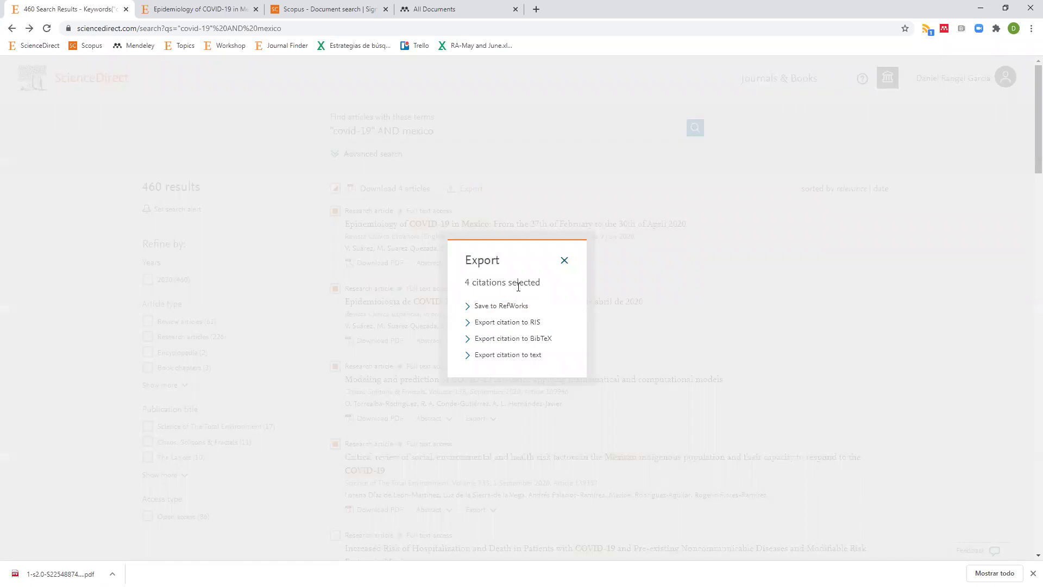
click(526, 325)
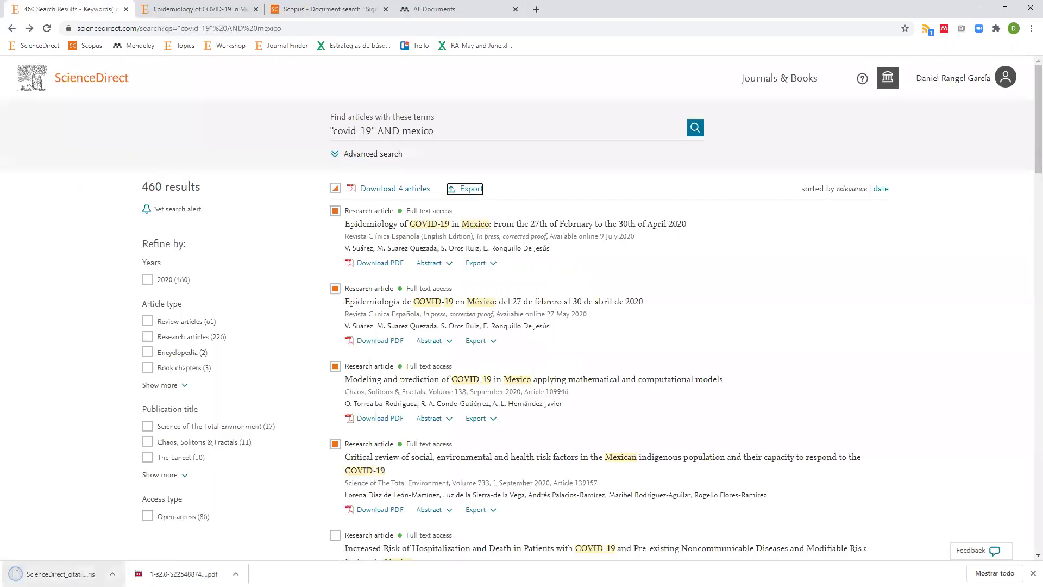
- Import the exported ScienceDirect RIS citations file into the Mendeley library and revisit the source results in ScienceDirect
click(444, 10)
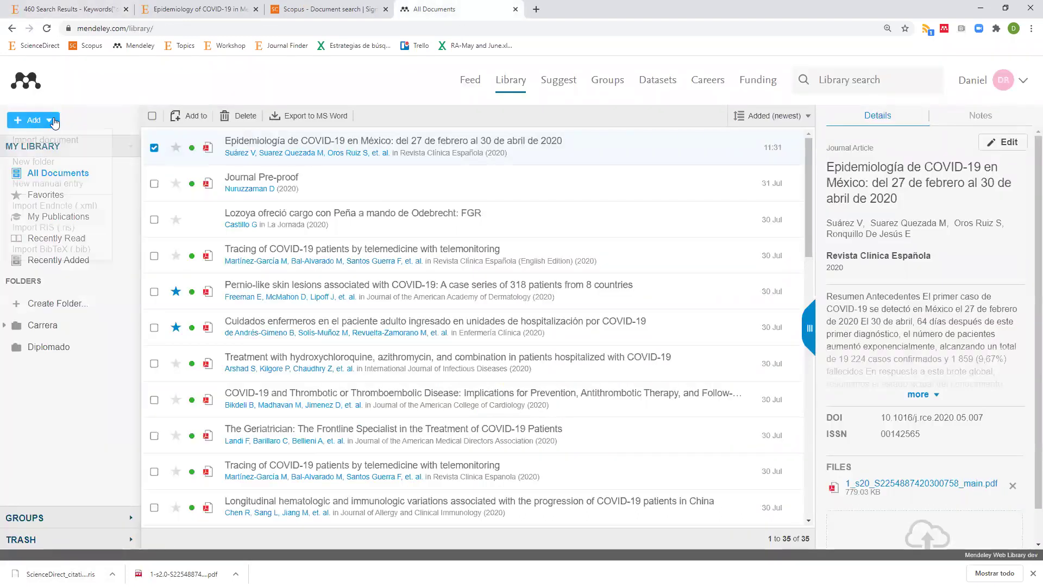
click(49, 121)
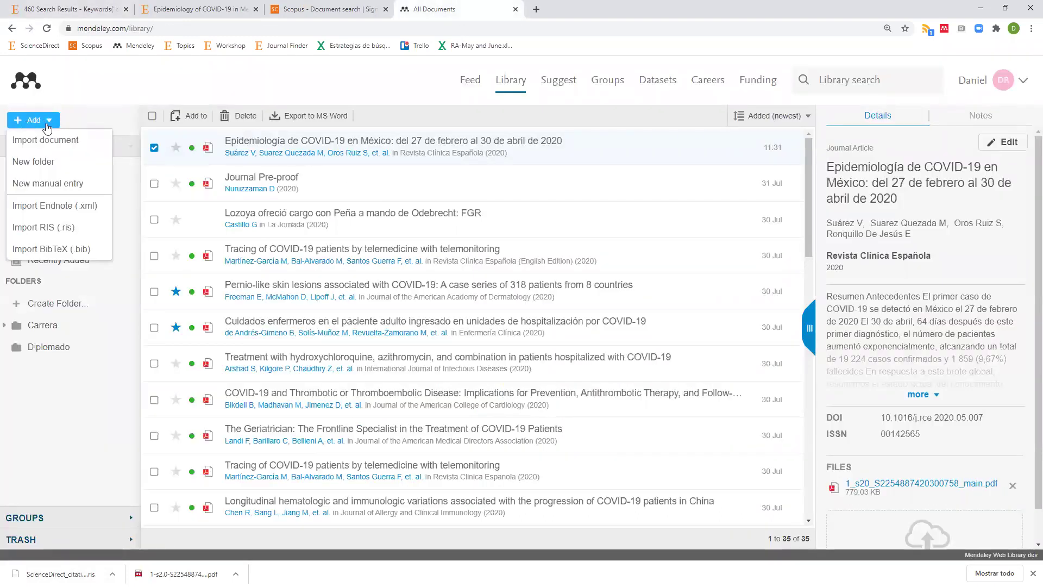
click(51, 232)
double_click(171, 91)
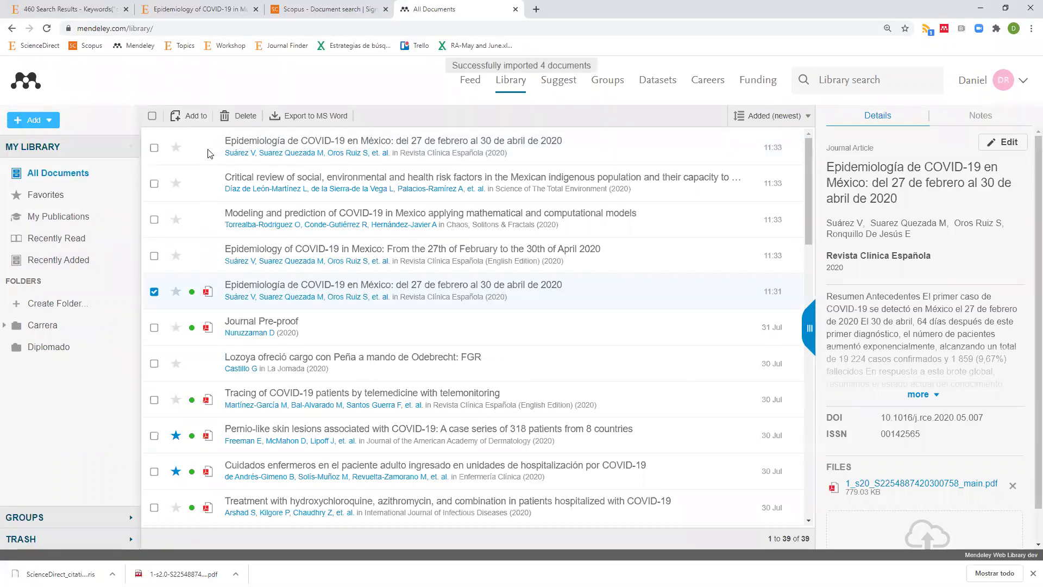
click(65, 10)
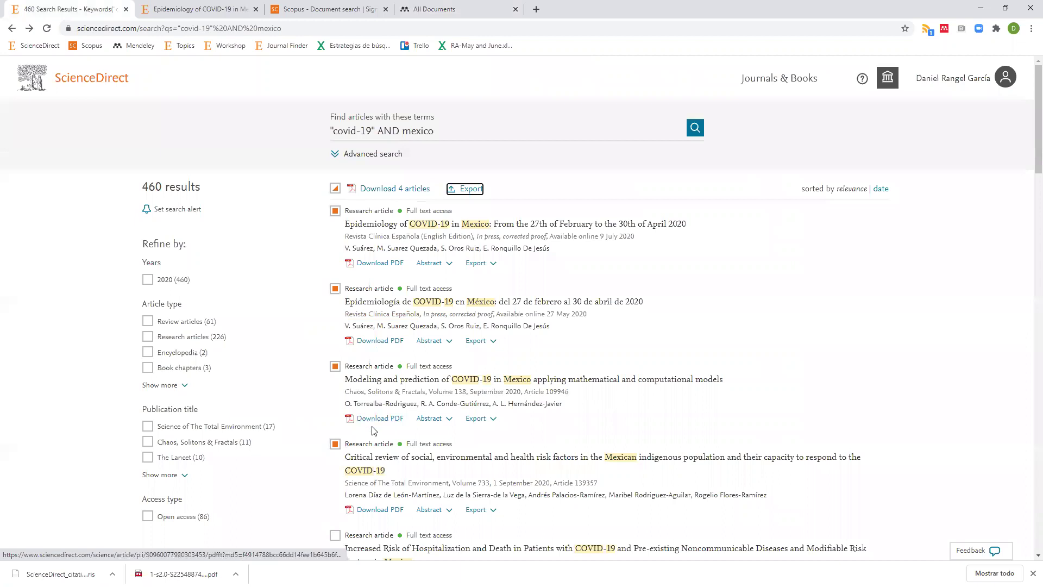
click(424, 11)
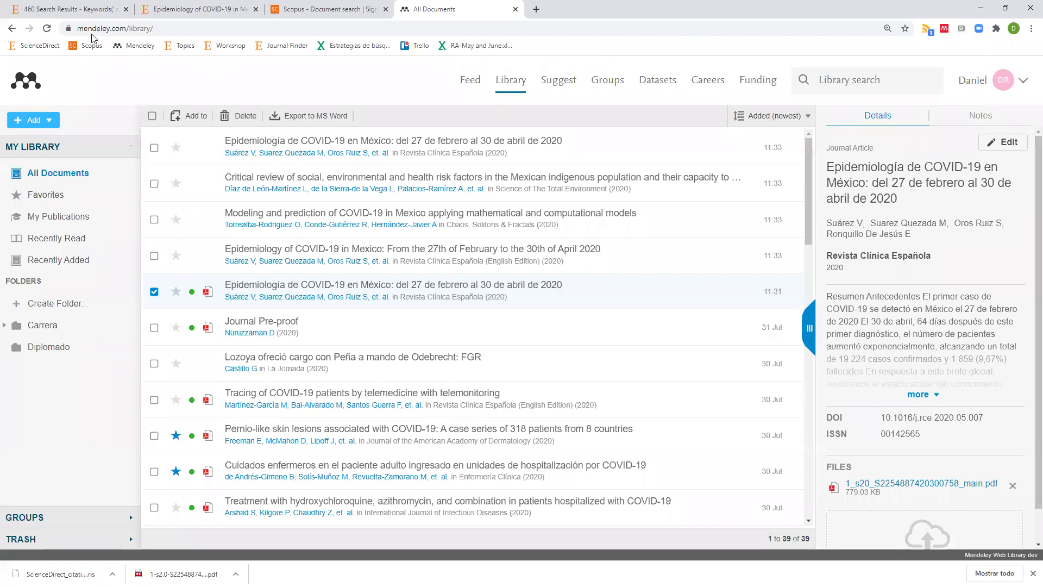
- Switch to Scopus, close the opened ScienceDirect article, and open the "monetary policy" results from the search history
click(43, 5)
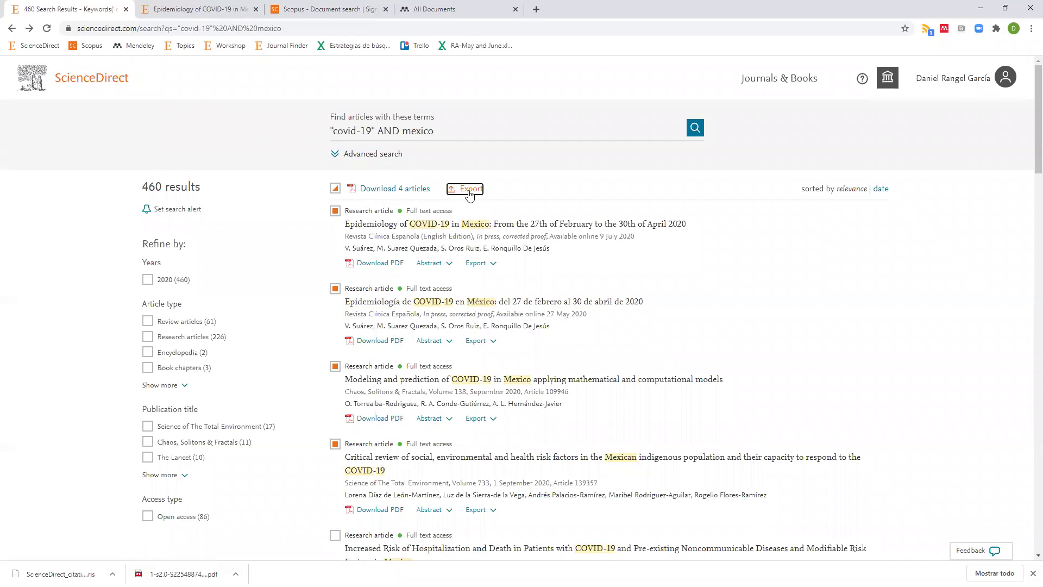
click(302, 9)
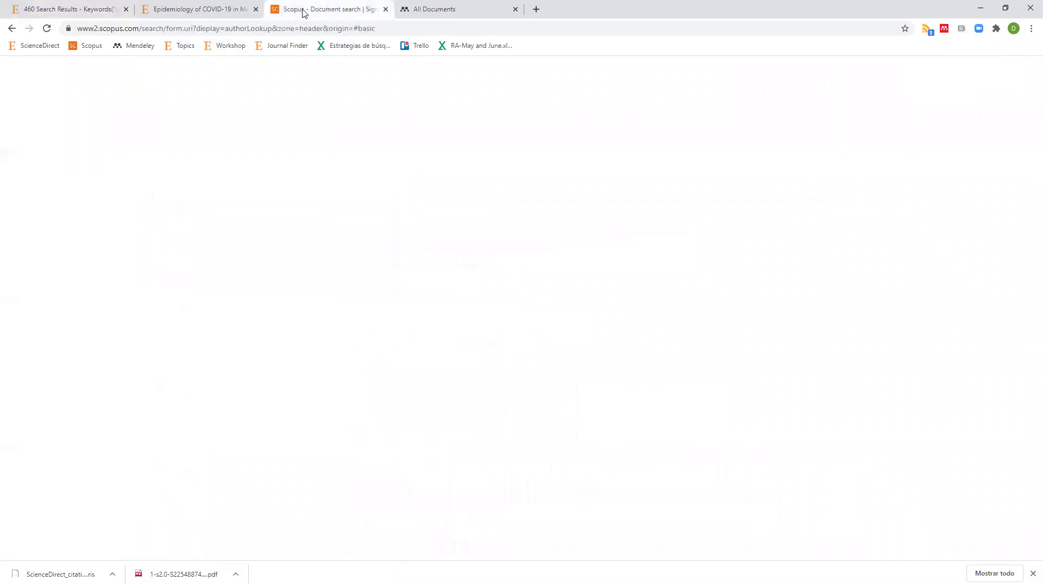
click(256, 9)
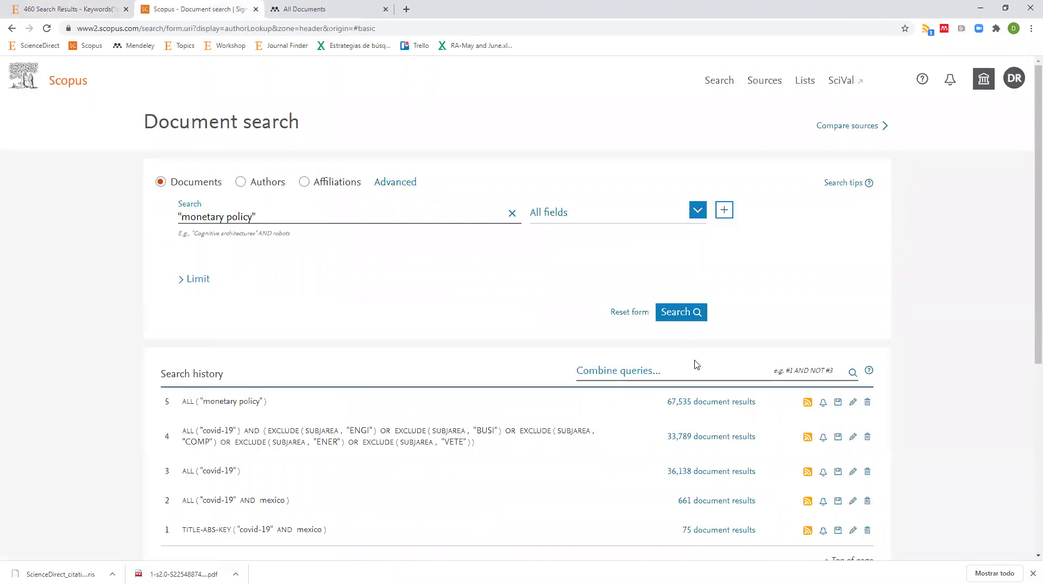
click(709, 402)
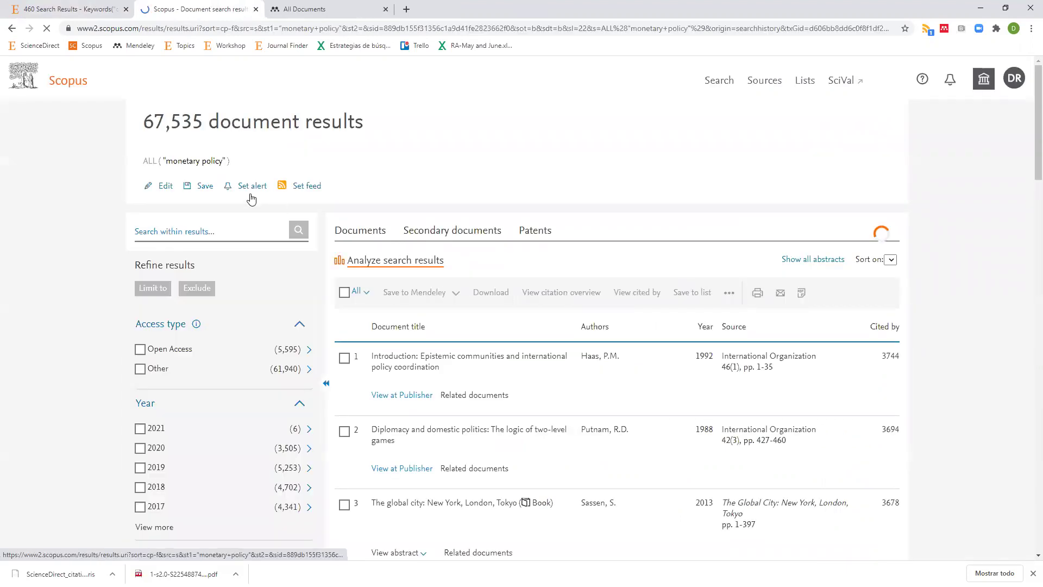
scroll(443, 280, down, 2)
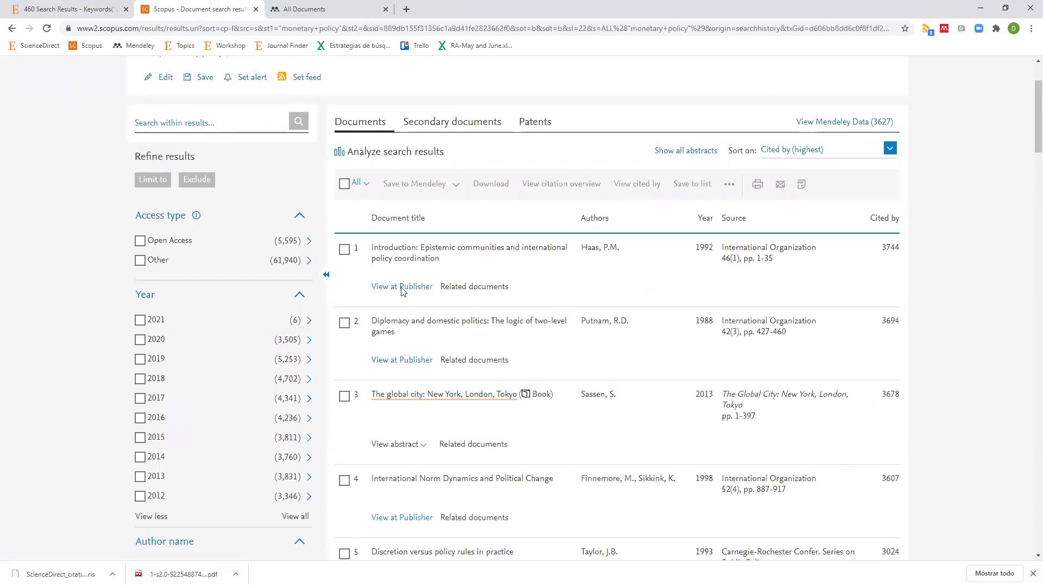
- Select the first three "monetary policy" documents and export them using Mendeley as the export method
click(344, 251)
click(345, 324)
click(346, 397)
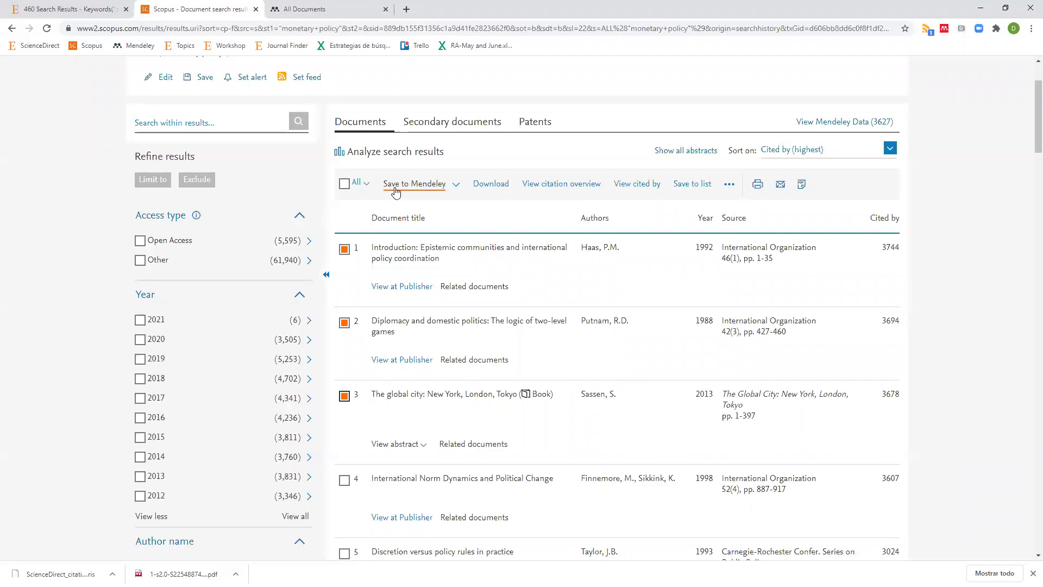
click(457, 188)
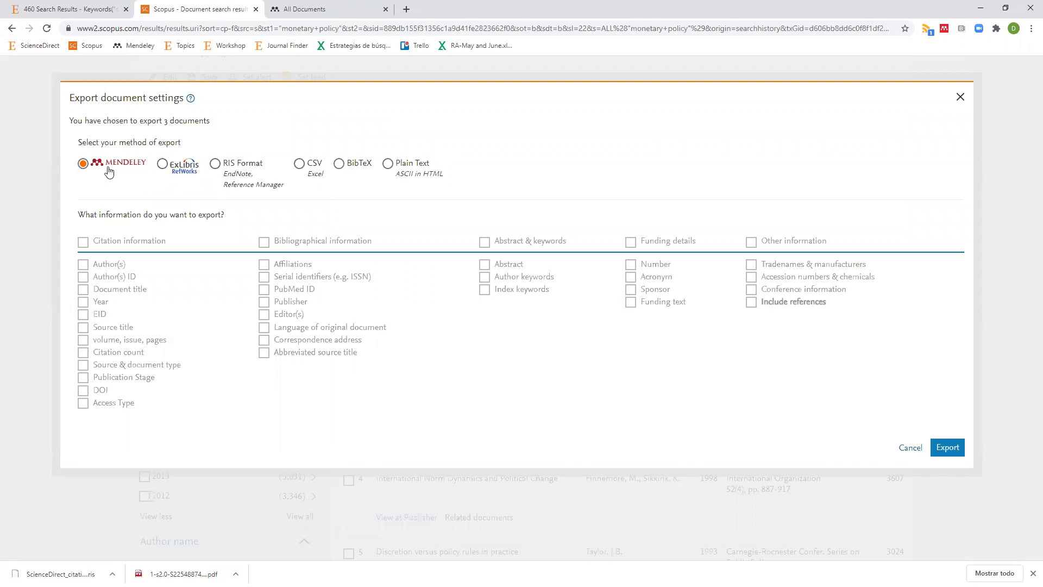
click(949, 448)
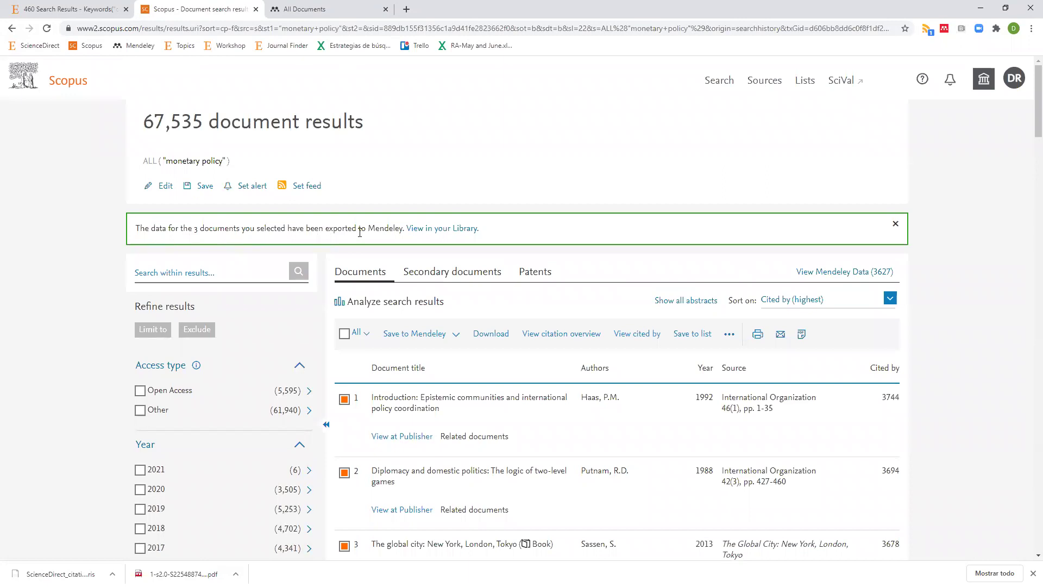
- Switch to Mendeley, comparing with the Scopus results, and reload the library to check for the exported documents
click(309, 10)
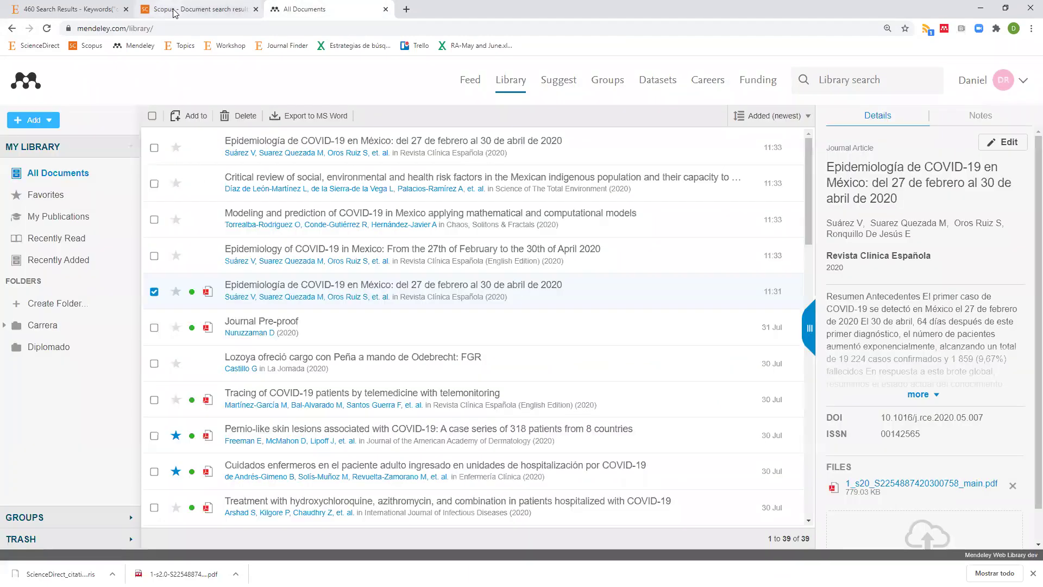
click(174, 12)
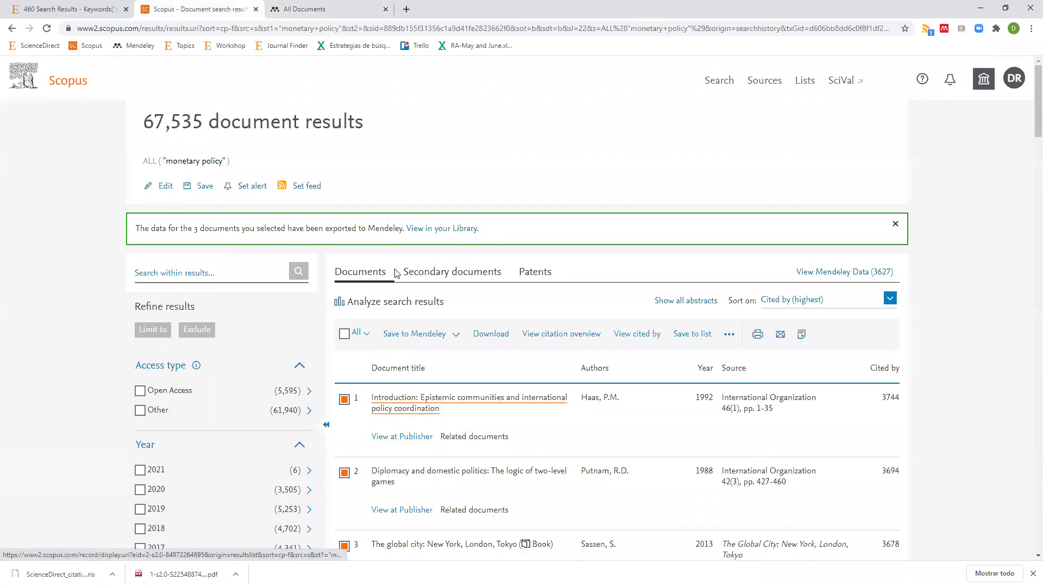
click(320, 12)
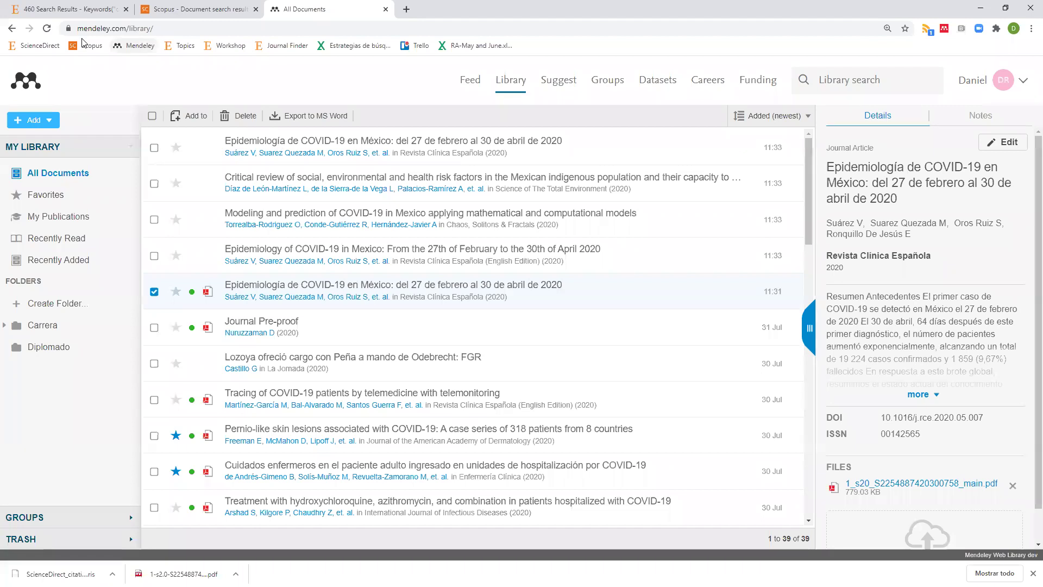
click(48, 29)
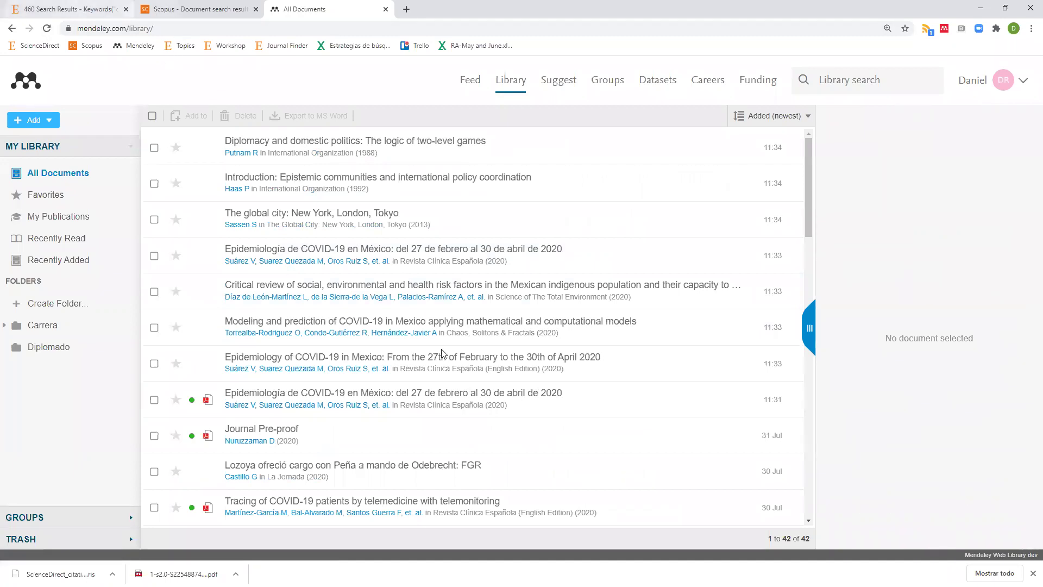
- Return to the Scopus results and set the display to 100 results per page
key(ctrl+shift+Tab)
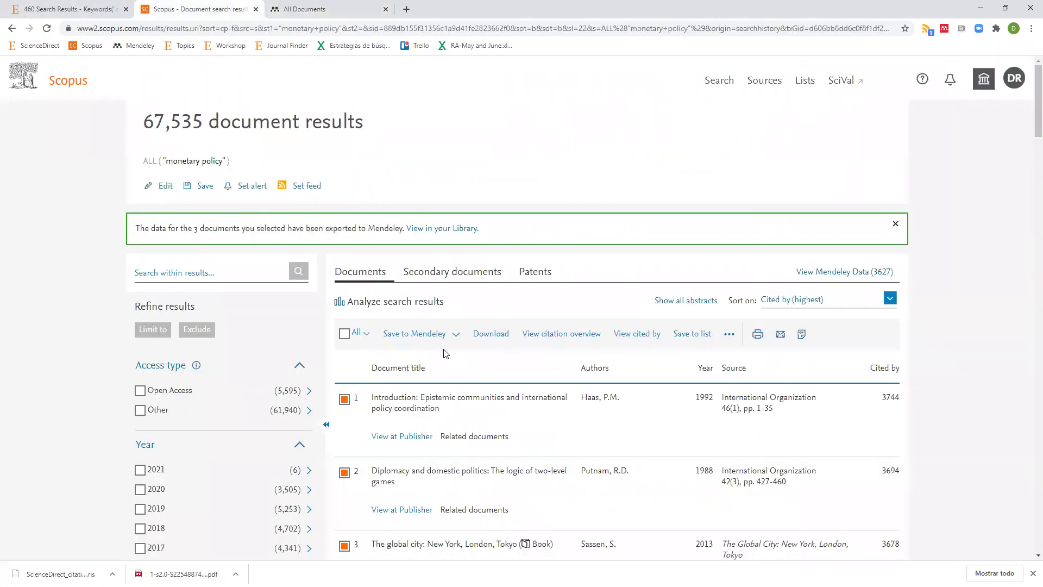
scroll(425, 305, down, 2)
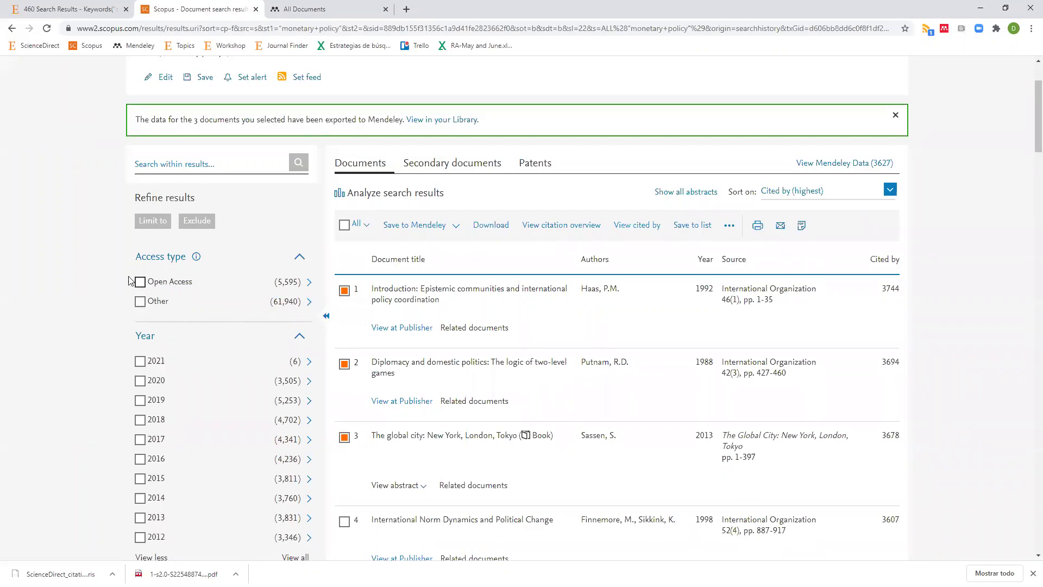
scroll(444, 307, down, 4)
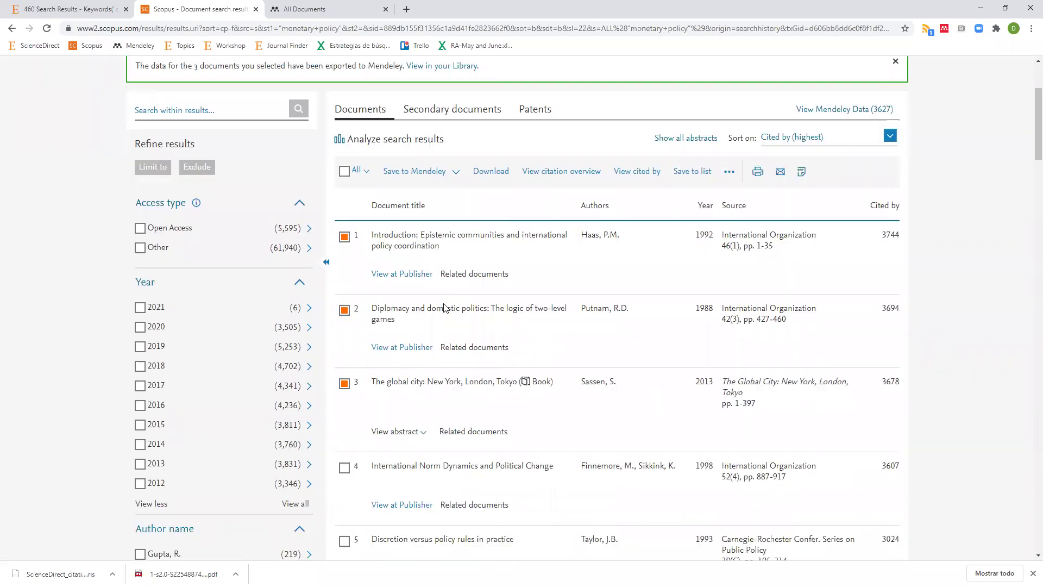
scroll(444, 307, down, 7)
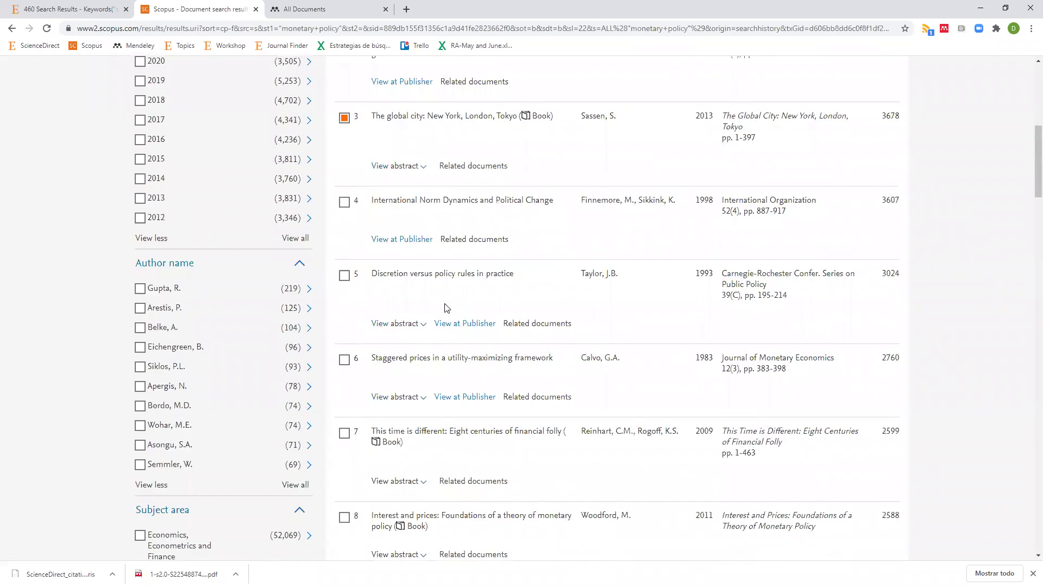
scroll(444, 307, down, 9)
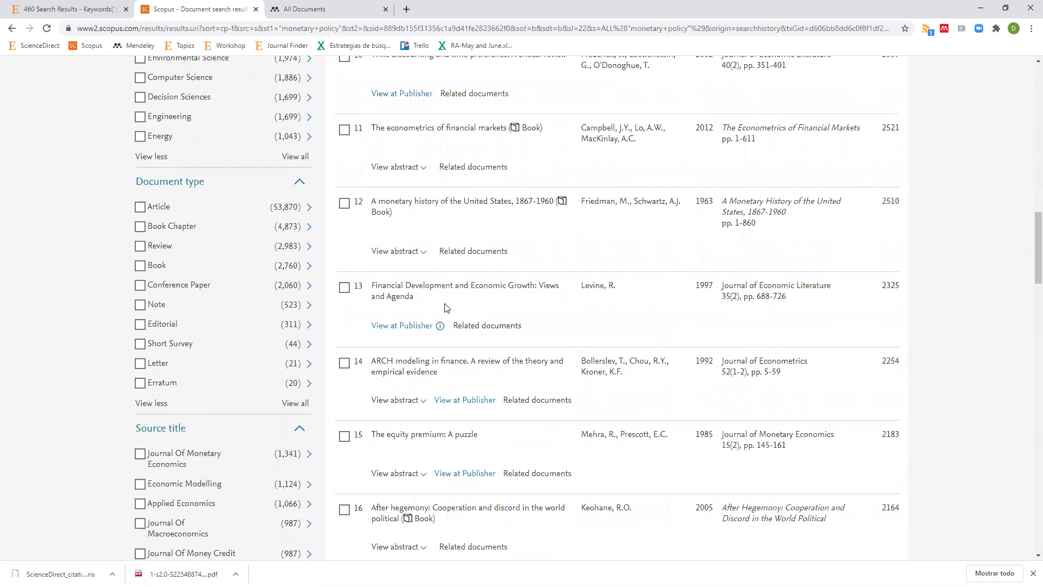
scroll(443, 307, down, 5)
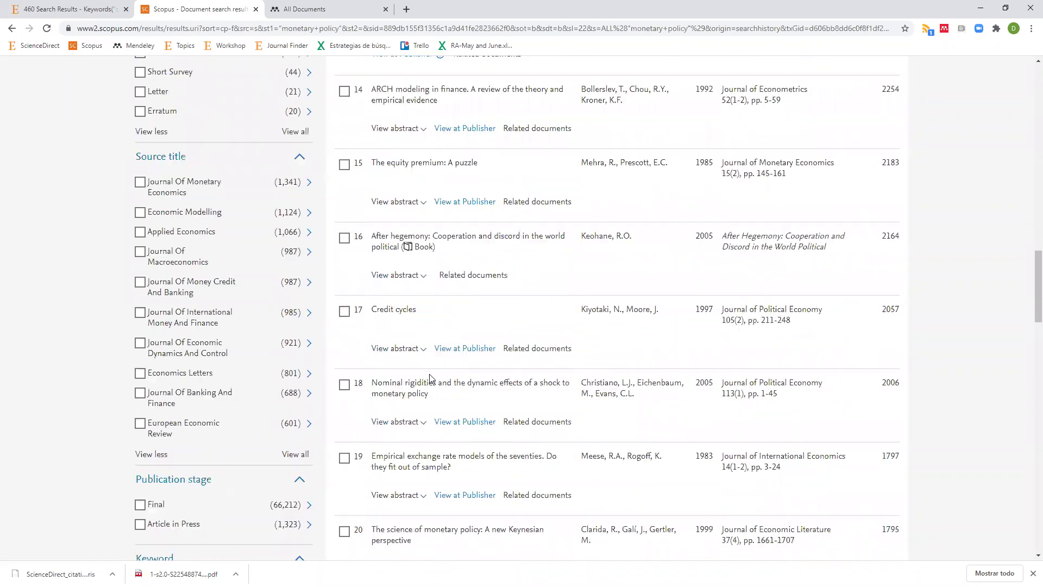
click(405, 400)
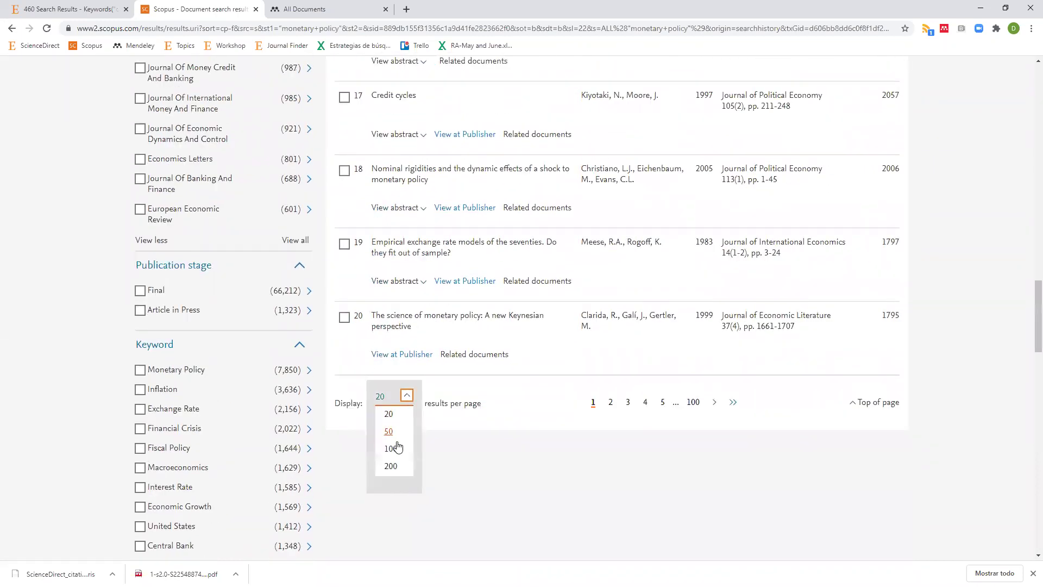
click(397, 449)
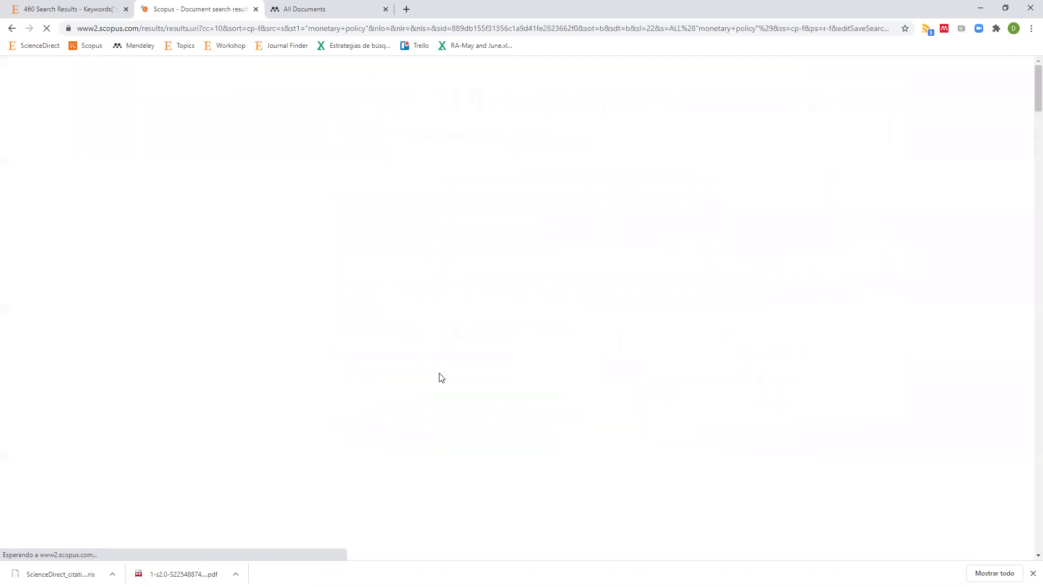
- Look through the longer results list for documents marked Open Access and their publisher links
scroll(435, 388, down, 20)
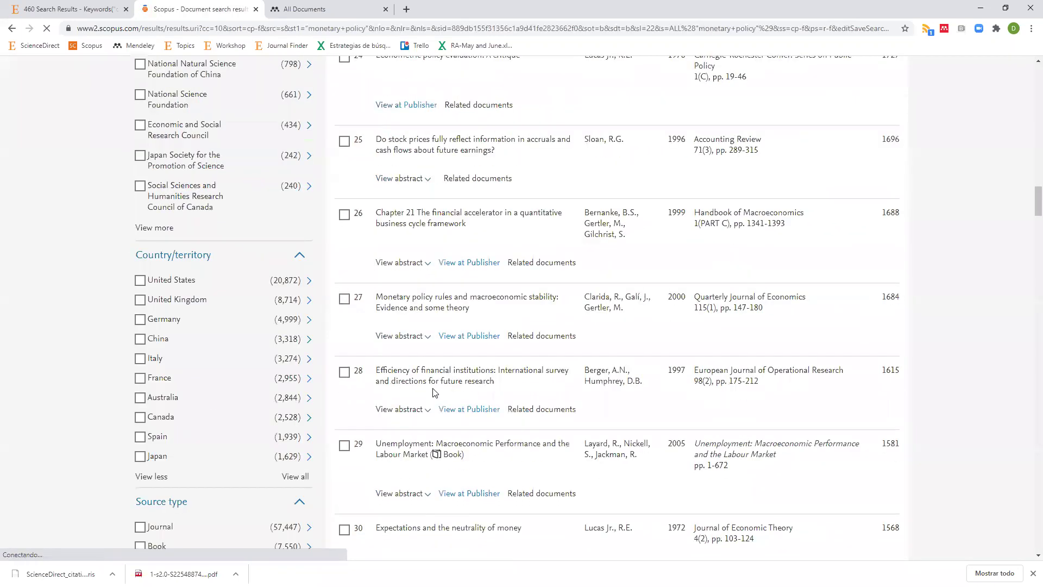
scroll(434, 392, down, 12)
scroll(434, 392, down, 9)
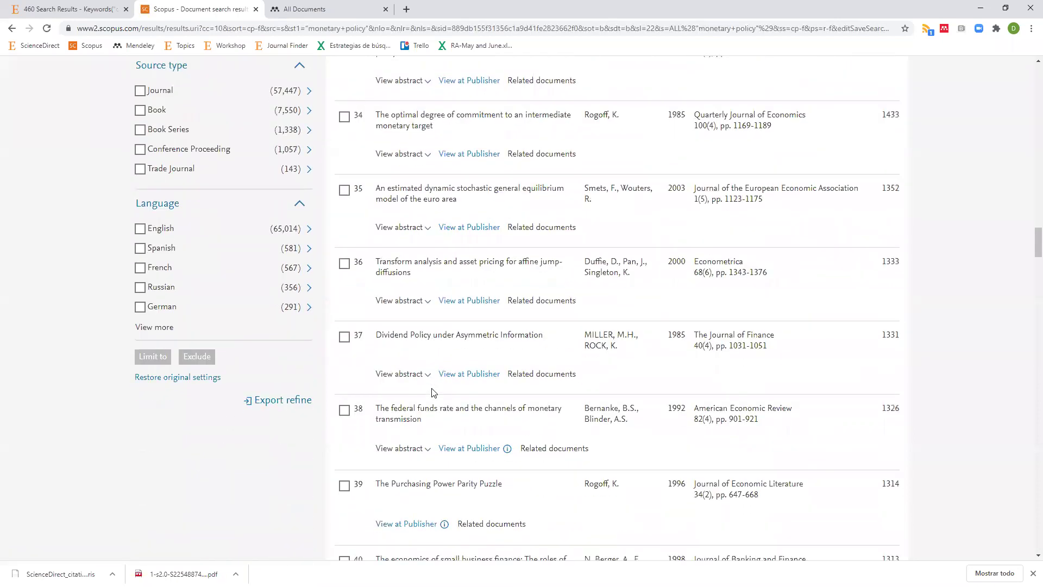
scroll(423, 371, down, 1)
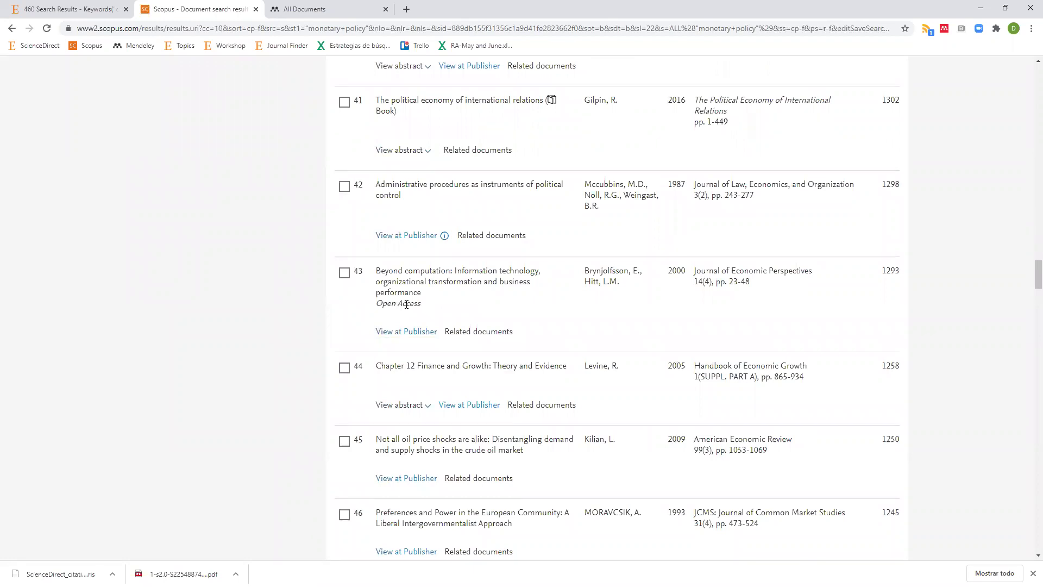
drag(426, 305, 374, 304)
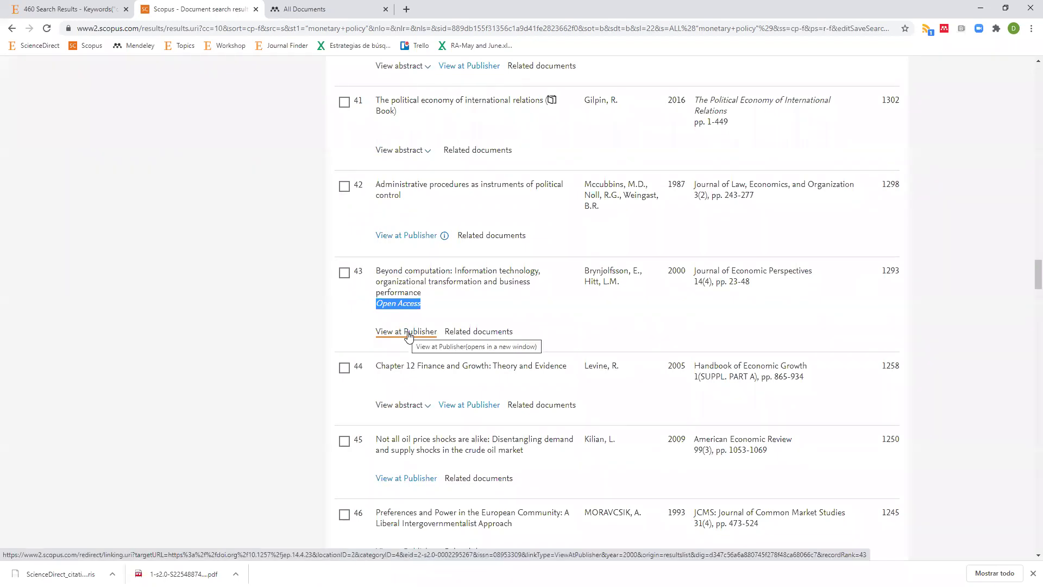
scroll(443, 369, up, 8)
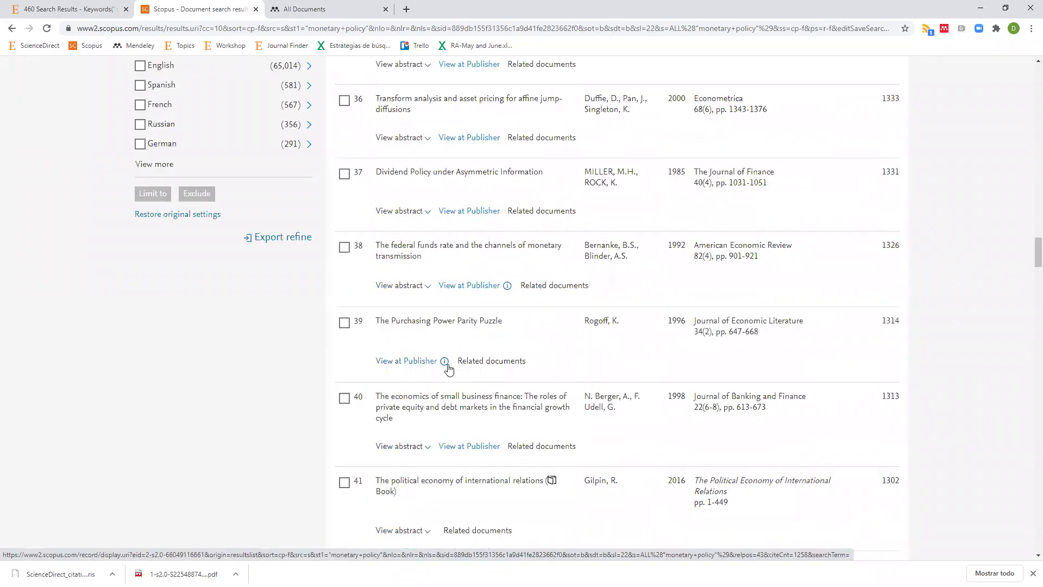
scroll(448, 370, up, 20)
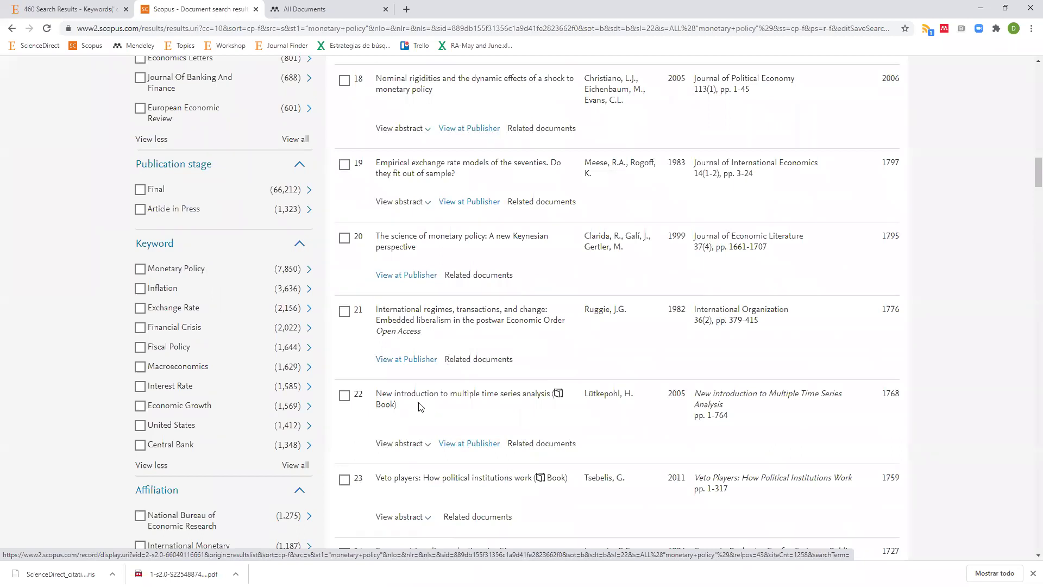
scroll(422, 399, up, 20)
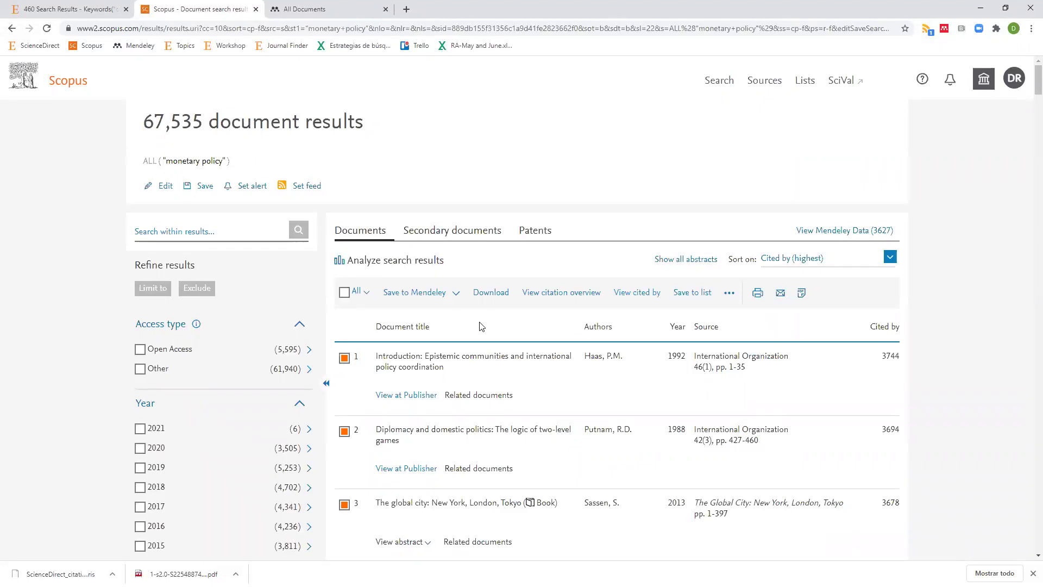
- Review the first results and try the publisher link of "International Norm Dynamics and Political Change"
scroll(480, 326, down, 1)
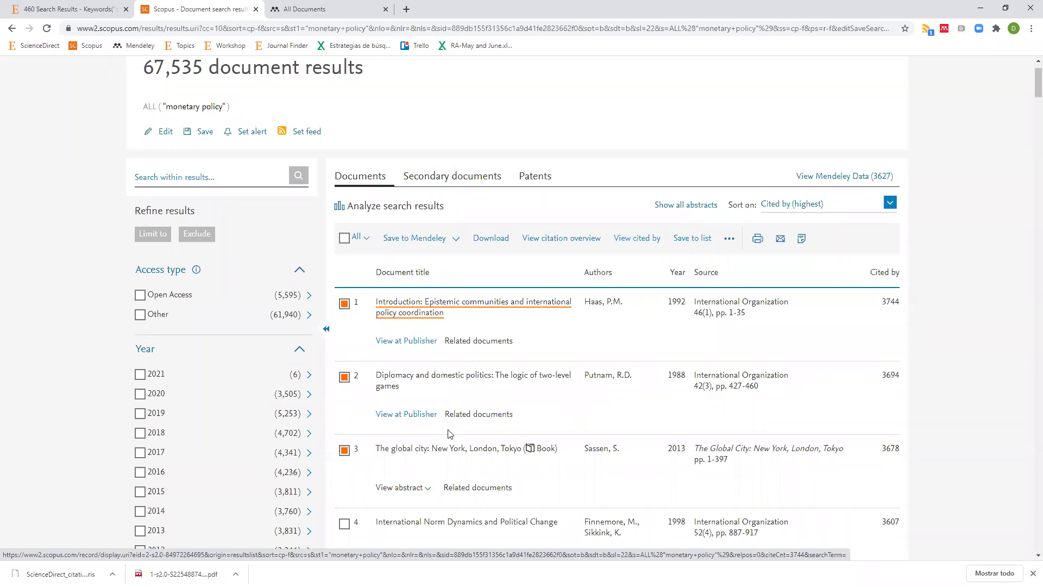
scroll(450, 433, down, 2)
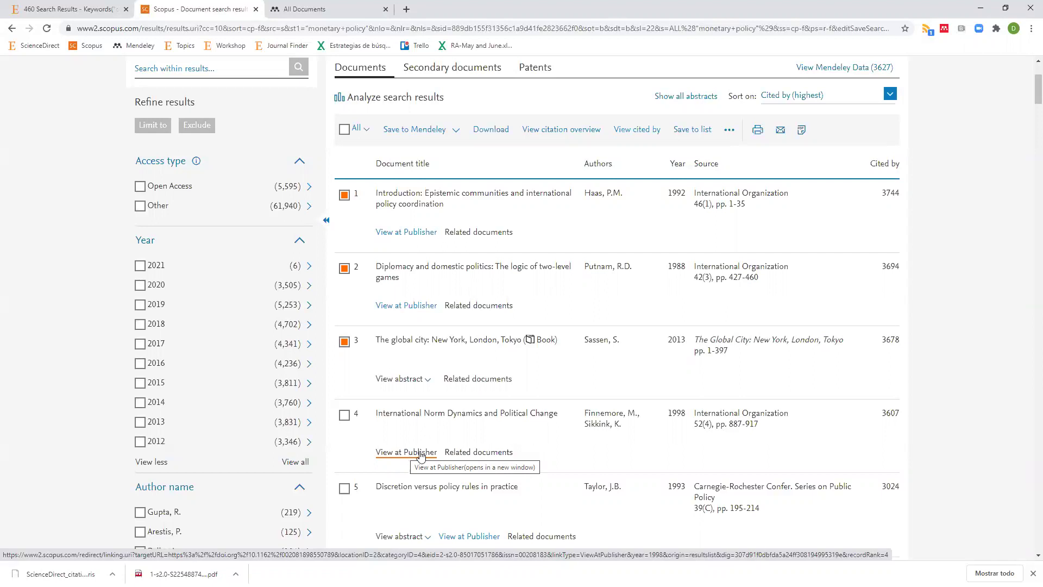
click(421, 456)
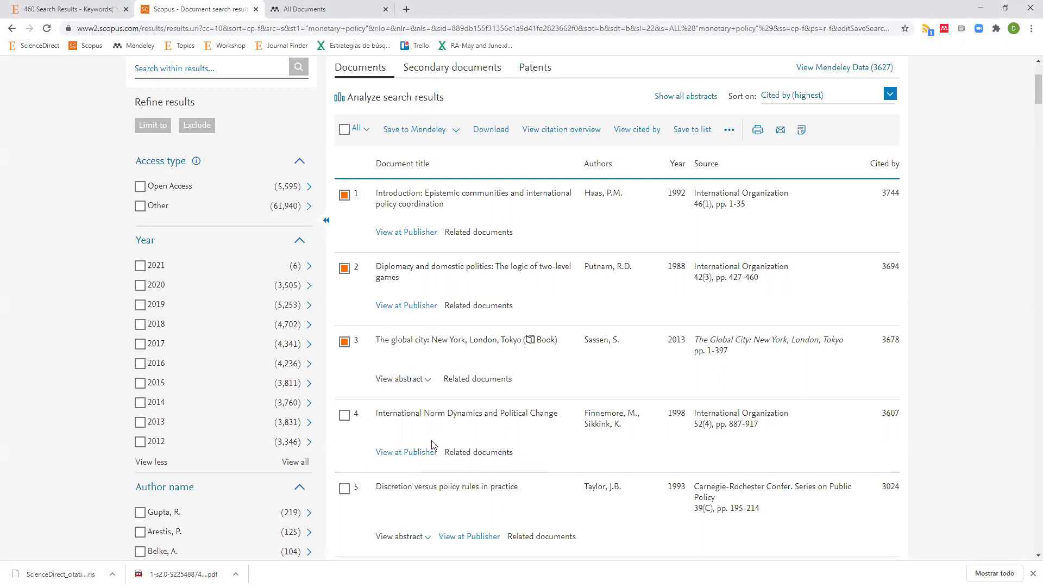
scroll(386, 396, up, 3)
- Switch to Mendeley, search the library by the author's surname, and view the details of the La Jornada article about Lozoya and Odebrecht
click(342, 12)
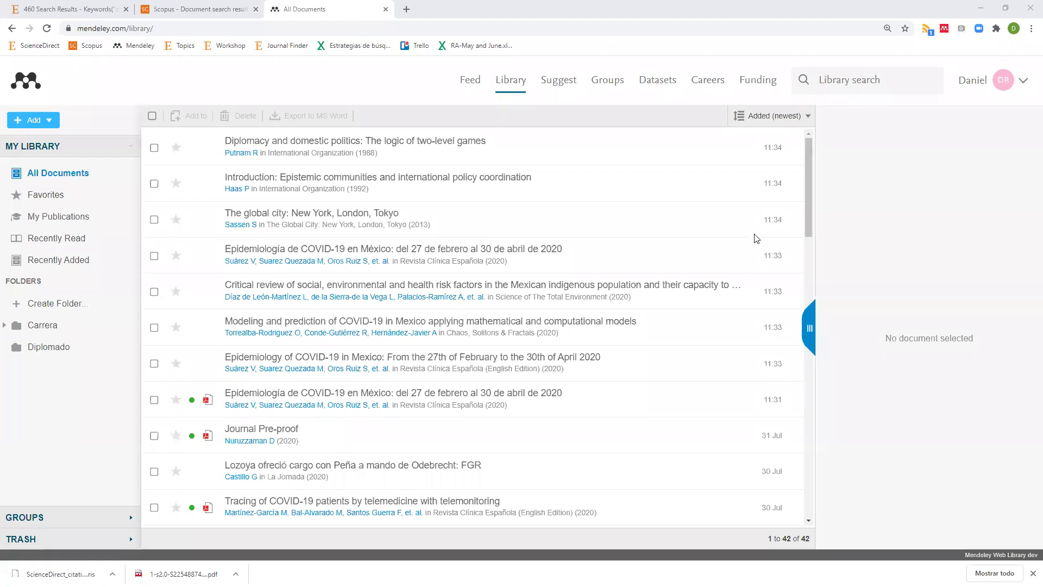
click(824, 82)
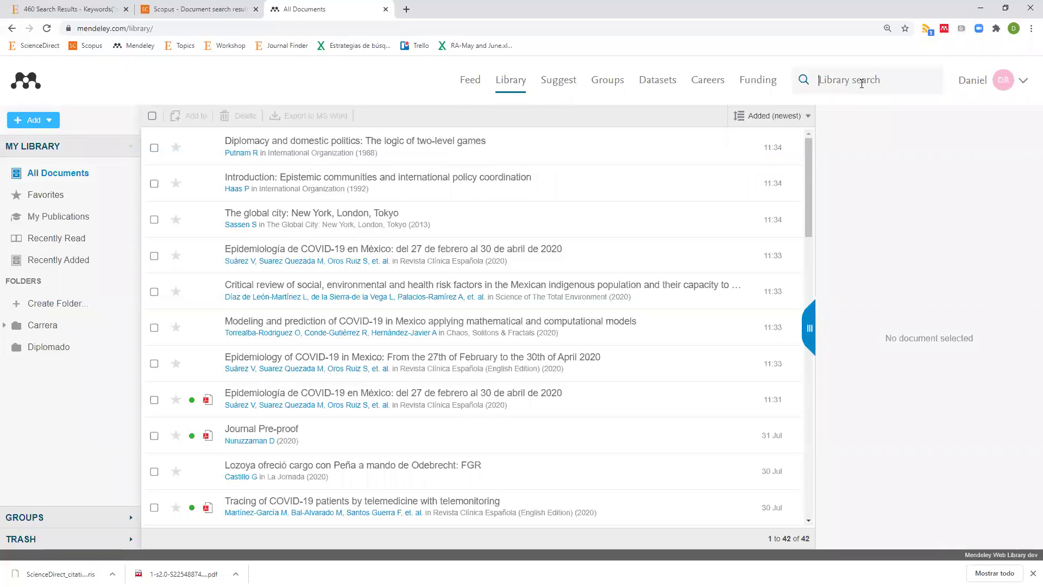
text(castillo)
key(Return)
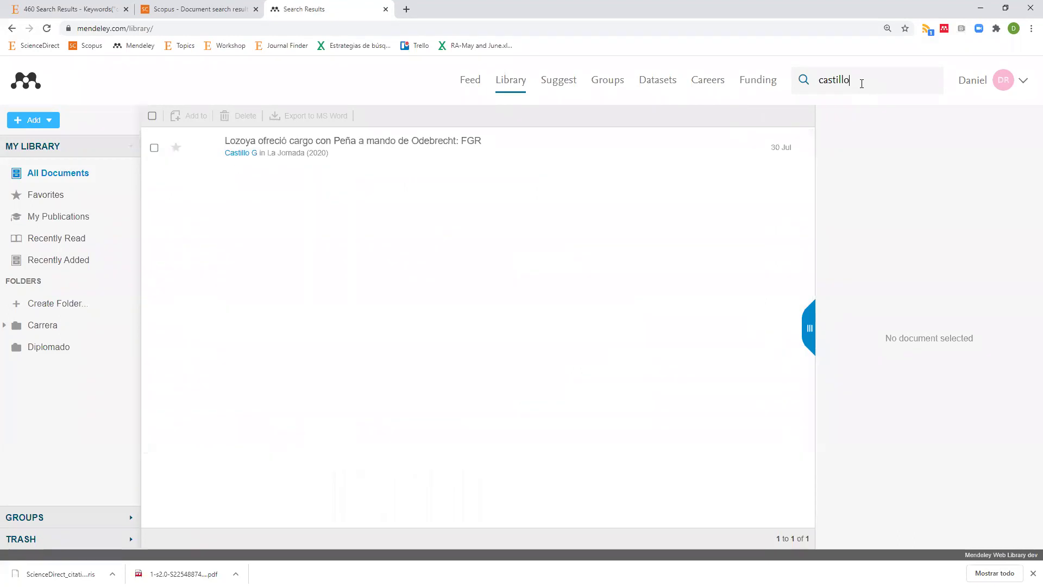
click(285, 147)
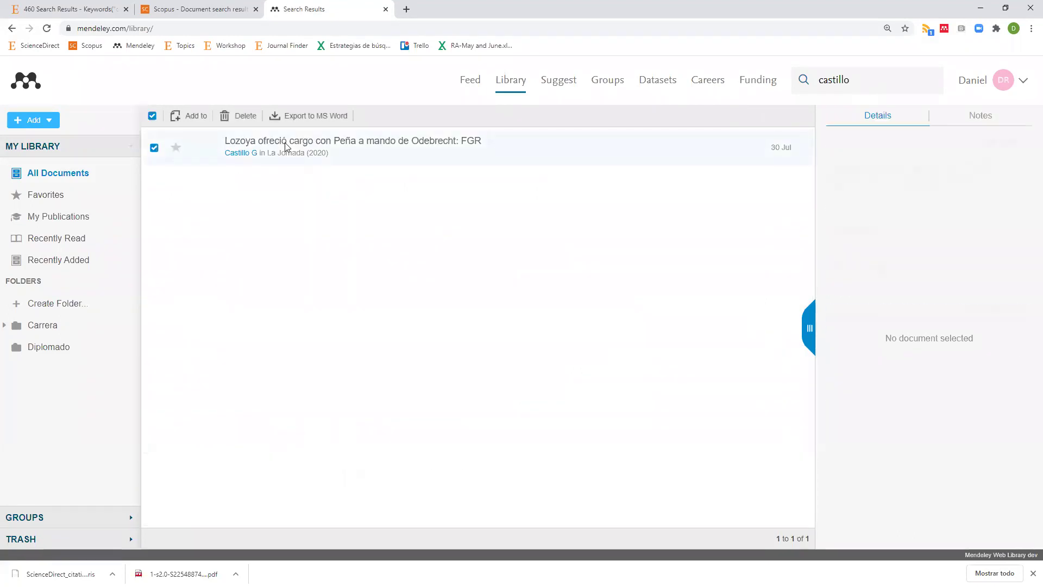
key(ctrl+a)
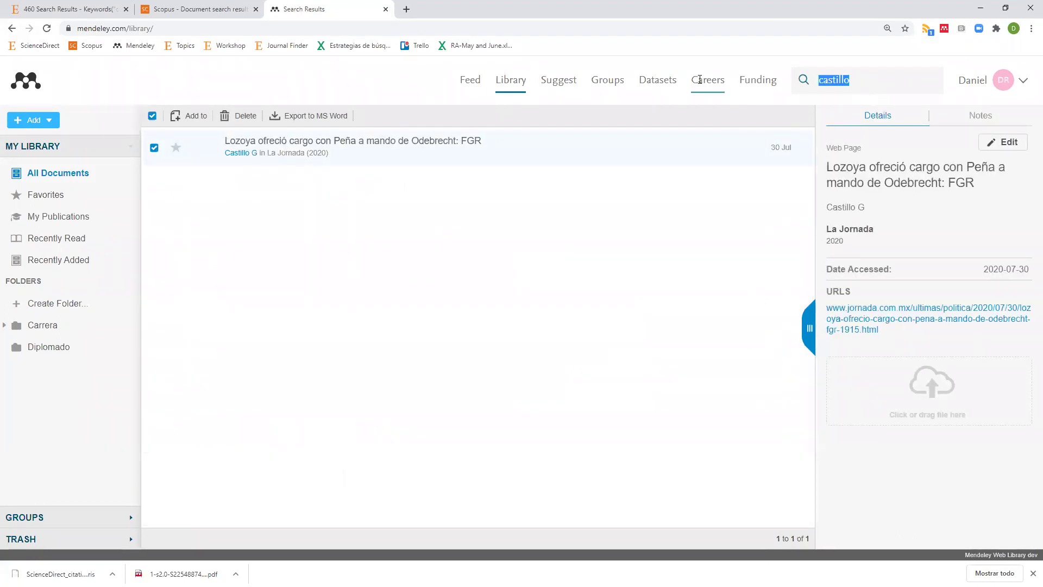
- Search the Mendeley library for "covid" and look through the matching references
key(BackSpace)
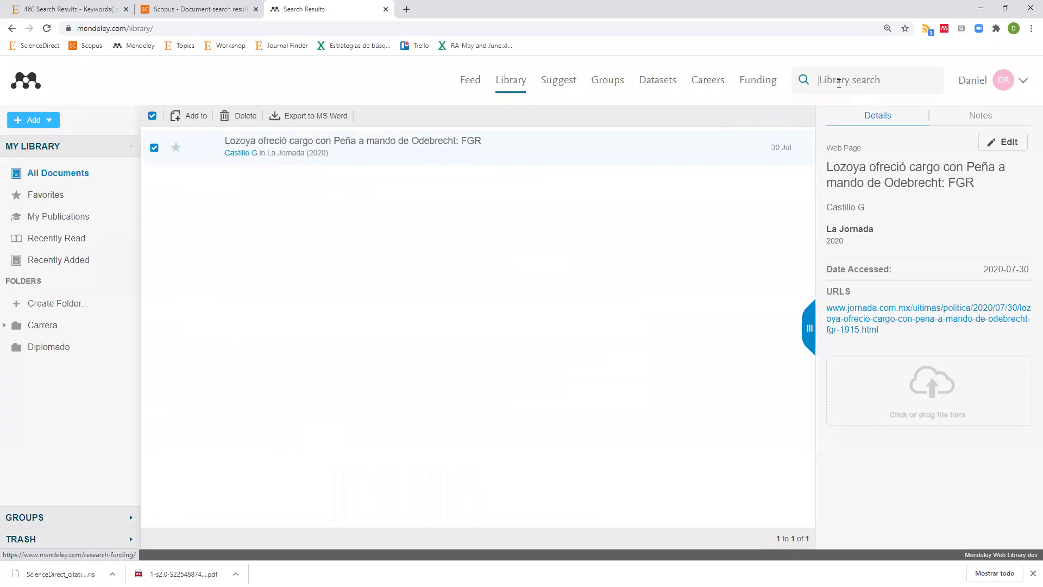
text(covid)
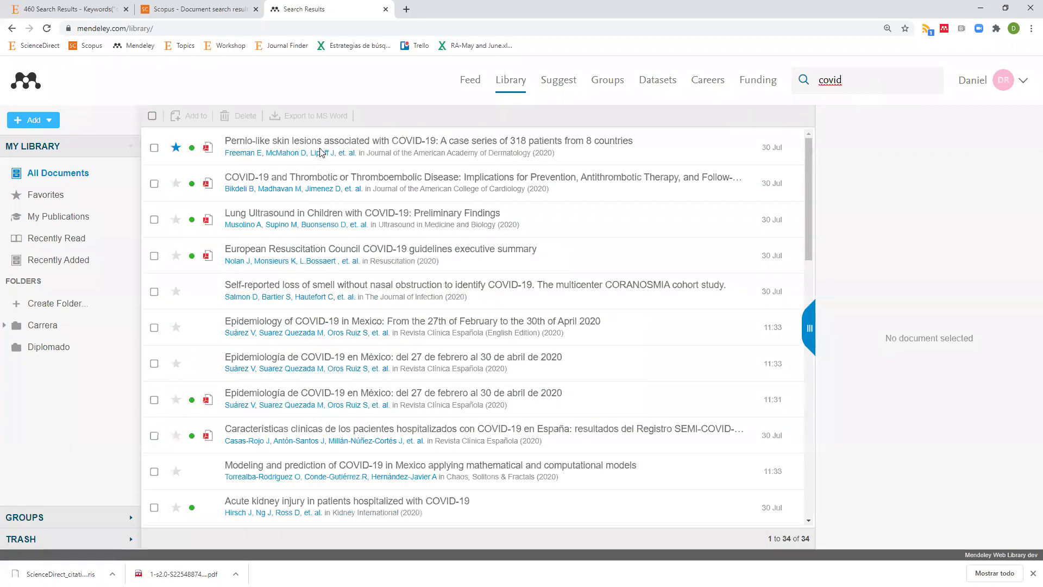
scroll(343, 335, down, 15)
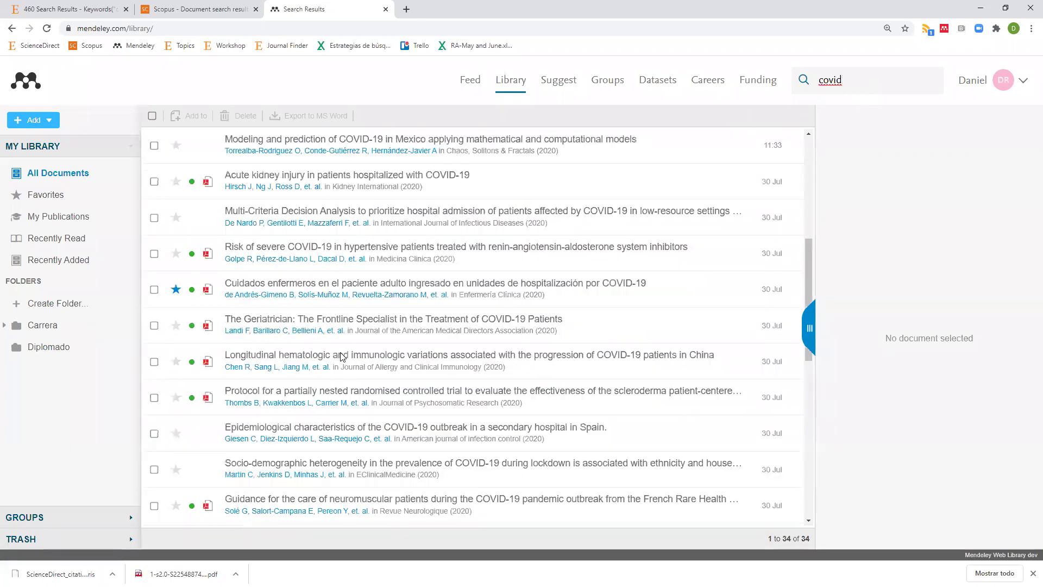
scroll(342, 357, up, 15)
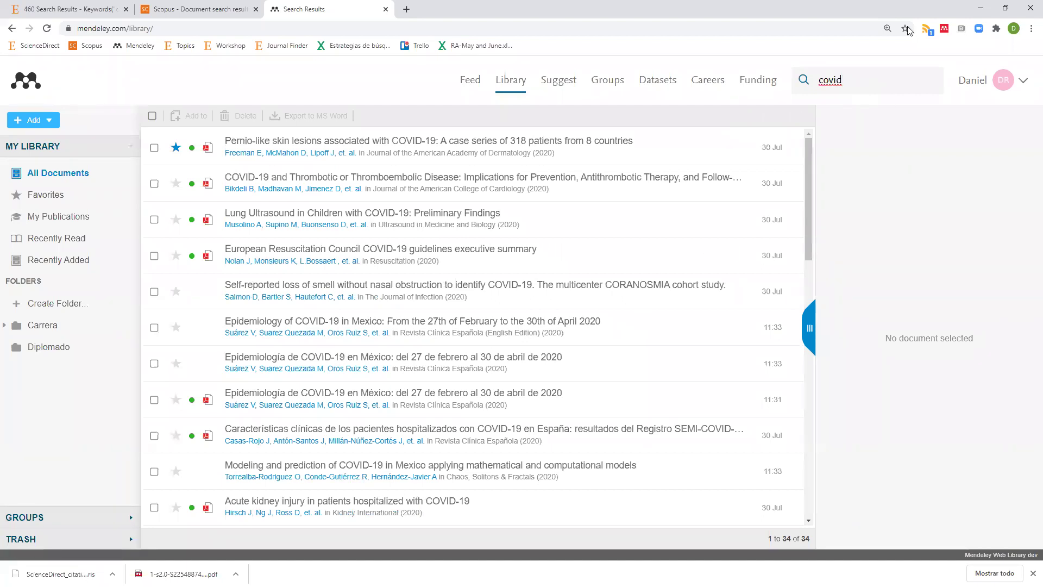
drag(875, 79, 747, 100)
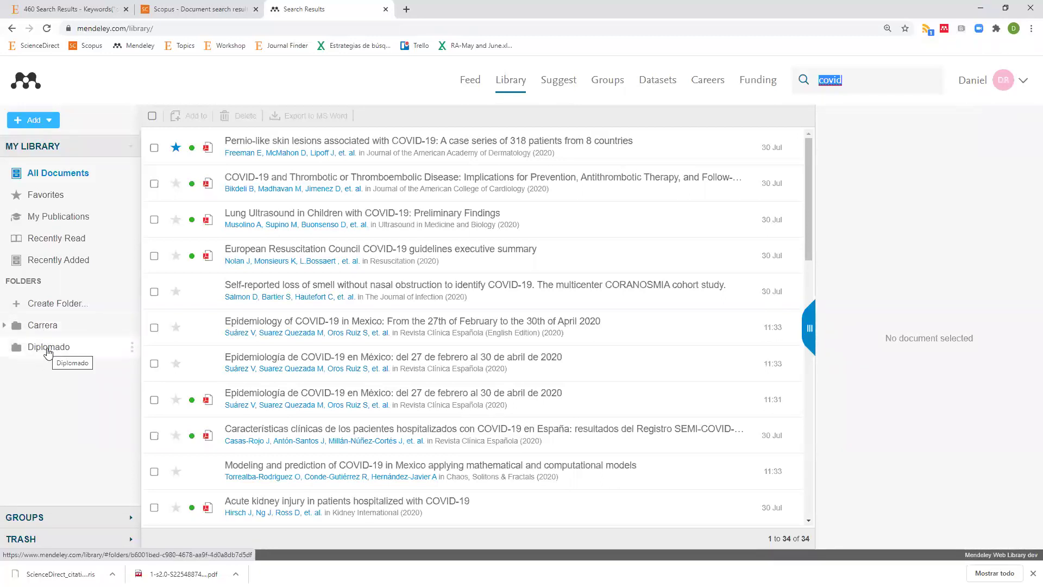
- Expand the Carrera and Semestre 1 folders and compare the contents of Materia 1 with All Documents
click(5, 325)
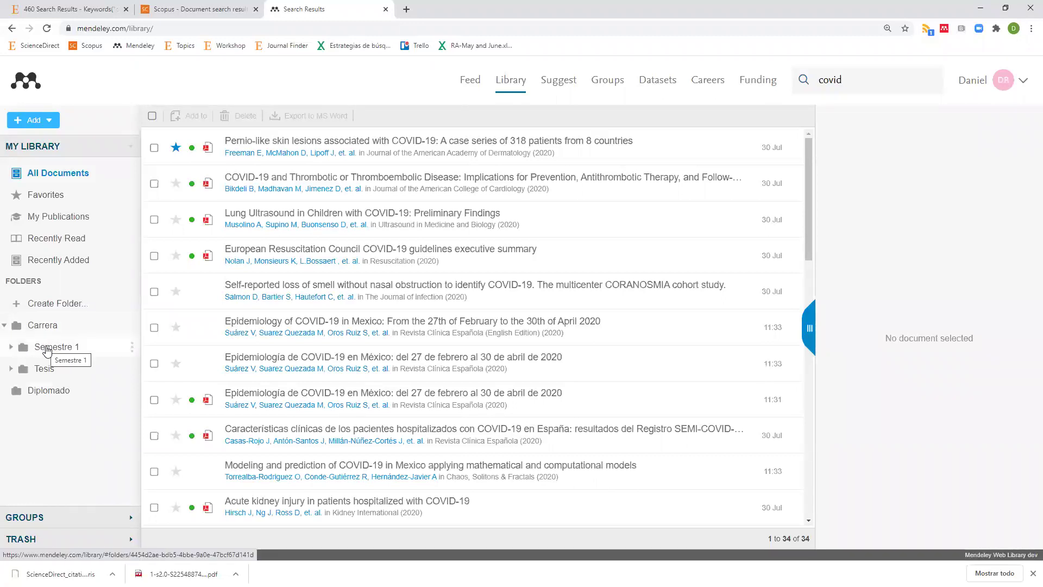
click(12, 348)
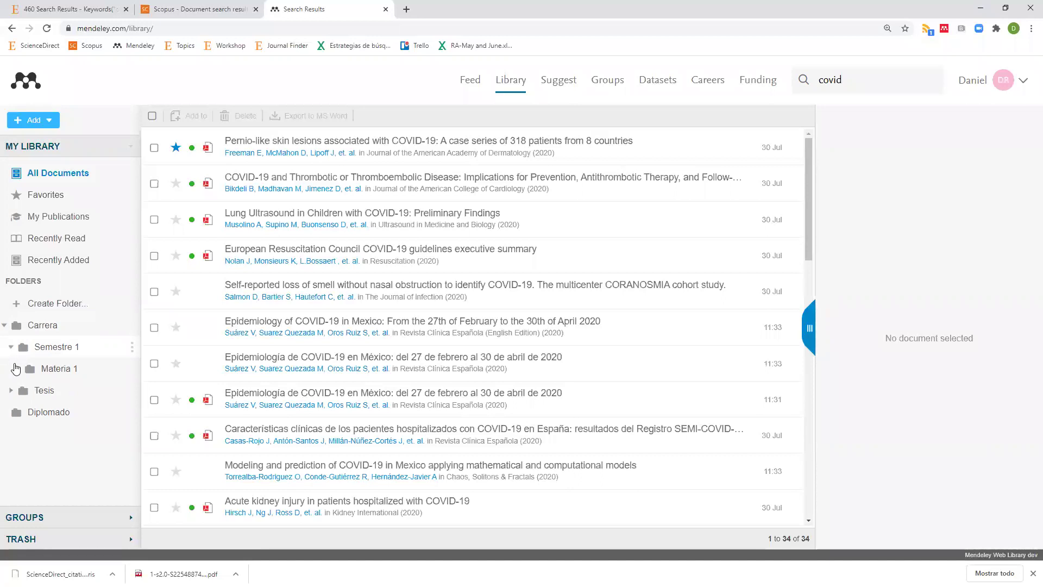
click(63, 372)
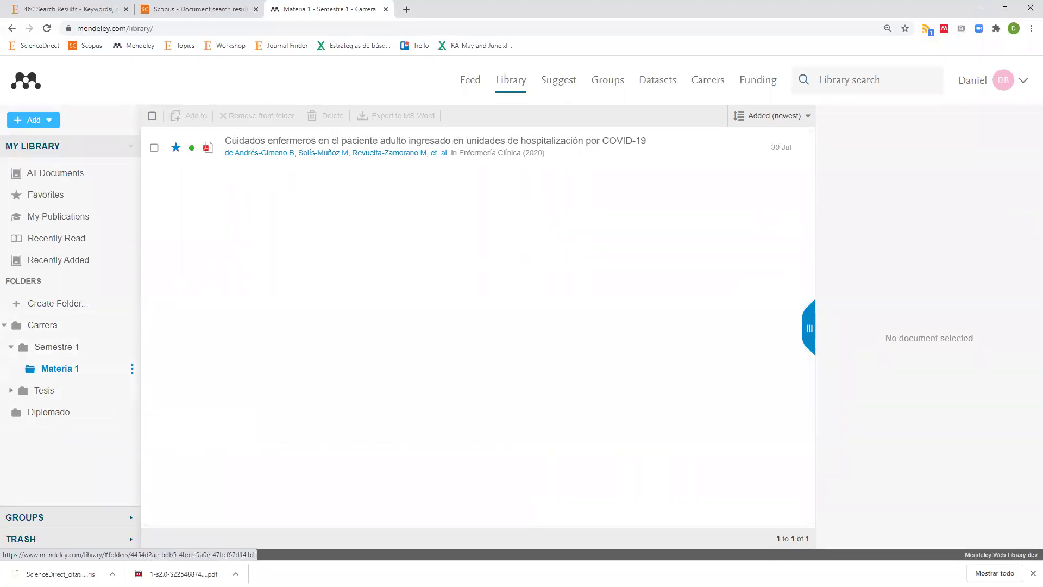
click(65, 176)
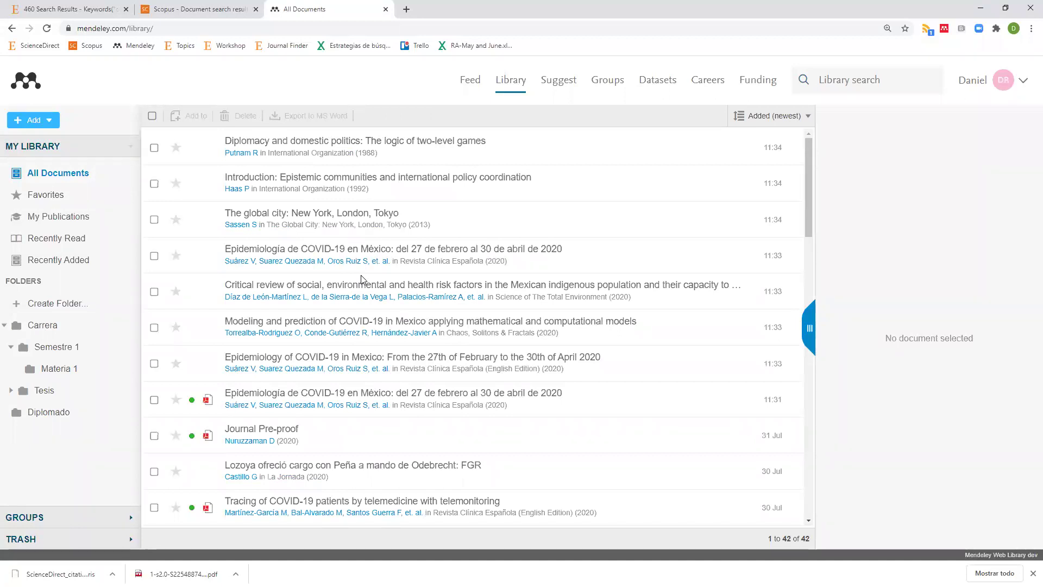
click(57, 327)
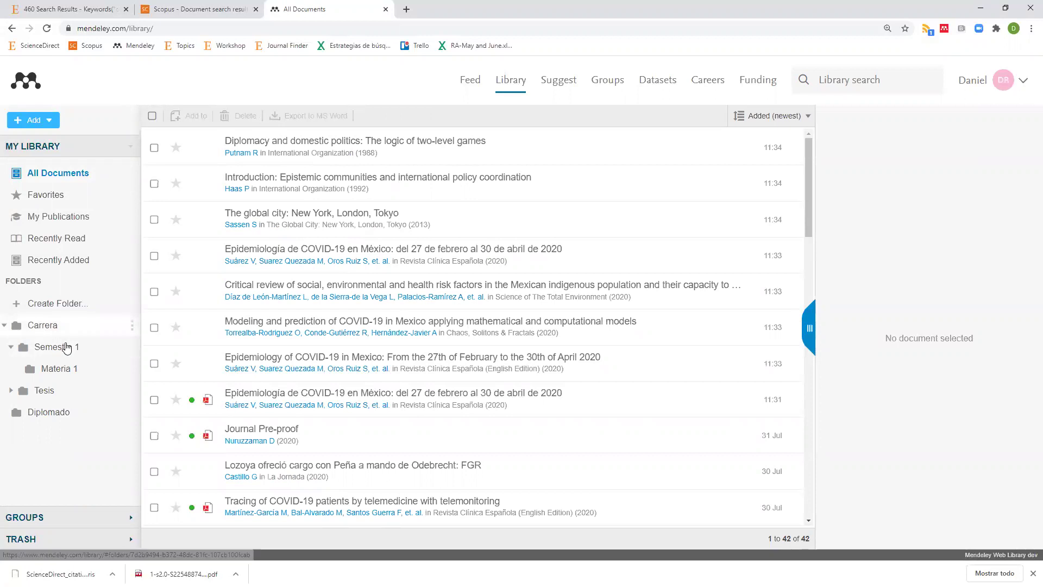
click(61, 372)
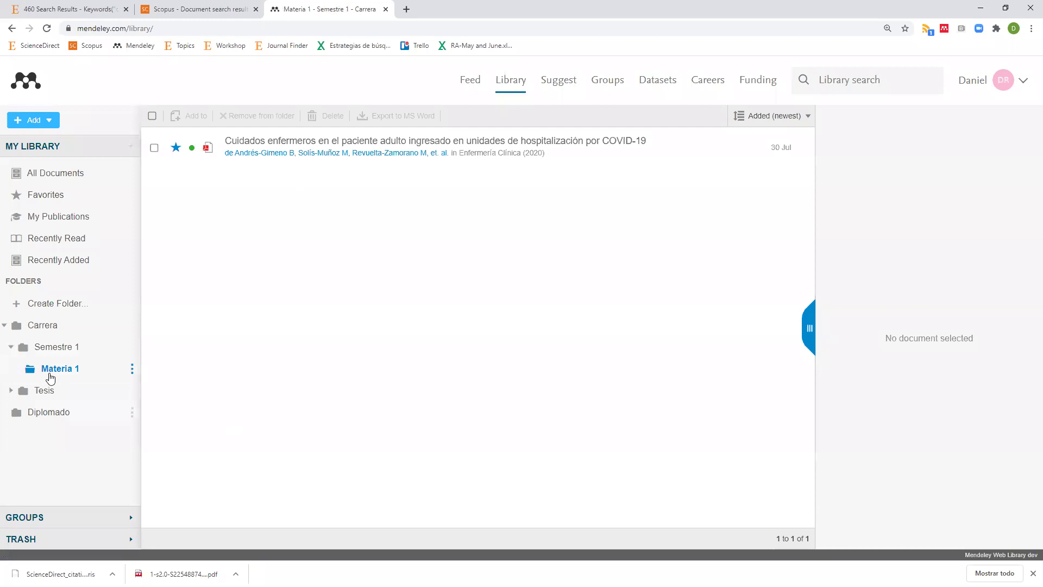
- Create a new top-level library folder named "Nombre"
click(63, 308)
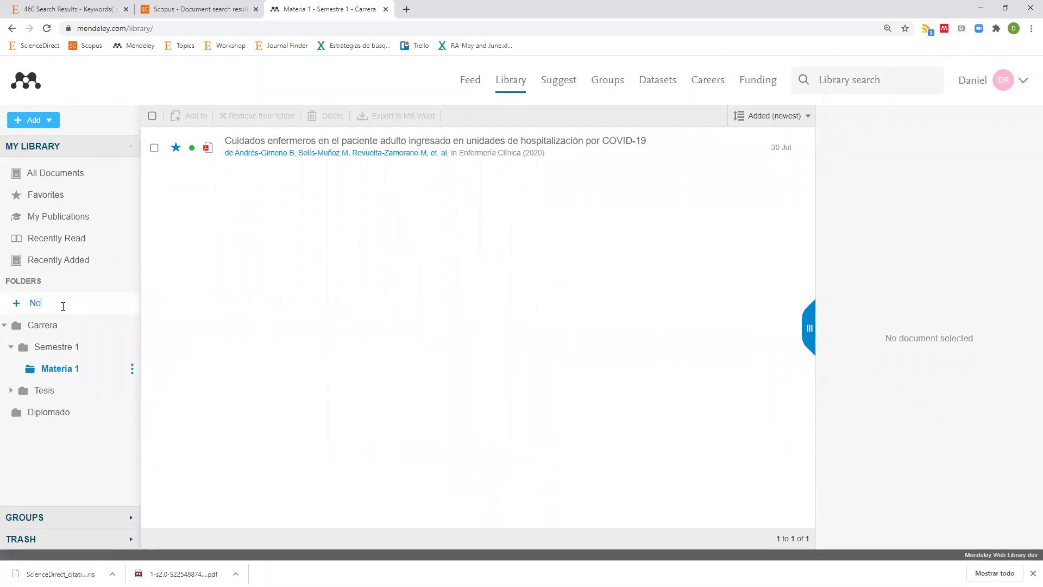
text(Nombre)
key(Return)
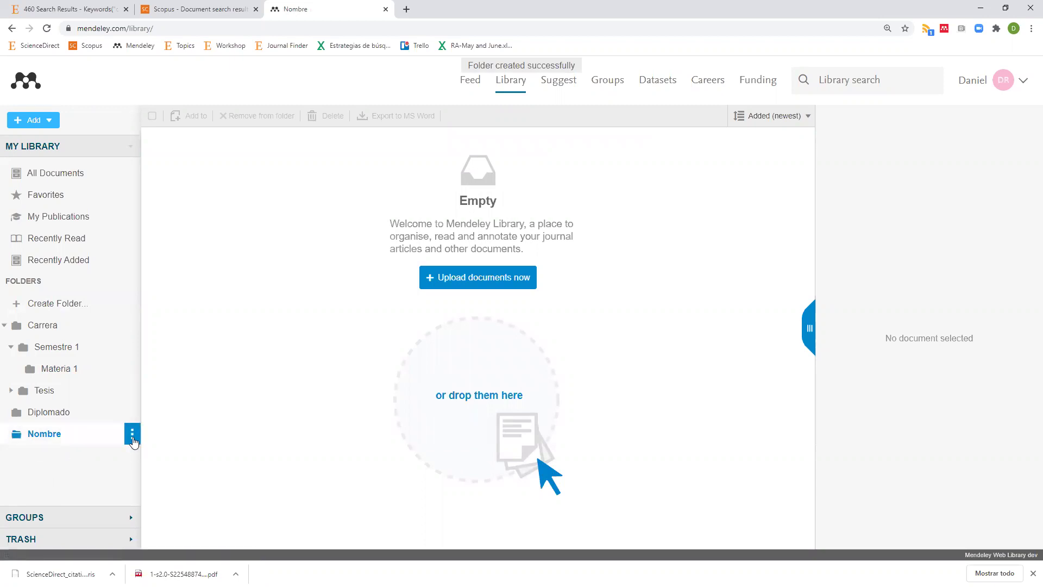
- Add a subfolder named "Nombre 1" inside the Nombre folder and view that subfolder's own options
click(133, 436)
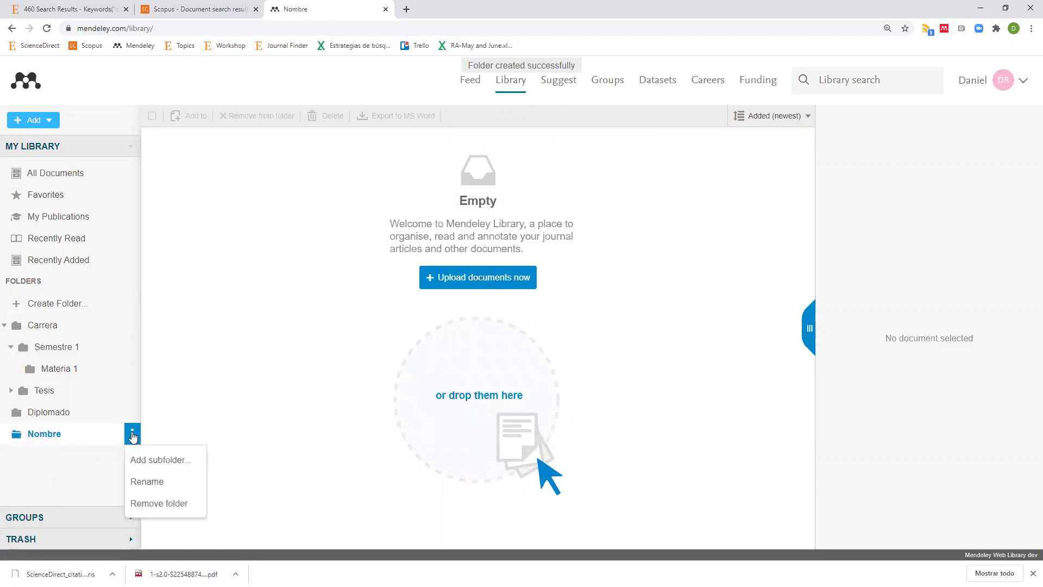
click(159, 460)
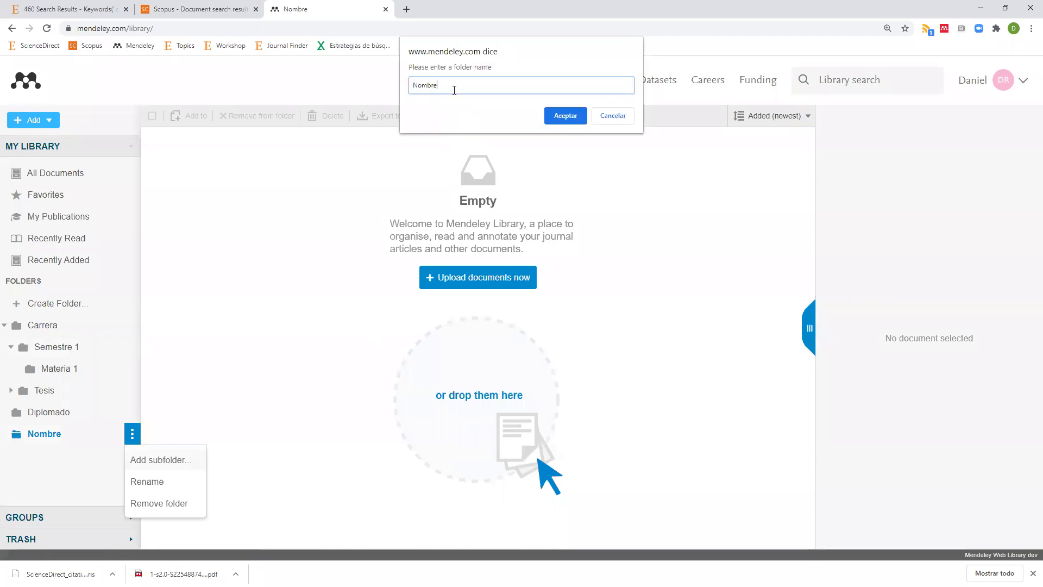
key(Return)
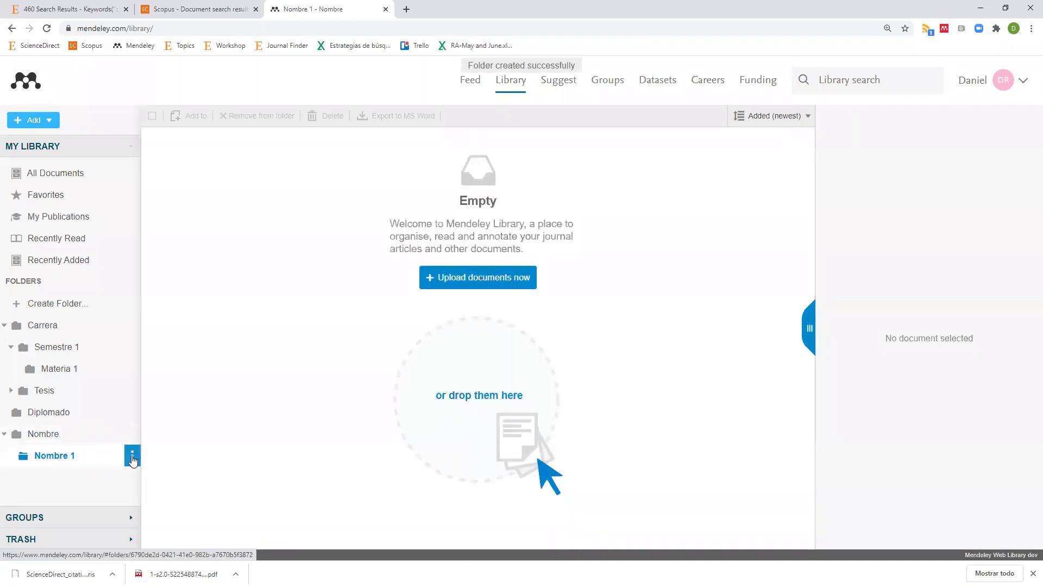
click(132, 458)
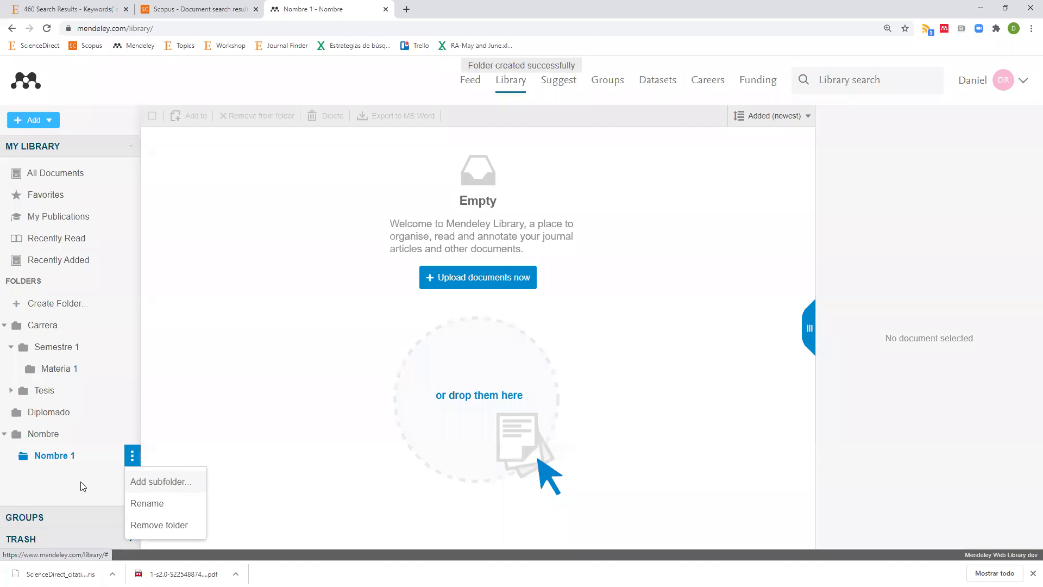
click(55, 489)
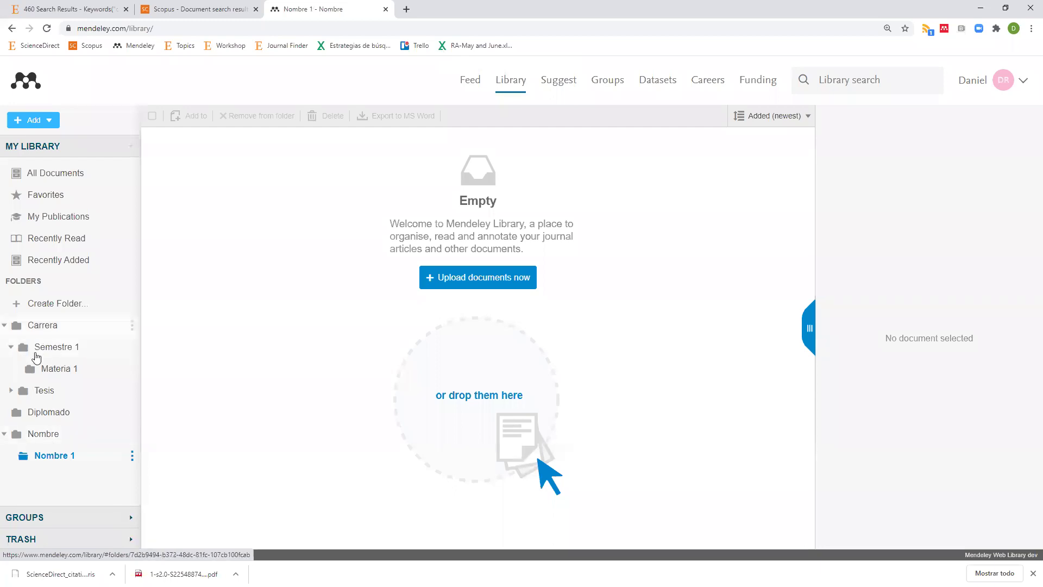
- Add the 11:33 entry "Epidemiología de COVID-19 en México" from All Documents to the Nombre 1 subfolder and open that subfolder
click(65, 173)
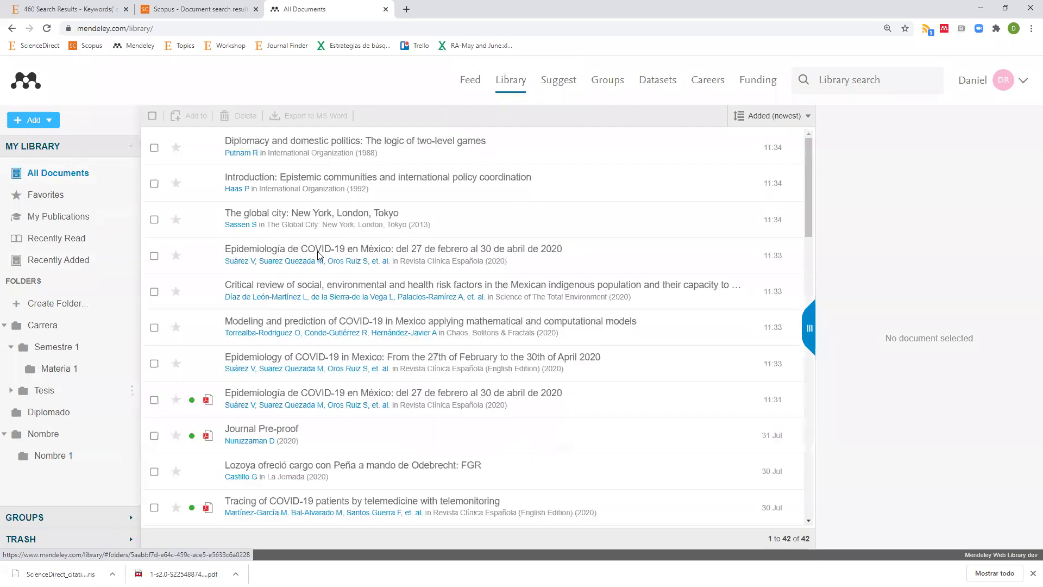
drag(322, 254, 63, 460)
click(63, 460)
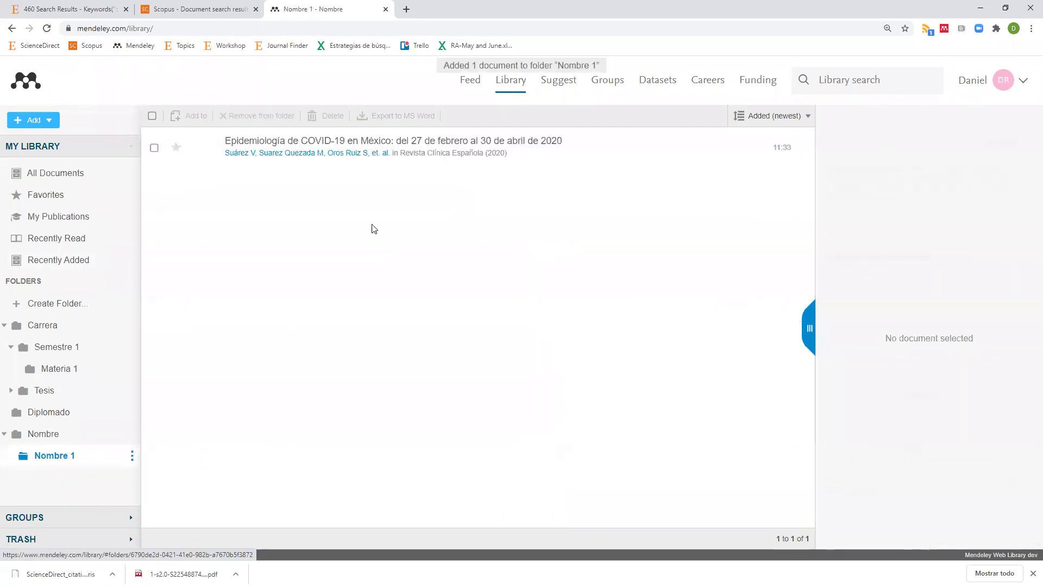
- Add the same article to the Semestre 1 folder as well, and check it there, in All Documents and in Nombre 1
click(375, 152)
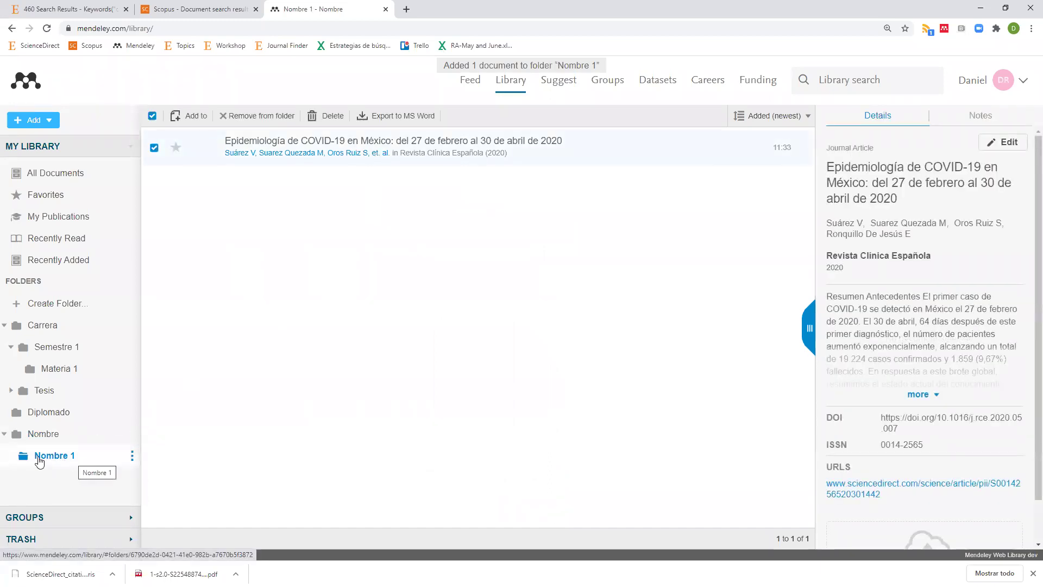
drag(364, 152, 76, 350)
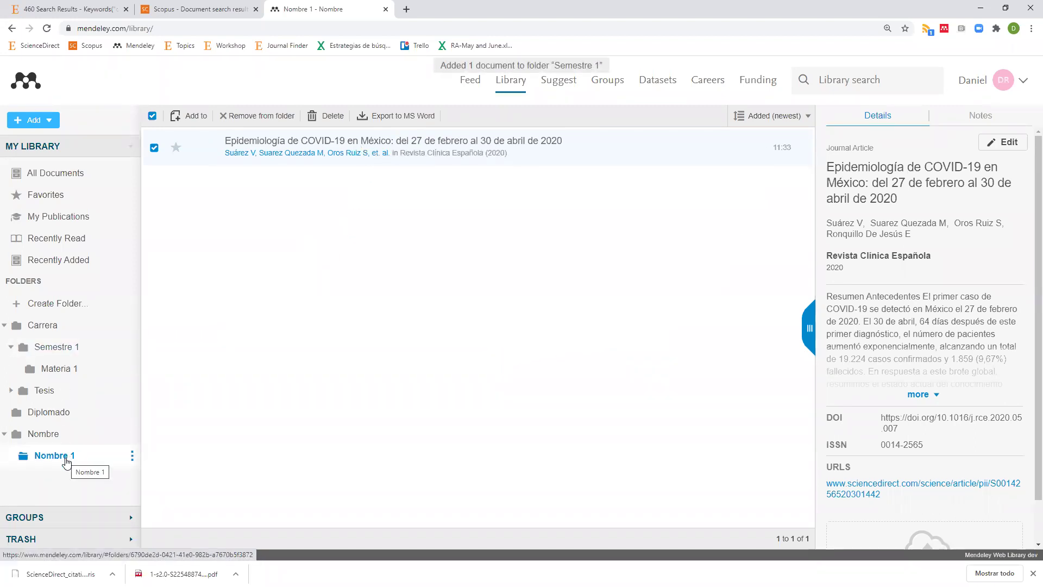
click(56, 346)
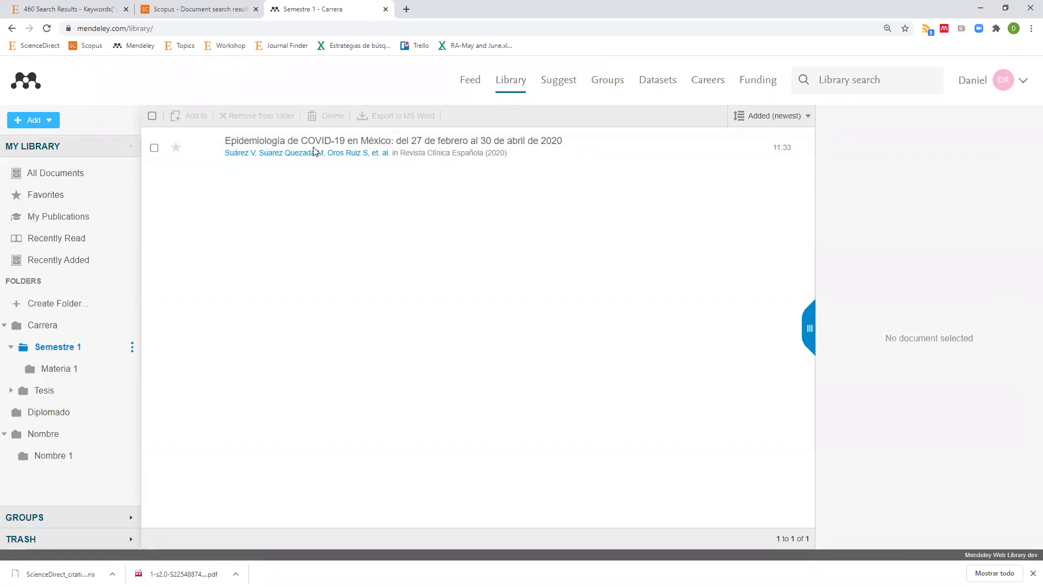
click(103, 172)
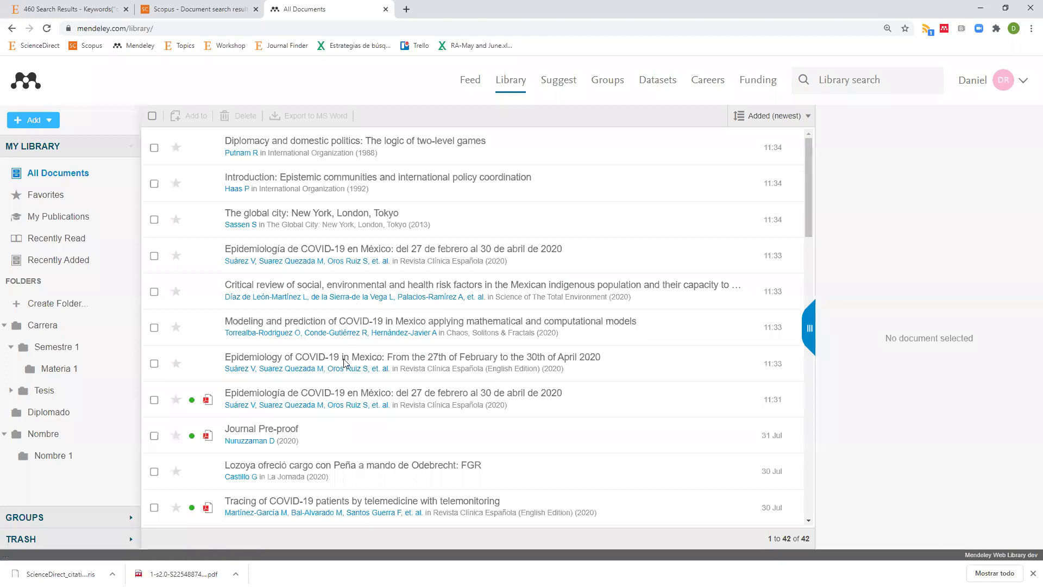
click(52, 459)
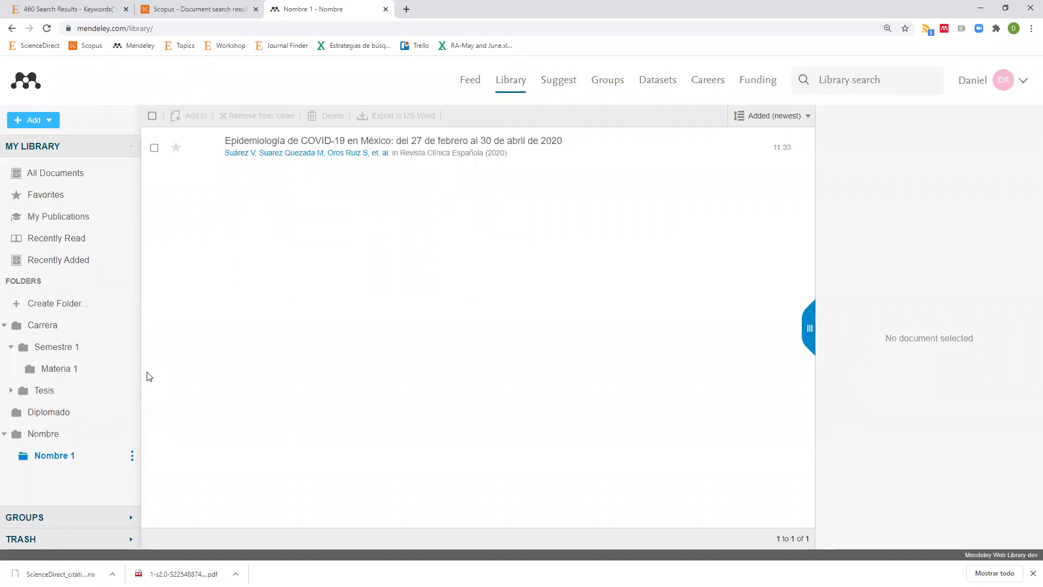
- Open the Mendeley feed and review the group activity post and the suggested articles
click(465, 81)
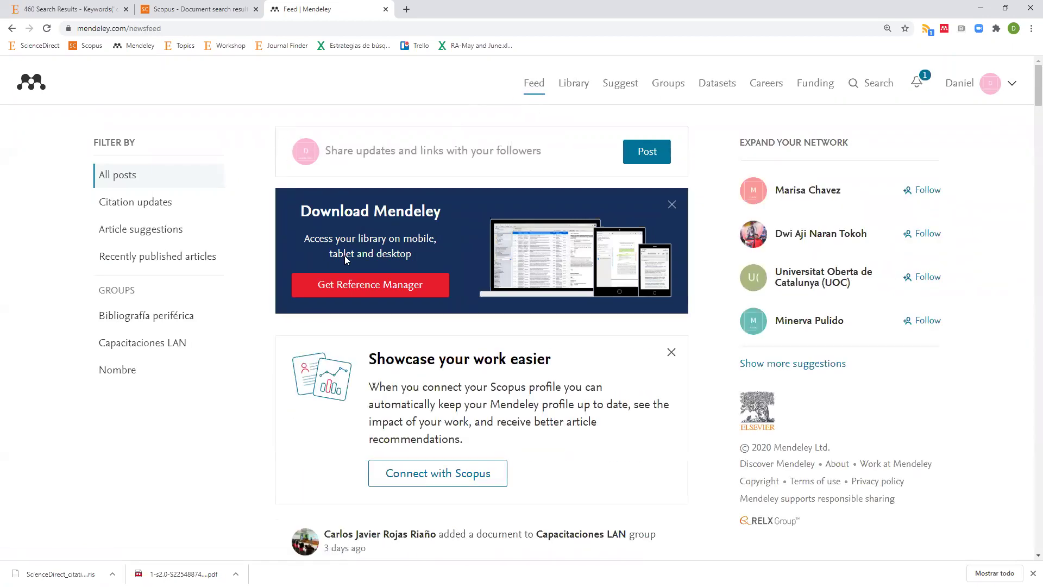
scroll(346, 255, down, 5)
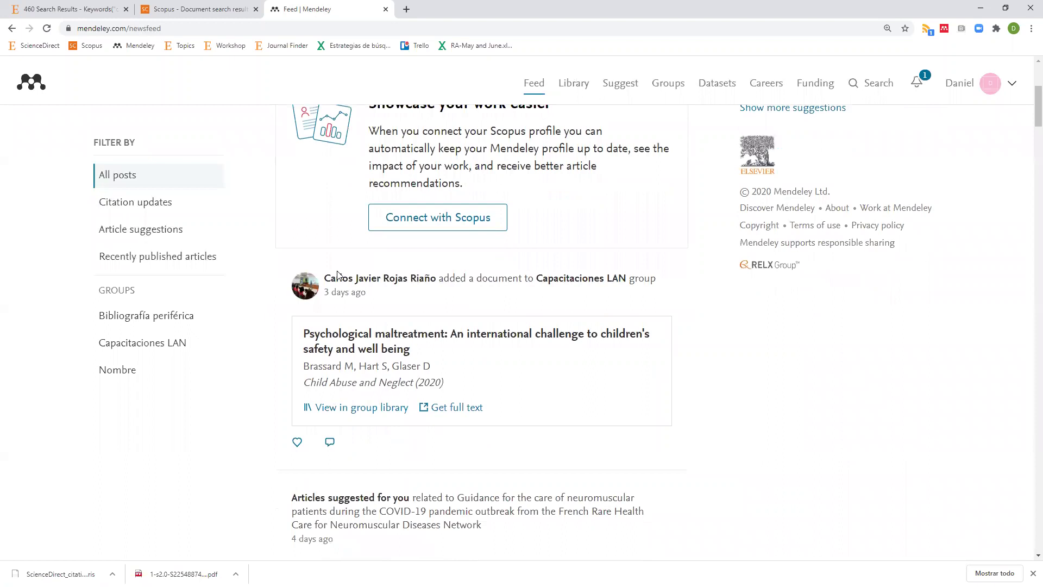
scroll(338, 275, down, 3)
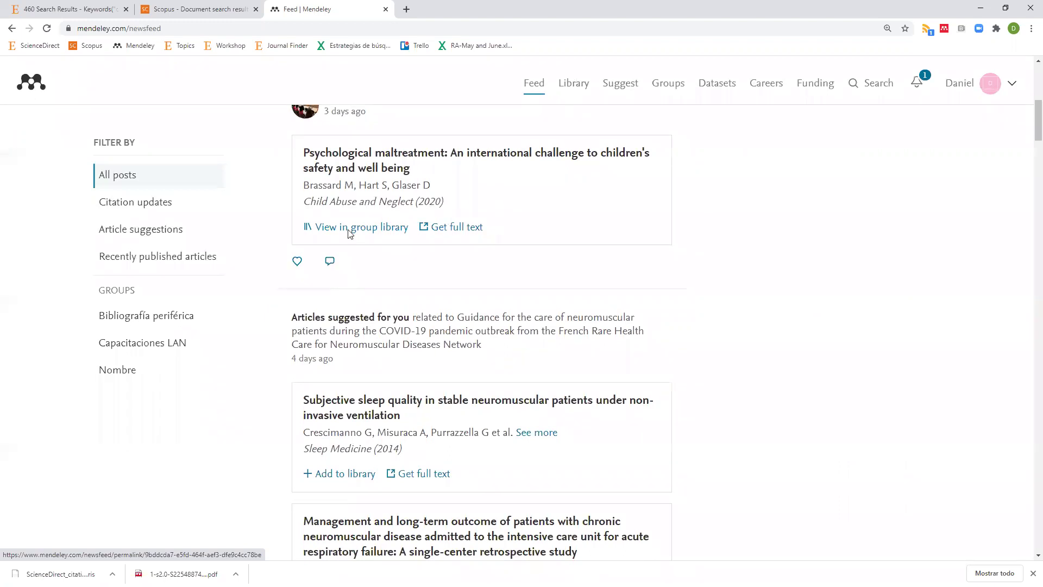
scroll(349, 233, up, 2)
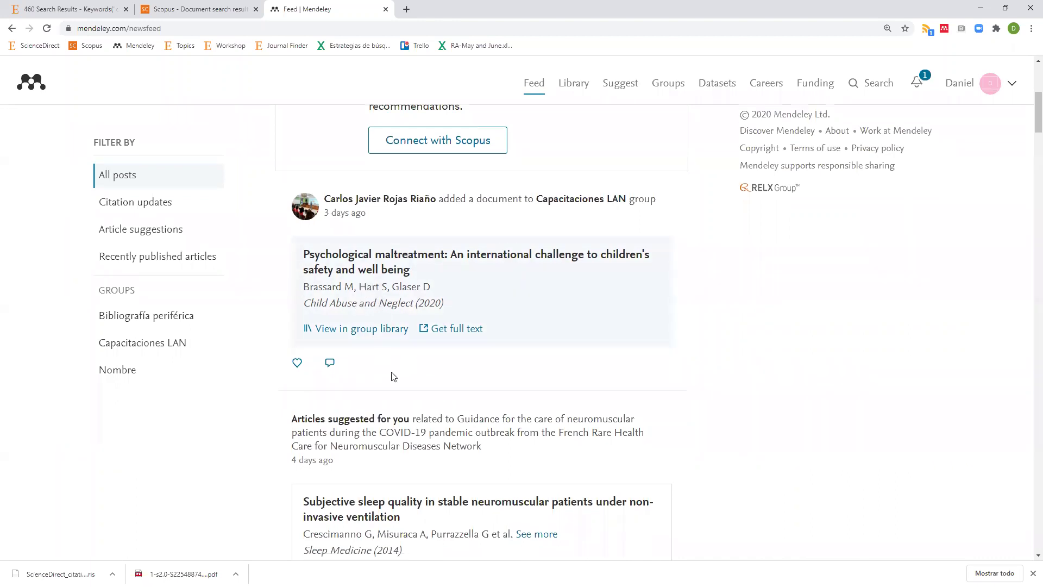
scroll(394, 372, down, 2)
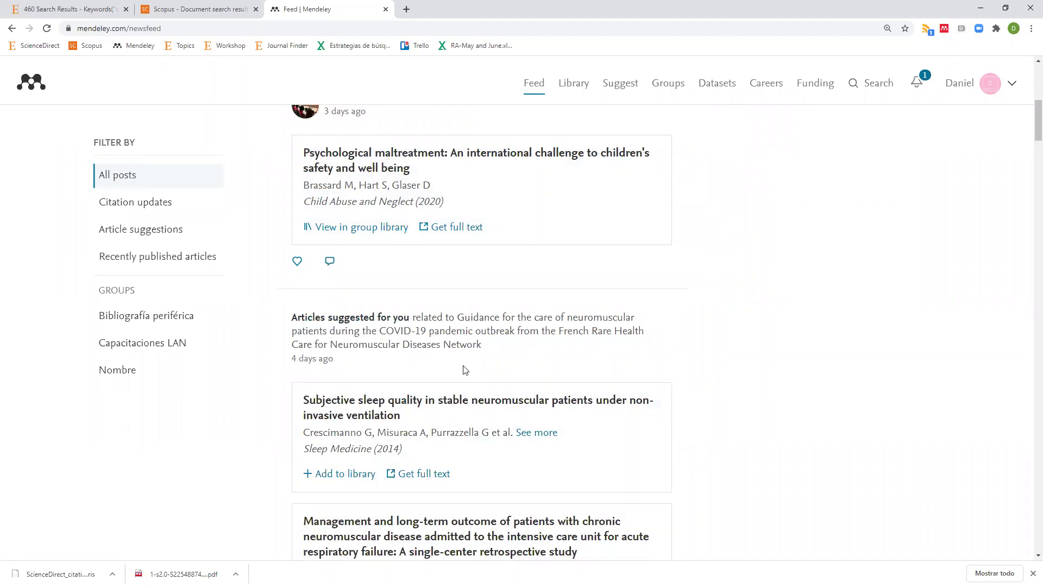
scroll(466, 370, up, 3)
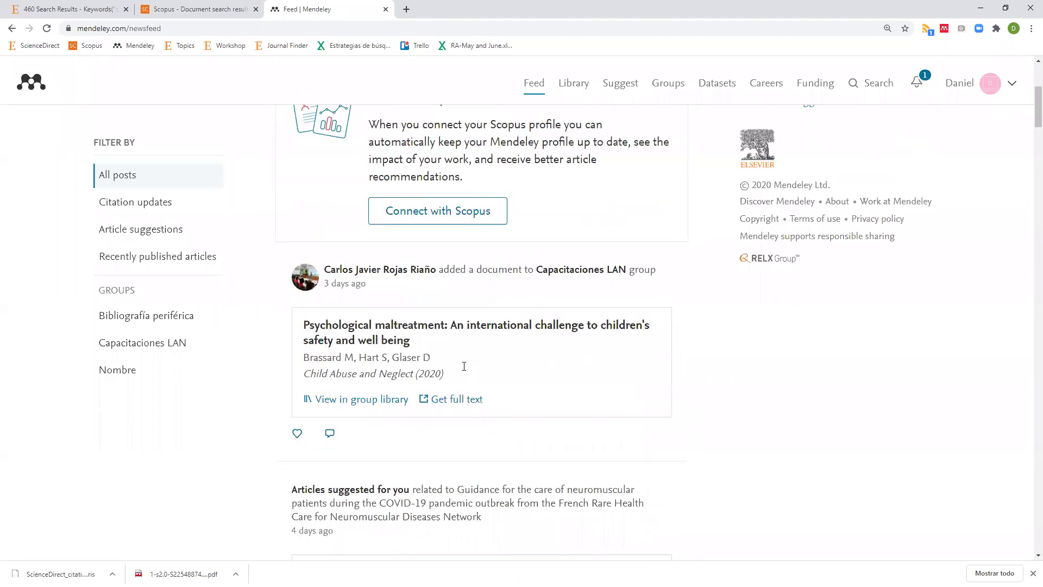
scroll(465, 366, up, 3)
scroll(723, 87, up, 2)
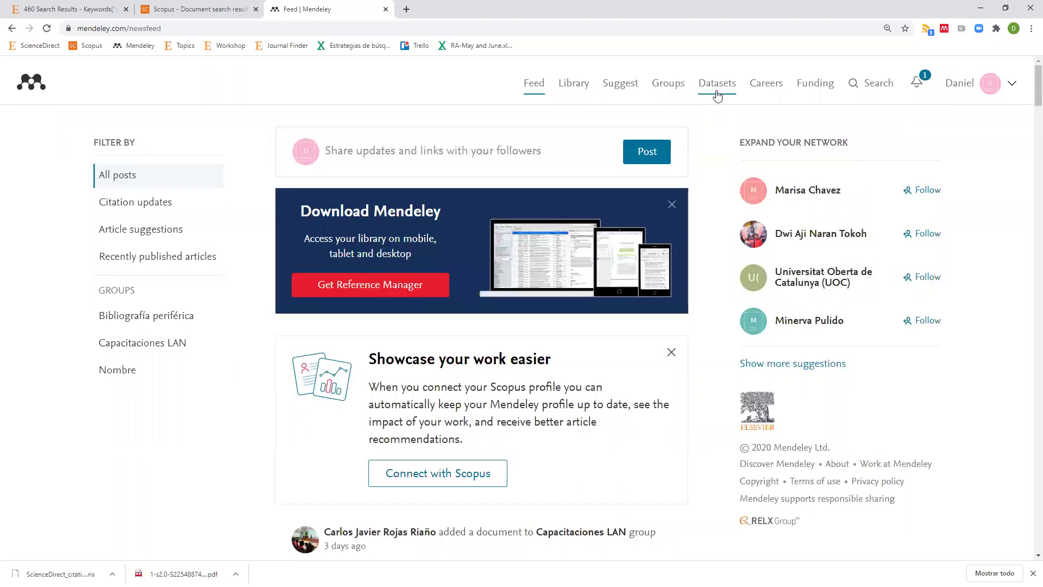
- Open the Groups page and look through the institutional, public and private groups down to Capacitaciones LAN
click(670, 87)
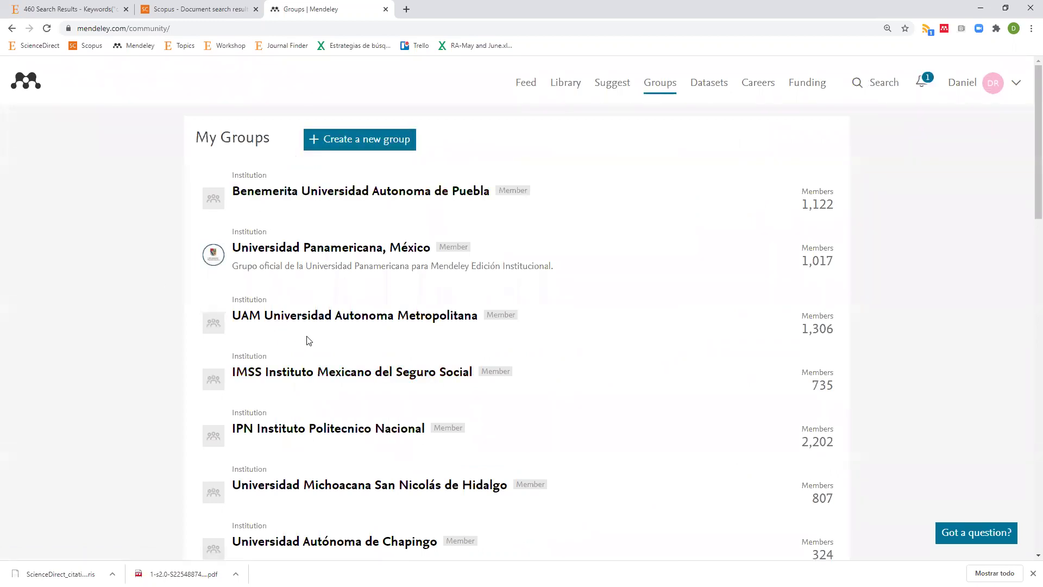
double_click(258, 179)
scroll(348, 320, down, 10)
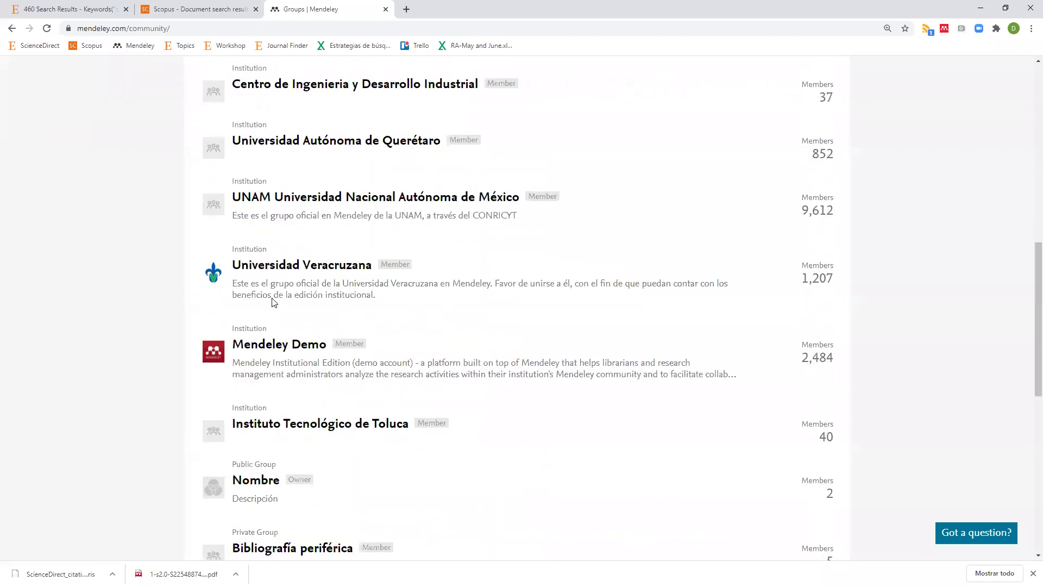
scroll(274, 303, down, 8)
scroll(261, 188, up, 1)
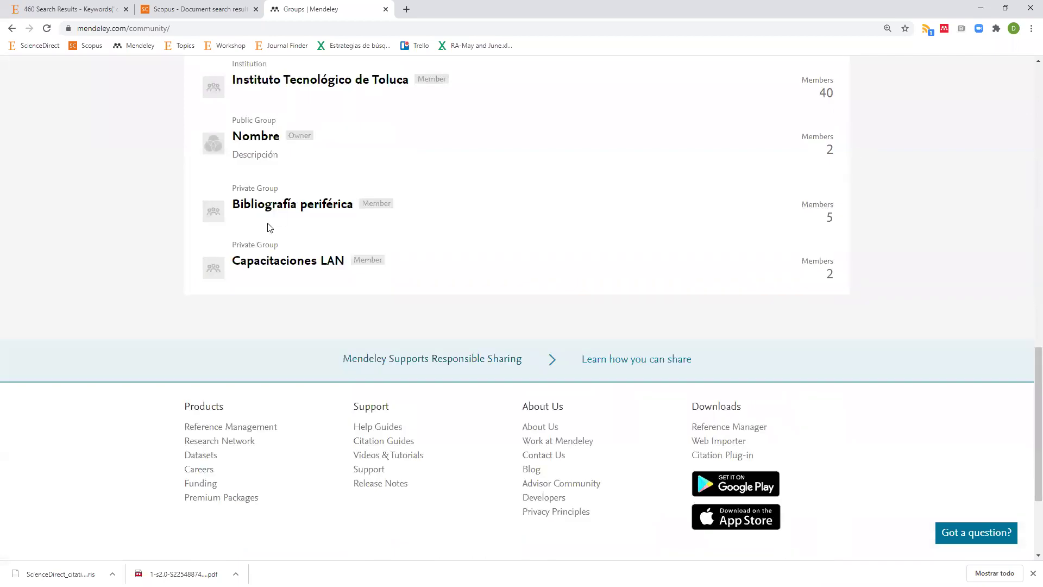
- Search the Mendeley groups for "medicina"
scroll(268, 227, up, 2)
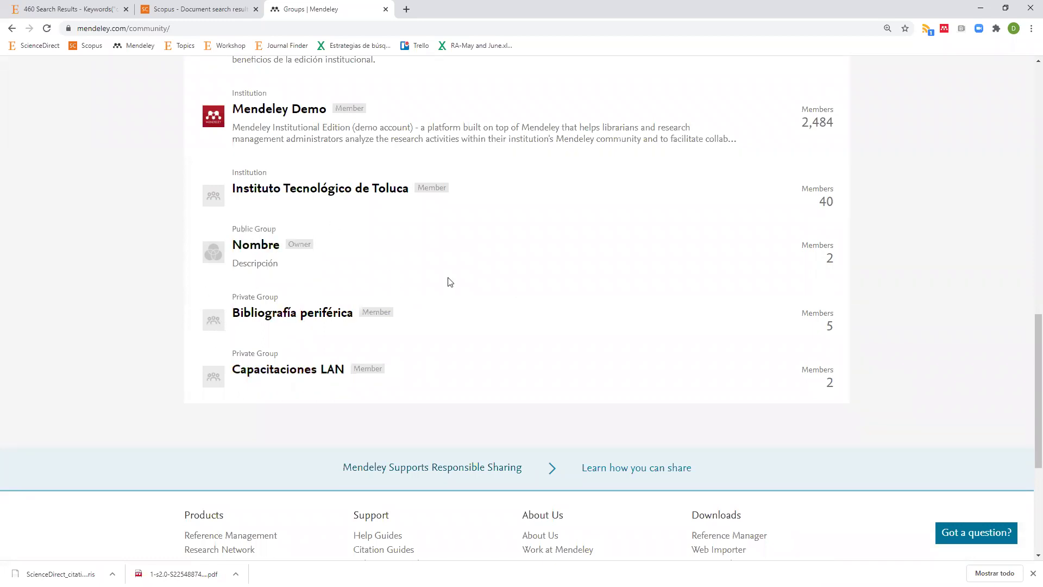
scroll(449, 282, up, 20)
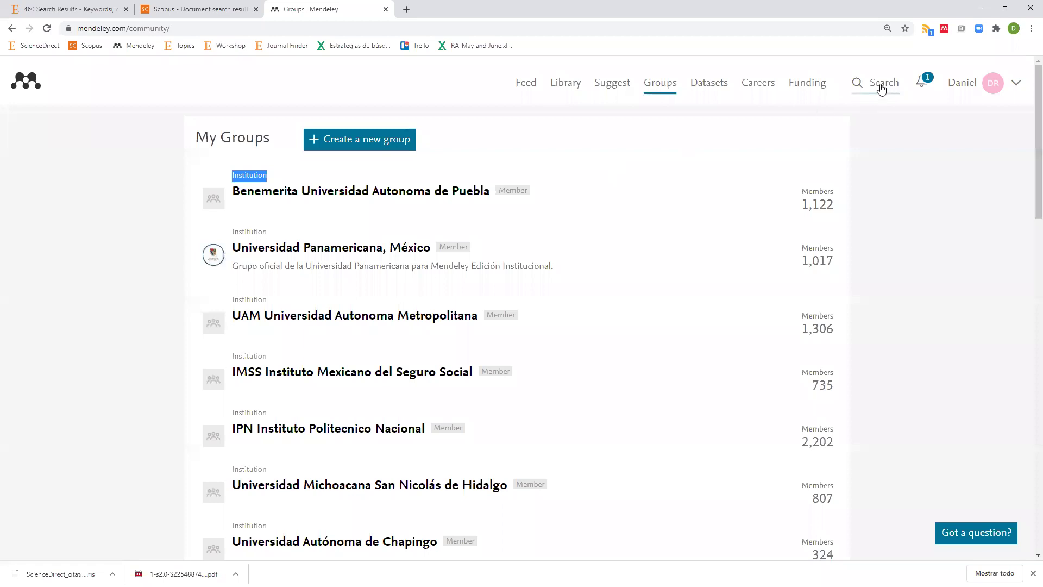
click(881, 90)
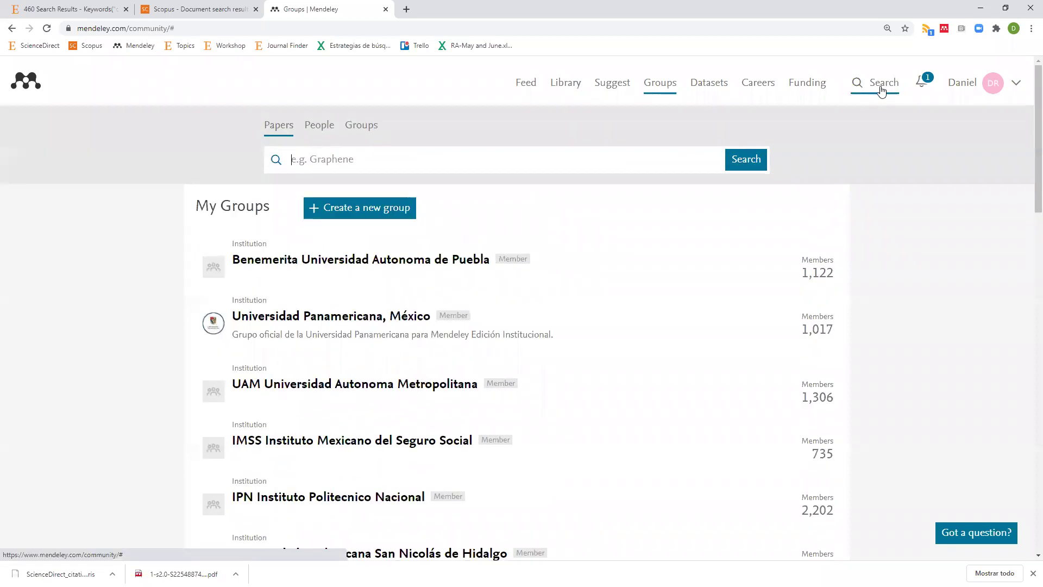
click(364, 129)
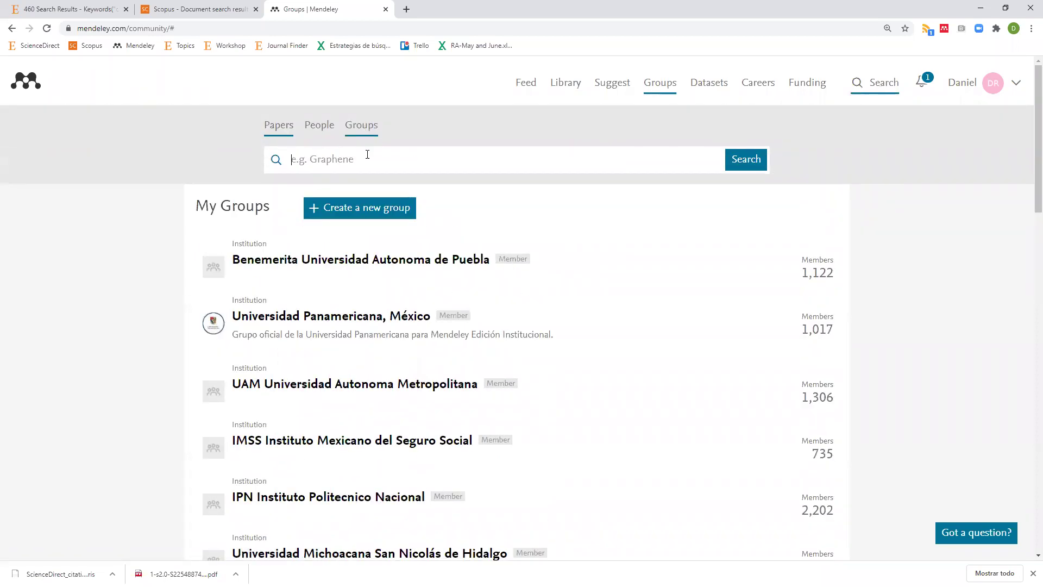
click(368, 155)
text(medicina)
key(Return)
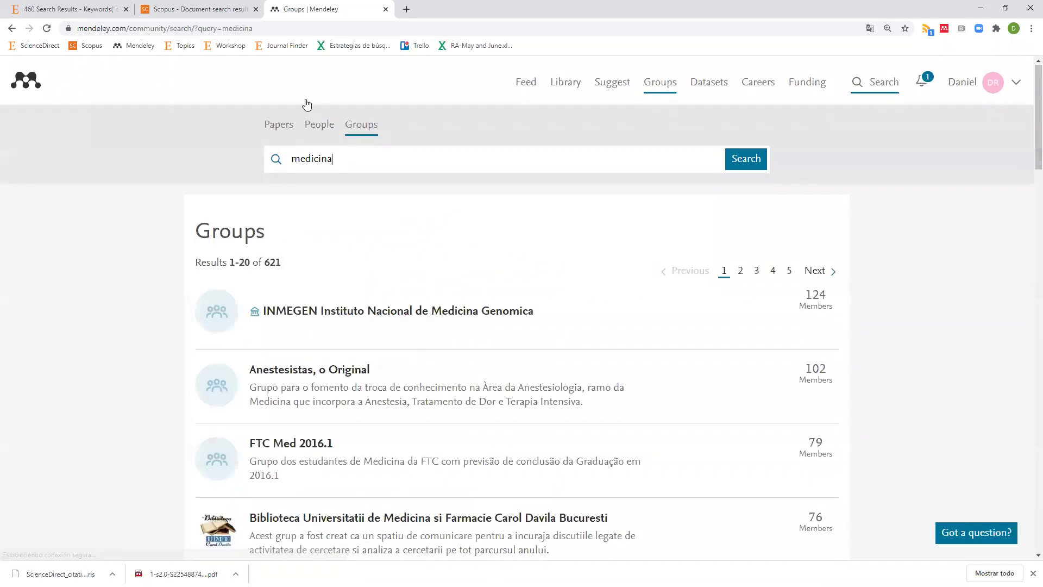
- Look through the group results, open the public group "Anestesistas, o Original" and review its description and admins
scroll(298, 198, down, 5)
scroll(333, 284, down, 1)
scroll(340, 268, up, 5)
click(340, 267)
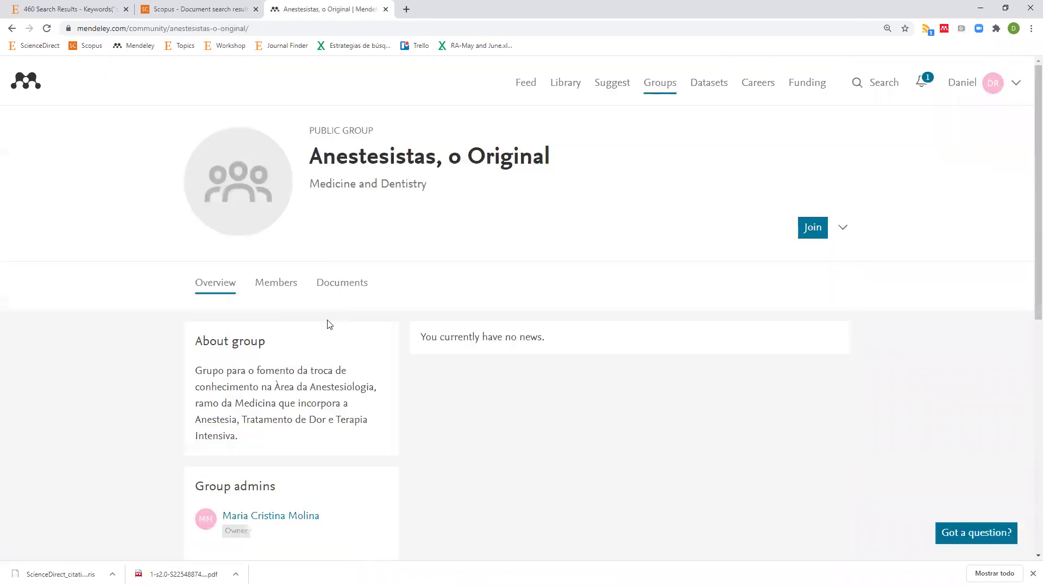
scroll(269, 317, down, 2)
scroll(249, 221, down, 3)
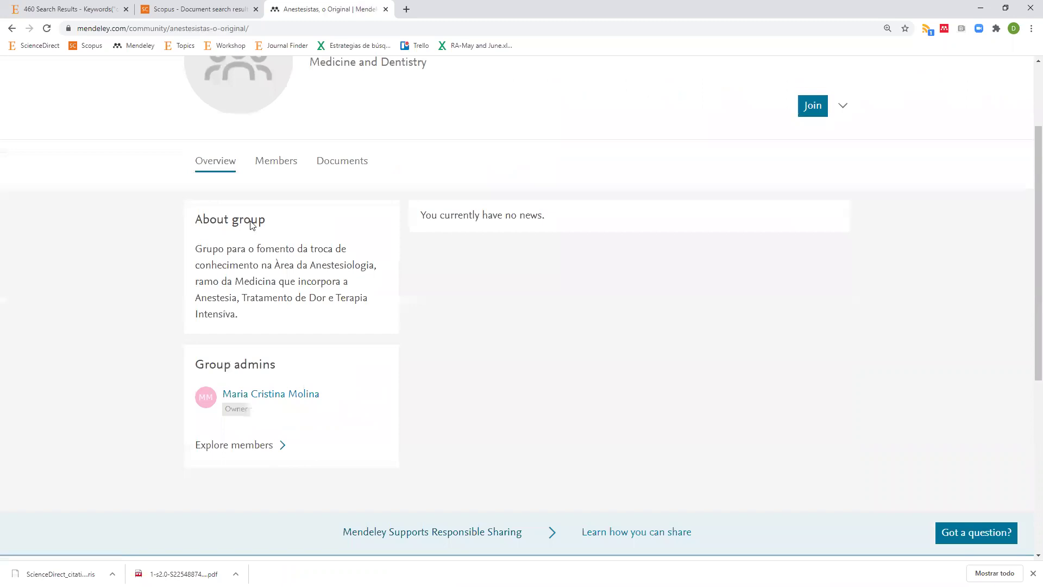
scroll(403, 312, up, 2)
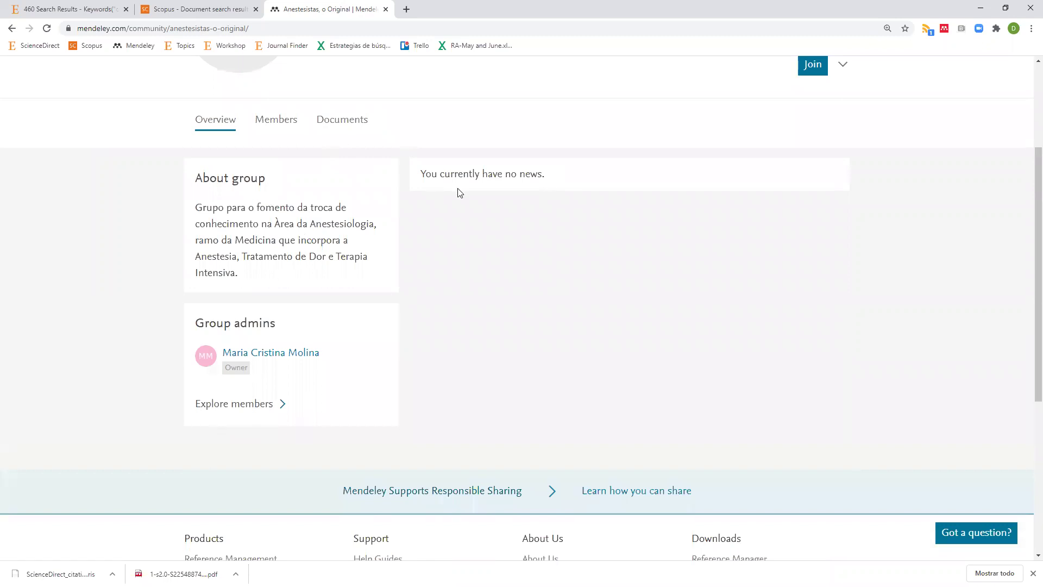
scroll(460, 193, up, 3)
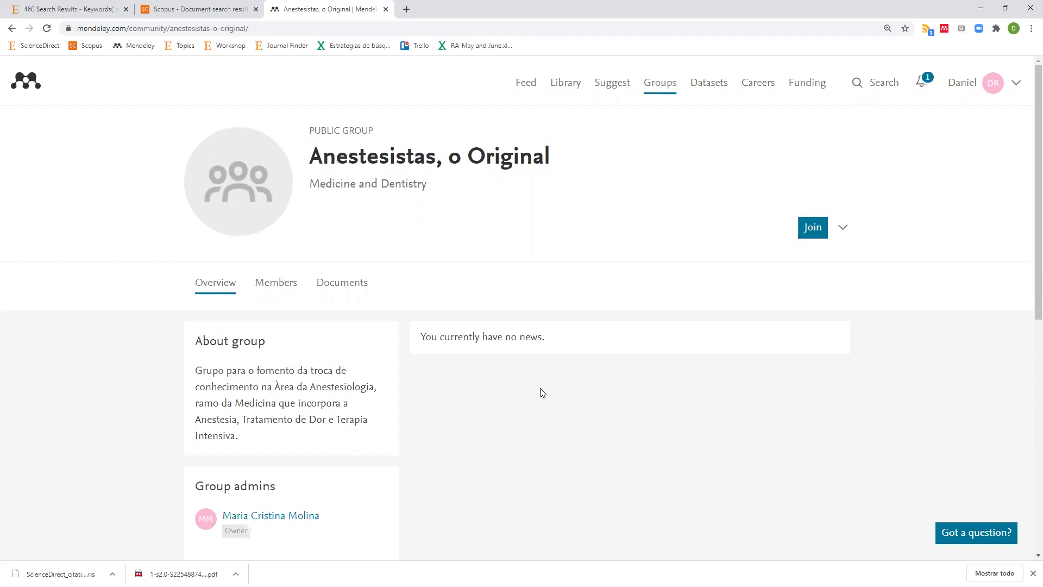
- Open the institutional group "INMEGEN Instituto Nacional de Medicina Genomica" from the results, review its page and return to the results
click(12, 28)
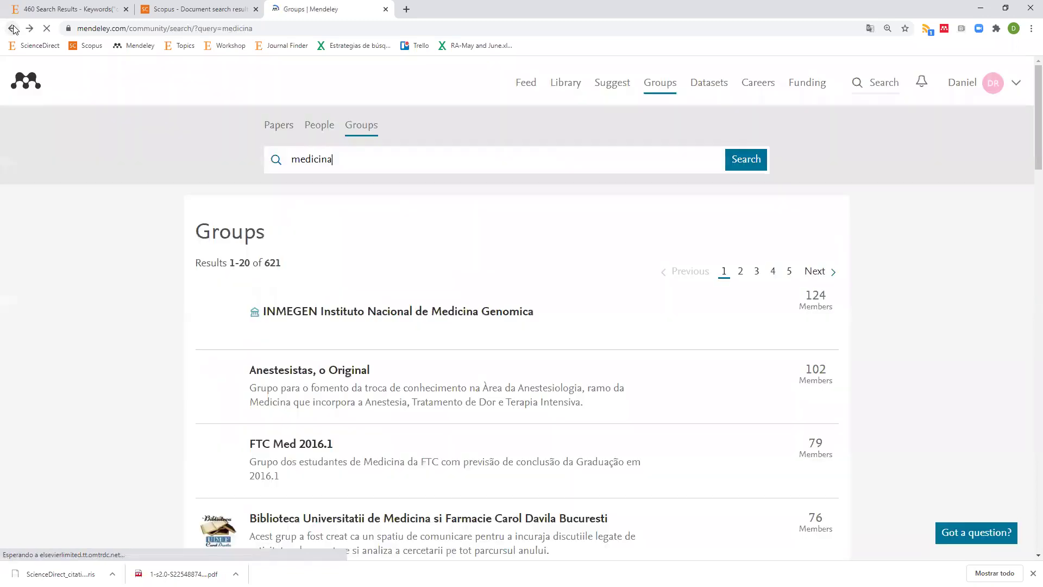
click(348, 317)
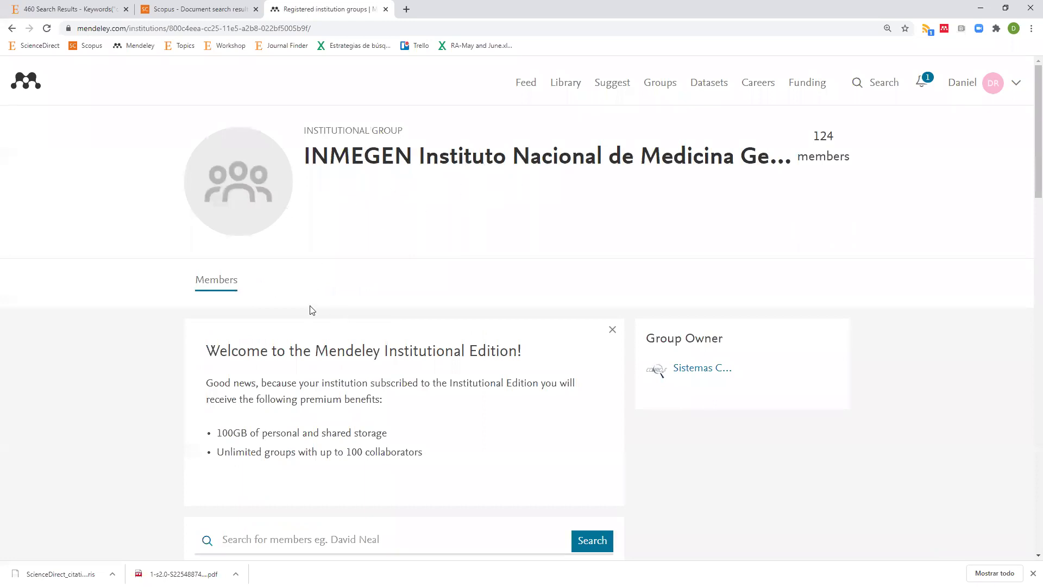
scroll(135, 164, down, 1)
scroll(19, 55, down, 3)
scroll(16, 38, up, 3)
click(12, 28)
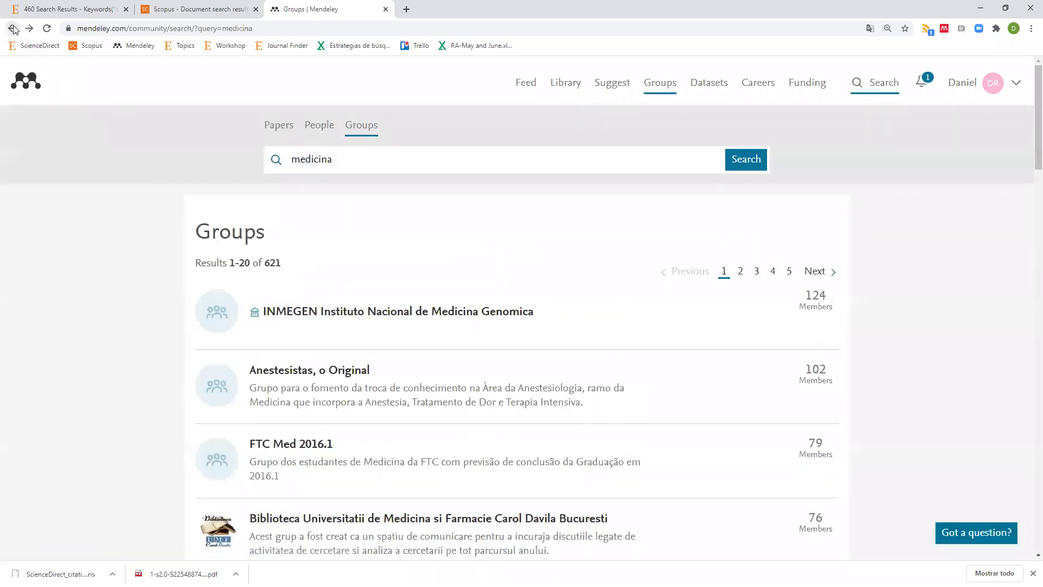
- Return to My Groups, review the Public, Invite-only and Private options in the new group form, and cancel it
click(12, 29)
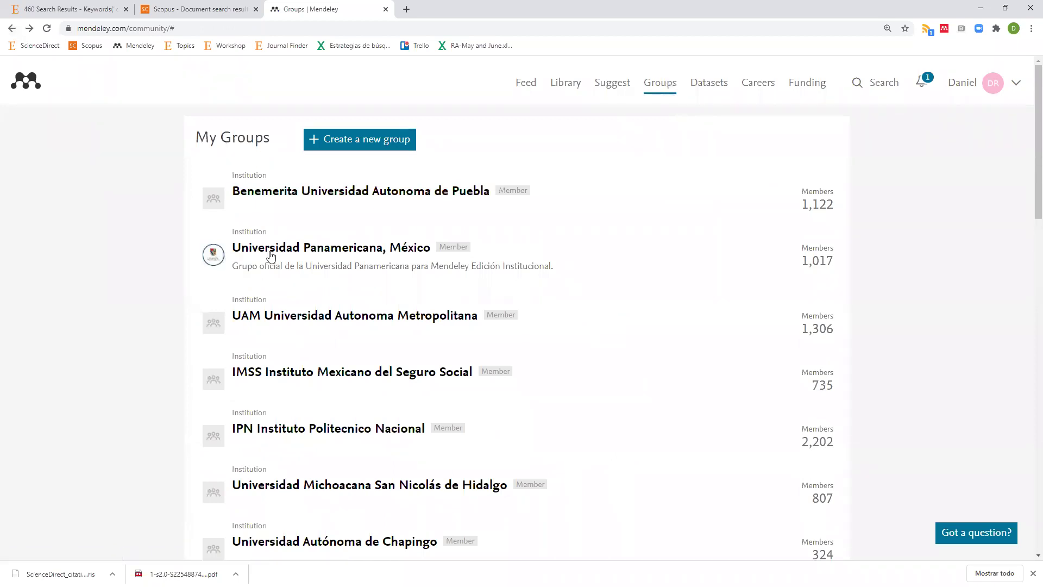
scroll(298, 405, down, 15)
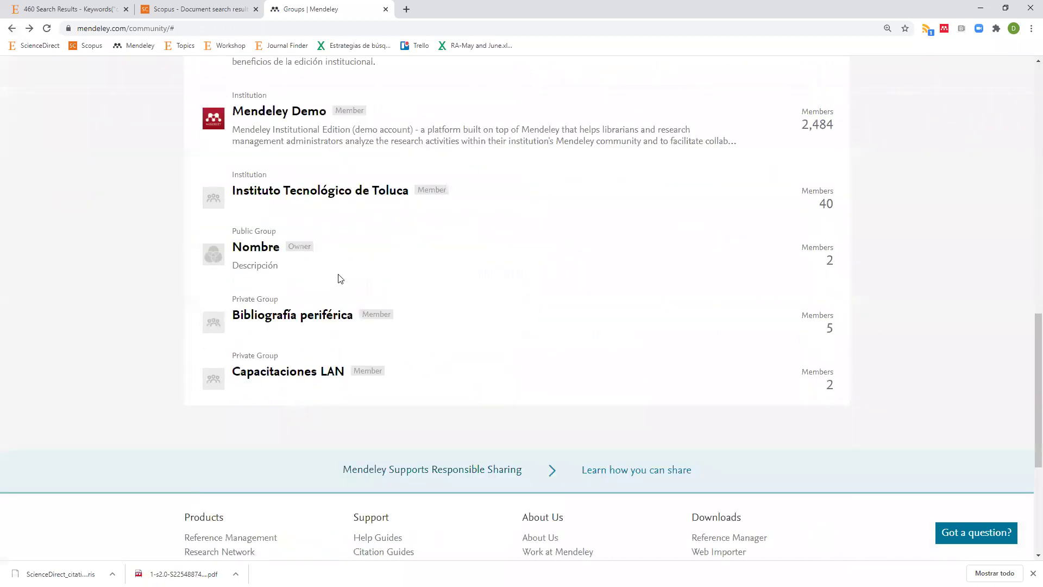
scroll(340, 278, up, 15)
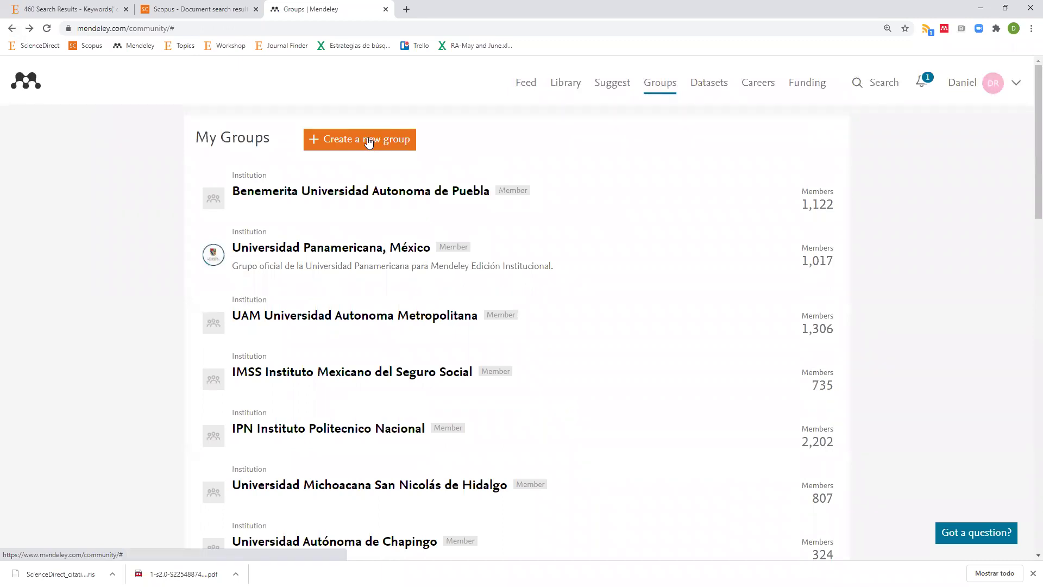
click(369, 140)
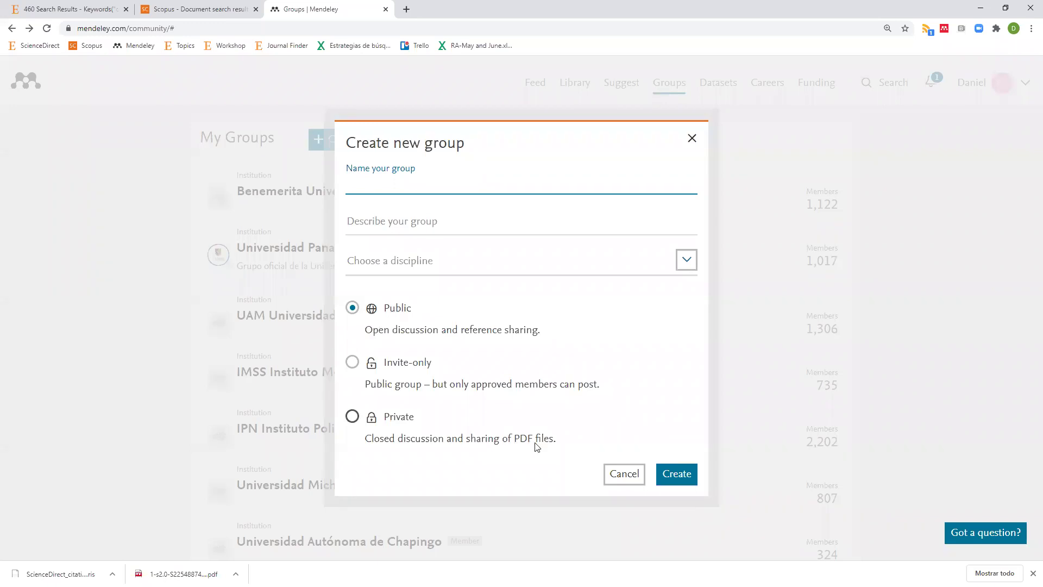
click(608, 475)
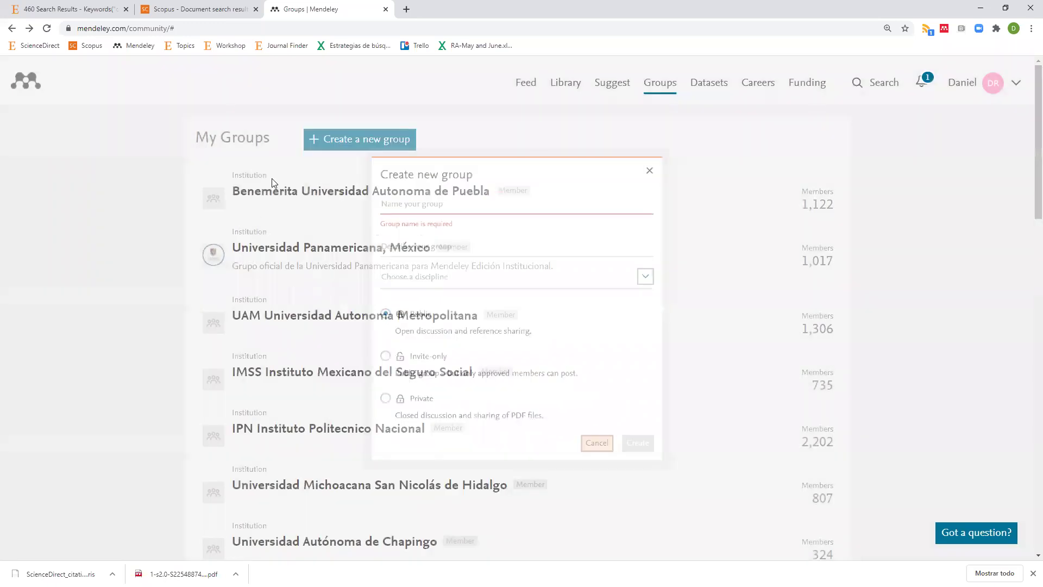
- Open the owned public group Nombre from My Groups, view its member invitation form and close it without inviting anyone
scroll(378, 234, down, 5)
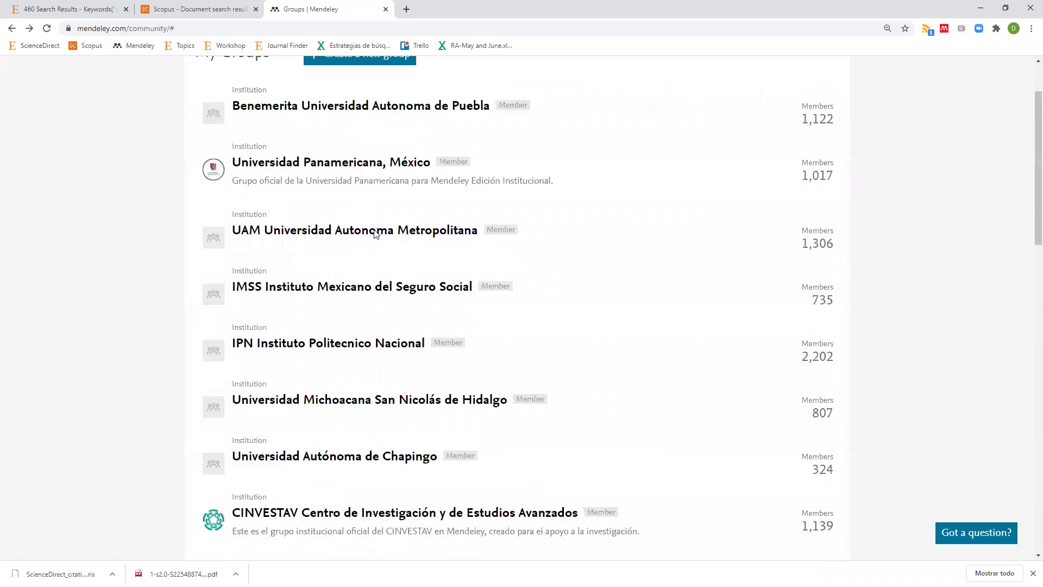
scroll(373, 233, up, 5)
scroll(373, 227, down, 7)
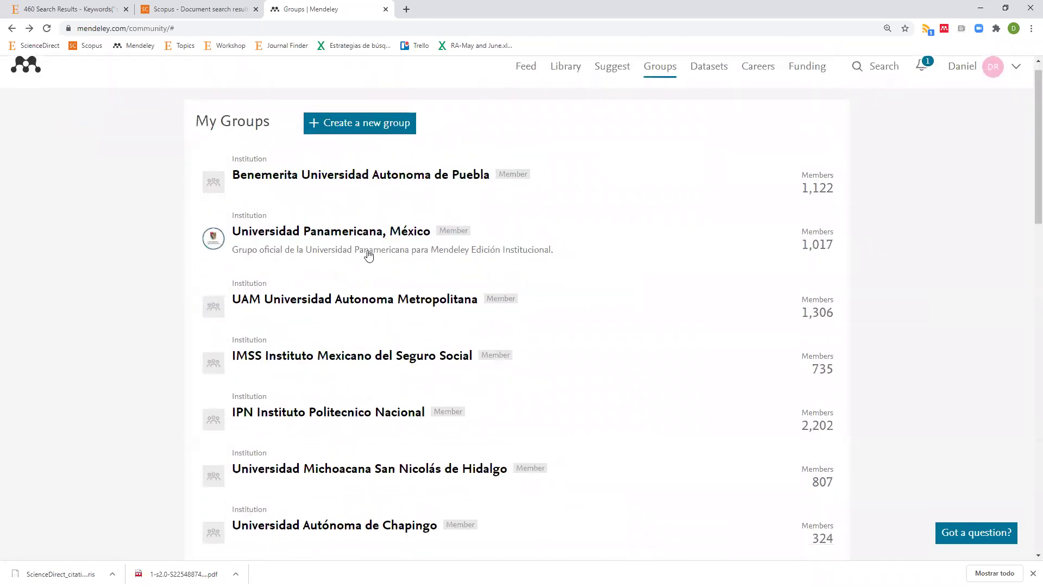
scroll(226, 265, down, 10)
scroll(258, 199, up, 3)
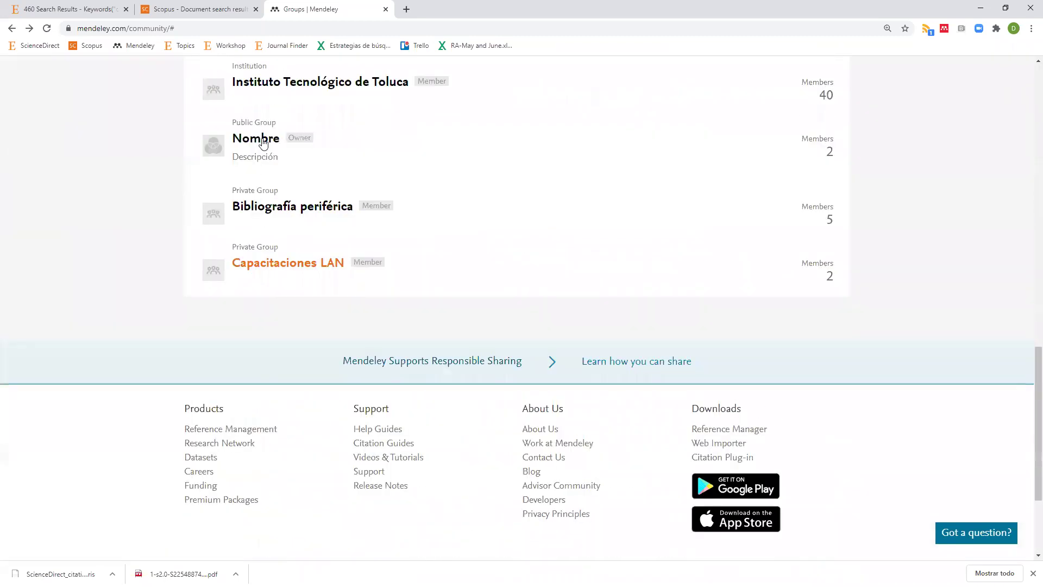
double_click(303, 139)
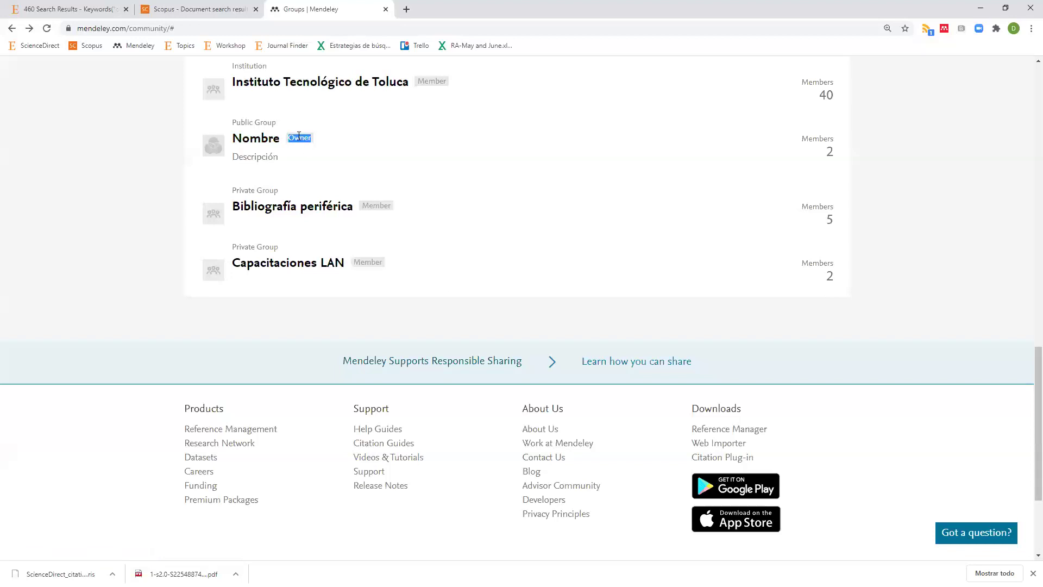
click(257, 146)
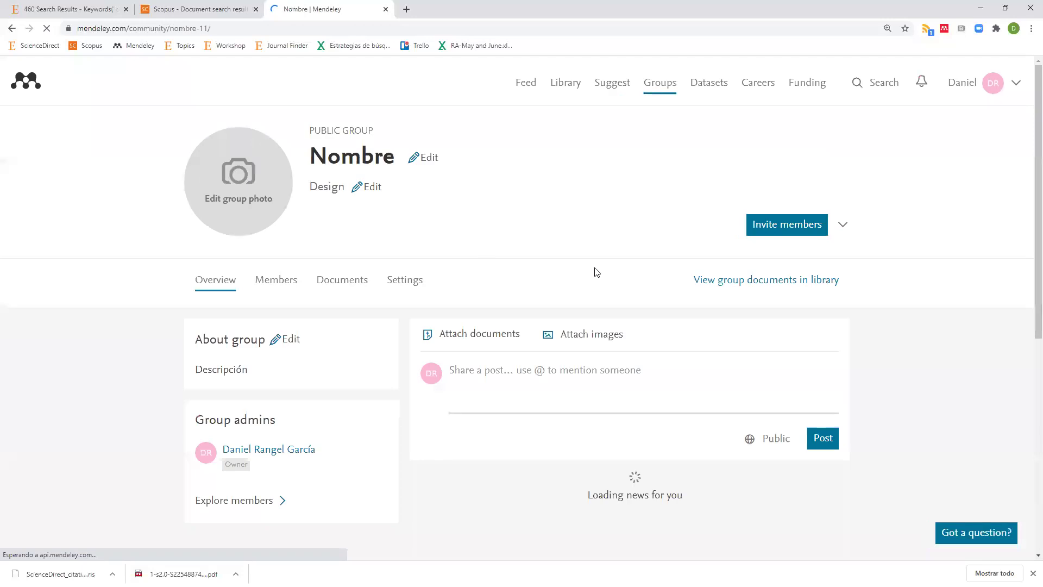
click(799, 227)
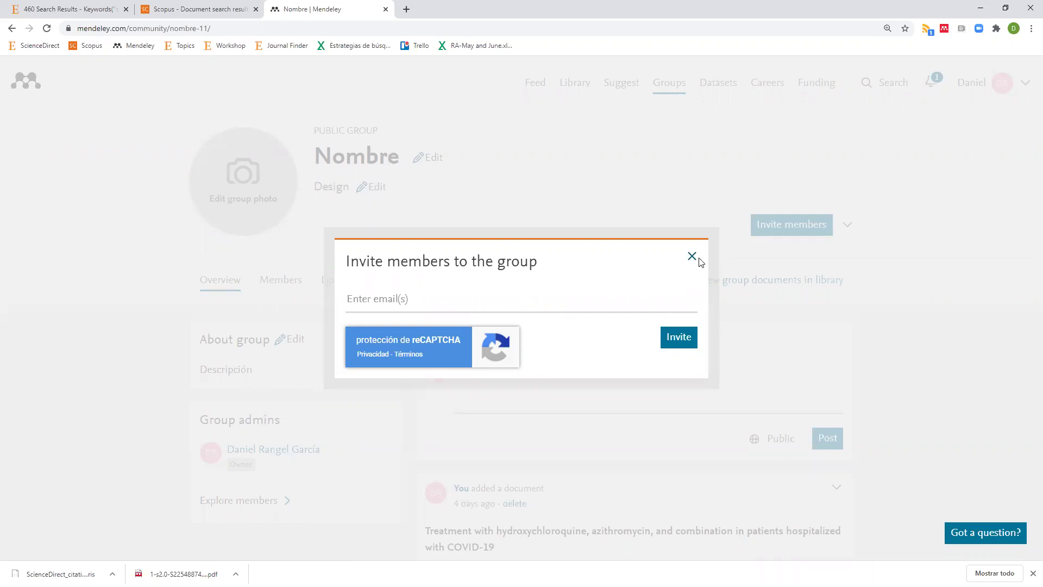
click(39, 374)
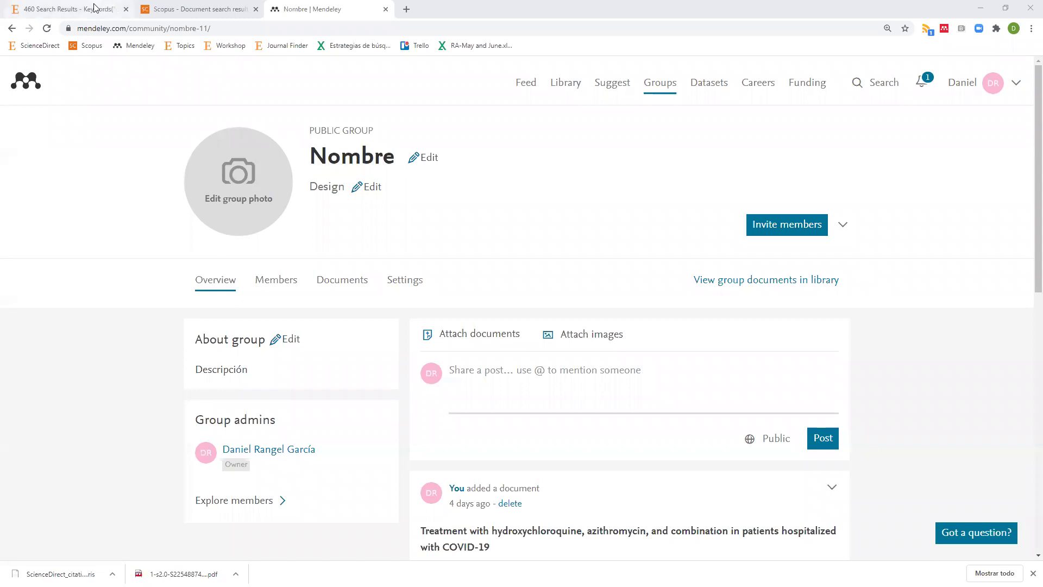
- Revisit the ScienceDirect "covid-19" AND mexico results and the Scopus "monetary policy" results, and return to the Nombre group in Mendeley
click(120, 10)
click(310, 9)
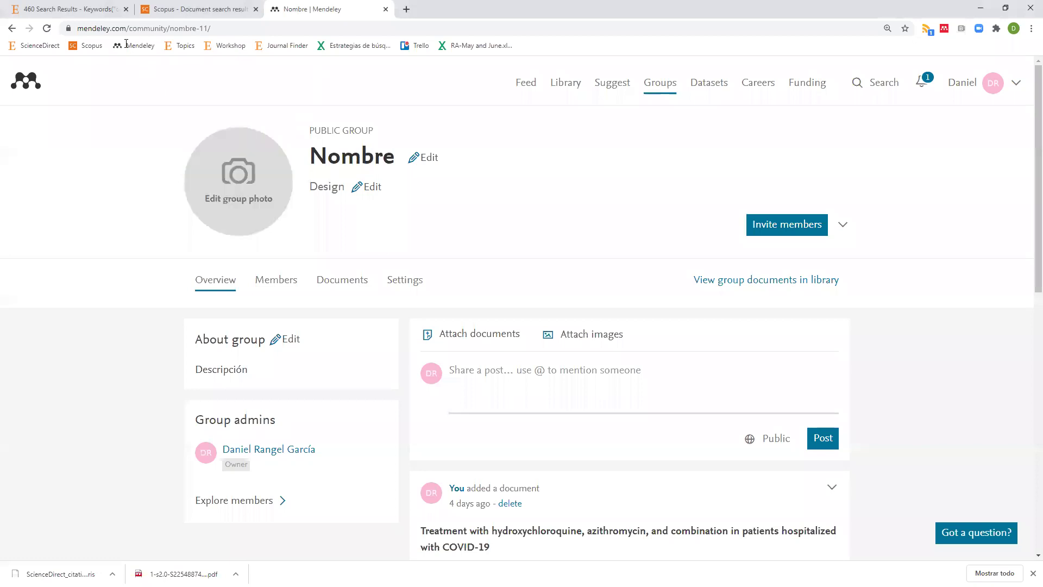
click(84, 12)
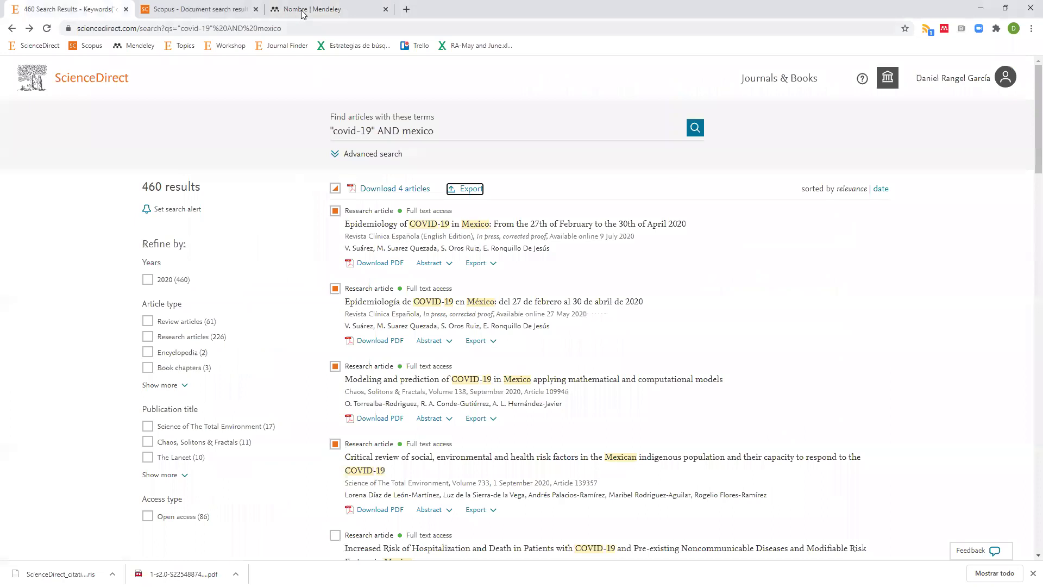
key(ctrl+Tab)
click(303, 12)
click(197, 12)
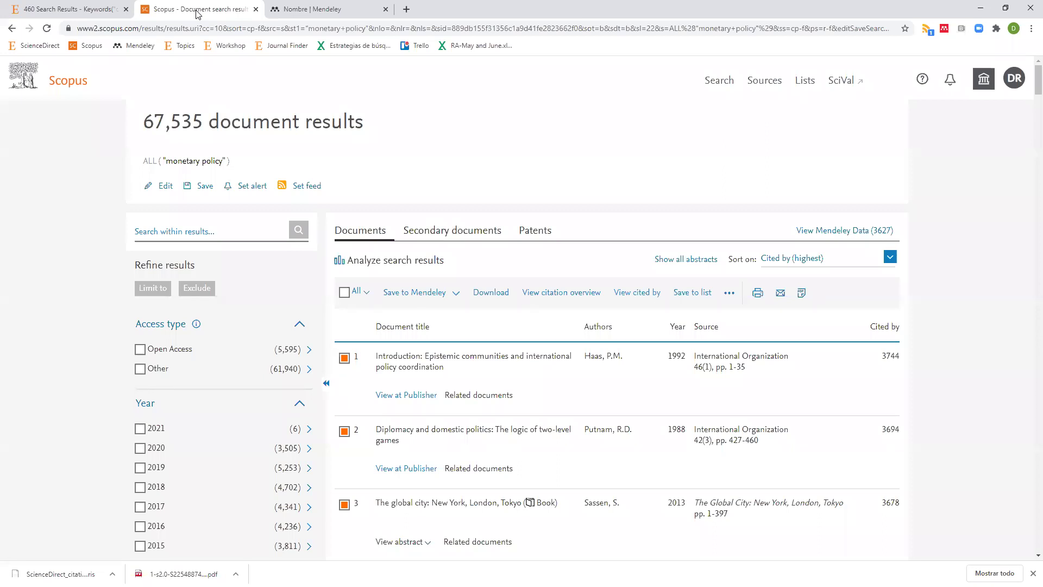
click(328, 14)
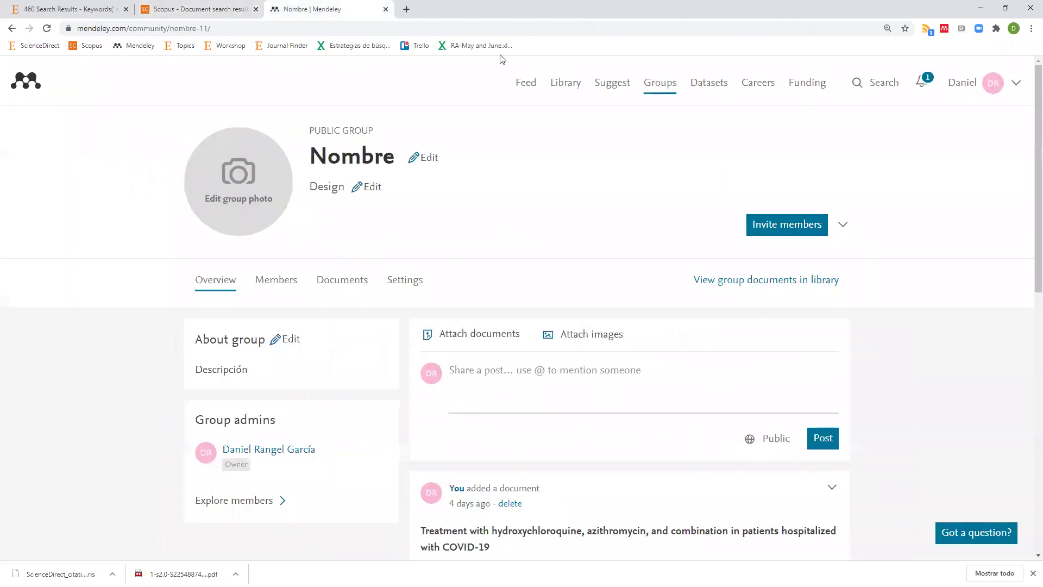
- Show All Documents in the Mendeley library and switch to the presentation slides on information management
click(567, 86)
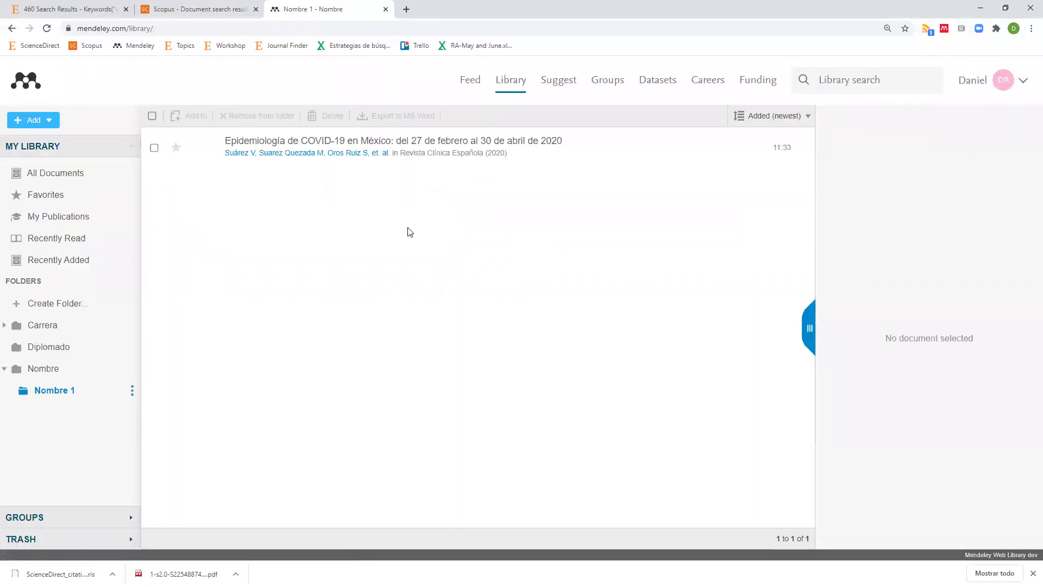
click(47, 177)
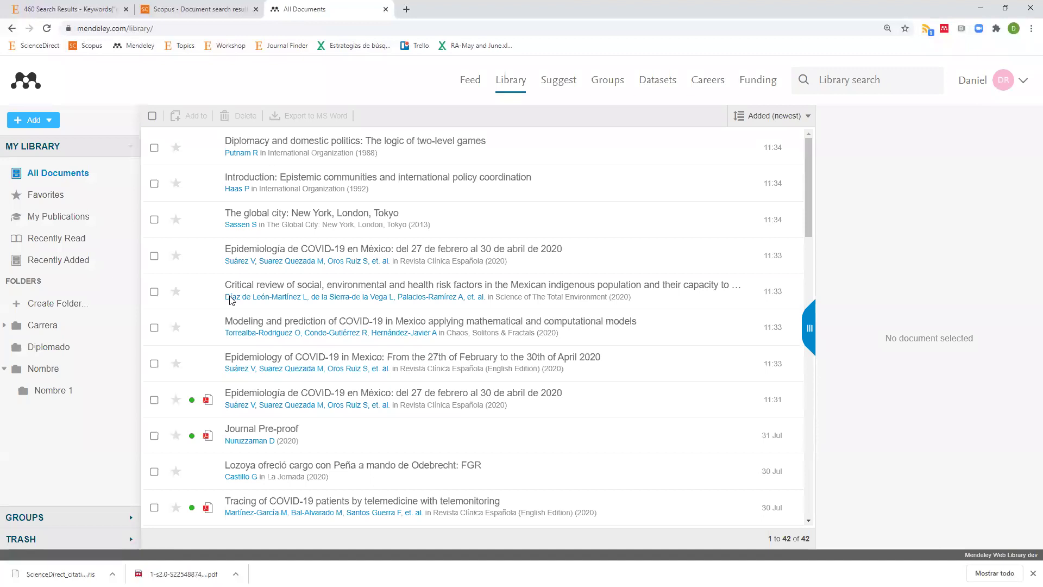
key(alt+Tab)
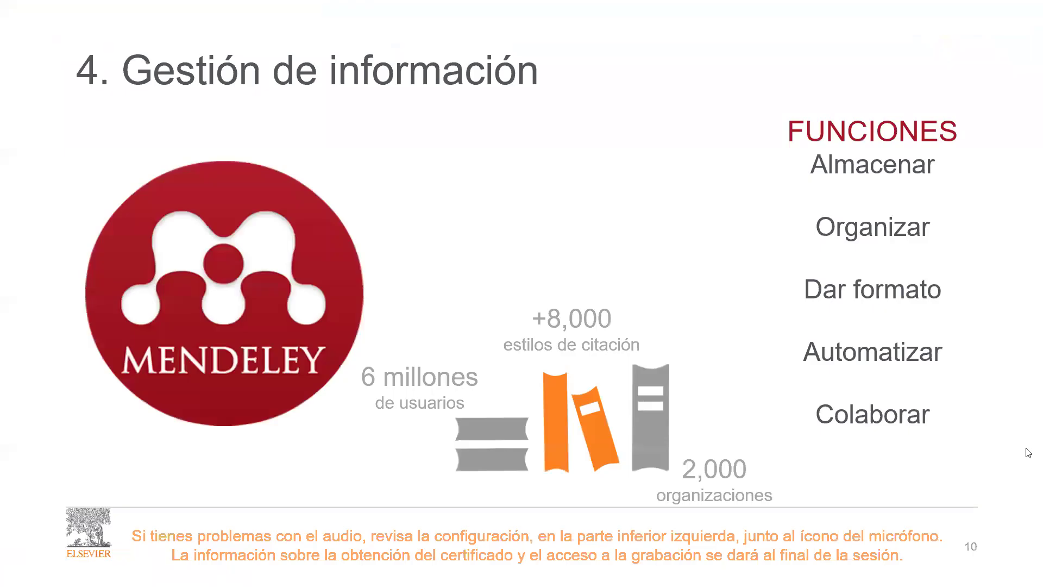